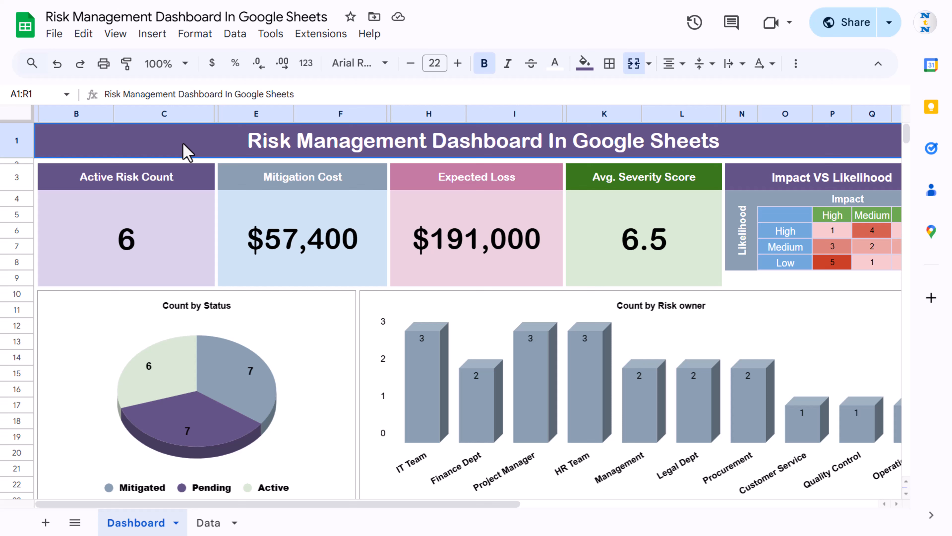
- Review the dashboard's four KPI cards, from Active Risk Count to Avg. Severity Score, and the Impact VS Likelihood matrix
{"action": "left_click", "coordinate": [150, 179]}
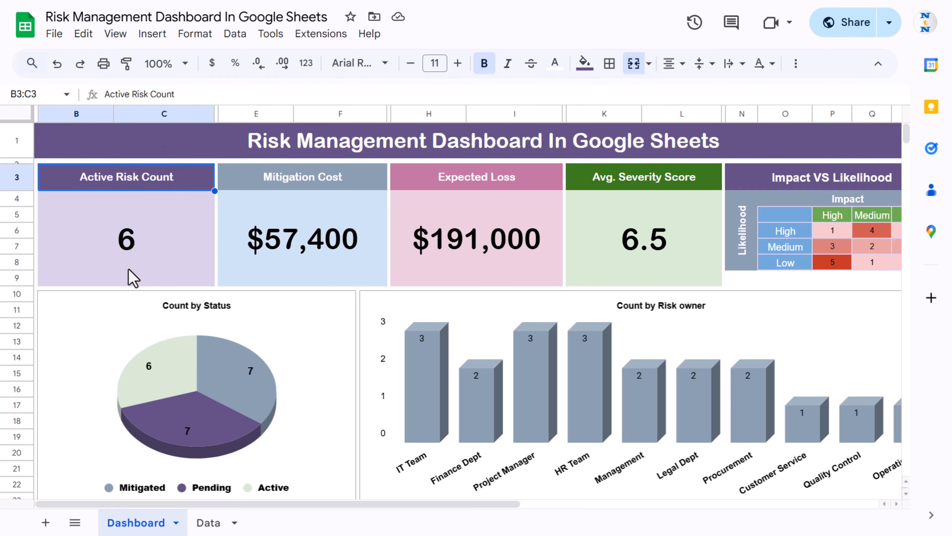
{"action": "left_click", "coordinate": [315, 182]}
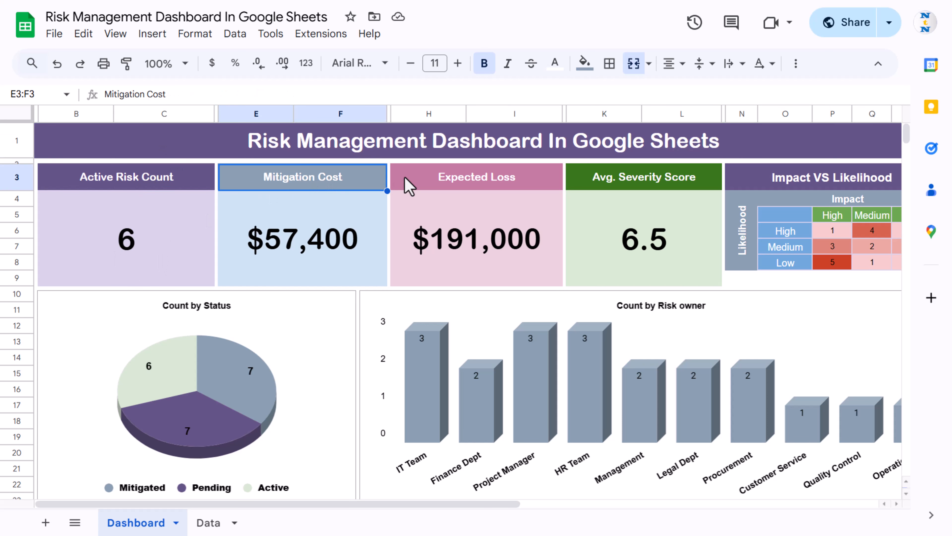
{"action": "left_click", "coordinate": [455, 173]}
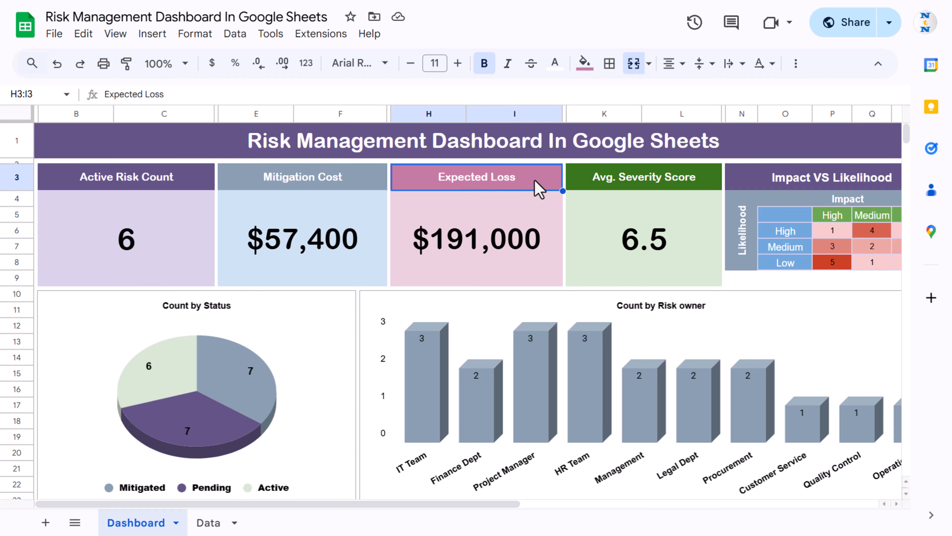
{"action": "left_click", "coordinate": [658, 184]}
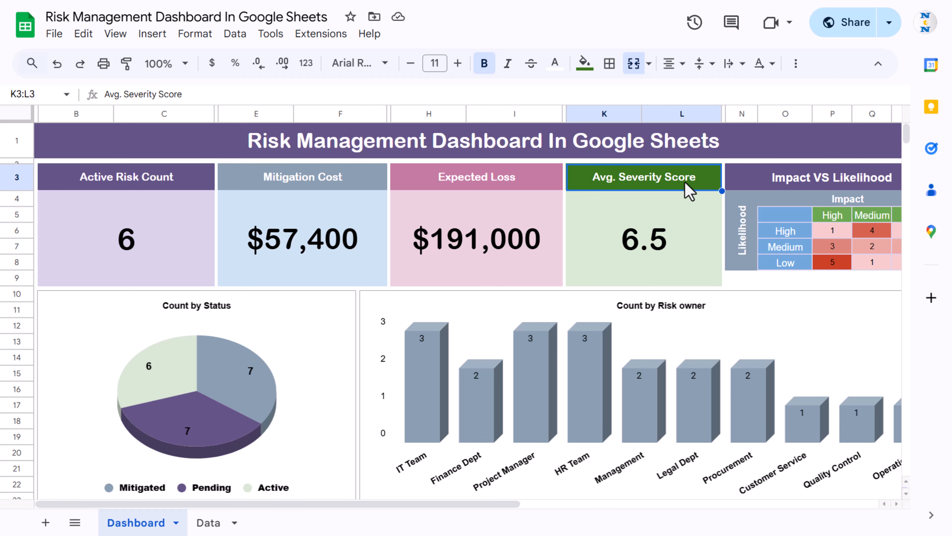
{"action": "scroll", "coordinate": [690, 191], "scroll_direction": "right", "scroll_amount": 4}
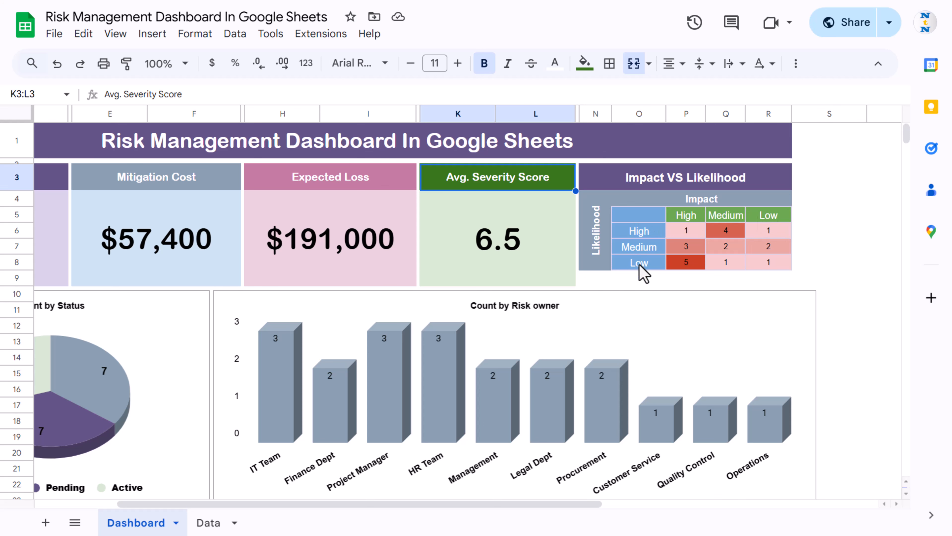
{"action": "scroll", "coordinate": [515, 257], "scroll_direction": "left", "scroll_amount": 3}
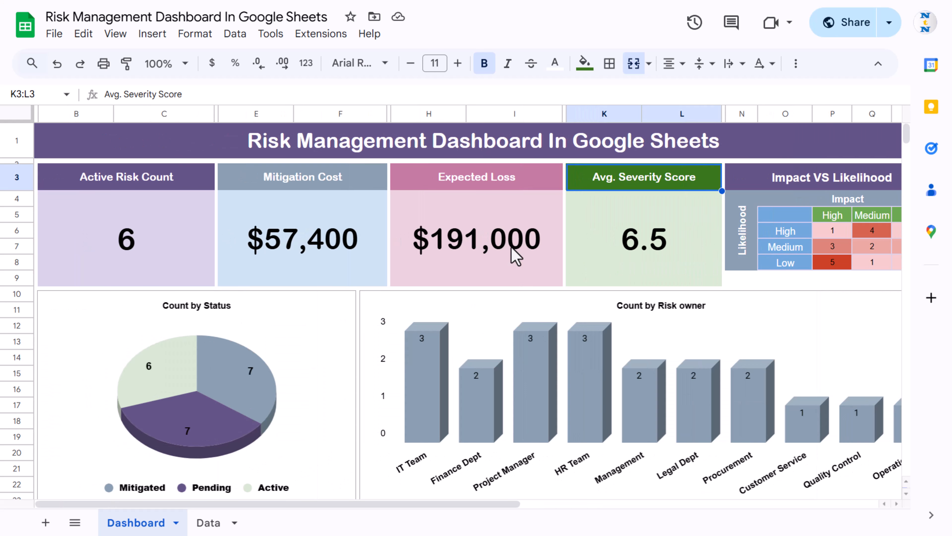
- Examine the dashboard's charts, from Count by Status and Count by Risk owner down to Expected Loss by Risk Category and Avg. Severity Score
{"action": "scroll", "coordinate": [375, 232], "scroll_direction": "down", "scroll_amount": 3}
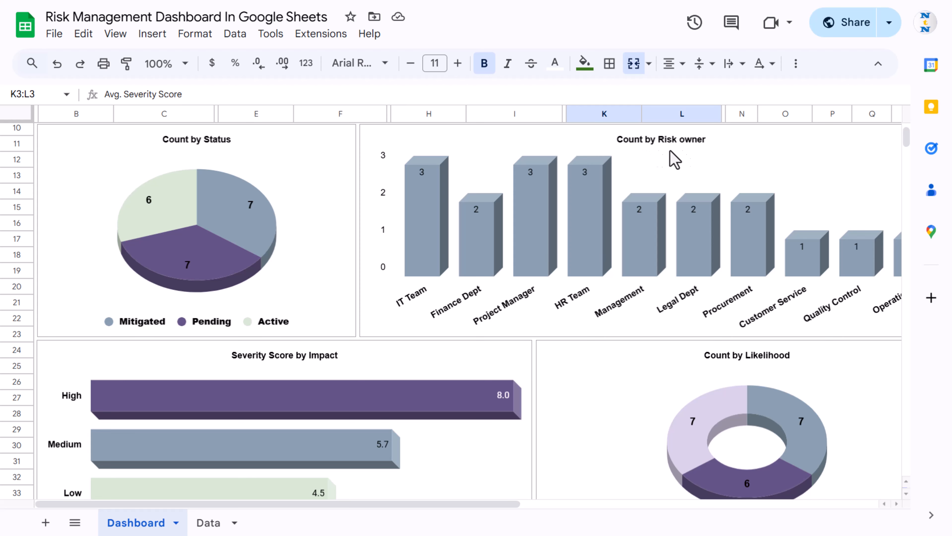
{"action": "scroll", "coordinate": [703, 160], "scroll_direction": "right", "scroll_amount": 3}
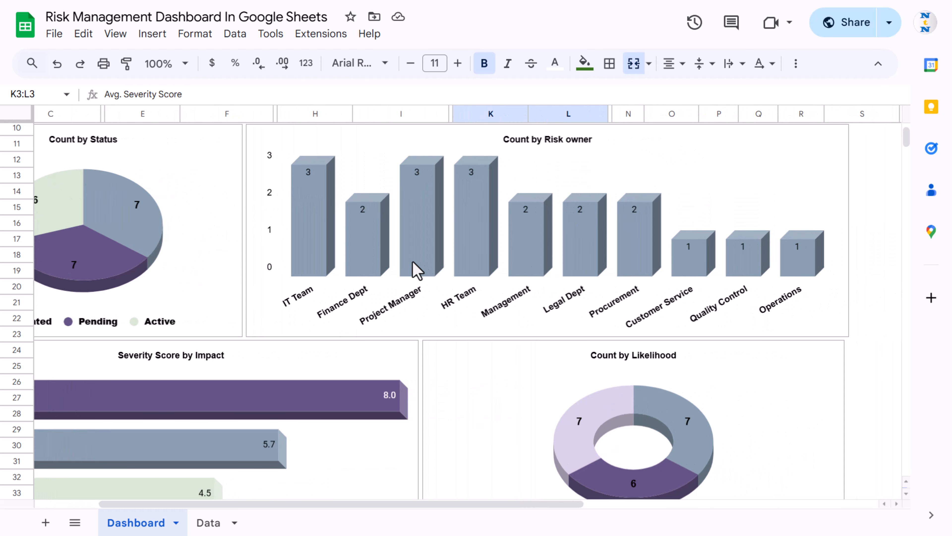
{"action": "scroll", "coordinate": [495, 221], "scroll_direction": "up", "scroll_amount": 1}
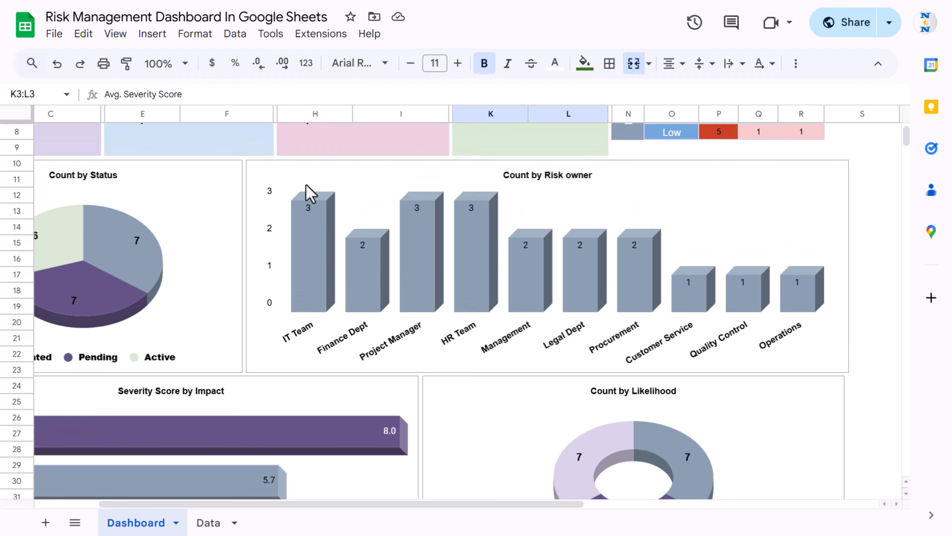
{"action": "scroll", "coordinate": [585, 263], "scroll_direction": "down", "scroll_amount": 5}
{"action": "scroll", "coordinate": [585, 263], "scroll_direction": "left", "scroll_amount": 2}
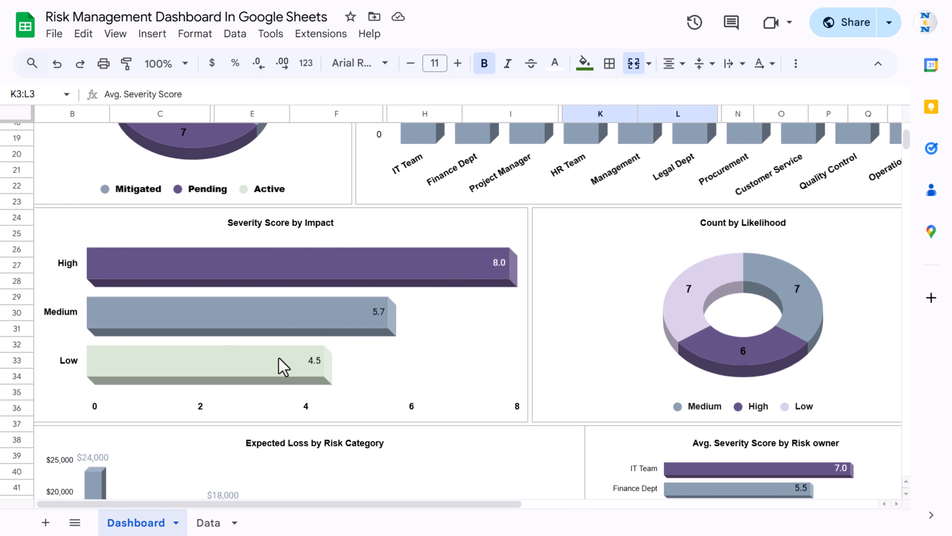
{"action": "scroll", "coordinate": [619, 277], "scroll_direction": "right", "scroll_amount": 1}
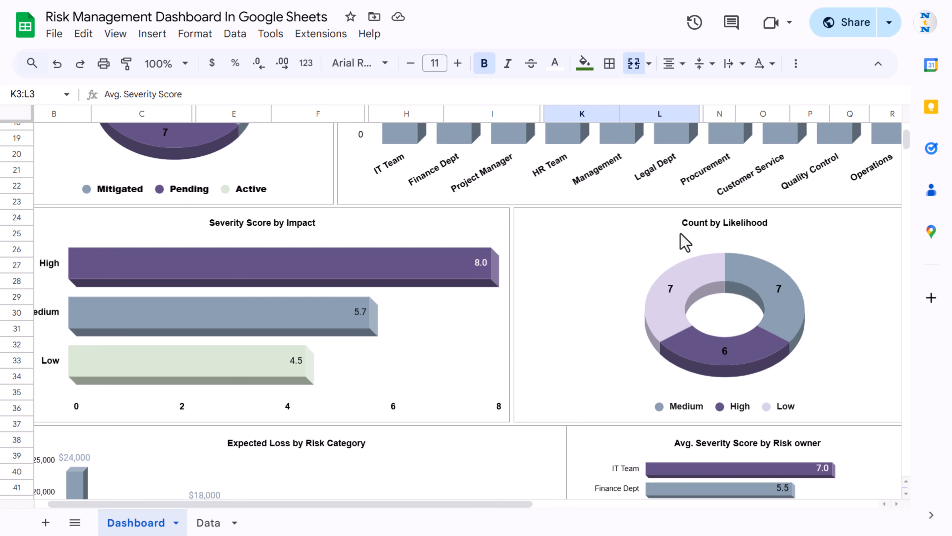
{"action": "scroll", "coordinate": [645, 242], "scroll_direction": "down", "scroll_amount": 3}
{"action": "scroll", "coordinate": [618, 243], "scroll_direction": "left", "scroll_amount": 1}
{"action": "scroll", "coordinate": [610, 244], "scroll_direction": "down", "scroll_amount": 3}
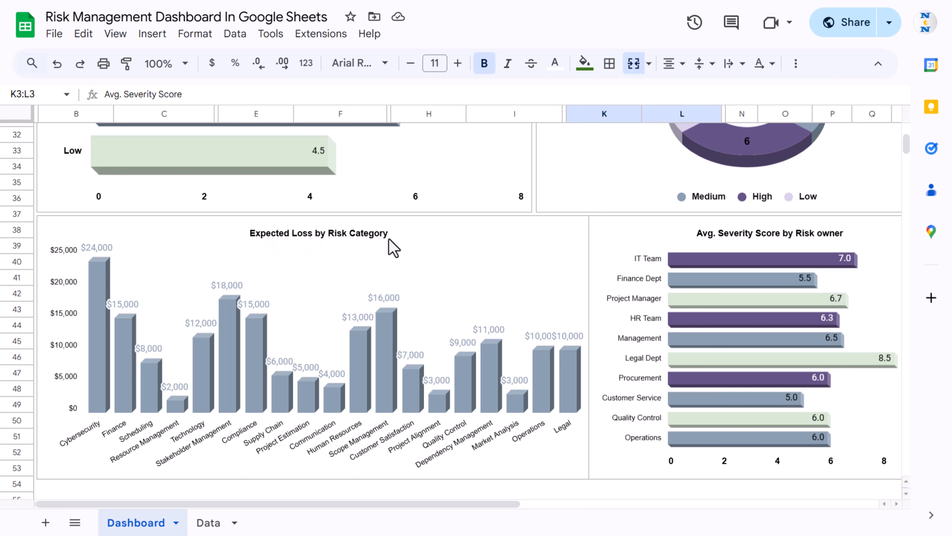
{"action": "scroll", "coordinate": [240, 360], "scroll_direction": "down", "scroll_amount": 1}
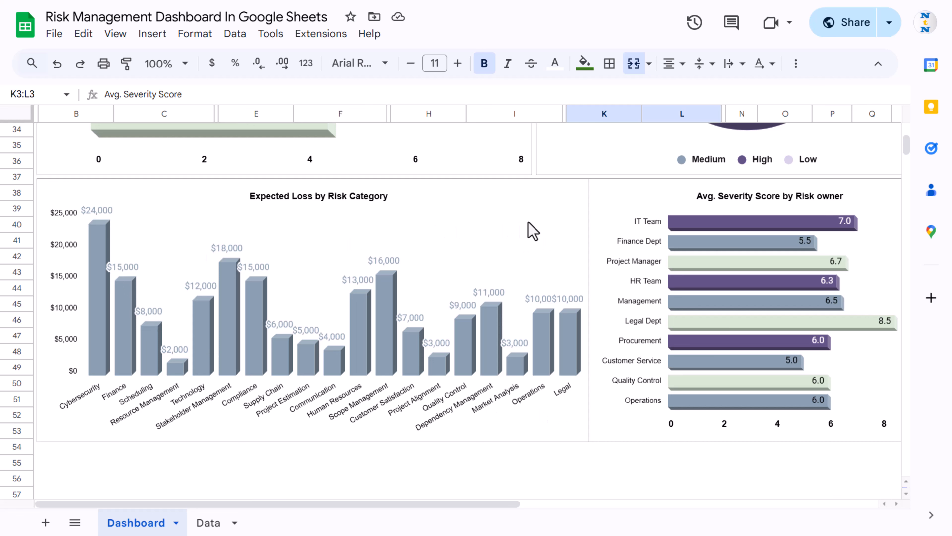
{"action": "scroll", "coordinate": [536, 232], "scroll_direction": "right", "scroll_amount": 4}
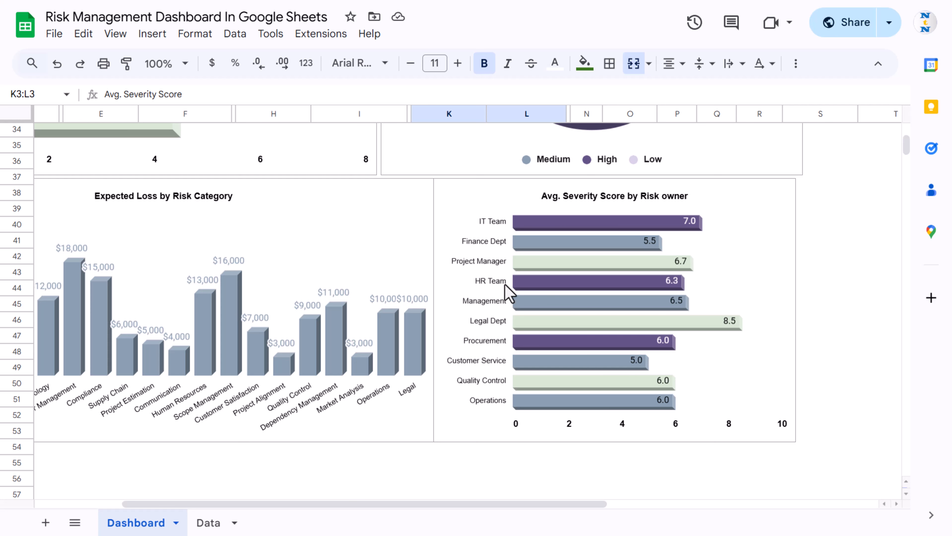
{"action": "scroll", "coordinate": [636, 246], "scroll_direction": "up", "scroll_amount": 10}
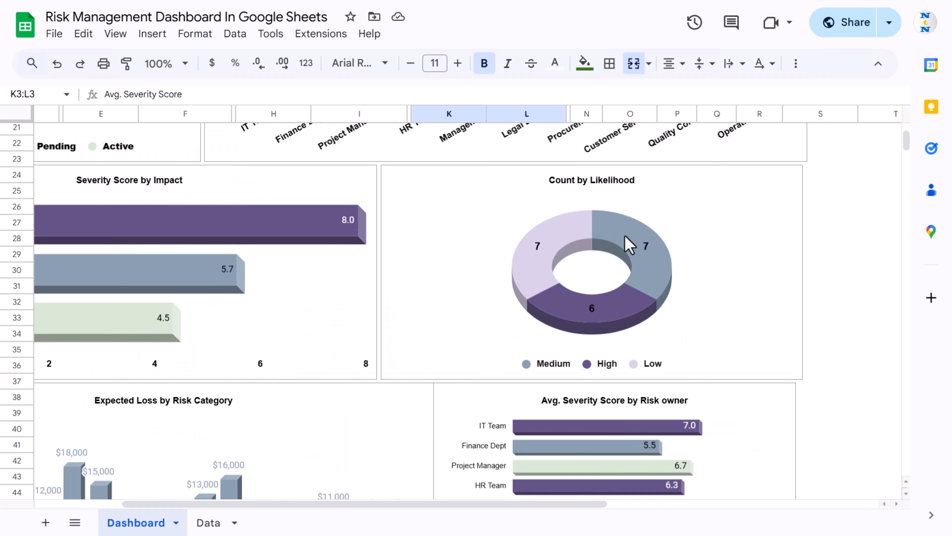
{"action": "scroll", "coordinate": [398, 206], "scroll_direction": "left", "scroll_amount": 3}
{"action": "scroll", "coordinate": [308, 194], "scroll_direction": "left", "scroll_amount": 1}
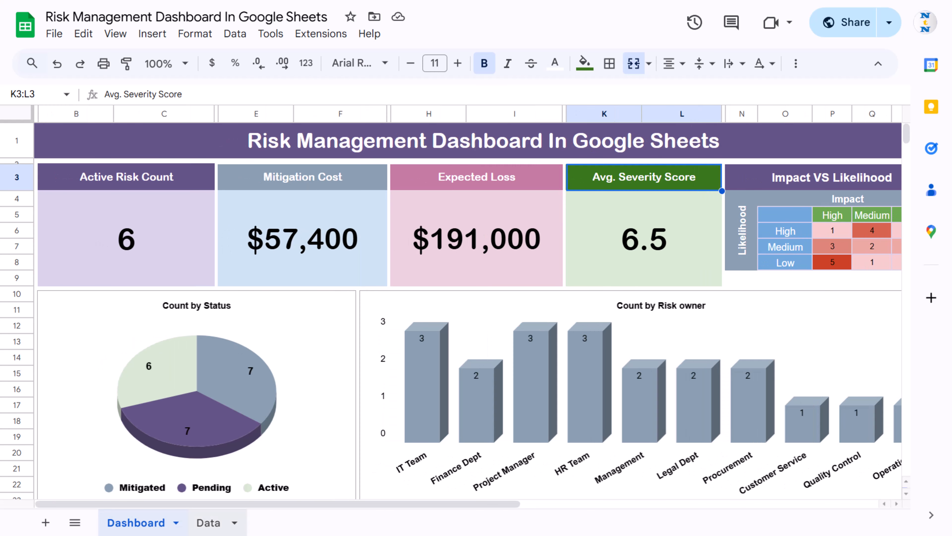
- Open the Data sheet and review its column headers from Risk ID through Status
{"action": "left_click", "coordinate": [208, 522]}
{"action": "scroll", "coordinate": [273, 269], "scroll_direction": "left", "scroll_amount": 10}
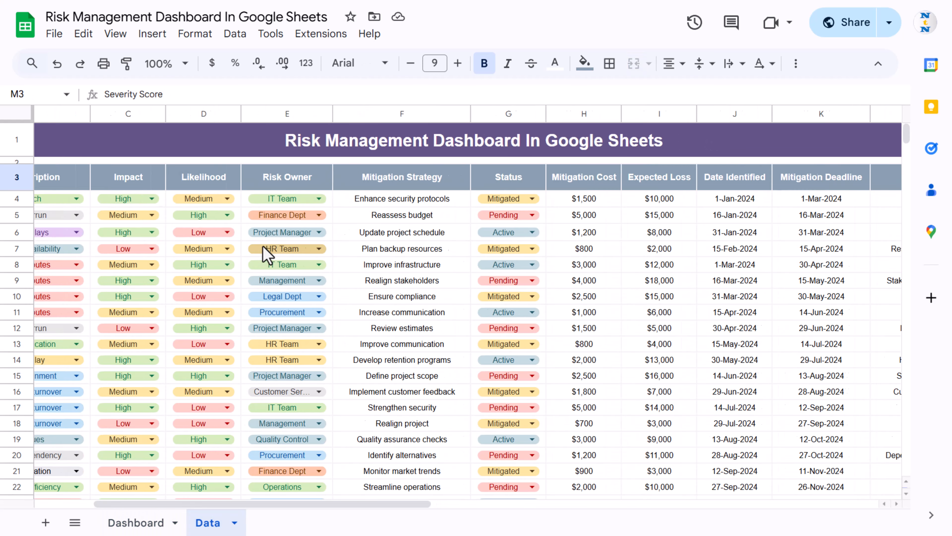
{"action": "left_click", "coordinate": [77, 186]}
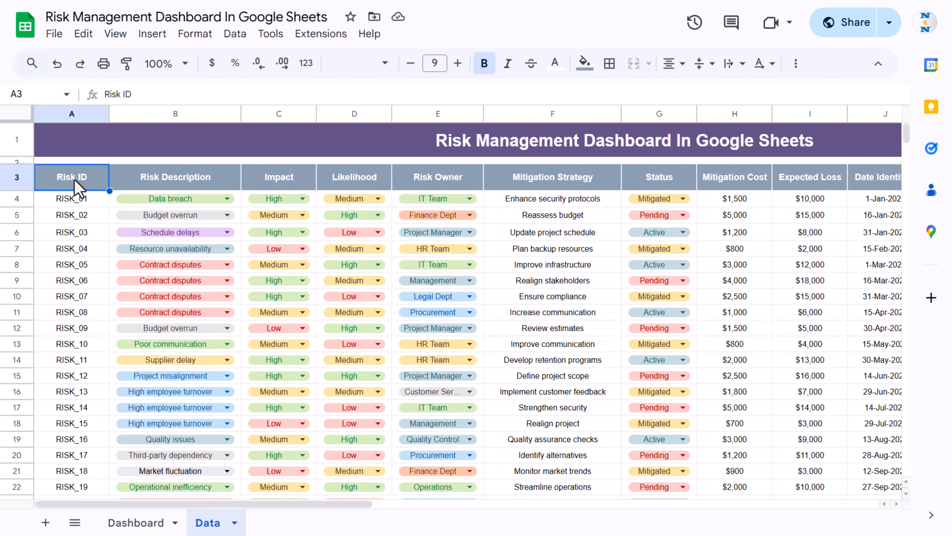
{"action": "left_click", "coordinate": [199, 186]}
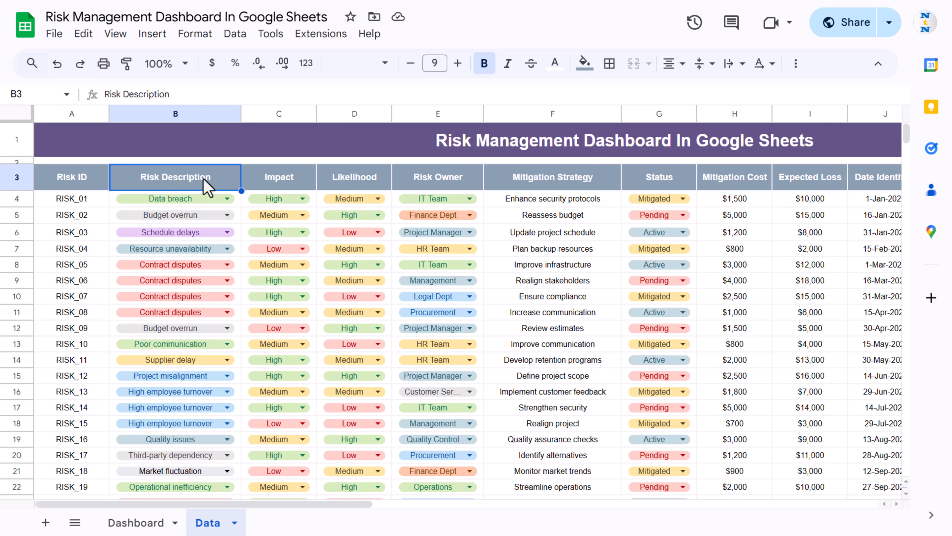
{"action": "left_click", "coordinate": [287, 184]}
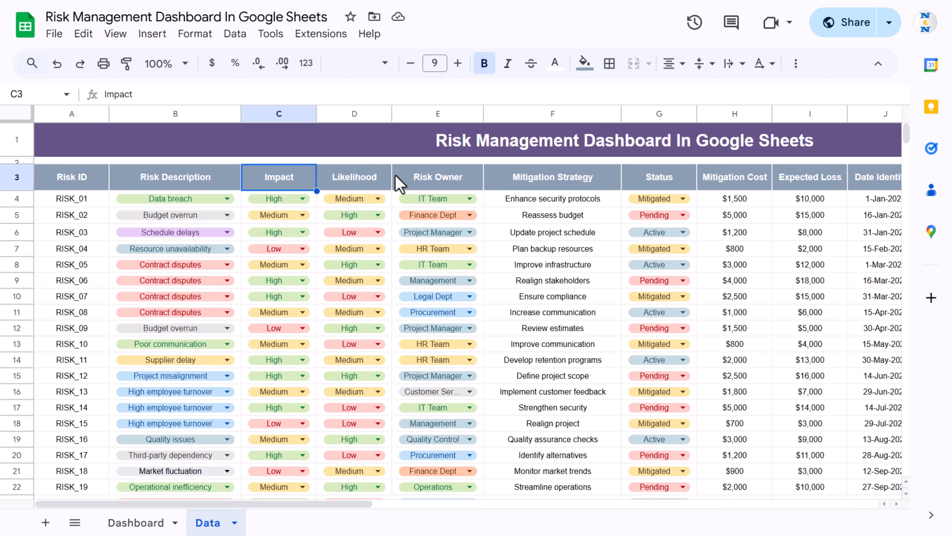
{"action": "left_click", "coordinate": [382, 184]}
{"action": "left_click", "coordinate": [463, 184]}
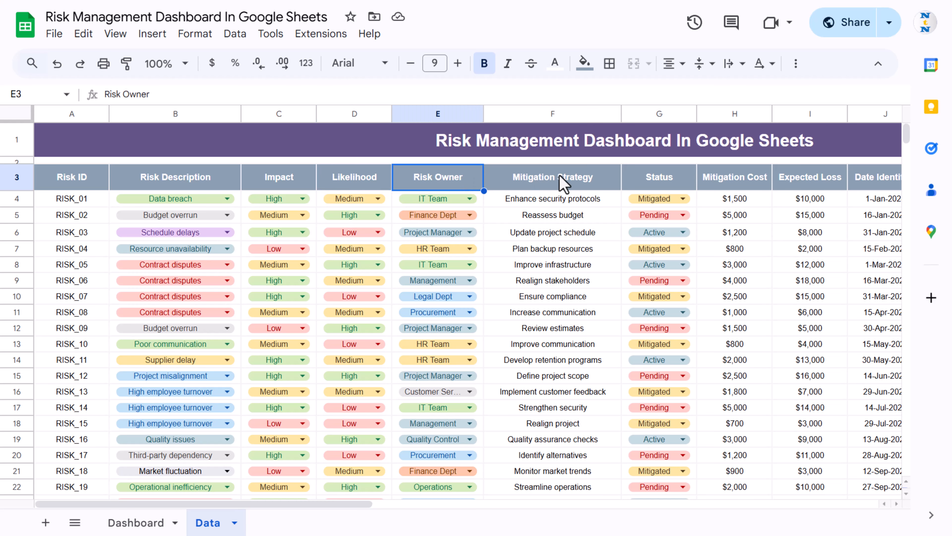
{"action": "scroll", "coordinate": [563, 180], "scroll_direction": "right", "scroll_amount": 2}
{"action": "left_click", "coordinate": [482, 179]}
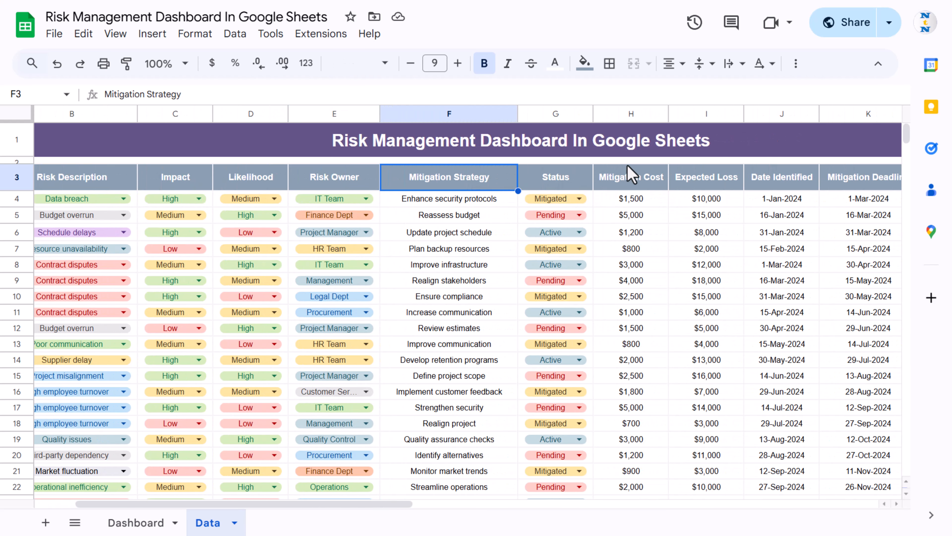
{"action": "left_click", "coordinate": [585, 183]}
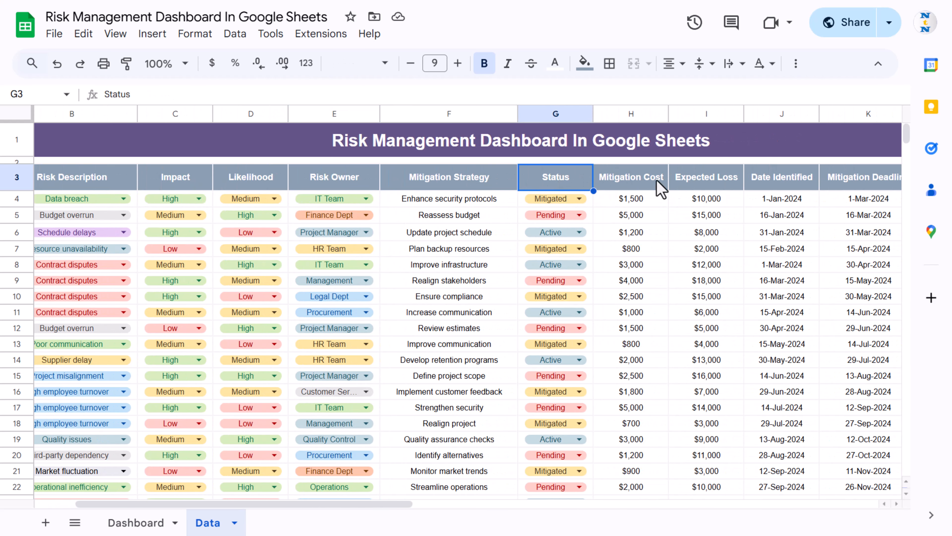
- Review the remaining Data sheet column headers from Mitigation Cost through Severity Score
{"action": "scroll", "coordinate": [689, 178], "scroll_direction": "right", "scroll_amount": 3}
{"action": "left_click", "coordinate": [469, 182]}
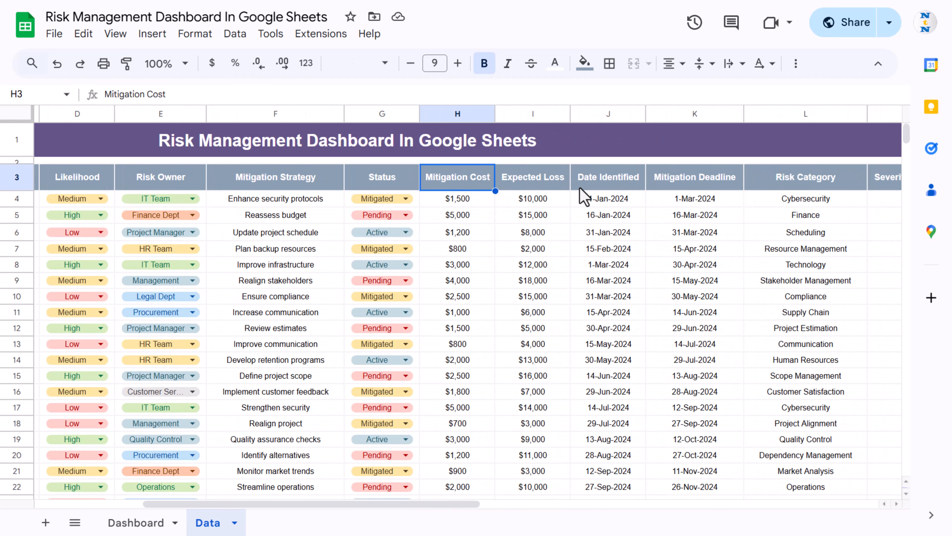
{"action": "left_click", "coordinate": [560, 188]}
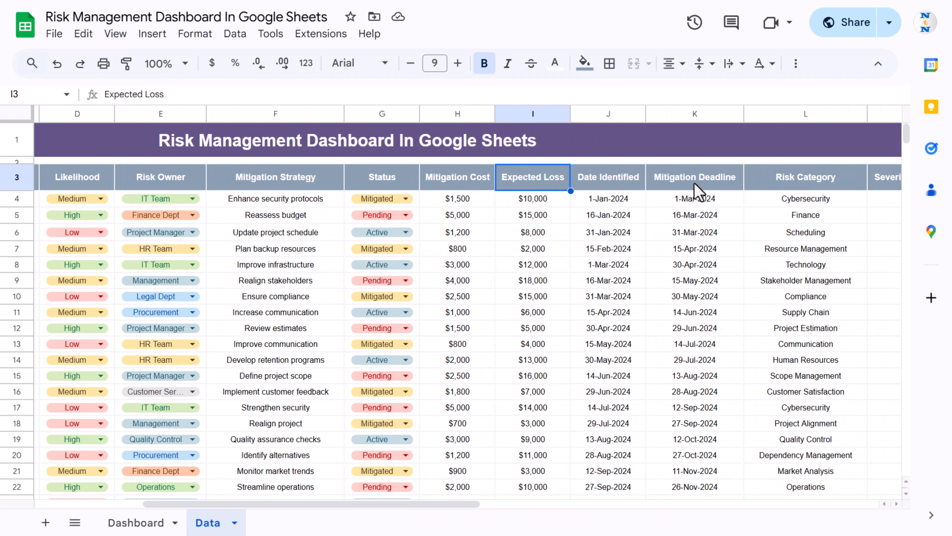
{"action": "scroll", "coordinate": [693, 187], "scroll_direction": "right", "scroll_amount": 3}
{"action": "left_click", "coordinate": [482, 187]}
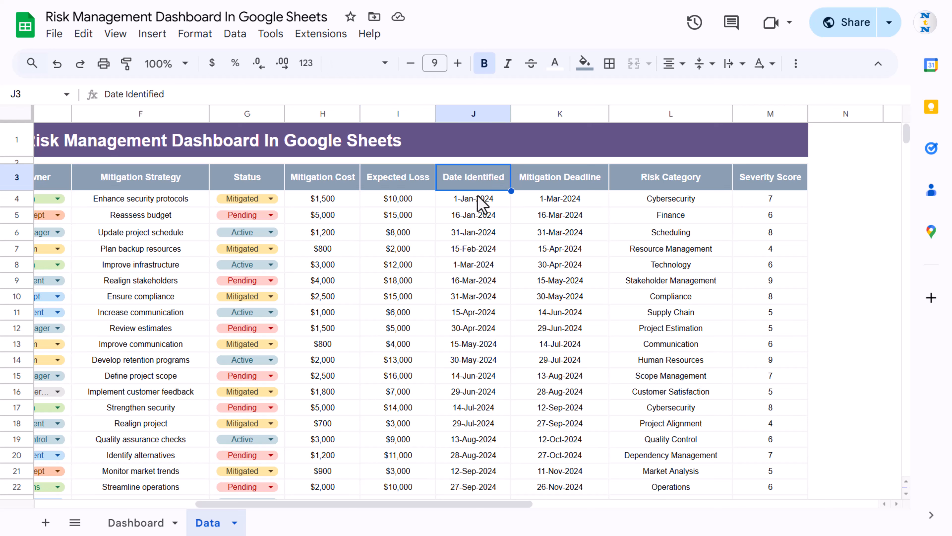
{"action": "left_click", "coordinate": [562, 184]}
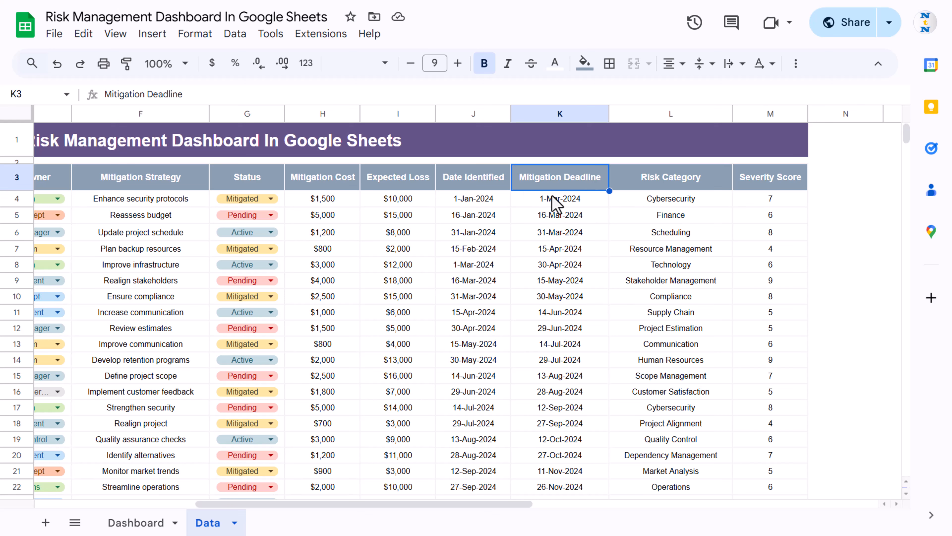
{"action": "scroll", "coordinate": [685, 219], "scroll_direction": "right", "scroll_amount": 2}
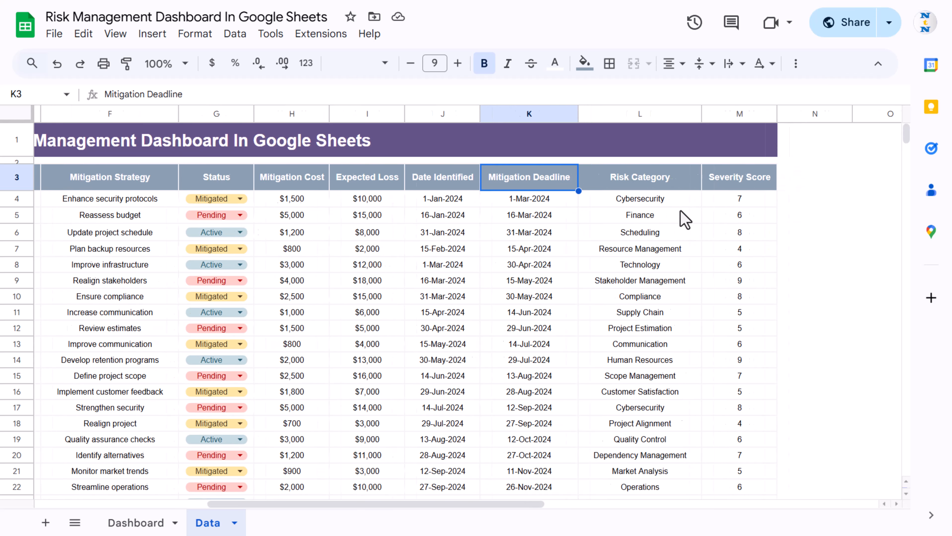
{"action": "scroll", "coordinate": [685, 220], "scroll_direction": "right", "scroll_amount": 2}
{"action": "left_click", "coordinate": [546, 184]}
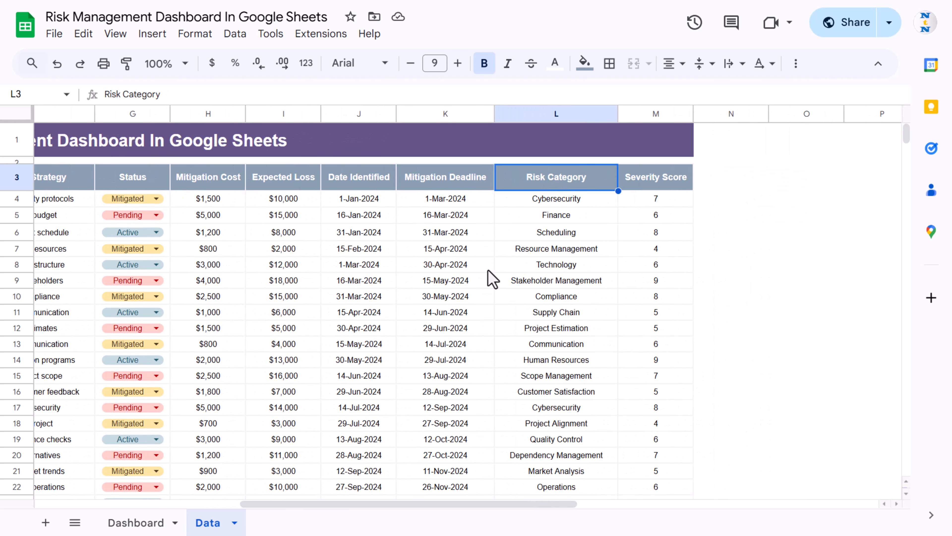
{"action": "left_click", "coordinate": [659, 186]}
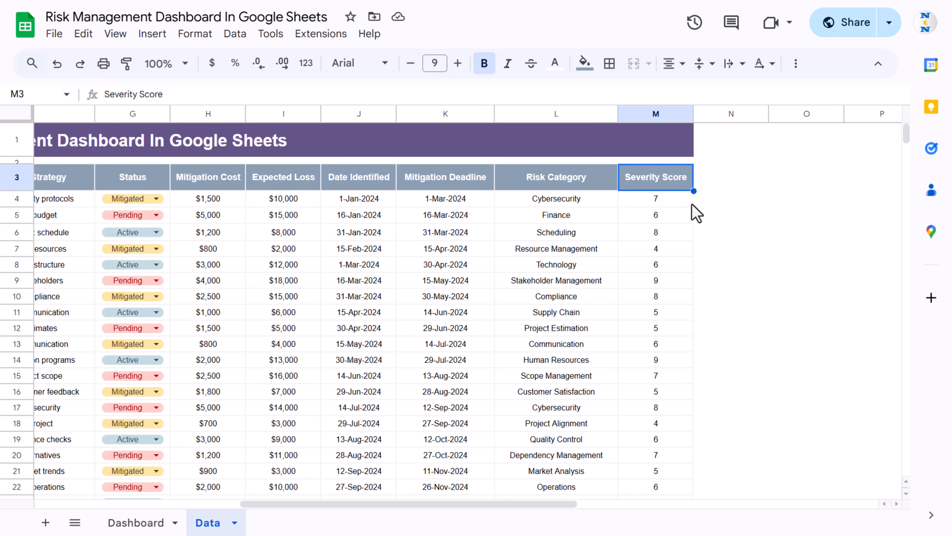
- Copy the entire risk table, headers included, from the Data sheet
{"action": "key", "text": "ctrl+Left"}
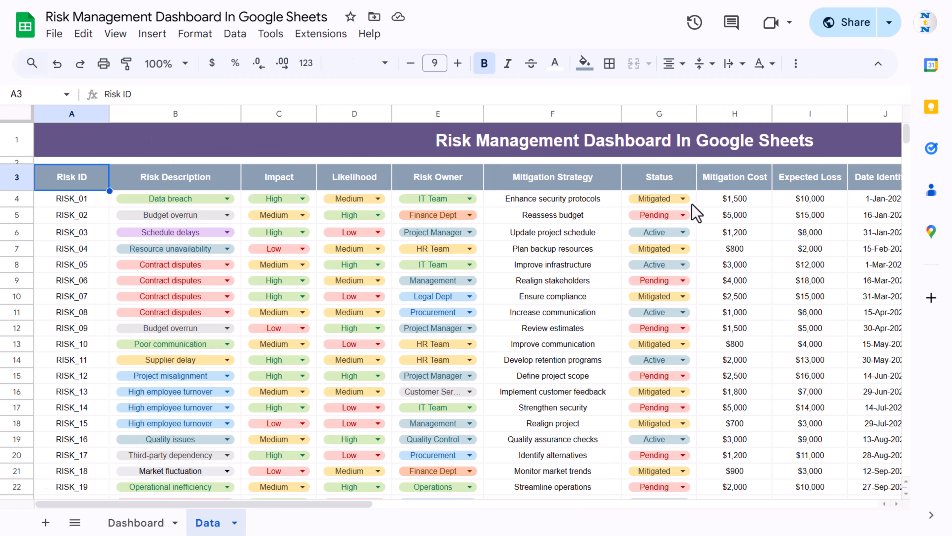
{"action": "key", "text": "ctrl+a"}
{"action": "key", "text": "ctrl+c"}
- Create a new blank spreadsheet and paste the copied risk table at A1 as unformatted values
{"action": "left_click", "coordinate": [54, 34]}
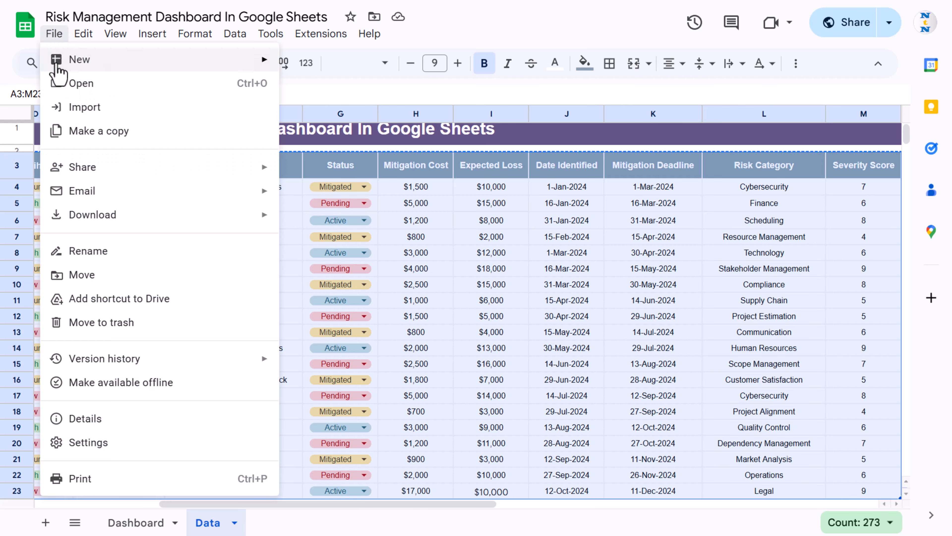
{"action": "mouse_move", "coordinate": [86, 65]}
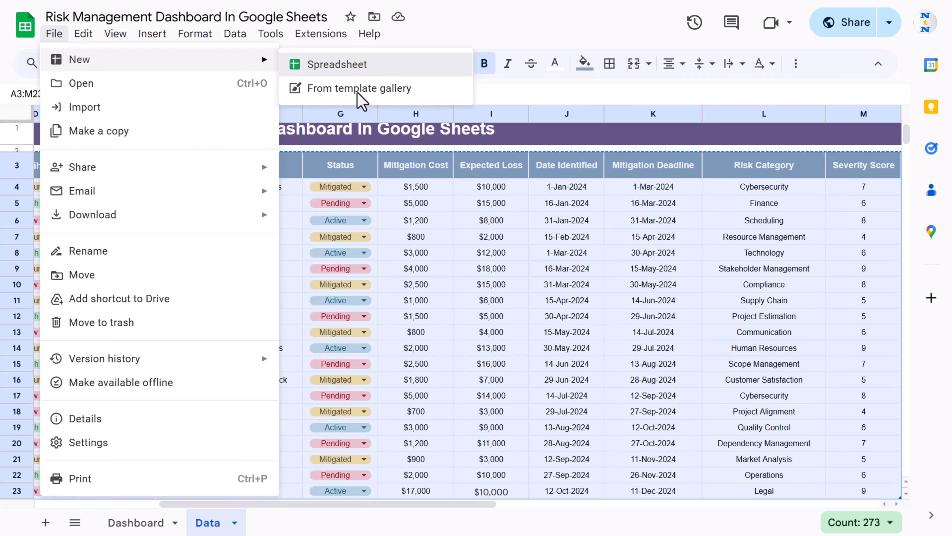
{"action": "left_click", "coordinate": [337, 64]}
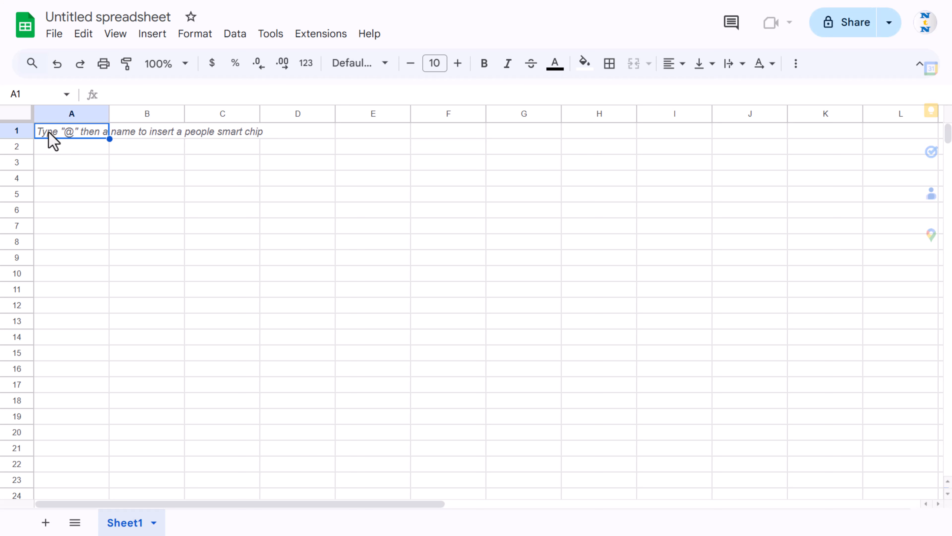
{"action": "key", "text": "ctrl+v"}
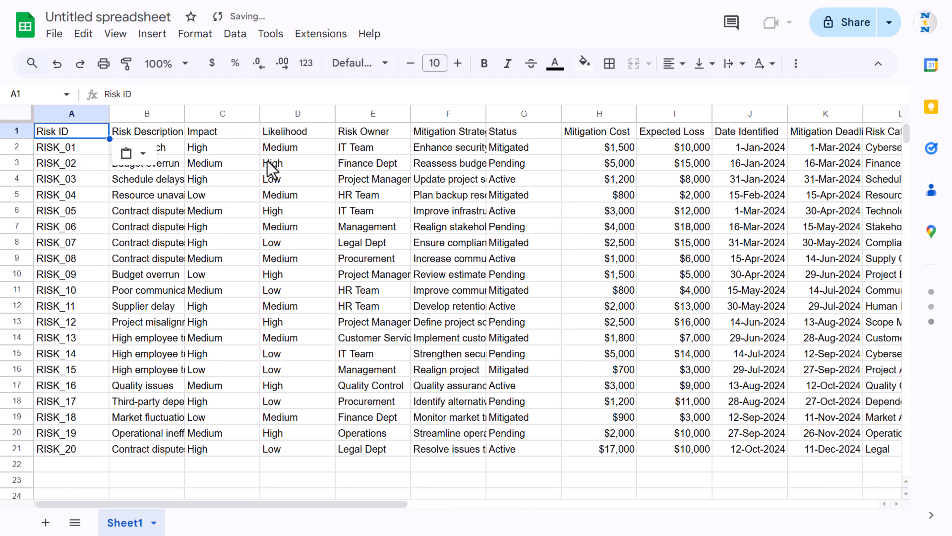
- Center the entire risk table A1:M21 horizontally and vertically and set its font size to 8
{"action": "left_click", "coordinate": [271, 163]}
{"action": "left_click", "coordinate": [81, 133]}
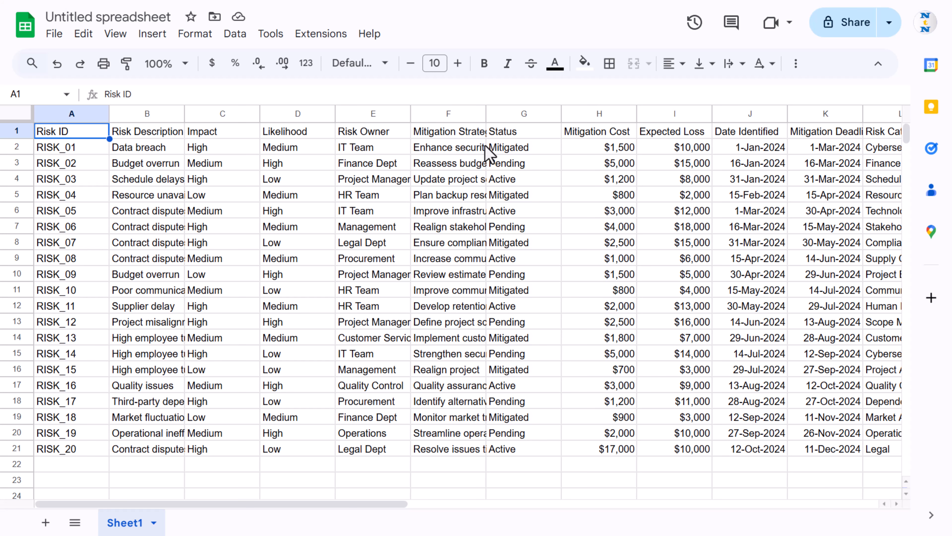
{"action": "key", "text": "ctrl+a"}
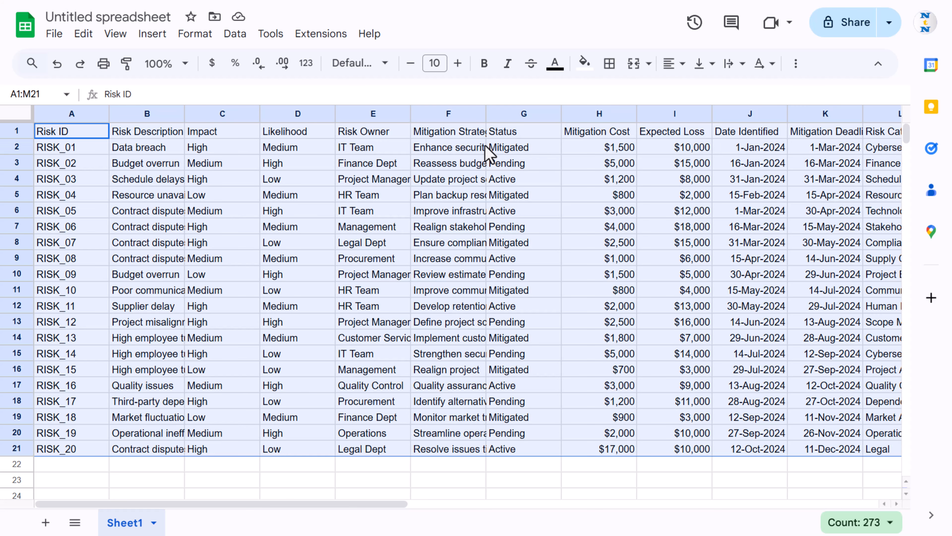
{"action": "left_click", "coordinate": [673, 65]}
{"action": "left_click", "coordinate": [698, 94]}
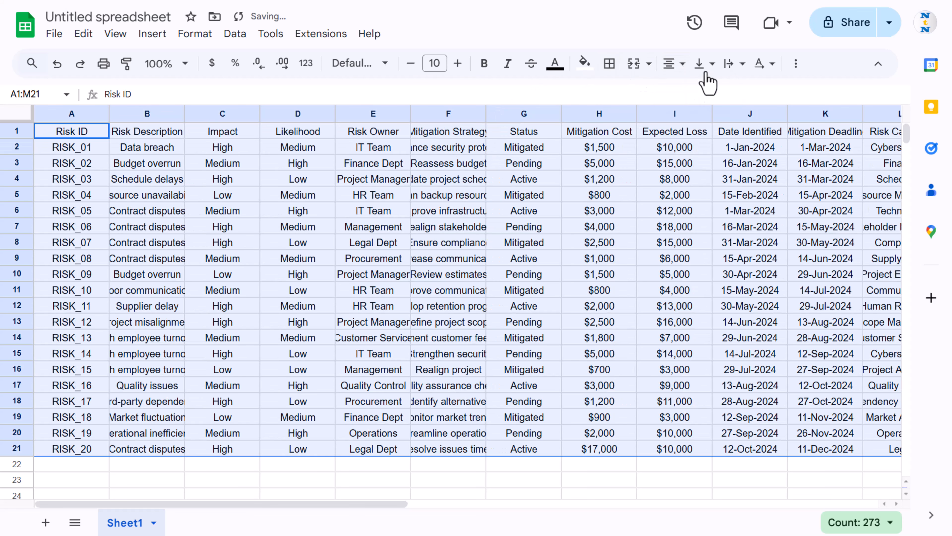
{"action": "left_click", "coordinate": [705, 72]}
{"action": "left_click", "coordinate": [726, 91]}
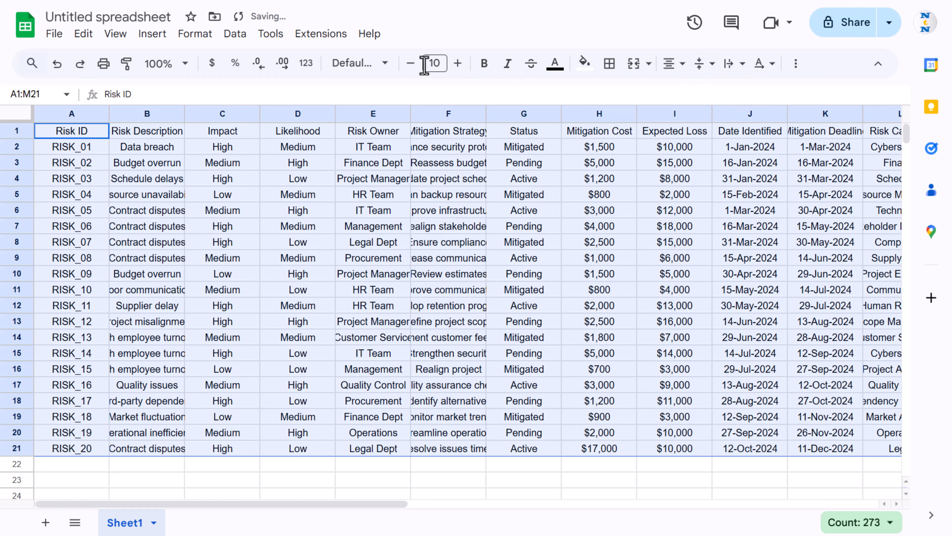
{"action": "left_click", "coordinate": [404, 67]}
{"action": "left_click", "coordinate": [404, 67]}
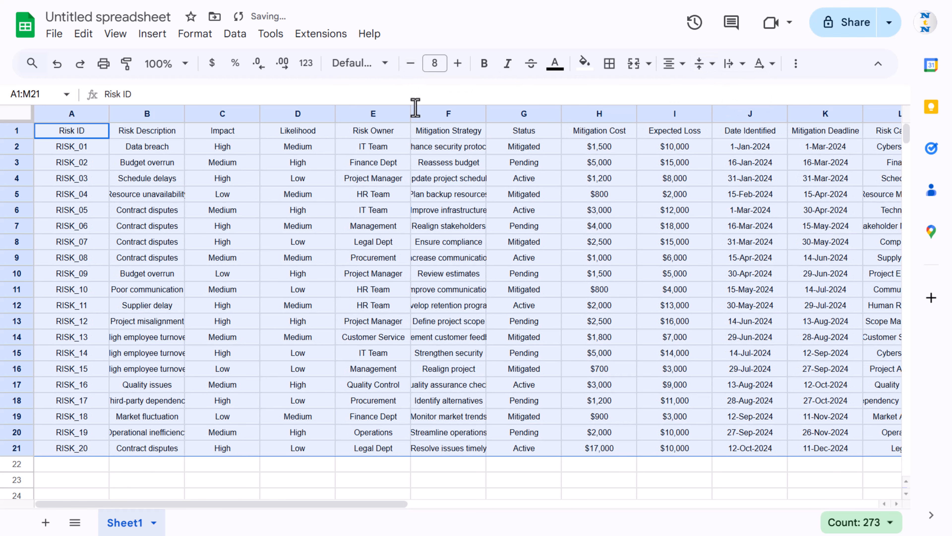
{"action": "left_click", "coordinate": [304, 138]}
- Format the header row A1:M1 with a medium blue fill and white bold text at font size 9
{"action": "left_click", "coordinate": [81, 133]}
{"action": "key", "text": "ctrl+shift+Right"}
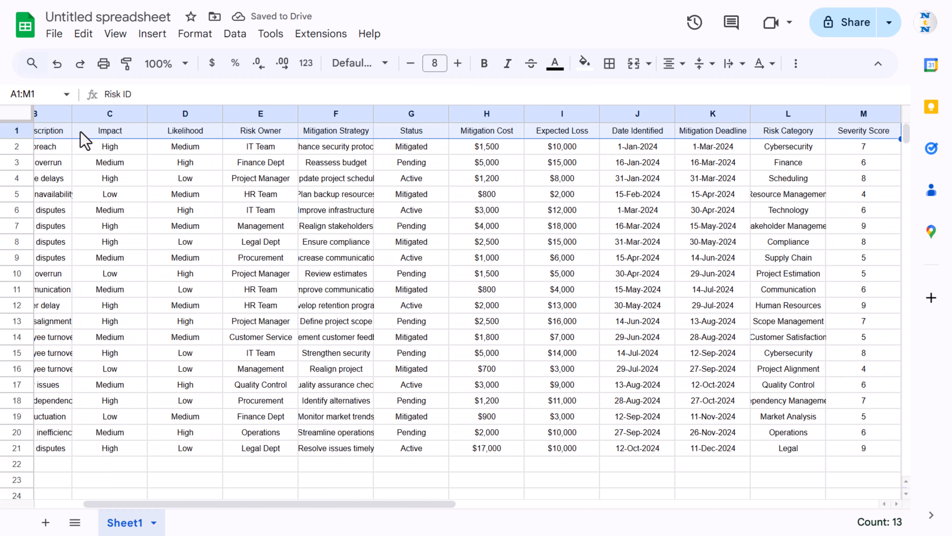
{"action": "left_click", "coordinate": [585, 65]}
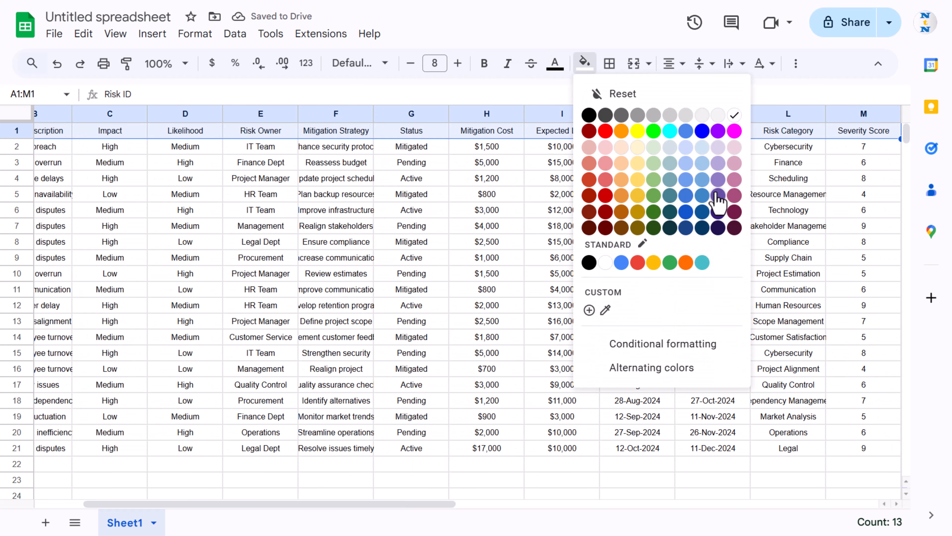
{"action": "left_click", "coordinate": [702, 196]}
{"action": "left_click", "coordinate": [556, 64]}
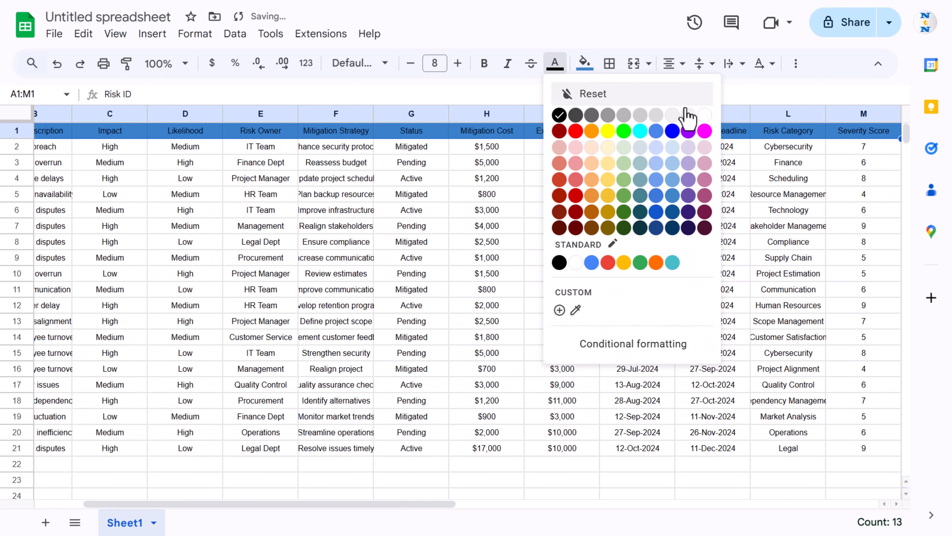
{"action": "left_click", "coordinate": [705, 115]}
{"action": "left_click", "coordinate": [484, 63]}
{"action": "left_click", "coordinate": [458, 63]}
{"action": "left_click", "coordinate": [406, 210]}
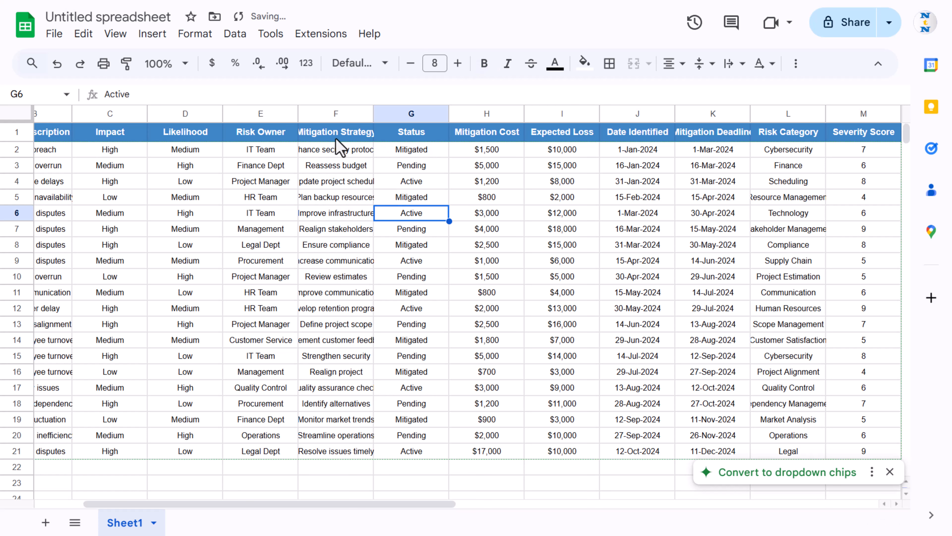
- Widen the Mitigation Strategy, Mitigation Deadline and Risk Description columns so their full text fits
{"action": "left_click", "coordinate": [344, 134]}
{"action": "left_click_drag", "start_coordinate": [373, 113], "coordinate": [416, 111]}
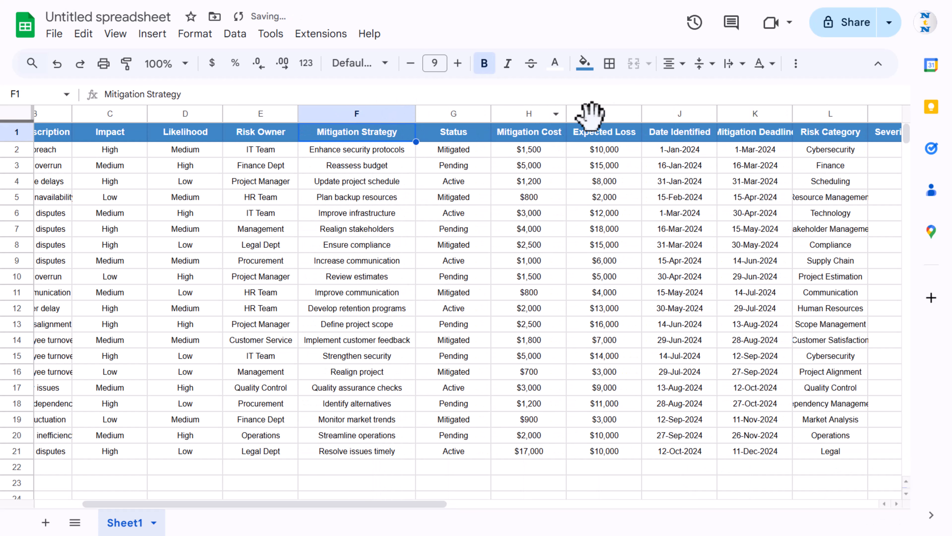
{"action": "left_click_drag", "start_coordinate": [795, 120], "coordinate": [820, 117]}
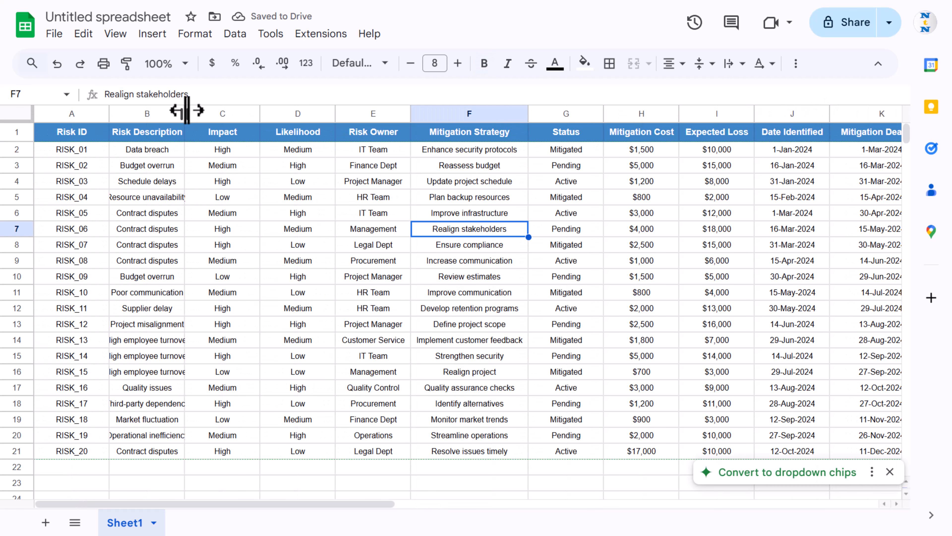
{"action": "left_click_drag", "start_coordinate": [186, 112], "coordinate": [251, 118]}
{"action": "left_click", "coordinate": [336, 197]}
{"action": "left_click", "coordinate": [126, 152]}
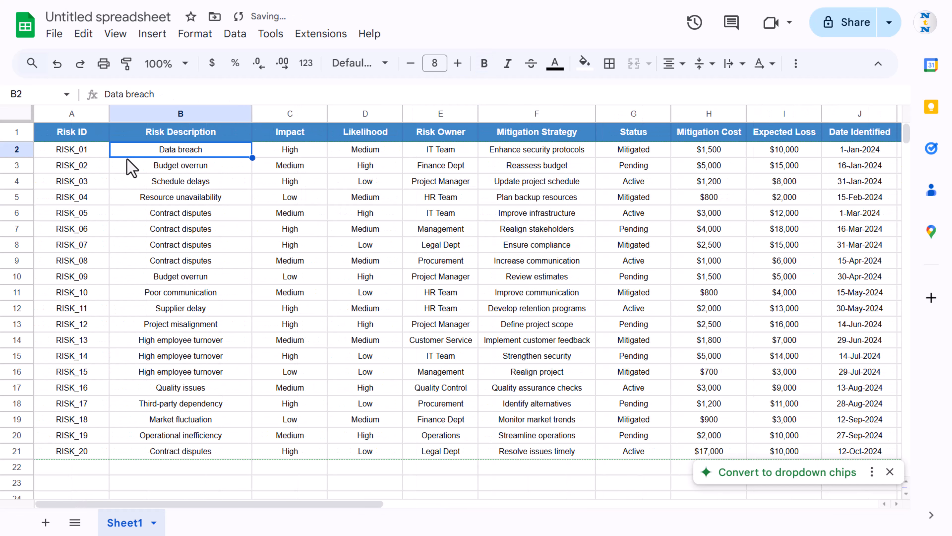
- Hide the gridlines on Sheet1
{"action": "left_click", "coordinate": [116, 33]}
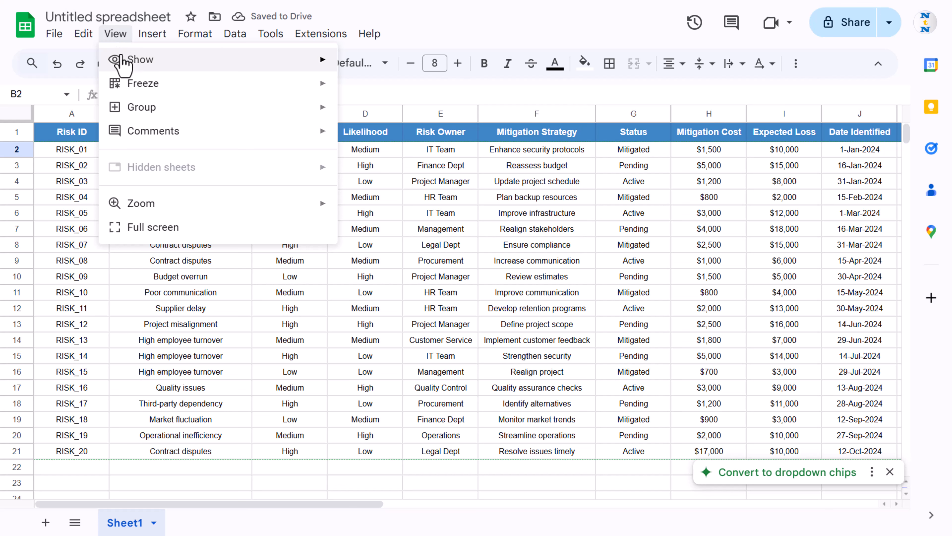
{"action": "mouse_move", "coordinate": [152, 60]}
{"action": "left_click", "coordinate": [387, 90]}
{"action": "left_click", "coordinate": [486, 243]}
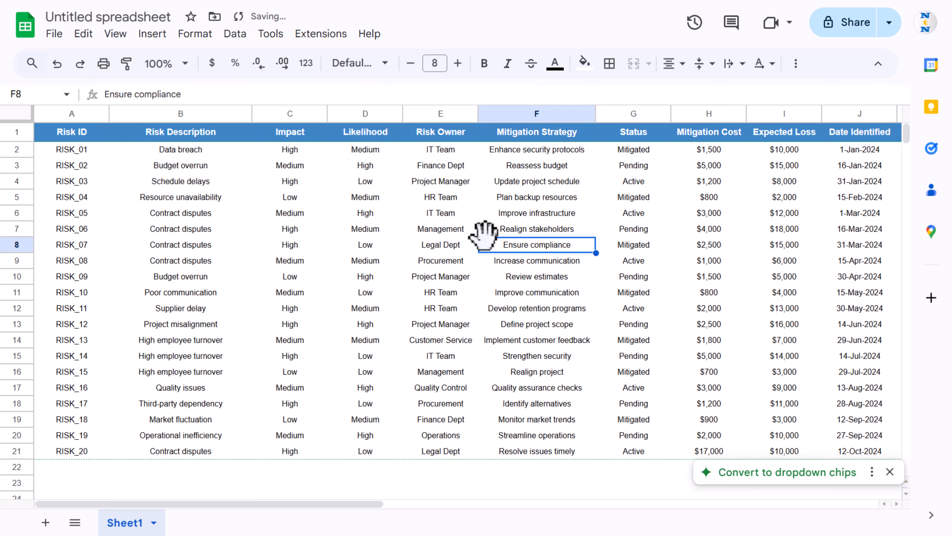
- Apply light gray borders to all cells of the risk table A1:M21
{"action": "left_click", "coordinate": [369, 154]}
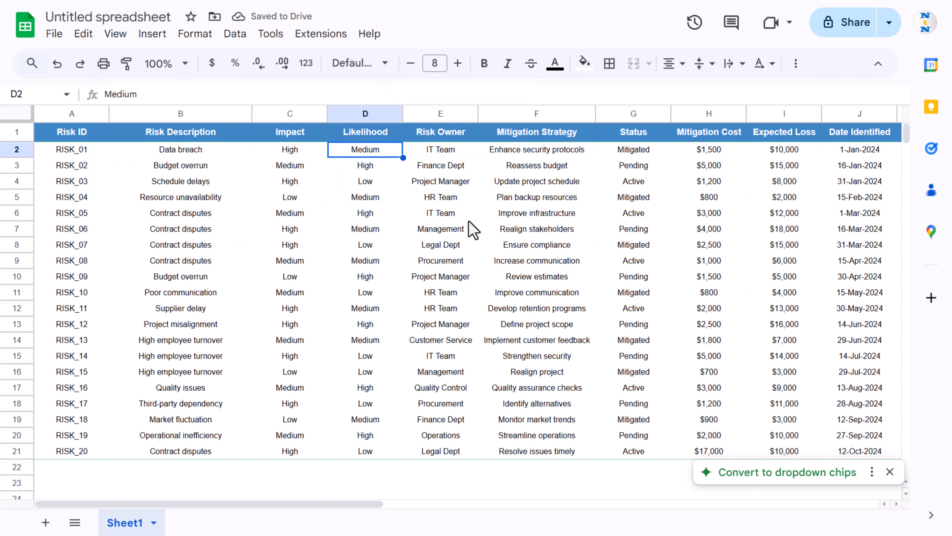
{"action": "key", "text": "ctrl+a"}
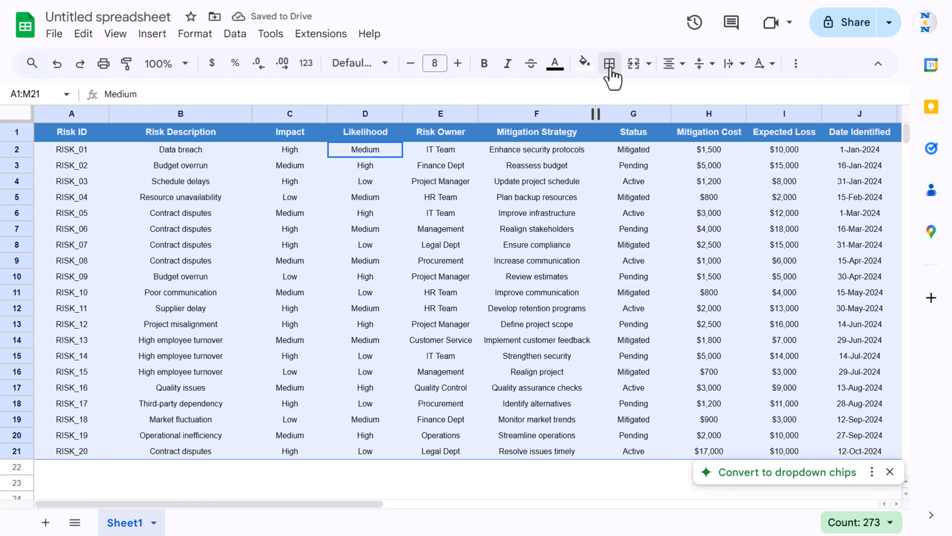
{"action": "left_click", "coordinate": [609, 63]}
{"action": "left_click", "coordinate": [750, 97]}
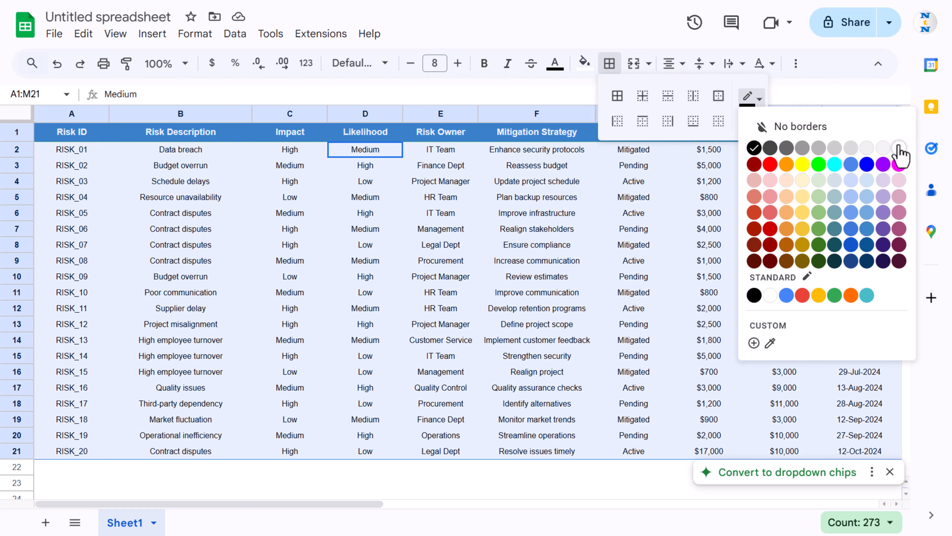
{"action": "left_click", "coordinate": [868, 150]}
{"action": "left_click", "coordinate": [617, 95]}
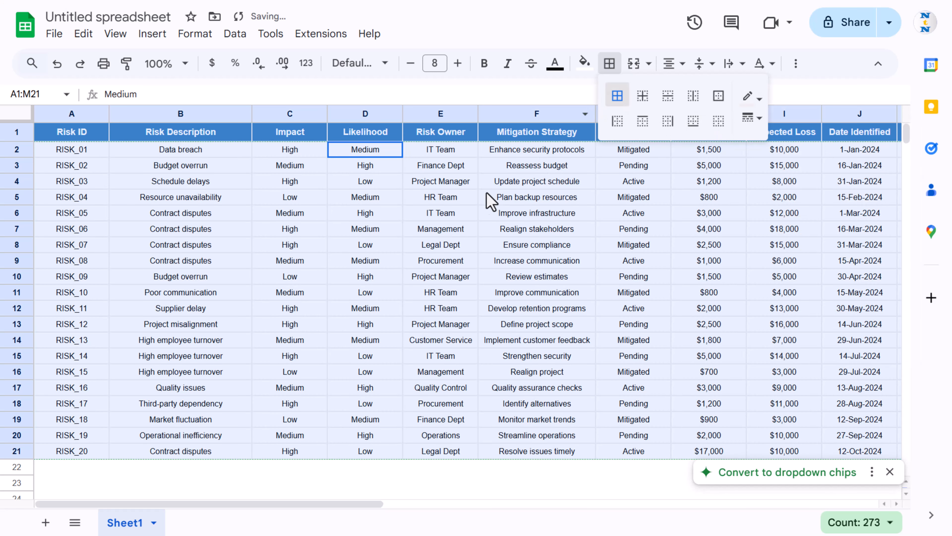
{"action": "left_click", "coordinate": [473, 197]}
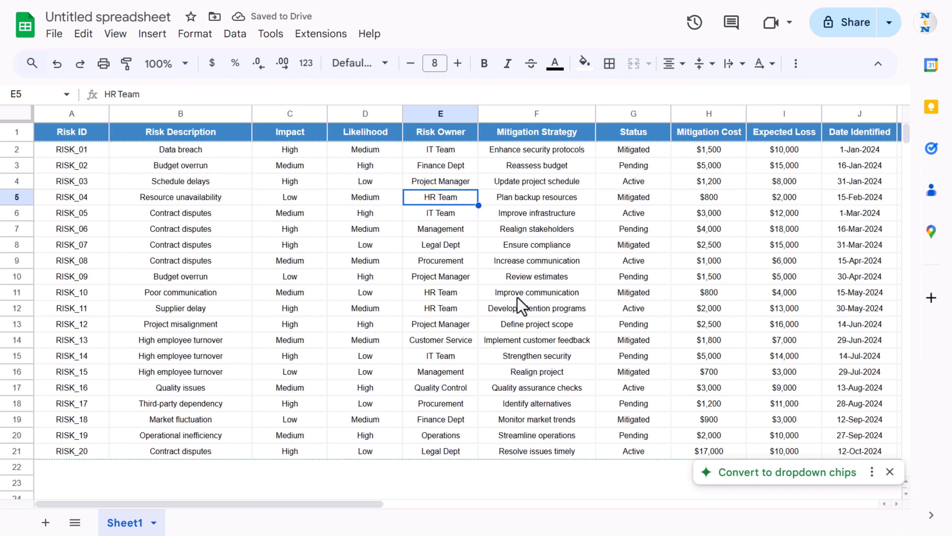
- Review the formatted table across row 5 out to the Severity Score column and back to Risk ID
{"action": "key", "text": "ctrl+Right"}
{"action": "key", "text": "Right"}
{"action": "key", "text": "Left"}
{"action": "key", "text": "Left"}
{"action": "key", "text": "Left"}
{"action": "key", "text": "Left"}
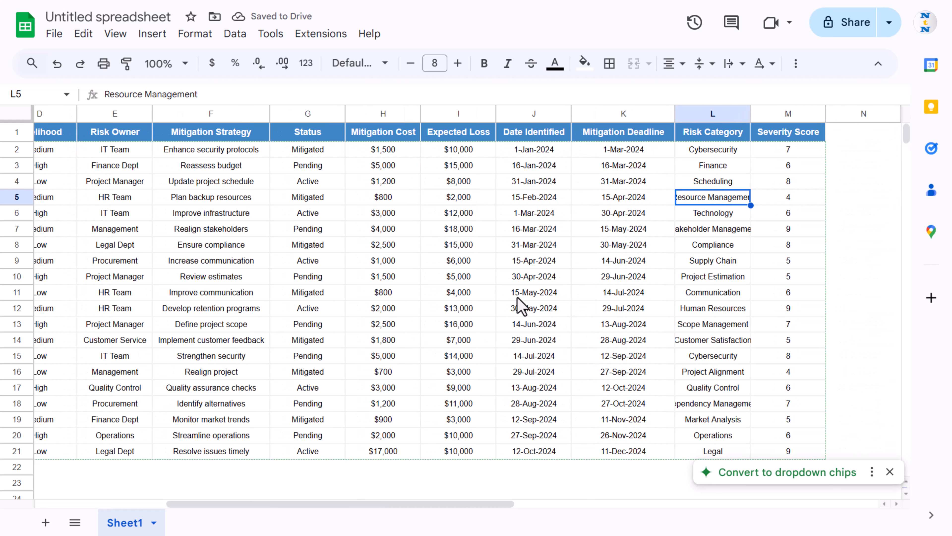
{"action": "key", "text": "Left"}
{"action": "key", "text": "Left"}
{"action": "key", "text": "ctrl+Left"}
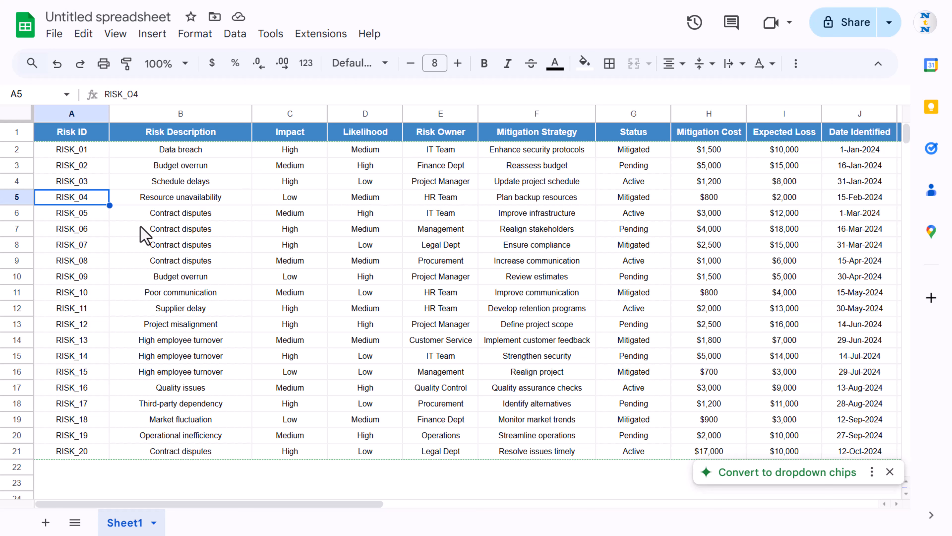
{"action": "left_click", "coordinate": [217, 153]}
{"action": "left_click_drag", "start_coordinate": [222, 167], "coordinate": [206, 436]}
{"action": "right_click", "coordinate": [215, 270]}
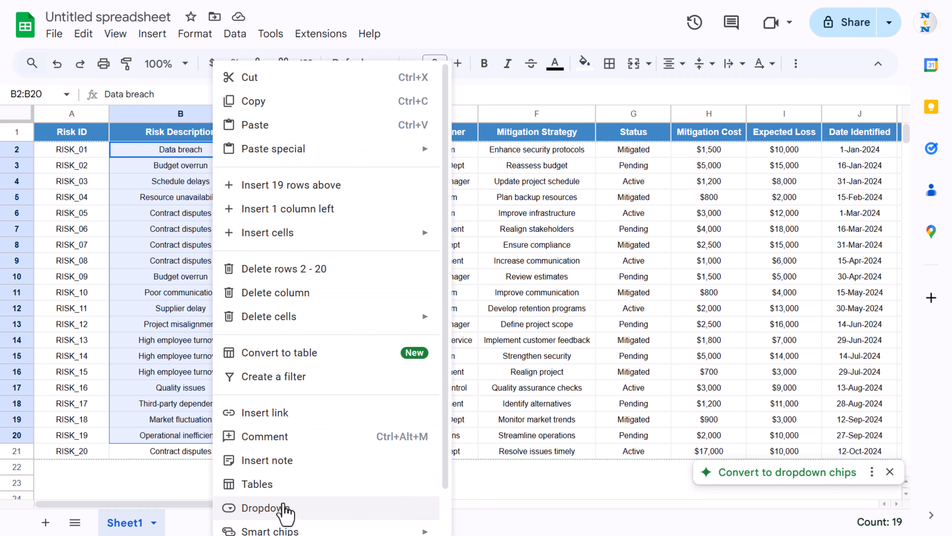
{"action": "left_click", "coordinate": [98, 209]}
{"action": "left_click", "coordinate": [77, 183]}
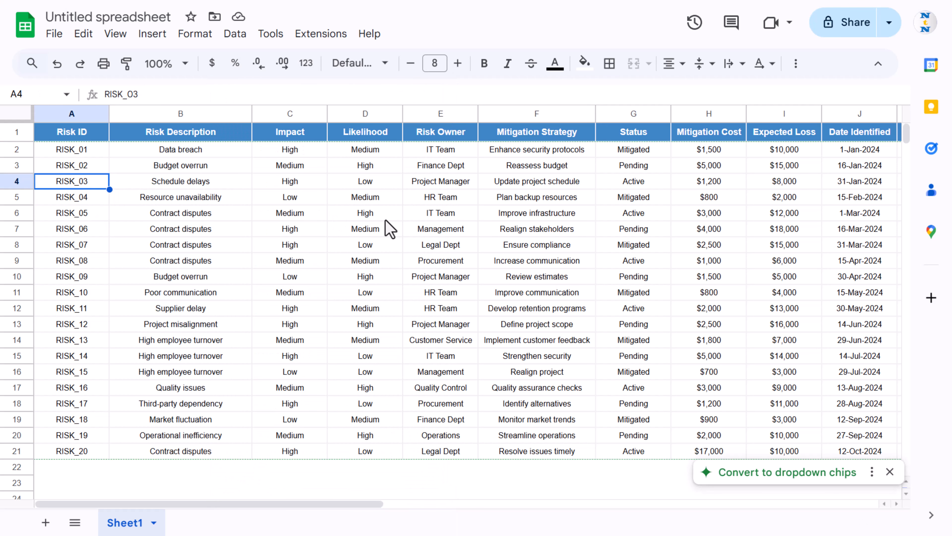
- Convert the table's Impact, Likelihood and Status values to dropdown chips and check the option lists in row 2
{"action": "key", "text": "ctrl+a"}
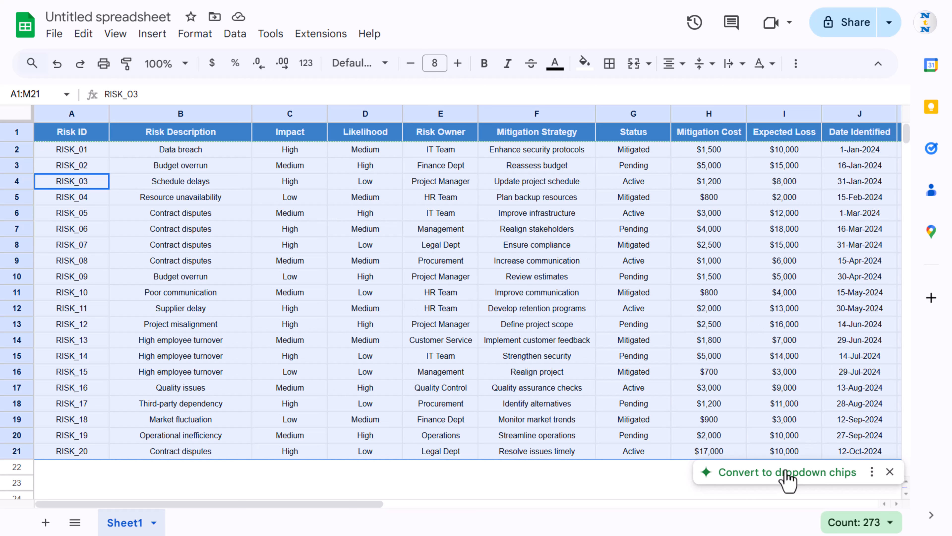
{"action": "left_click", "coordinate": [786, 478]}
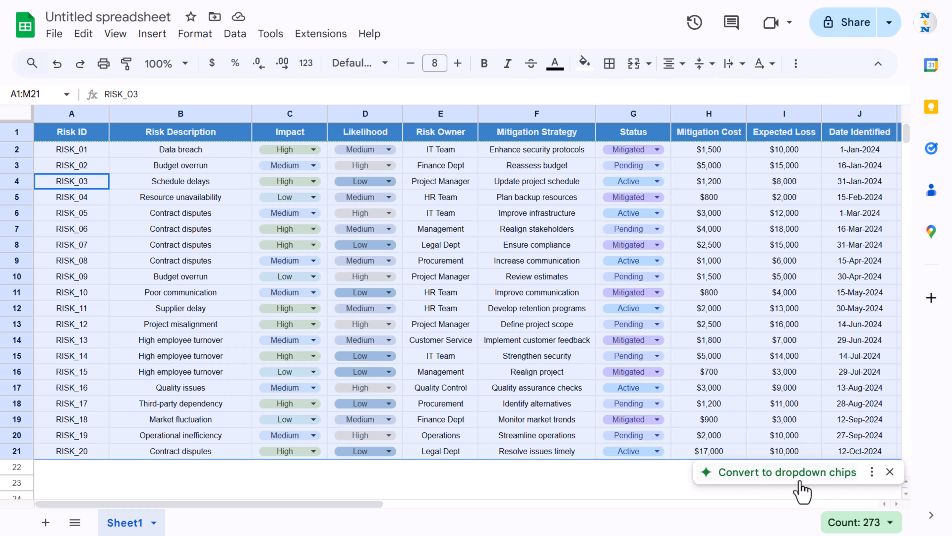
{"action": "left_click", "coordinate": [840, 481]}
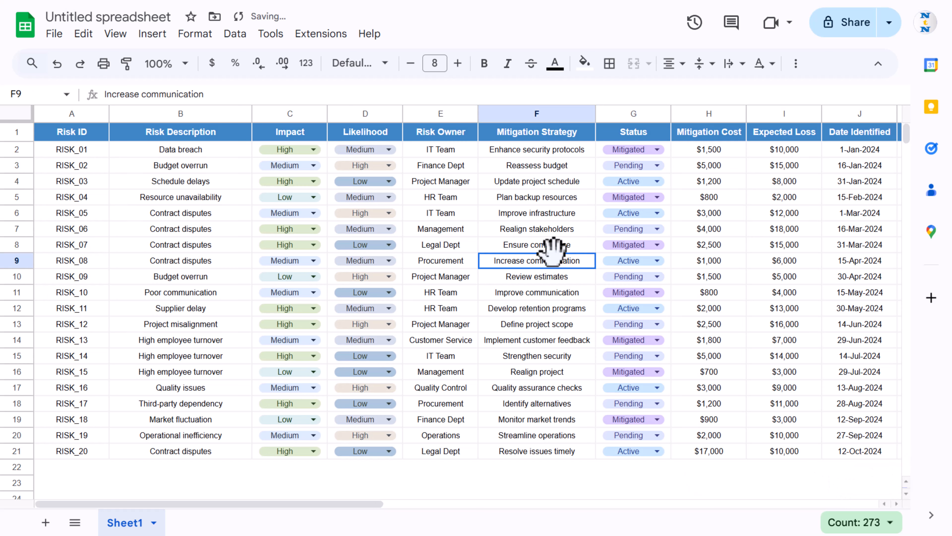
{"action": "left_click", "coordinate": [540, 259]}
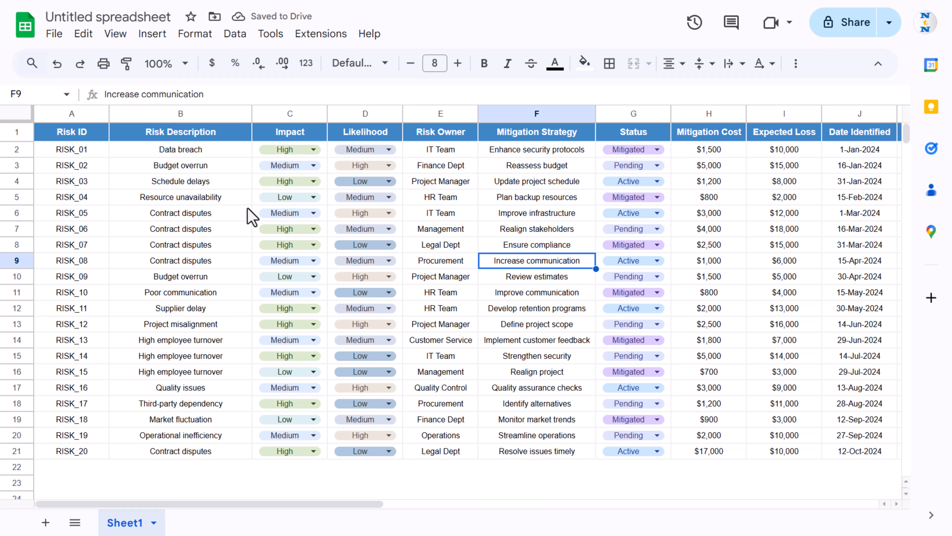
{"action": "left_click", "coordinate": [312, 150]}
{"action": "left_click", "coordinate": [386, 150]}
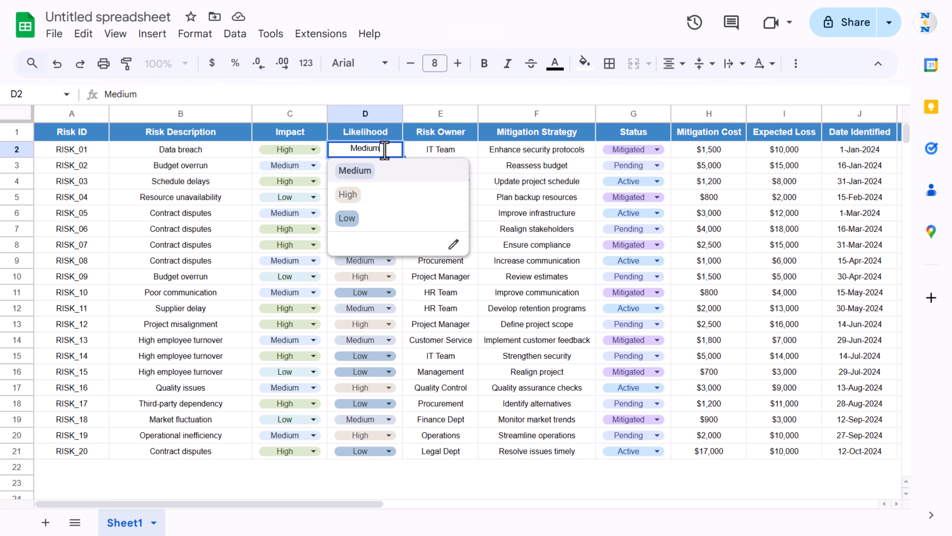
- Add a dropdown validation rule to the Risk Owner cells E2:E21, keeping their existing values as the options and the default chip colors
{"action": "left_click", "coordinate": [465, 147]}
{"action": "left_click", "coordinate": [463, 452], "text": "shift"}
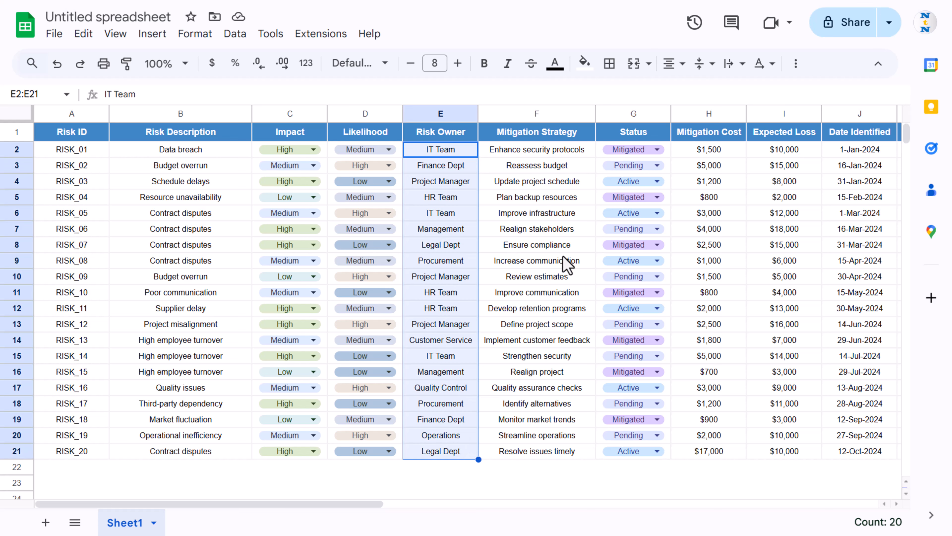
{"action": "right_click", "coordinate": [446, 183]}
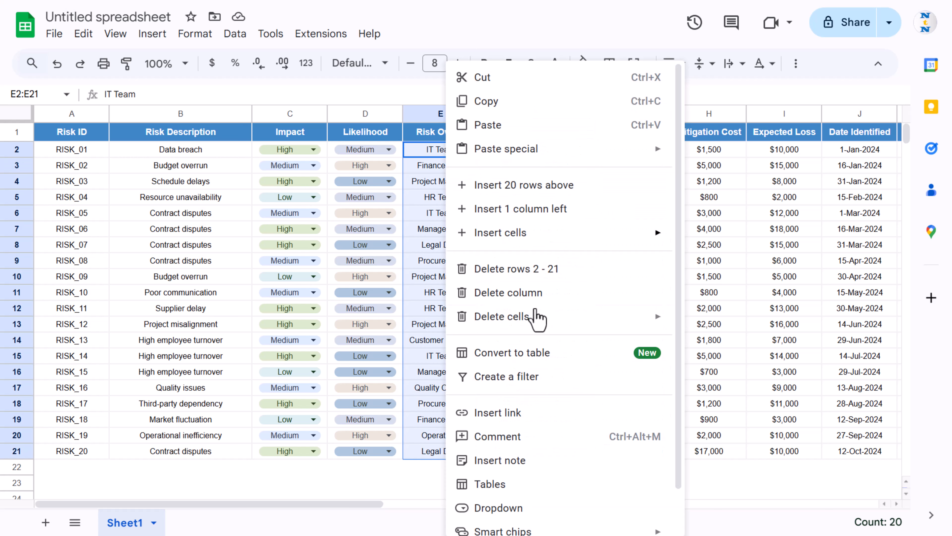
{"action": "scroll", "coordinate": [536, 412], "scroll_direction": "down", "scroll_amount": 2}
{"action": "left_click", "coordinate": [523, 460]}
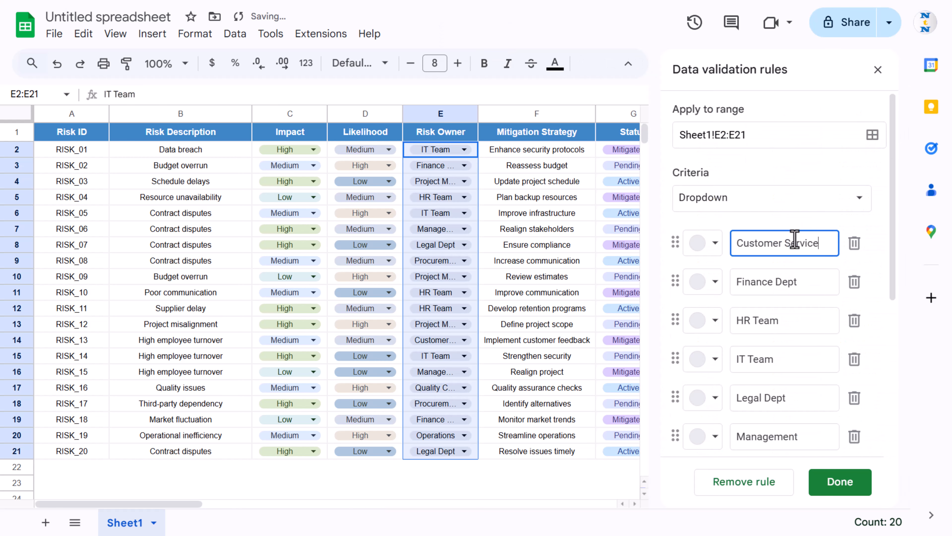
{"action": "left_click", "coordinate": [717, 244]}
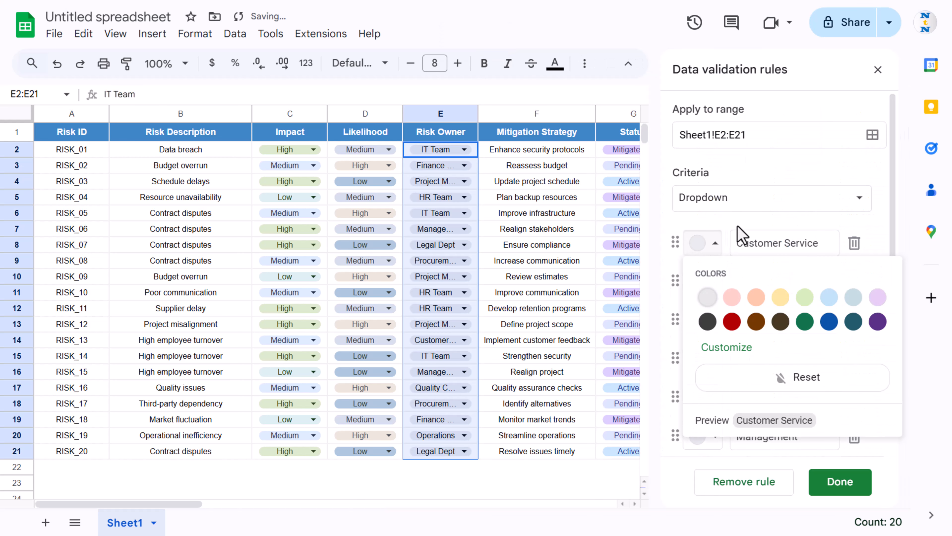
{"action": "left_click", "coordinate": [735, 218]}
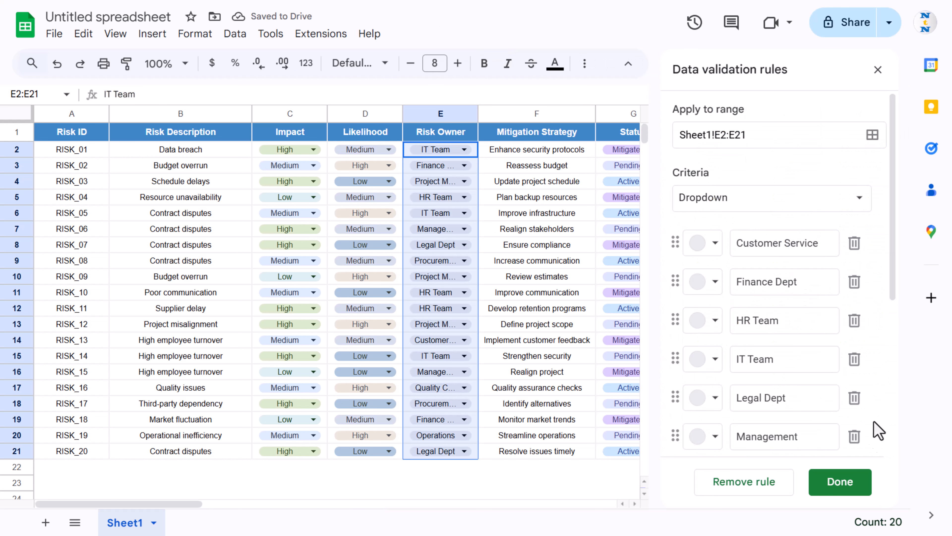
{"action": "left_click", "coordinate": [841, 490]}
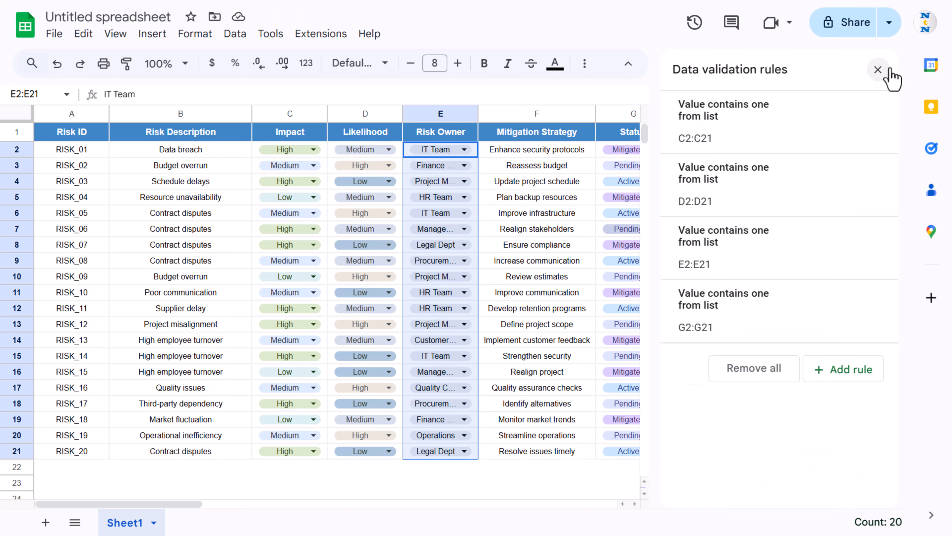
{"action": "left_click", "coordinate": [878, 71]}
{"action": "left_click", "coordinate": [551, 165]}
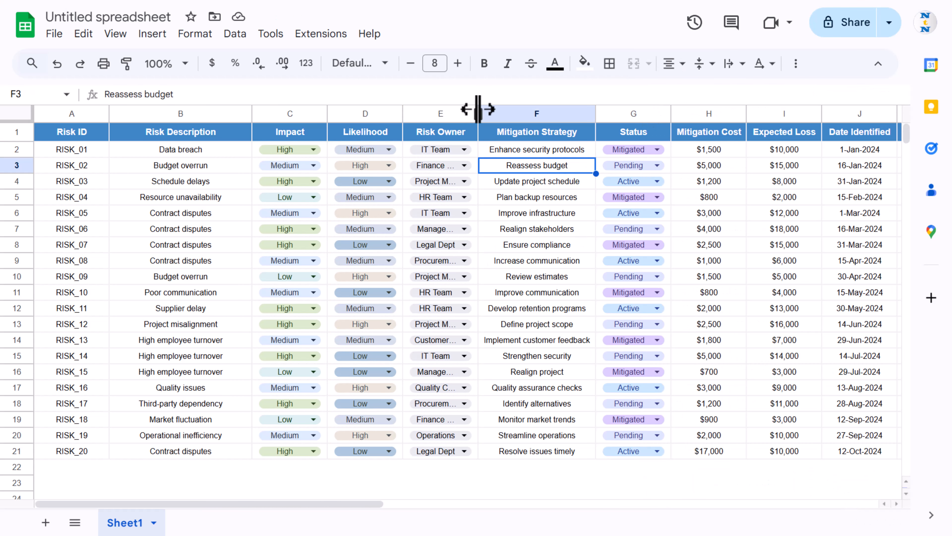
- Widen the Risk Owner column until its dropdown chips show full names, and check the options for RISK_07
{"action": "left_click_drag", "start_coordinate": [478, 113], "coordinate": [516, 116]}
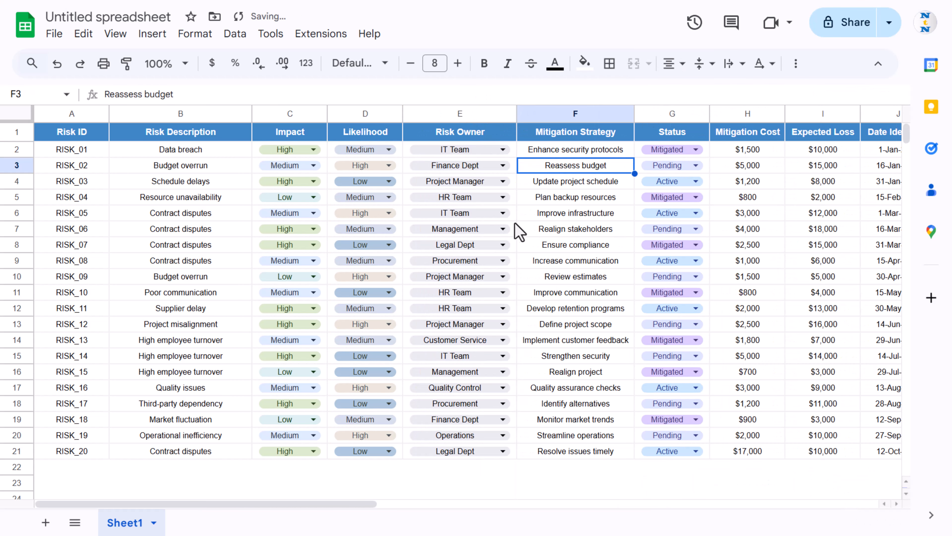
{"action": "left_click", "coordinate": [503, 245]}
{"action": "key", "text": "Escape"}
{"action": "left_click", "coordinate": [583, 170]}
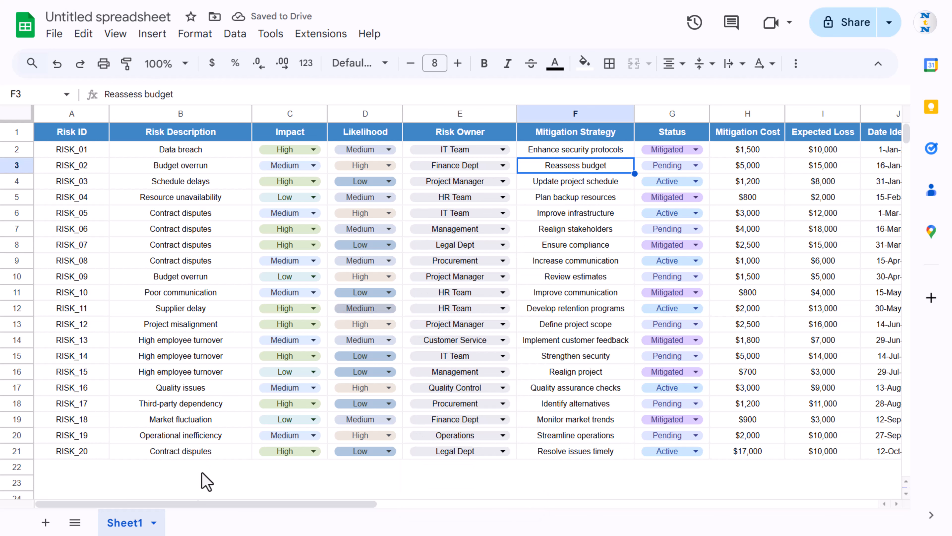
- Rename the current sheet as Data and add a second sheet named Dashboard
{"action": "double_click", "coordinate": [126, 522]}
{"action": "type", "text": "Data"}
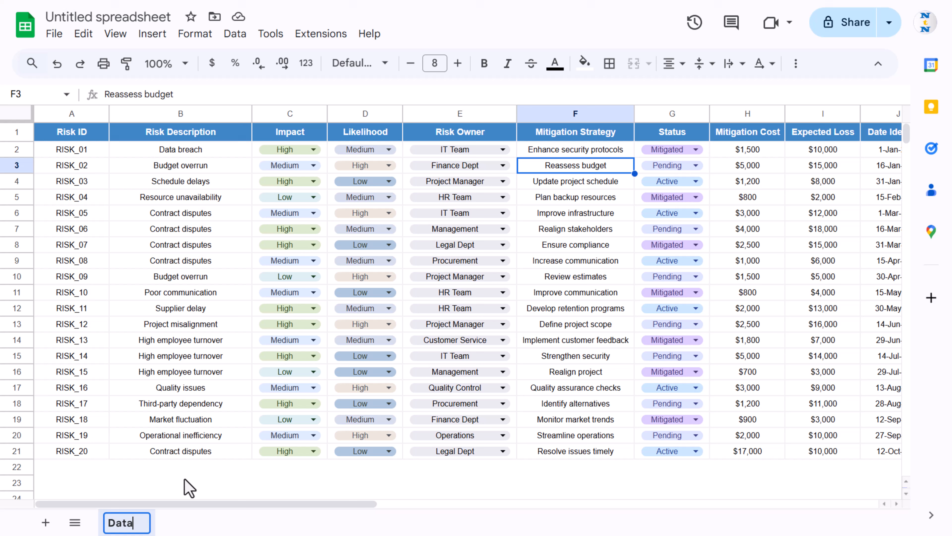
{"action": "key", "text": "Return"}
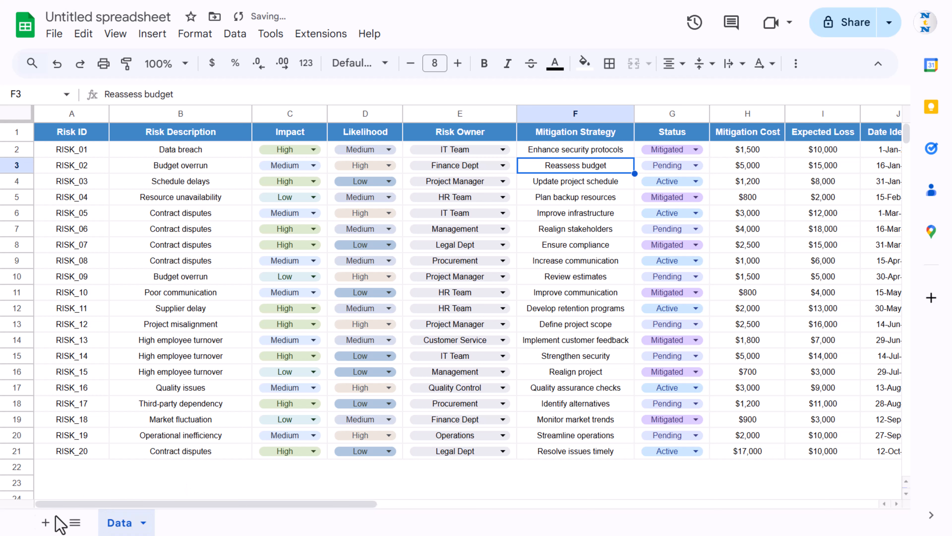
{"action": "left_click", "coordinate": [45, 523]}
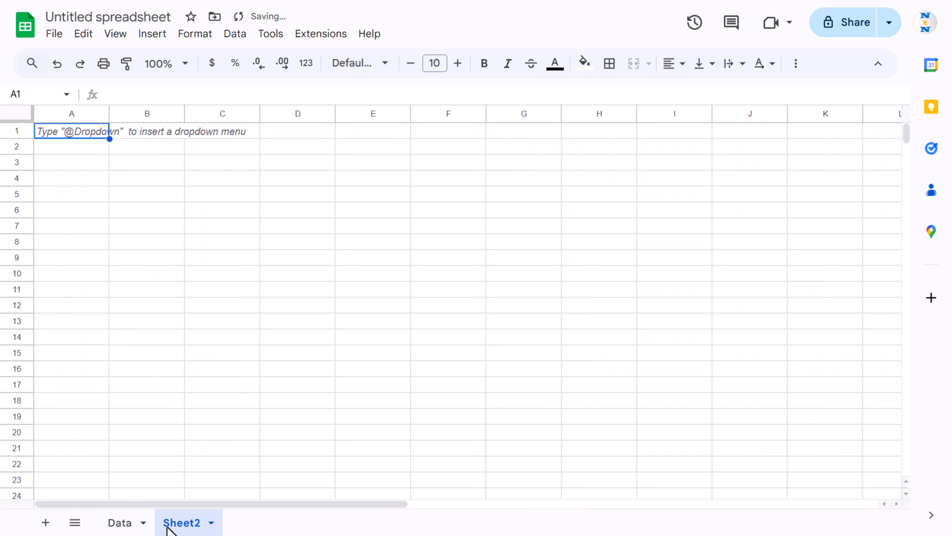
{"action": "double_click", "coordinate": [179, 523]}
{"action": "type", "text": "DAshboard"}
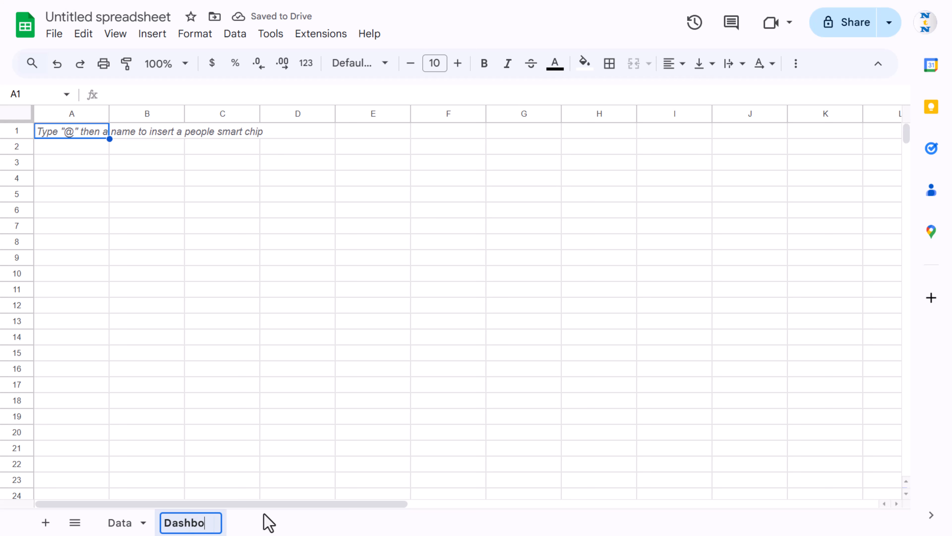
{"action": "key", "text": "Return"}
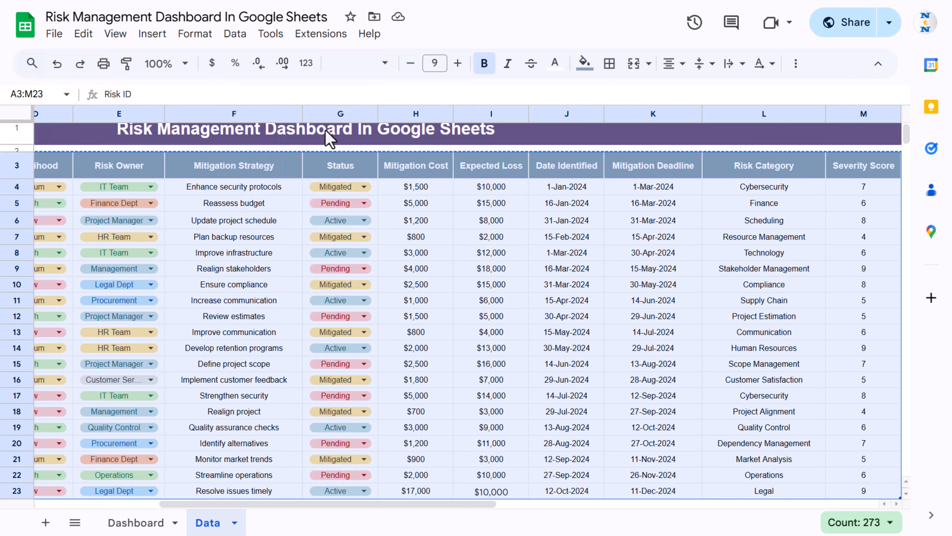
- Review the finished Risk Management Dashboard In Google Sheets file, from its Data title banner to its Dashboard cards and charts
{"action": "left_click", "coordinate": [326, 131]}
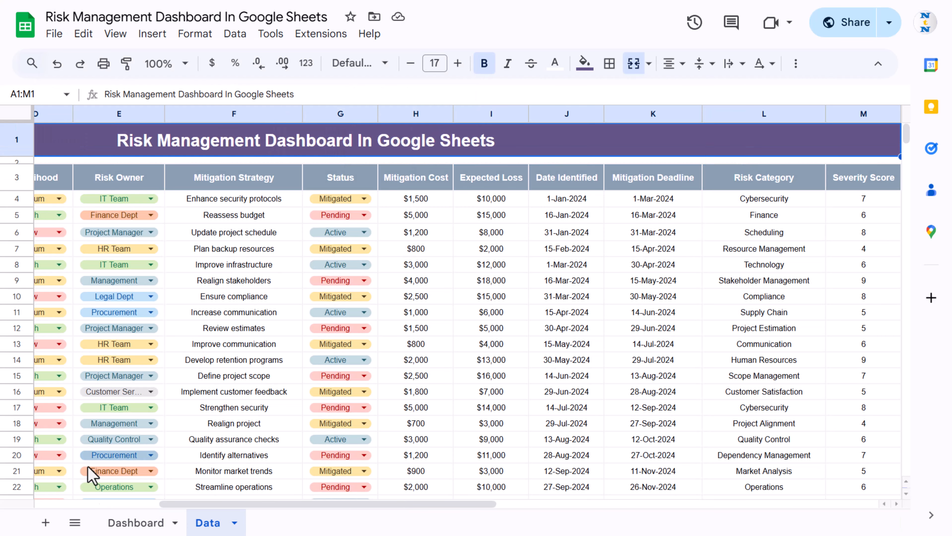
{"action": "left_click", "coordinate": [136, 523]}
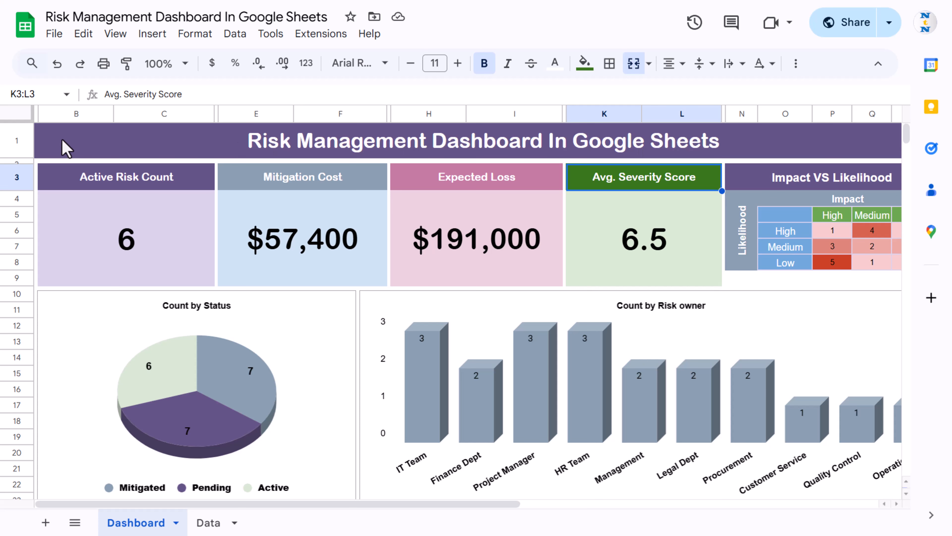
{"action": "scroll", "coordinate": [273, 510], "scroll_direction": "right", "scroll_amount": 1}
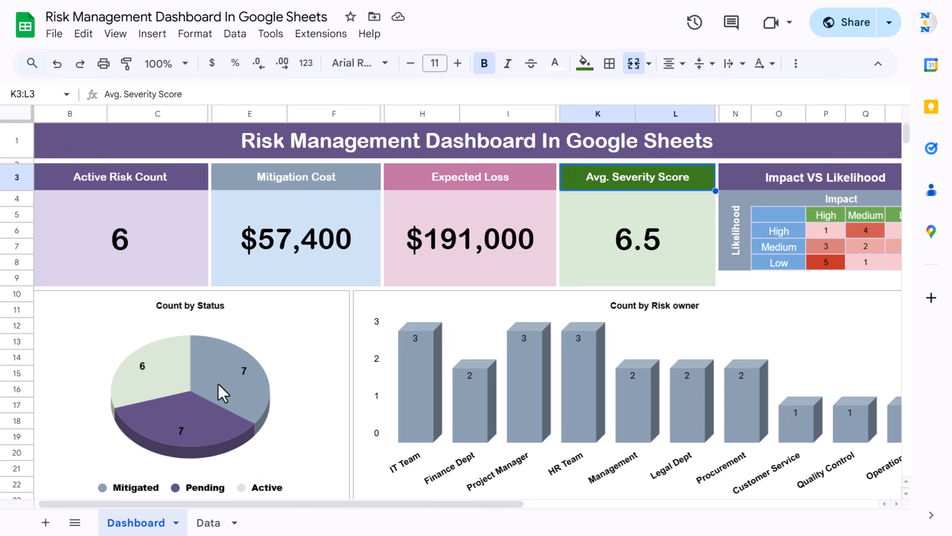
{"action": "scroll", "coordinate": [308, 510], "scroll_direction": "right", "scroll_amount": 5}
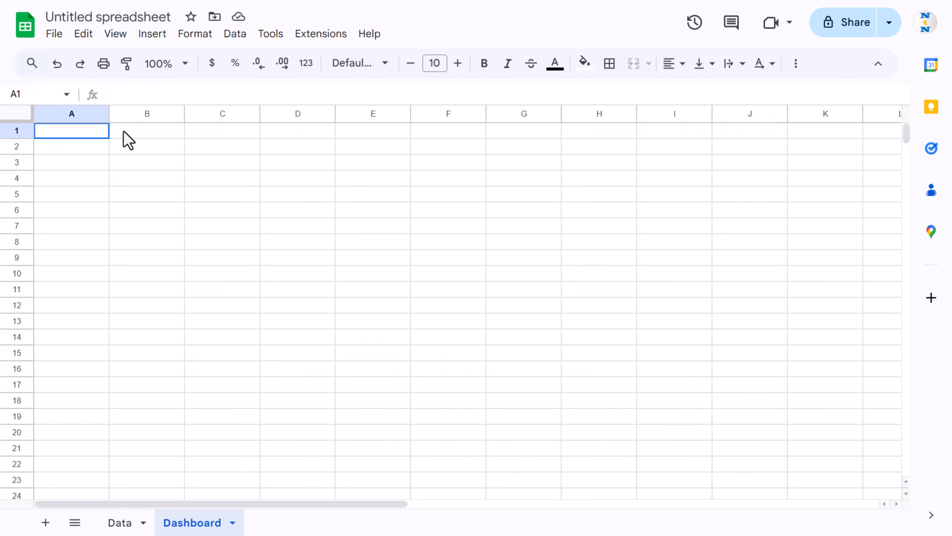
- Merge cells A1:R1 on the untitled spreadsheet's Dashboard sheet and increase the height of row 1
{"action": "left_click_drag", "start_coordinate": [123, 132], "coordinate": [750, 131]}
{"action": "left_click_drag", "start_coordinate": [281, 503], "coordinate": [436, 503]}
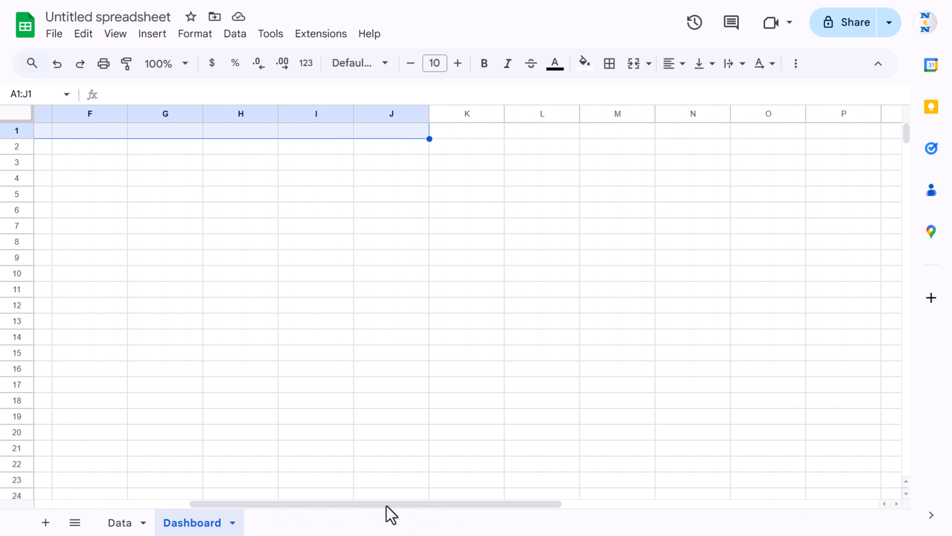
{"action": "left_click_drag", "start_coordinate": [326, 503], "coordinate": [367, 504]}
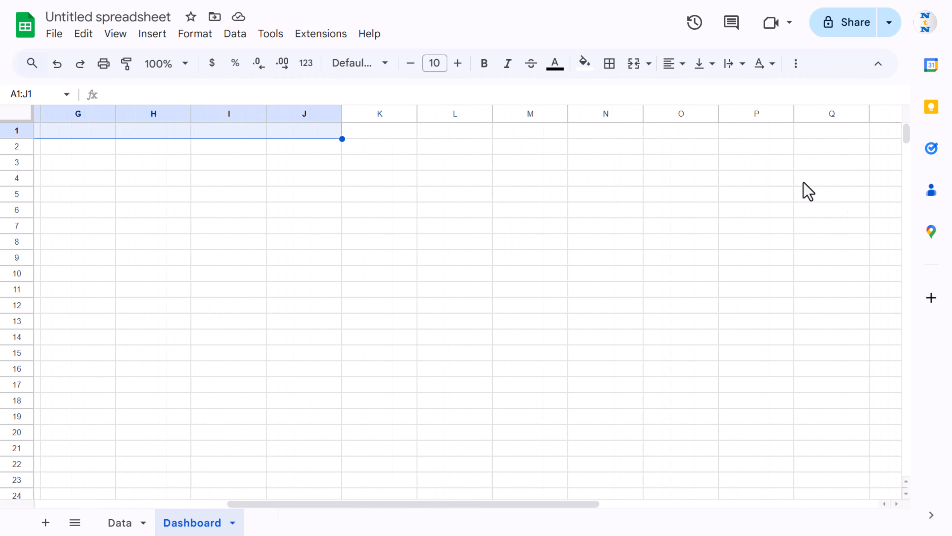
{"action": "left_click", "coordinate": [844, 134], "text": "shift"}
{"action": "key", "text": "shift+Right"}
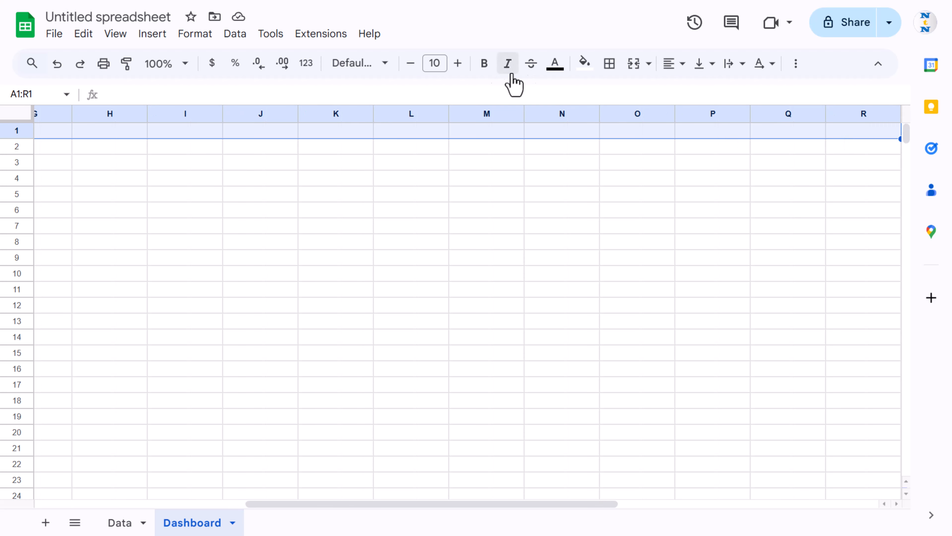
{"action": "left_click", "coordinate": [632, 66]}
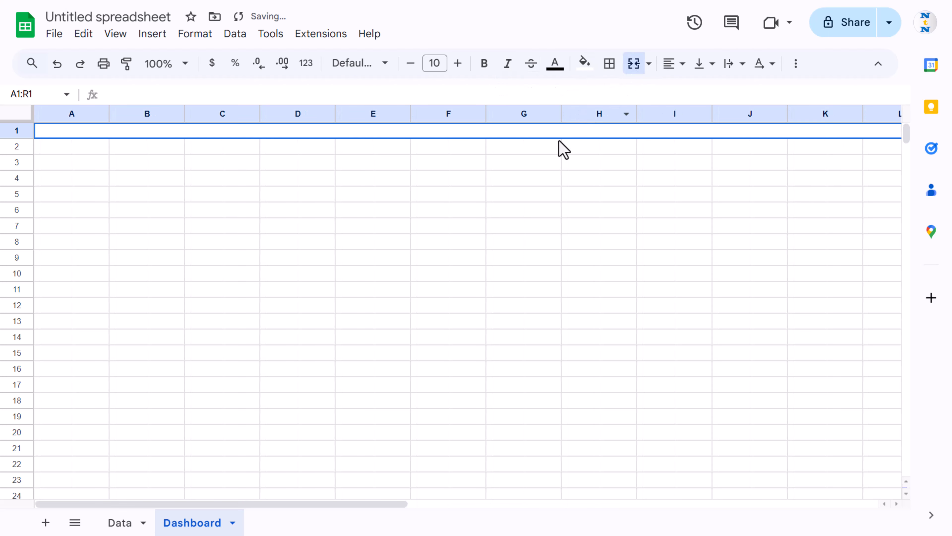
{"action": "left_click_drag", "start_coordinate": [15, 138], "coordinate": [13, 153]}
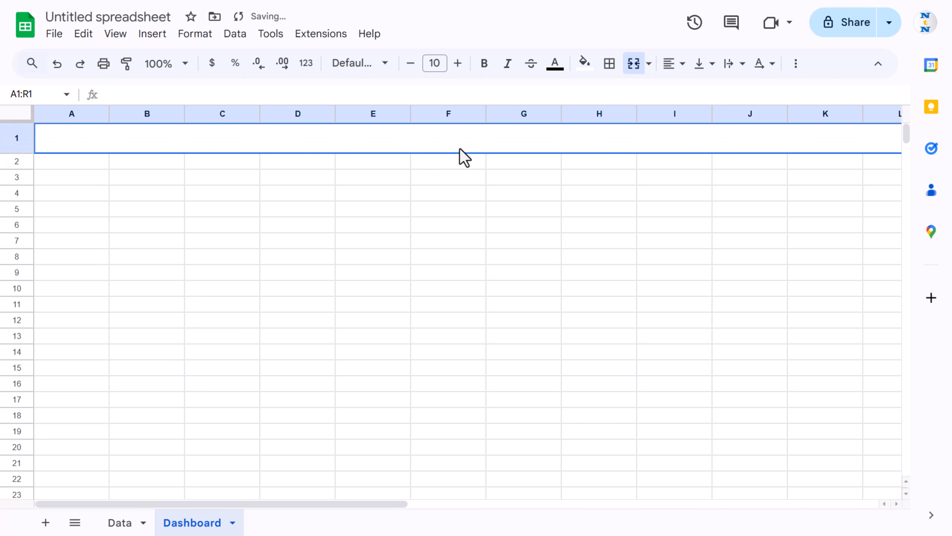
- Enter the title Risk Management Dashboard in the merged row 1 cell and center it horizontally and vertically
{"action": "type", "text": "Risk"}
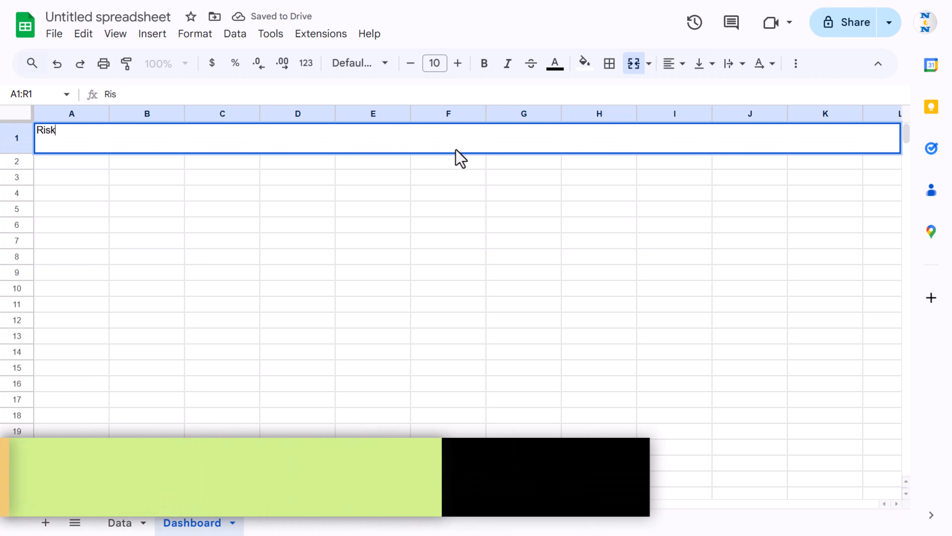
{"action": "type", "text": " Management Dashboard"}
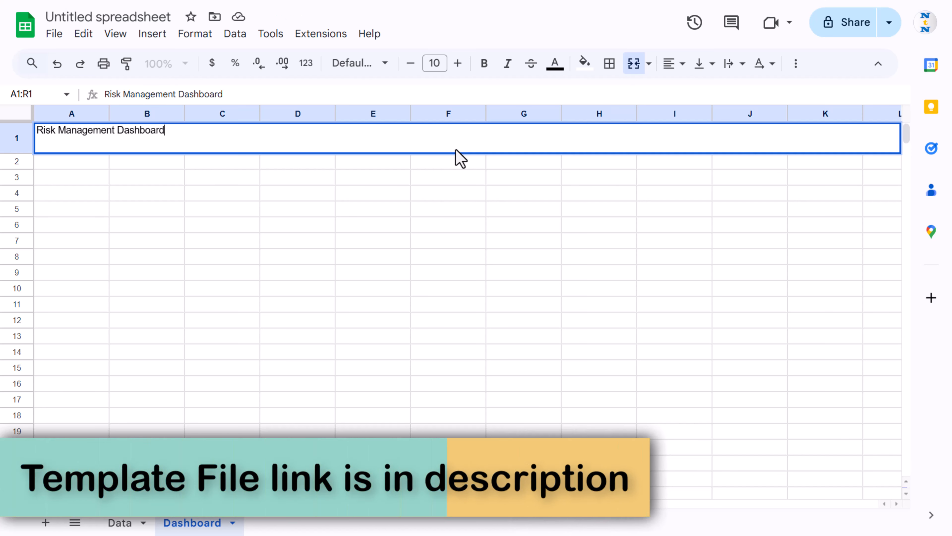
{"action": "key", "text": "Return"}
{"action": "left_click", "coordinate": [456, 149]}
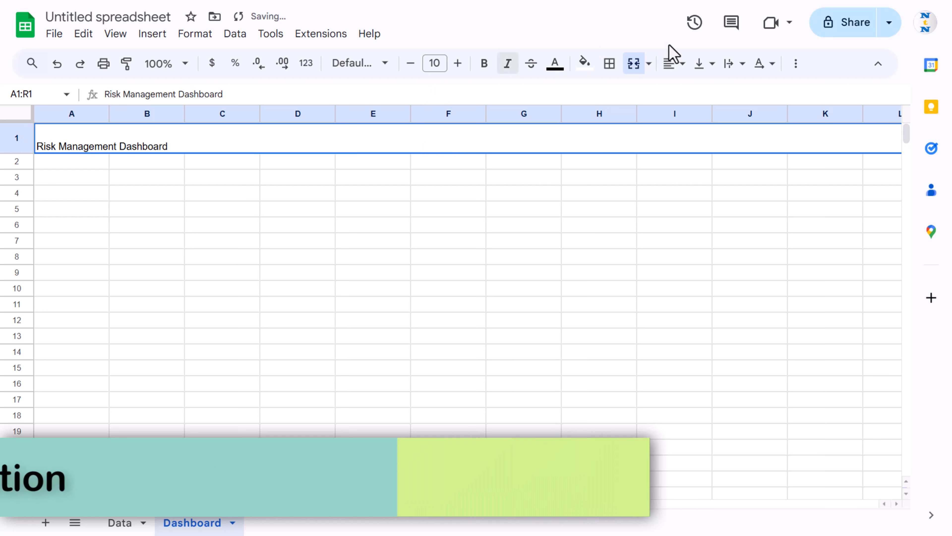
{"action": "left_click", "coordinate": [673, 63]}
{"action": "left_click", "coordinate": [696, 93]}
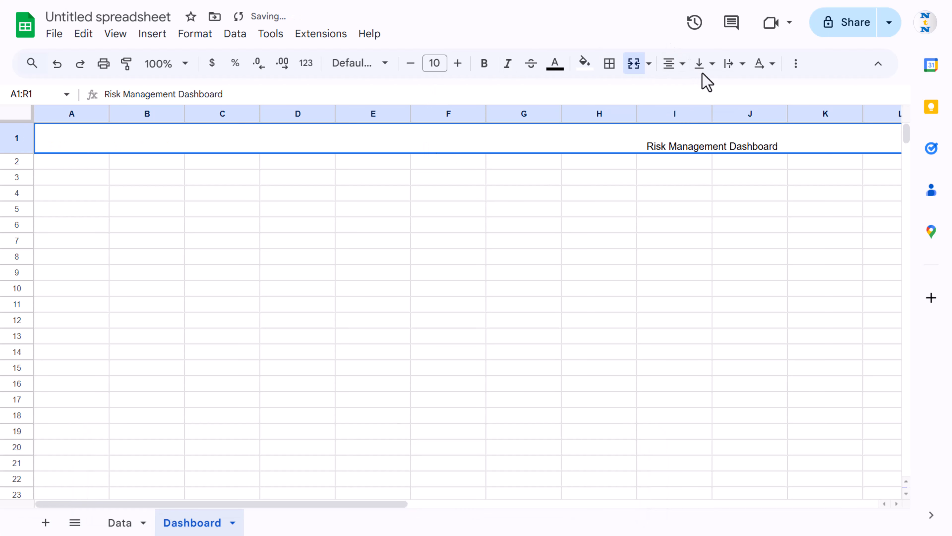
{"action": "left_click", "coordinate": [704, 64]}
{"action": "left_click", "coordinate": [726, 90]}
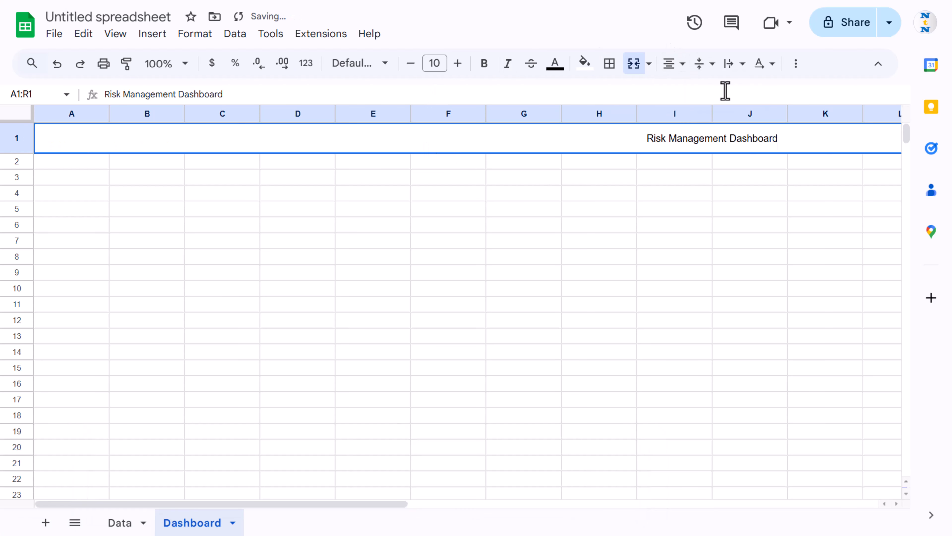
- Fill the title banner with dark green and make its text white and bold
{"action": "left_click", "coordinate": [585, 64]}
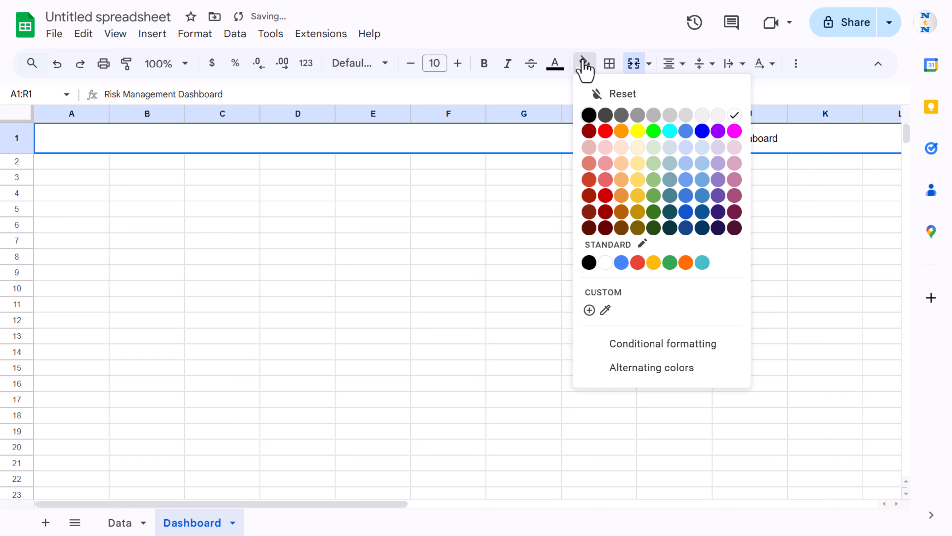
{"action": "left_click", "coordinate": [655, 214]}
{"action": "left_click", "coordinate": [555, 63]}
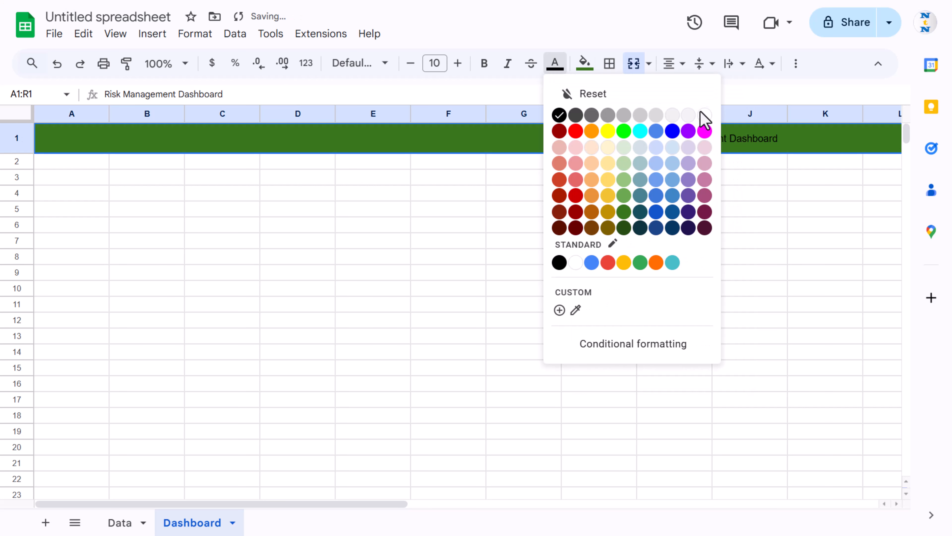
{"action": "left_click", "coordinate": [702, 115]}
{"action": "left_click", "coordinate": [481, 68]}
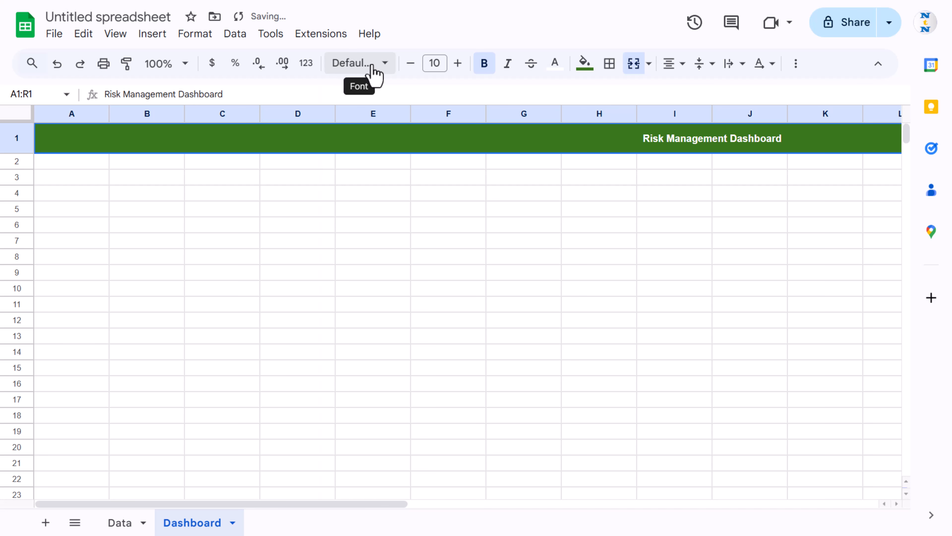
- Set the dashboard title's font to Arial Rounded at size 30
{"action": "left_click", "coordinate": [375, 68]}
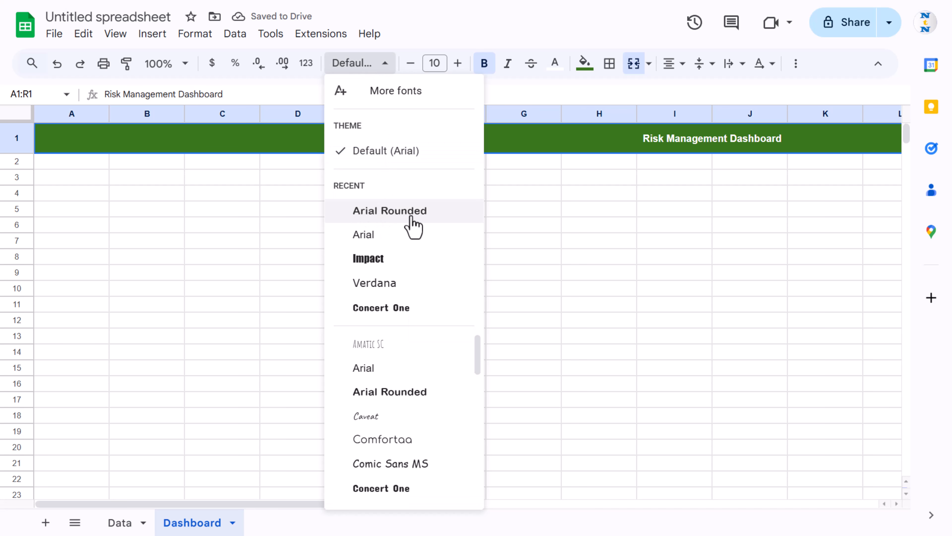
{"action": "left_click", "coordinate": [403, 213]}
{"action": "left_click", "coordinate": [441, 64]}
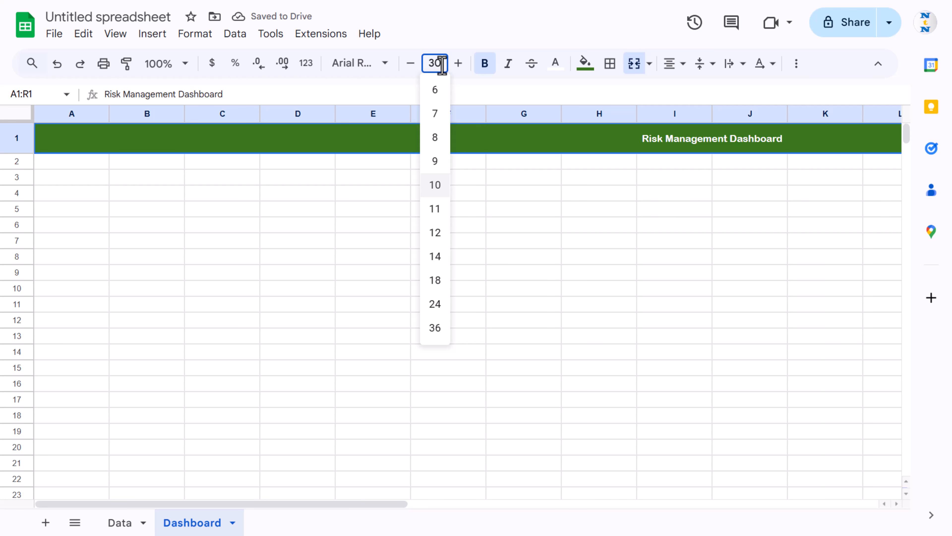
{"action": "key", "text": "Return"}
{"action": "left_click", "coordinate": [343, 217]}
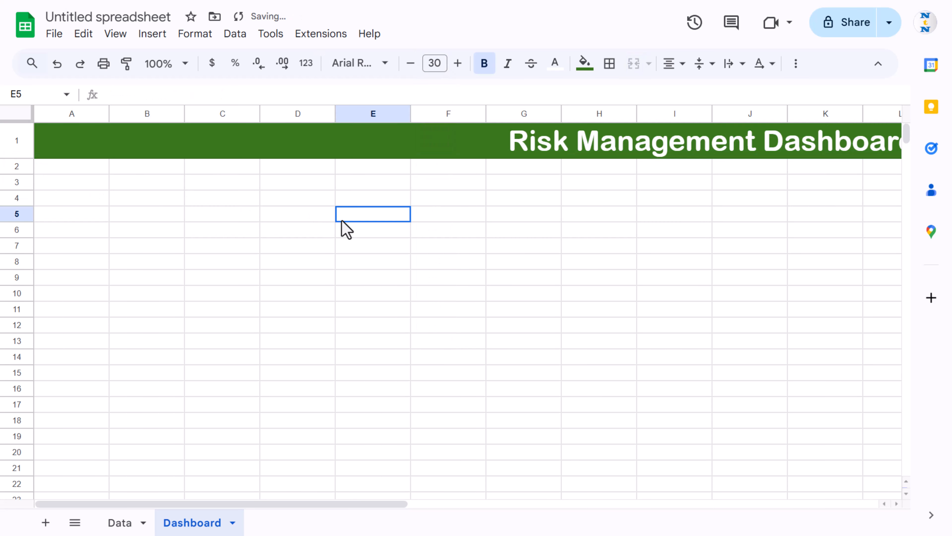
- Hide the gridlines on the Dashboard sheet
{"action": "left_click", "coordinate": [121, 34]}
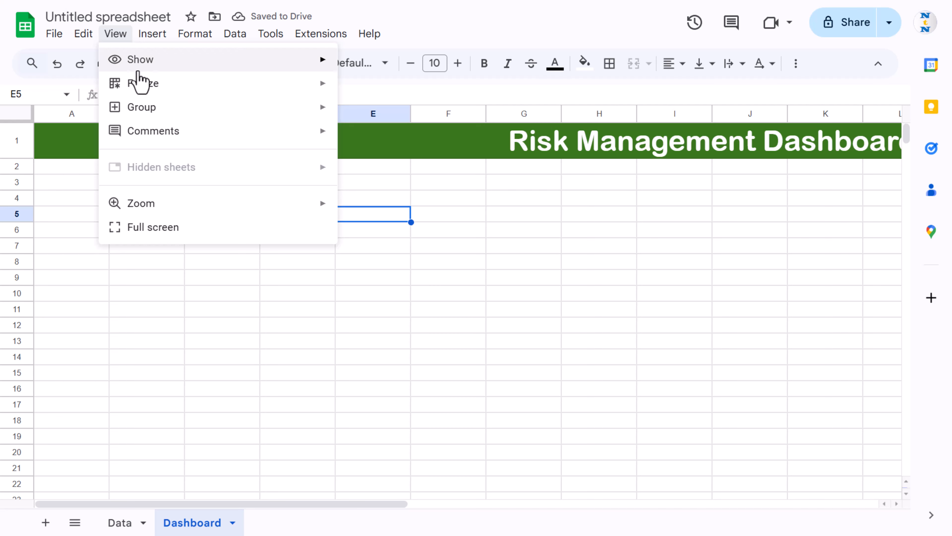
{"action": "mouse_move", "coordinate": [287, 74]}
{"action": "left_click", "coordinate": [389, 100]}
{"action": "left_click", "coordinate": [264, 280]}
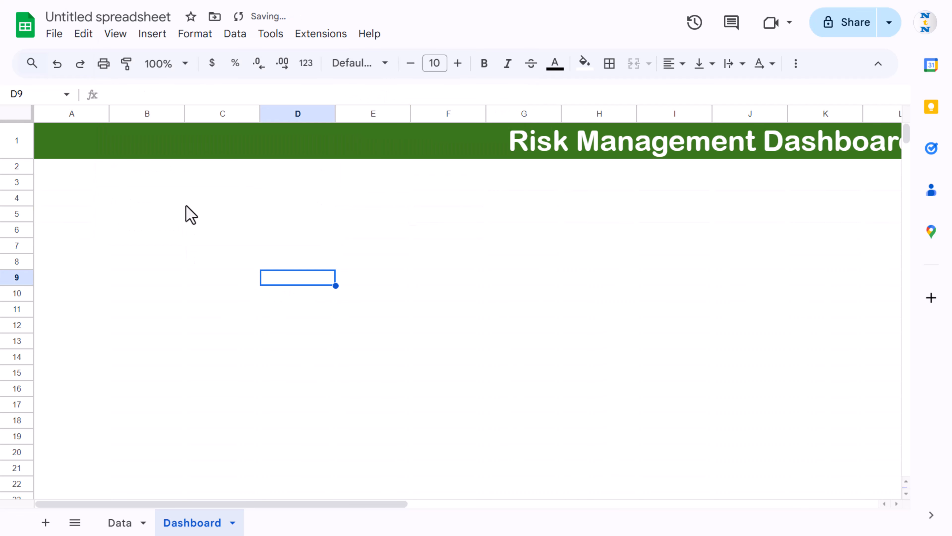
- Shrink column A and row 2 into thin spacers, following the card layout of the finished dashboard
{"action": "left_click", "coordinate": [60, 184]}
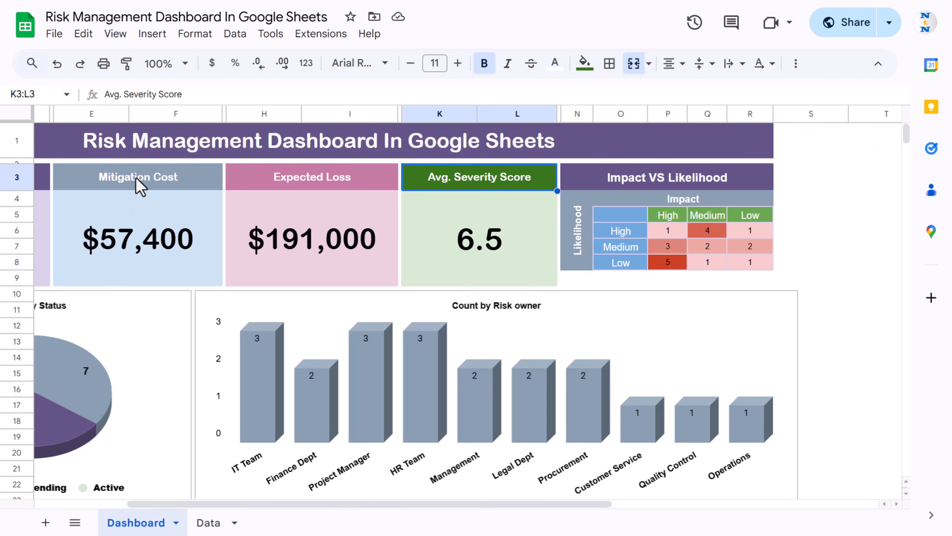
{"action": "left_click", "coordinate": [139, 183]}
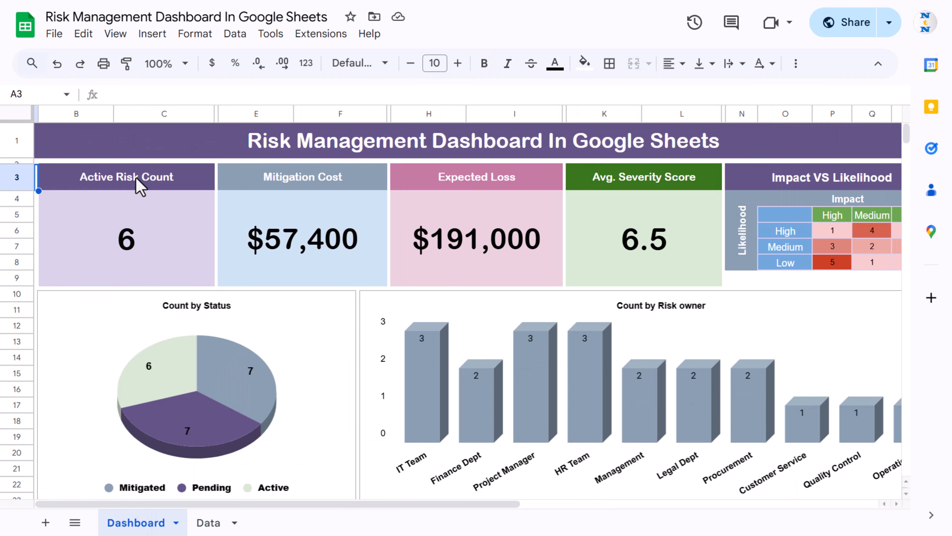
{"action": "left_click", "coordinate": [139, 183]}
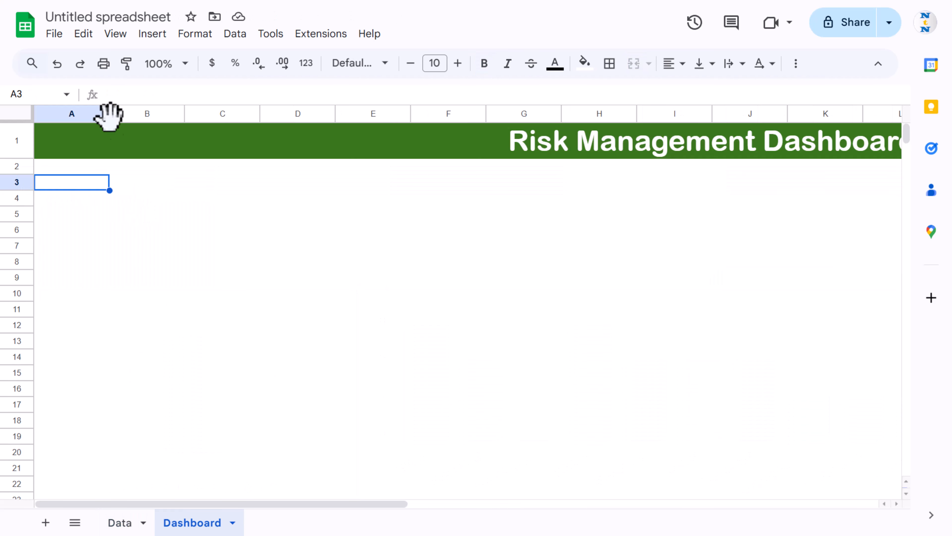
{"action": "left_click_drag", "start_coordinate": [109, 114], "coordinate": [40, 117]}
{"action": "left_click_drag", "start_coordinate": [15, 173], "coordinate": [15, 162]}
- Merge cells B3:C3 on the Dashboard sheet and enter the card heading "Active Risk Count"
{"action": "left_click", "coordinate": [101, 177]}
{"action": "left_click_drag", "start_coordinate": [100, 177], "coordinate": [148, 181]}
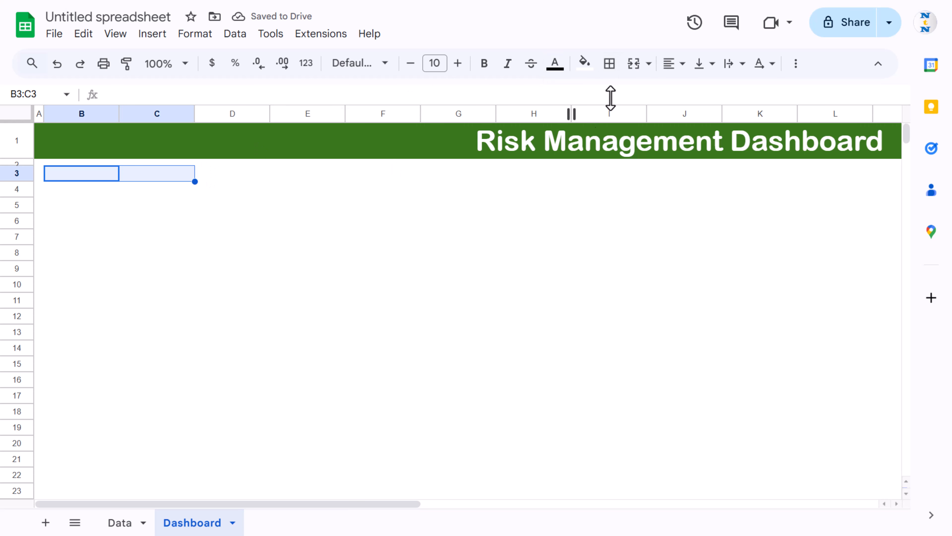
{"action": "left_click", "coordinate": [634, 67]}
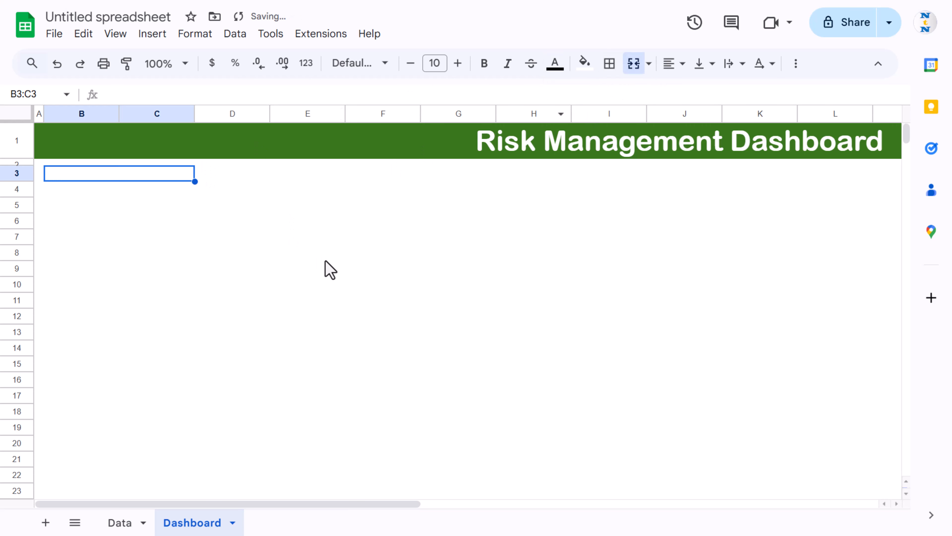
{"action": "type", "text": "Acti"}
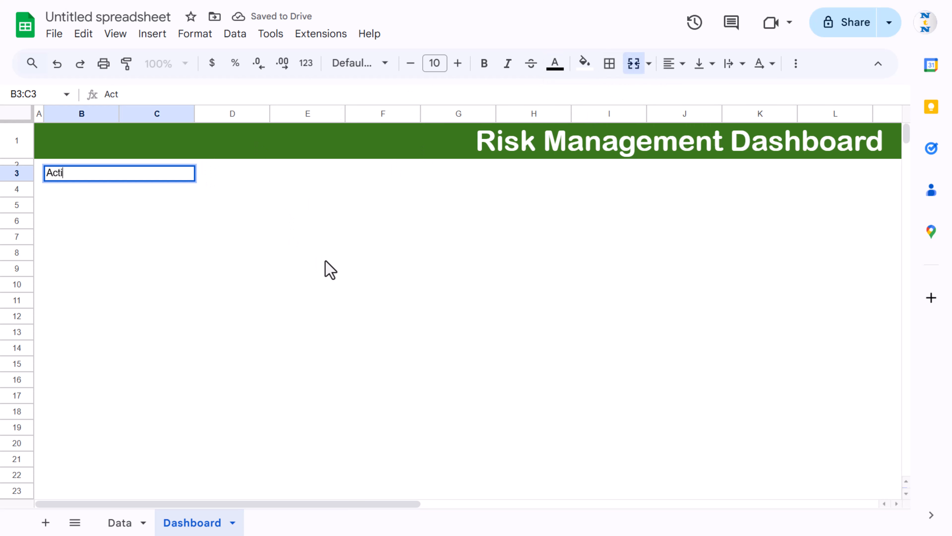
{"action": "type", "text": "ve Risk Count"}
{"action": "key", "text": "Return"}
- Center the "Active Risk Count" heading horizontally and vertically in its merged cell
{"action": "left_click", "coordinate": [131, 176]}
{"action": "left_click", "coordinate": [673, 67]}
{"action": "left_click", "coordinate": [696, 92]}
{"action": "left_click", "coordinate": [705, 67]}
{"action": "type", "text": "ve"}
{"action": "left_click", "coordinate": [727, 92]}
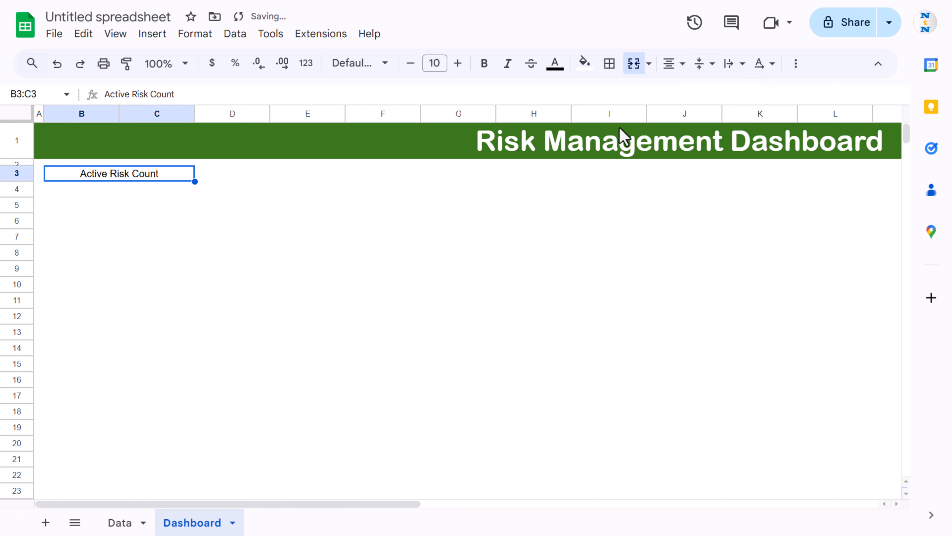
- Fill the "Active Risk Count" heading with dark magenta and make its text white and bold
{"action": "left_click", "coordinate": [585, 64]}
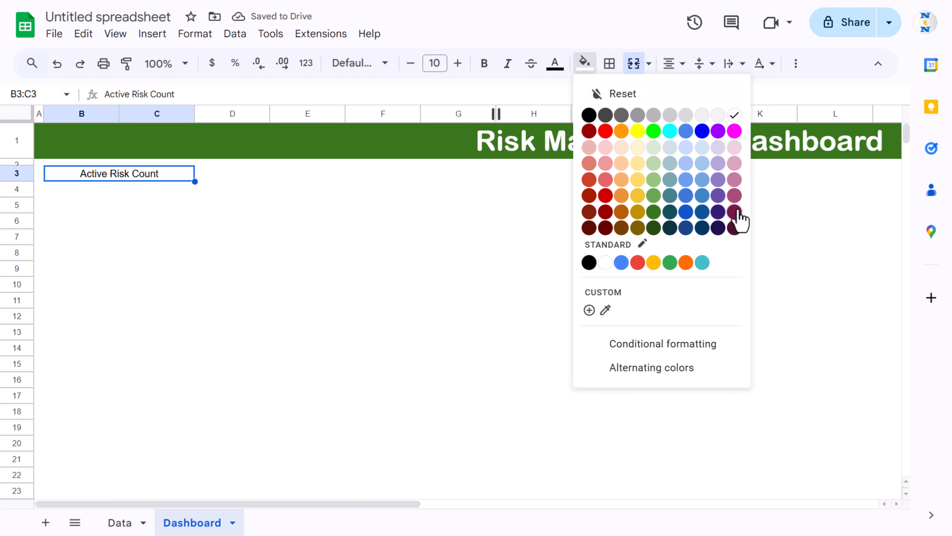
{"action": "left_click", "coordinate": [735, 195]}
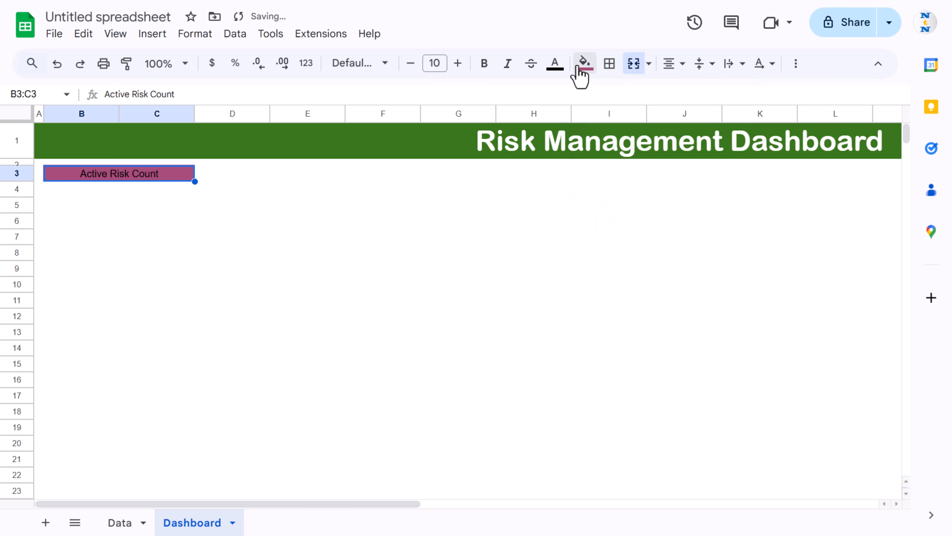
{"action": "left_click", "coordinate": [555, 65]}
{"action": "left_click", "coordinate": [705, 115]}
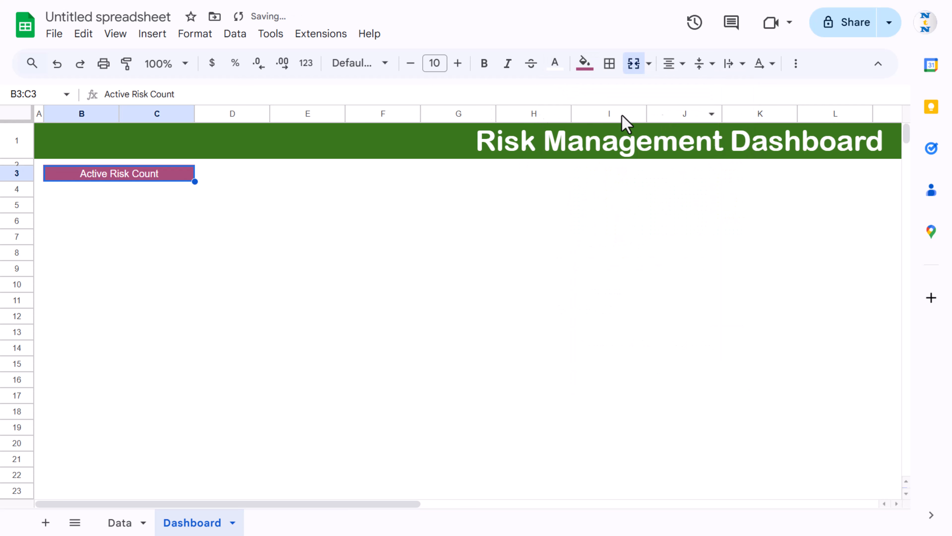
{"action": "left_click", "coordinate": [484, 64]}
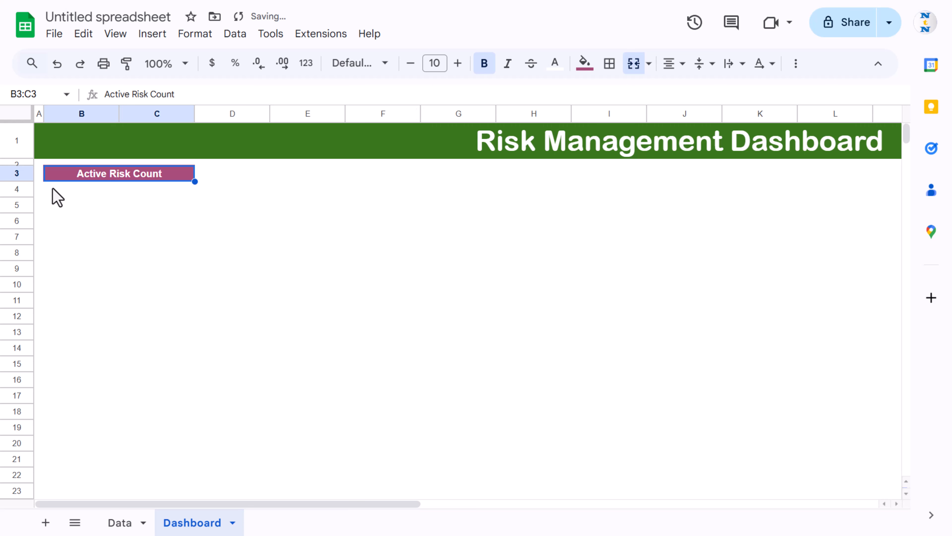
- Merge cells B4:C8 into the card's value area and fill it with light magenta
{"action": "left_click_drag", "start_coordinate": [53, 194], "coordinate": [187, 262]}
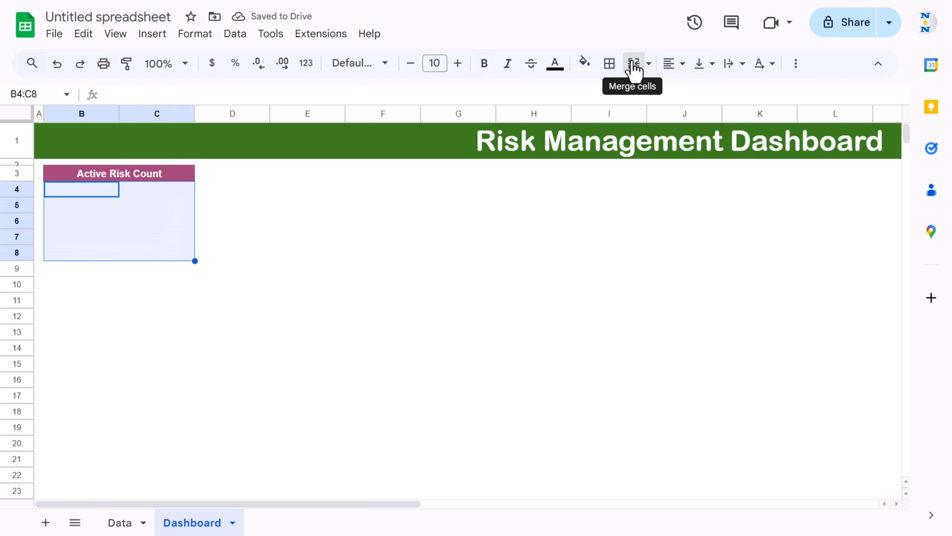
{"action": "left_click", "coordinate": [633, 67]}
{"action": "left_click", "coordinate": [586, 65]}
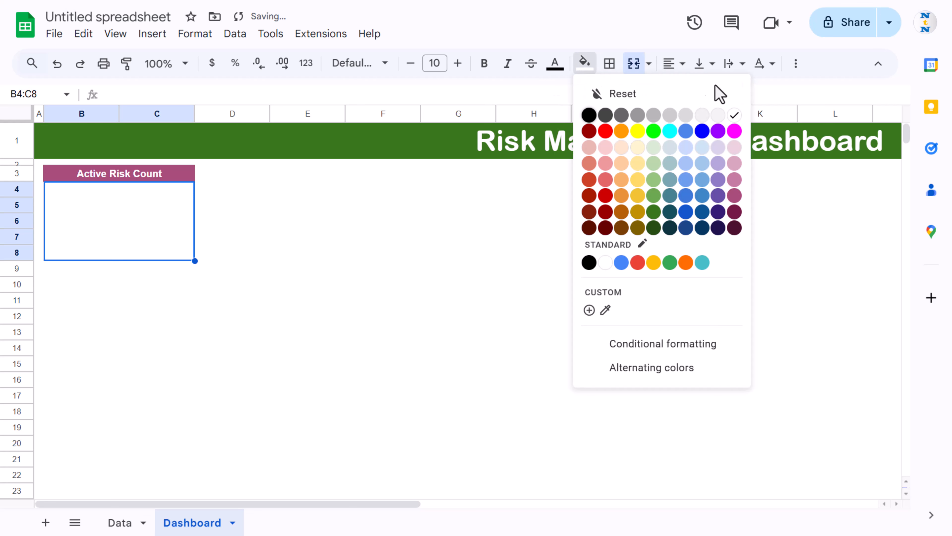
{"action": "left_click", "coordinate": [734, 147]}
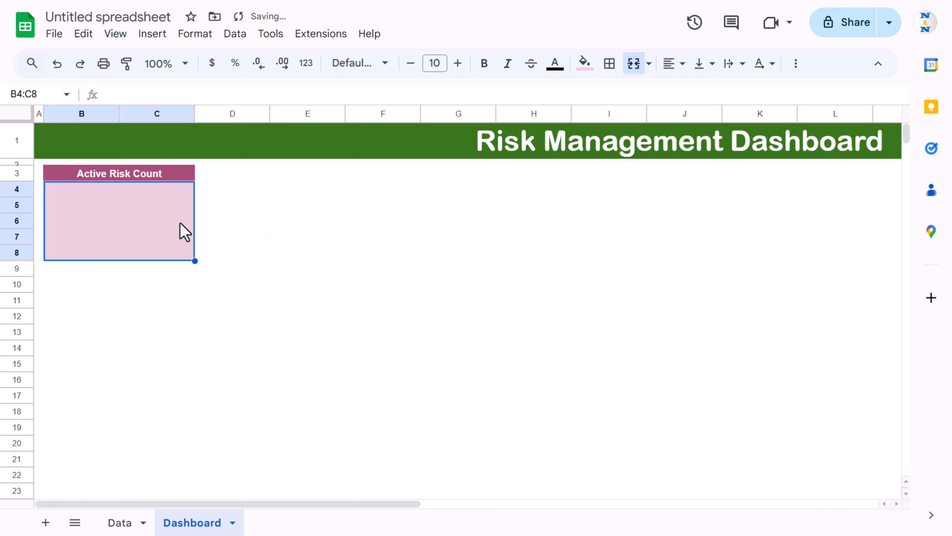
{"action": "left_click", "coordinate": [275, 209]}
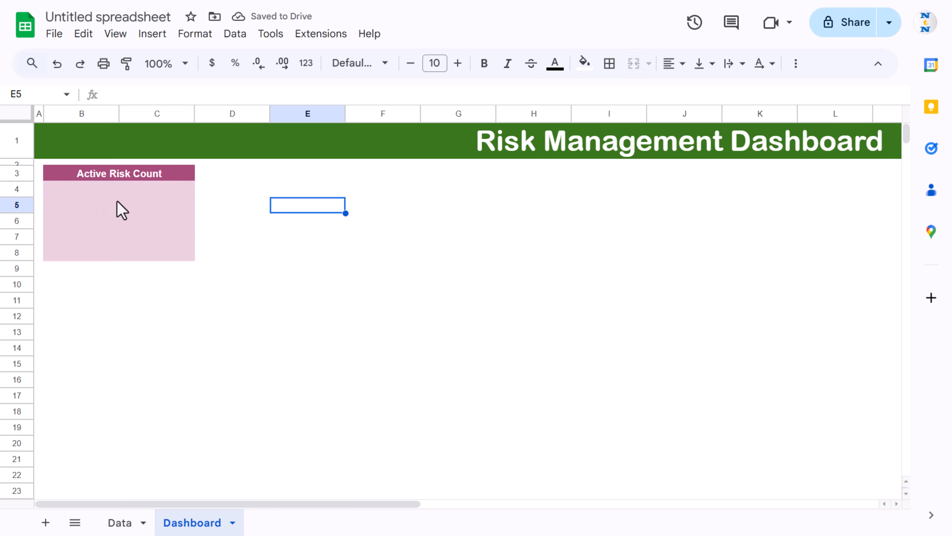
- Enter =COUNTIF(Data!G2:G1000,"<>Mitigated") in the value area of the Active Risk Count card
{"action": "left_click", "coordinate": [136, 223]}
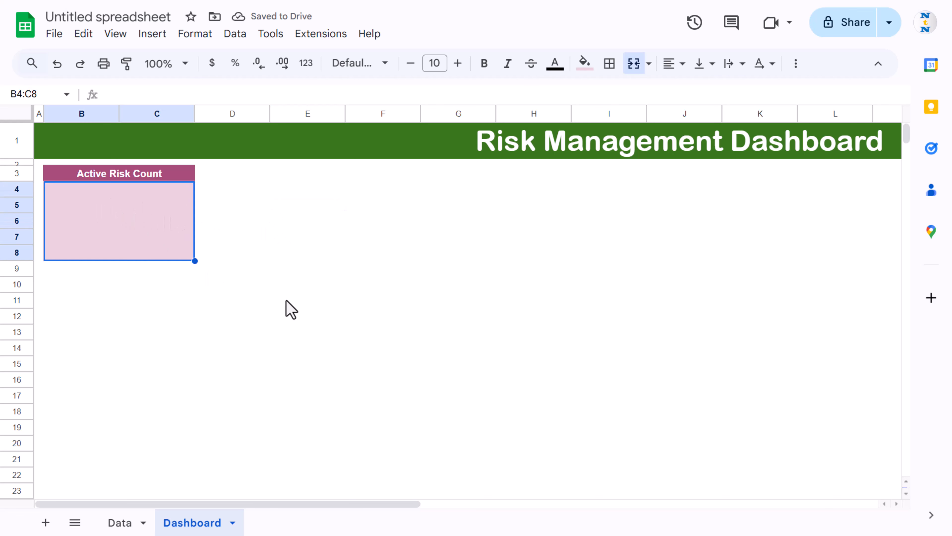
{"action": "type", "text": "=cou"}
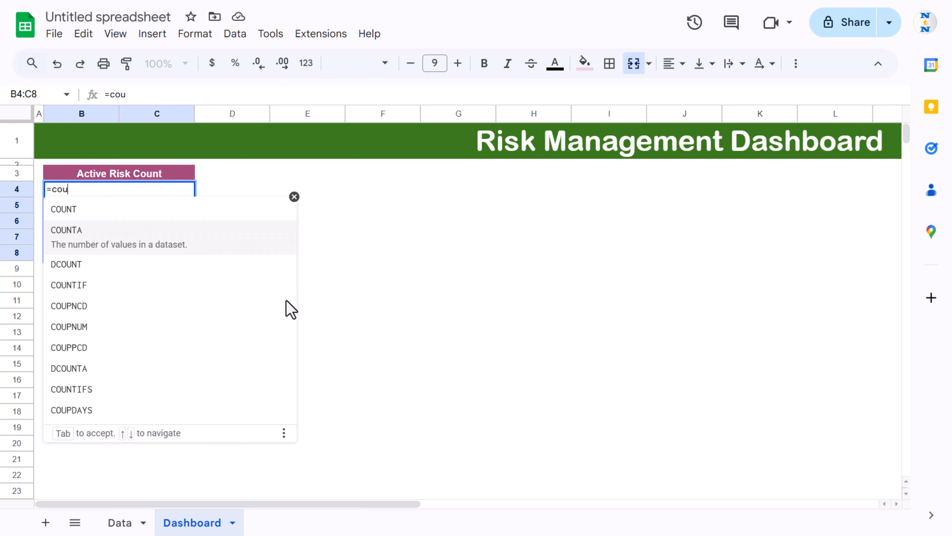
{"action": "key", "text": "Down"}
{"action": "key", "text": "Down"}
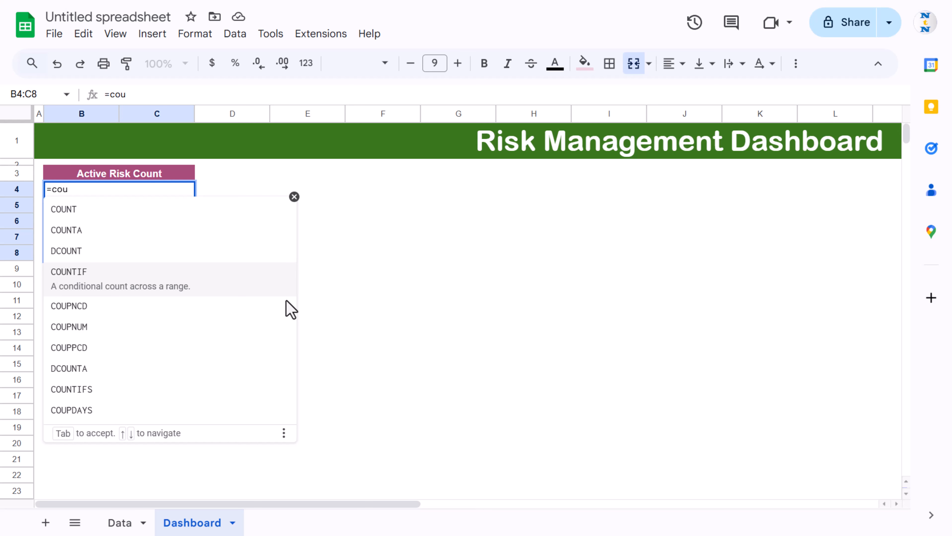
{"action": "key", "text": "Tab"}
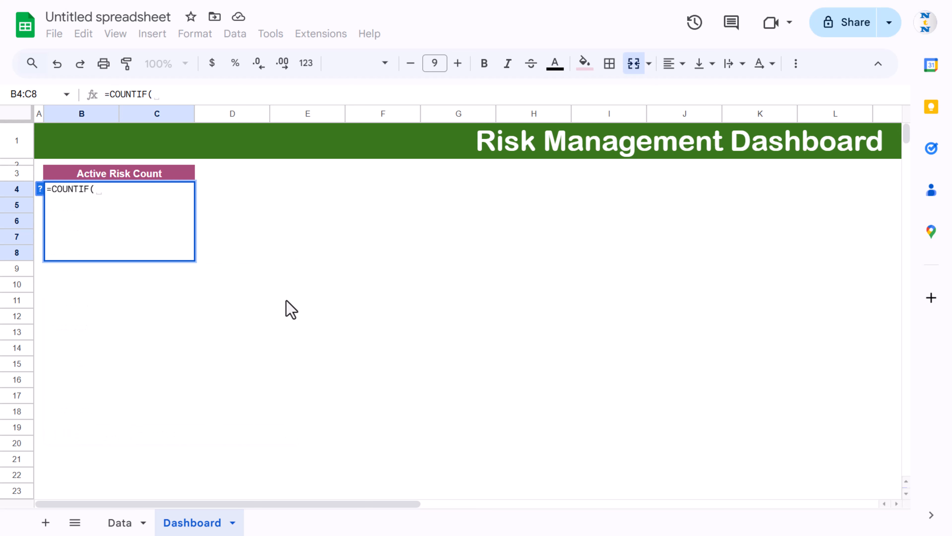
{"action": "left_click", "coordinate": [121, 523]}
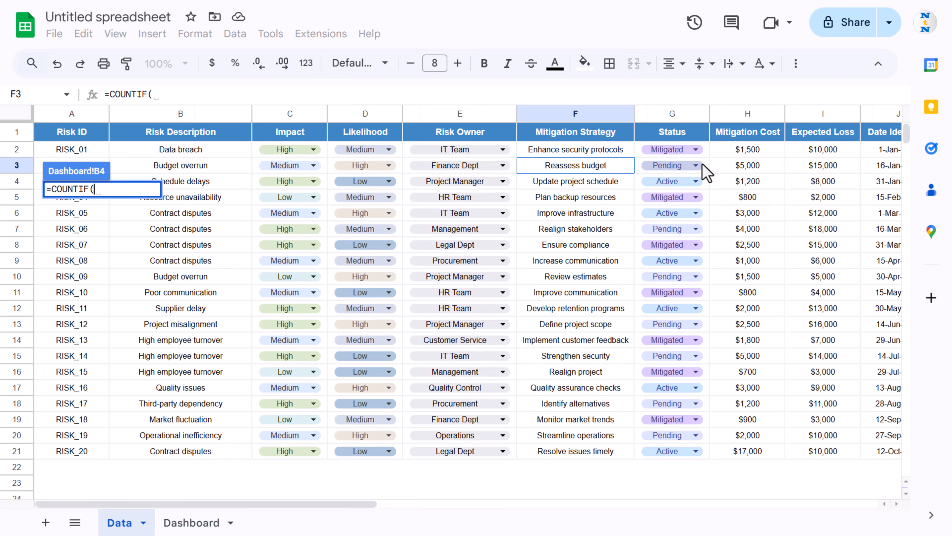
{"action": "left_click", "coordinate": [706, 149]}
{"action": "key", "text": "ctrl+shift+Down"}
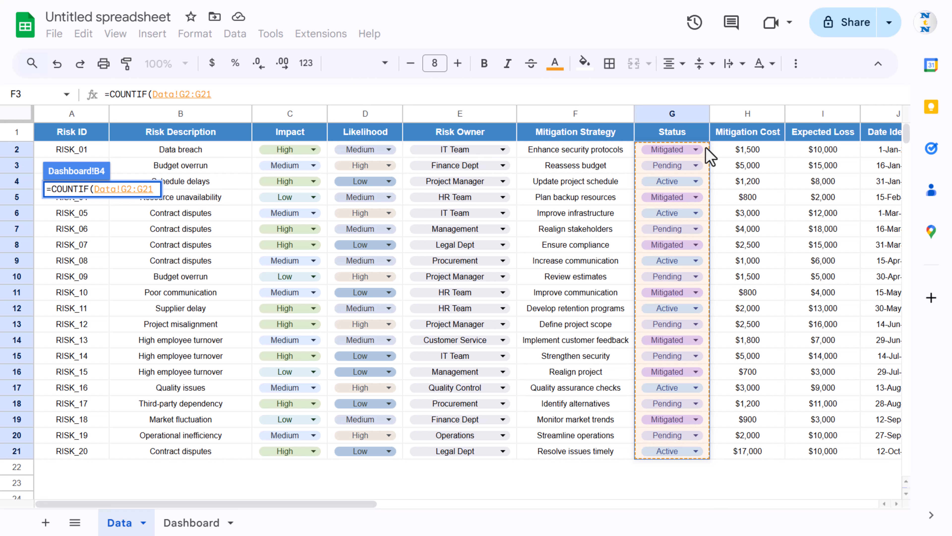
{"action": "key", "text": "ctrl+shift+Down"}
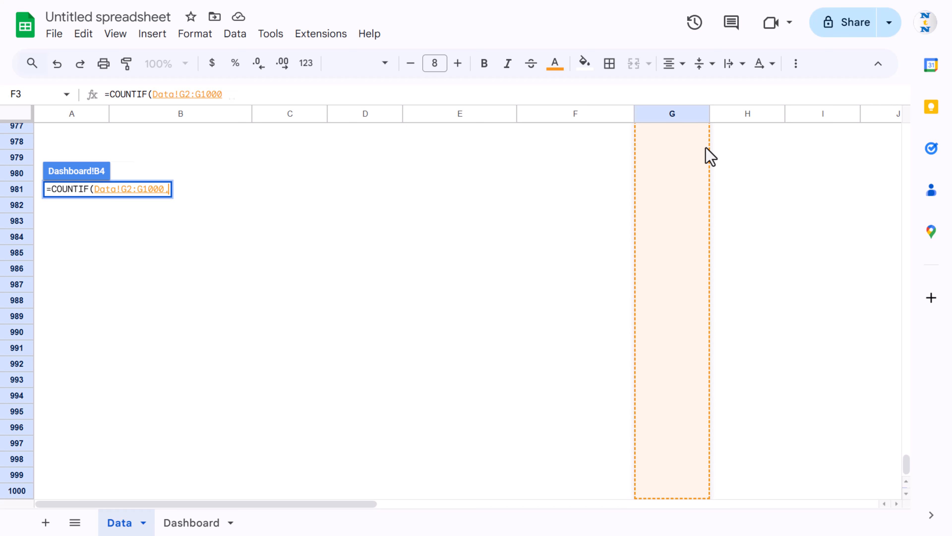
{"action": "type", "text": ",\"<>"}
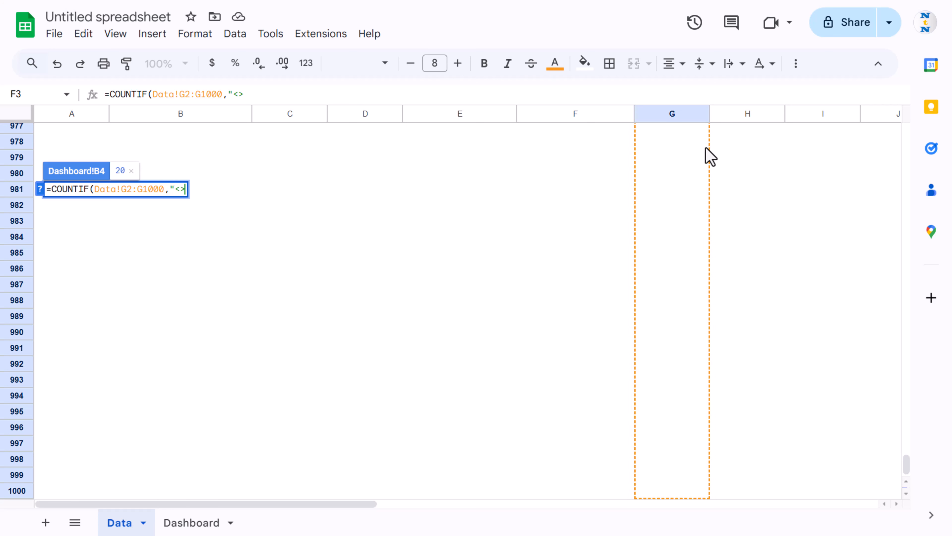
{"action": "type", "text": "Mitigated\""}
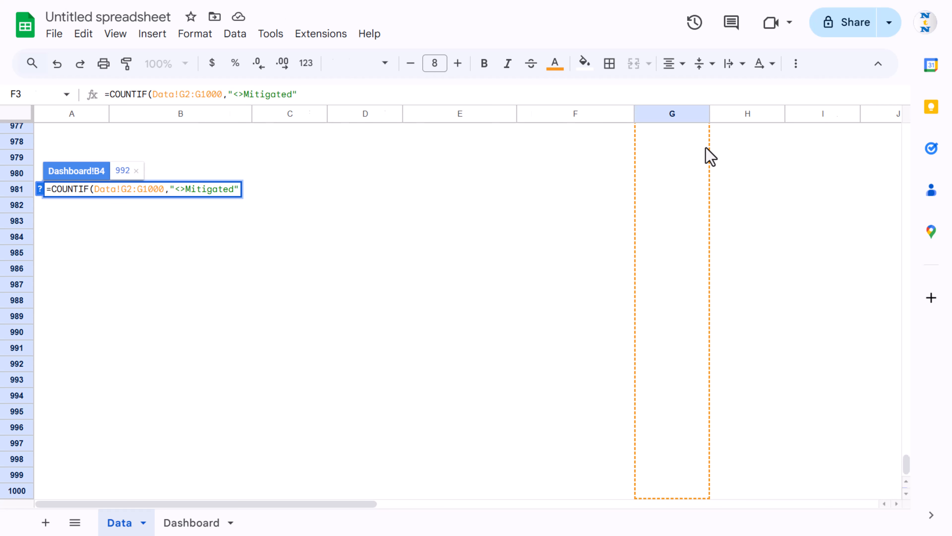
{"action": "key", "text": "Return"}
{"action": "key", "text": "Up"}
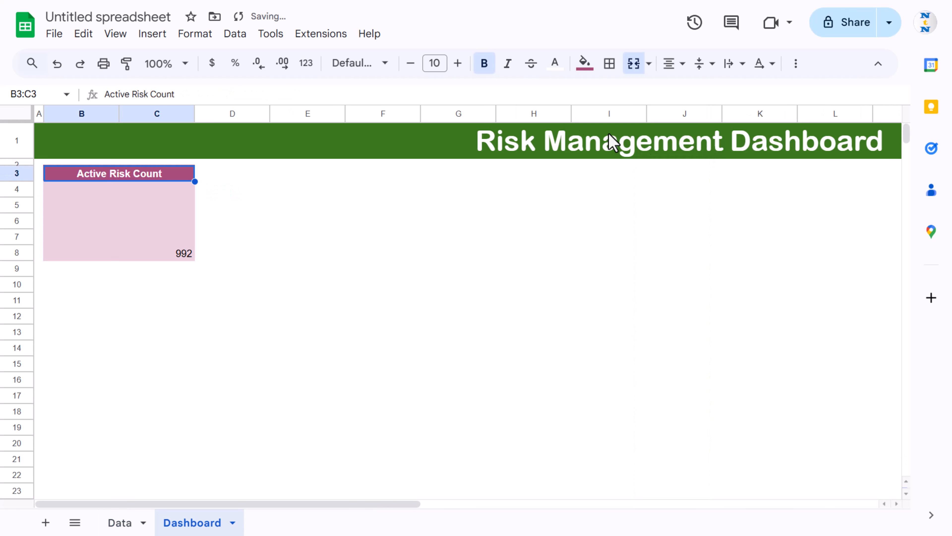
{"action": "key", "text": "Down"}
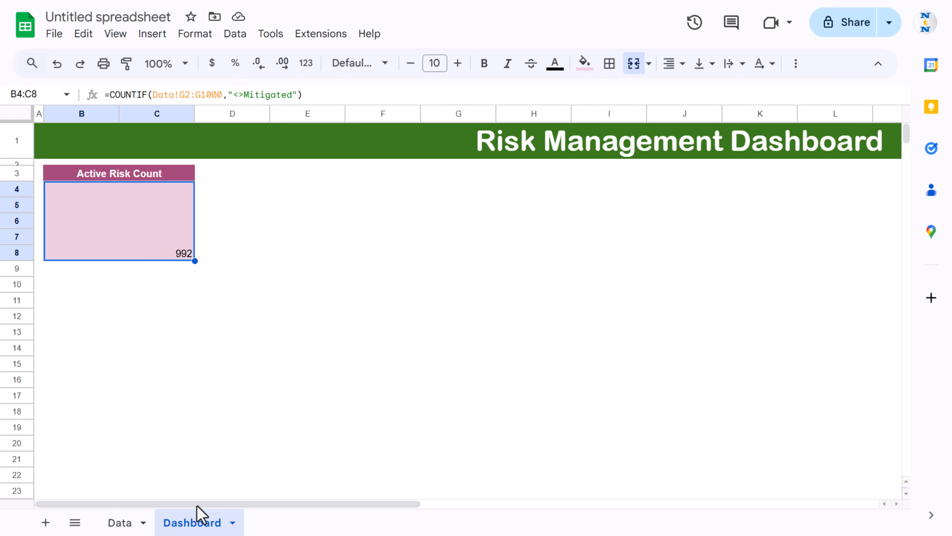
- Change the card's formula to =COUNTIFS(Data!G2:G1000,"<>Mitigated",Data!G2:G1000,"<>") so that blank statuses are excluded
{"action": "left_click", "coordinate": [296, 95]}
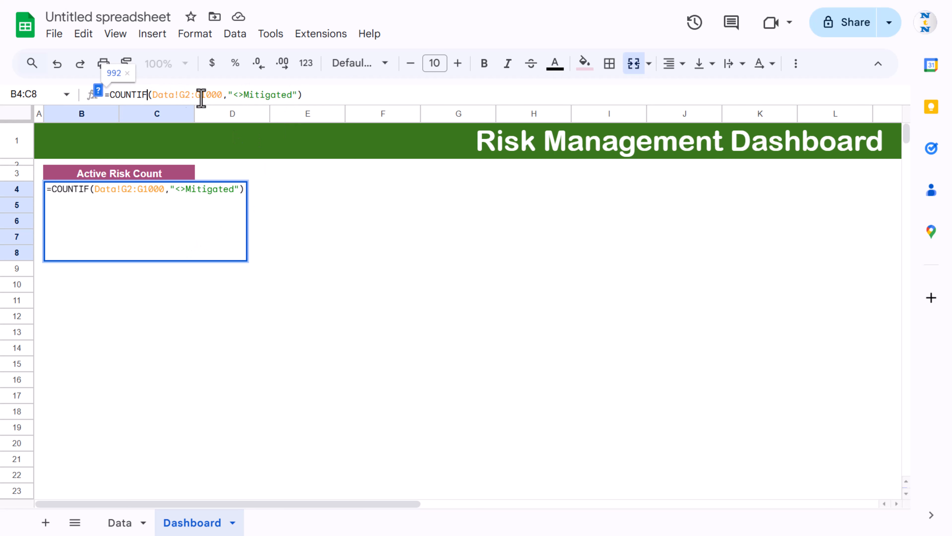
{"action": "type", "text": "s"}
{"action": "left_click", "coordinate": [302, 95]}
{"action": "type", "text": ","}
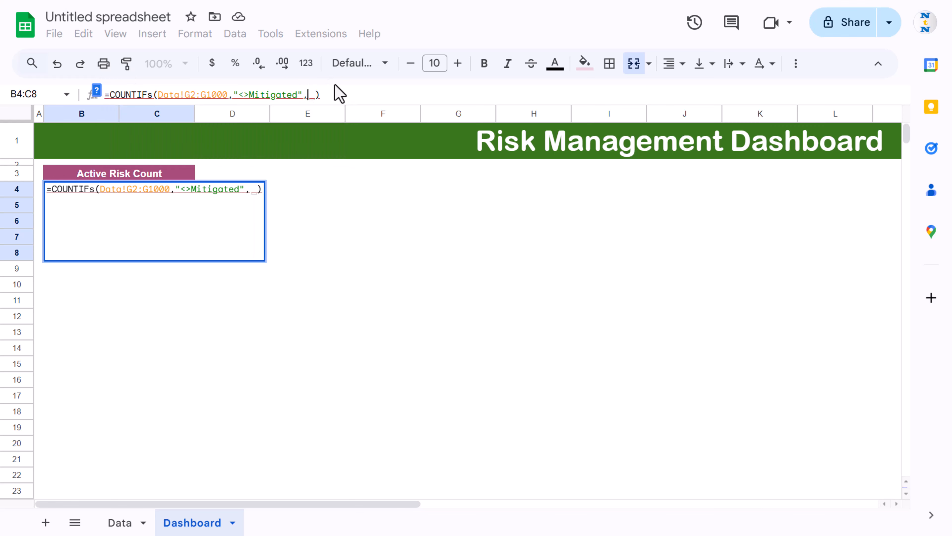
{"action": "left_click", "coordinate": [119, 523]}
{"action": "left_click", "coordinate": [707, 150]}
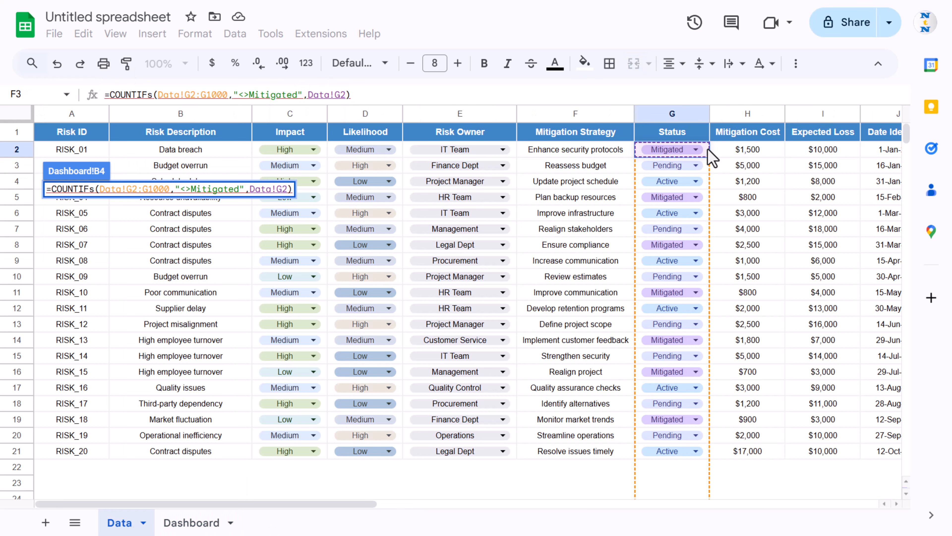
{"action": "left_click_drag", "start_coordinate": [708, 149], "coordinate": [693, 319]}
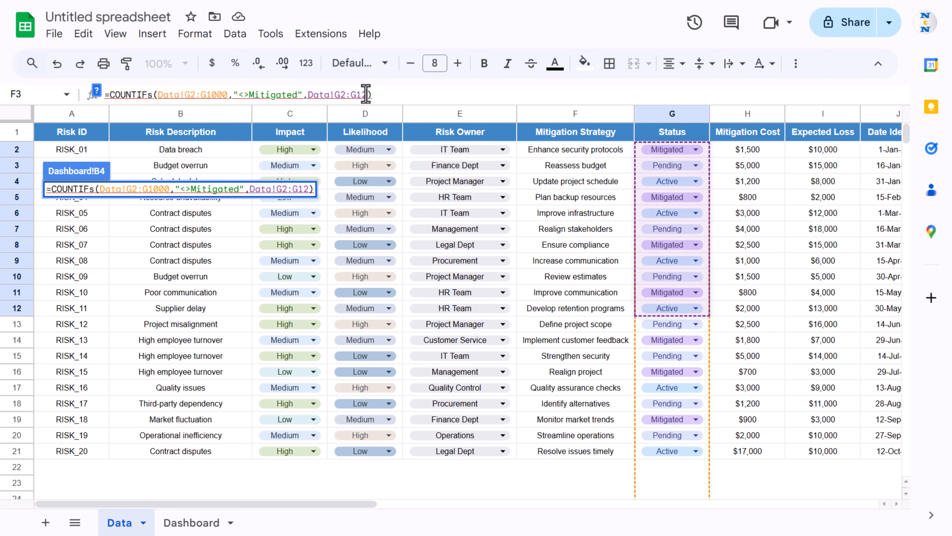
{"action": "key", "text": "BackSpace"}
{"action": "type", "text": "000,"}
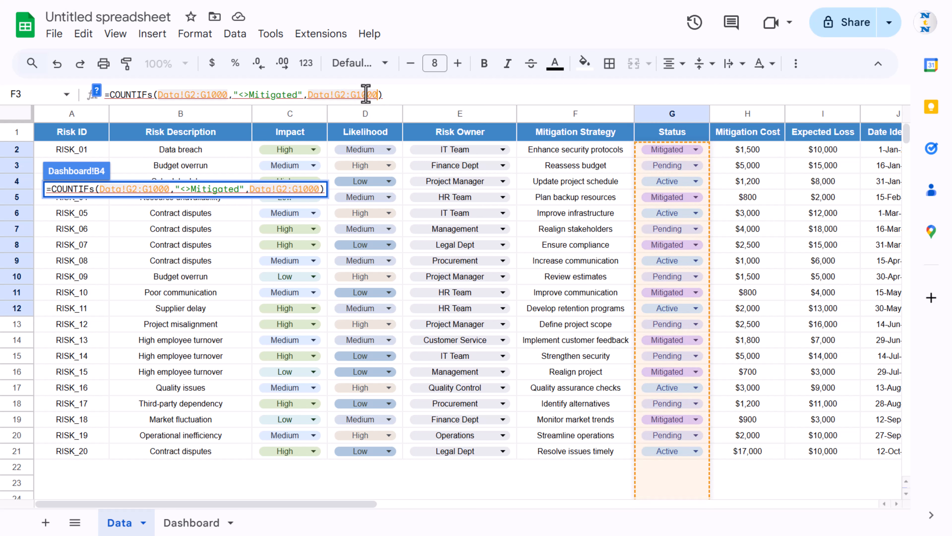
{"action": "type", "text": "\"<"}
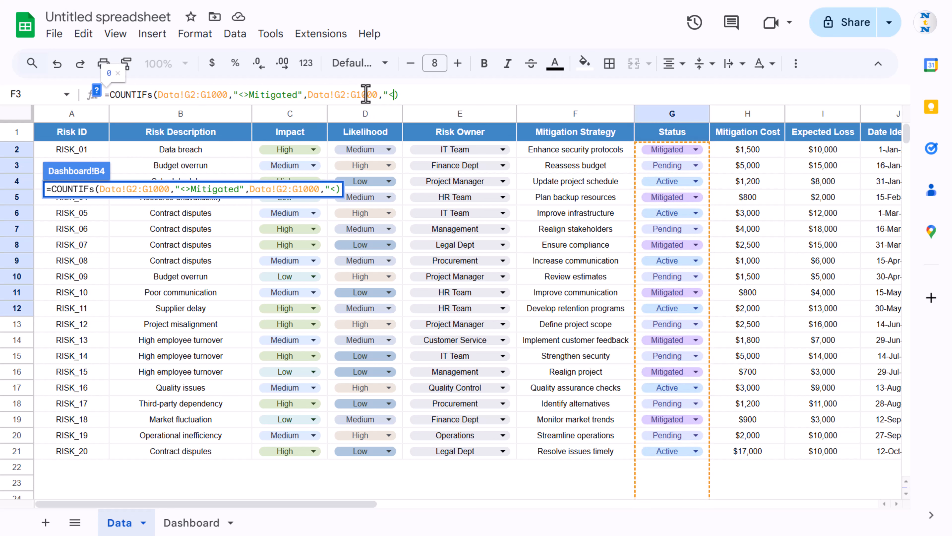
{"action": "type", "text": ">\""}
{"action": "key", "text": "Return"}
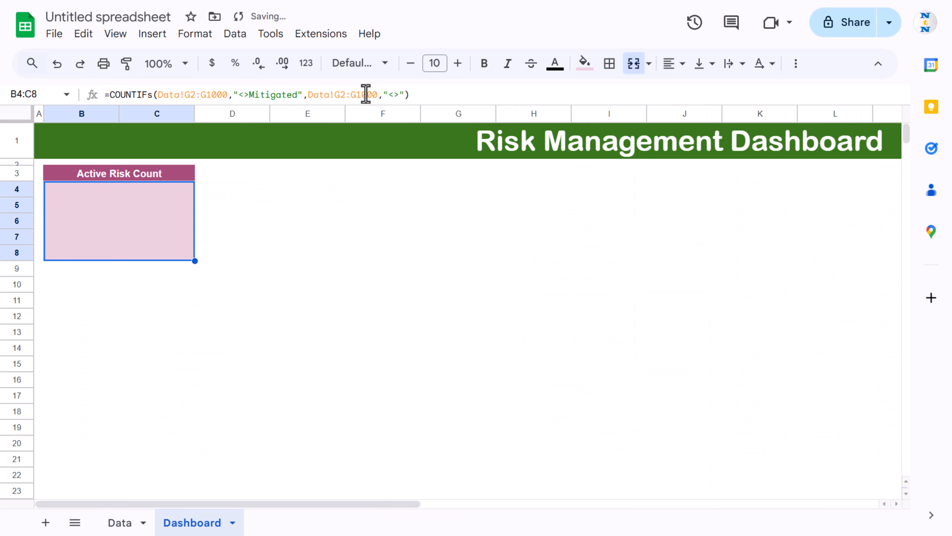
{"action": "left_click", "coordinate": [380, 306]}
- Center the Active Risk Count value horizontally and vertically in its merged cell
{"action": "left_click", "coordinate": [183, 245]}
{"action": "left_click", "coordinate": [678, 65]}
{"action": "left_click", "coordinate": [699, 92]}
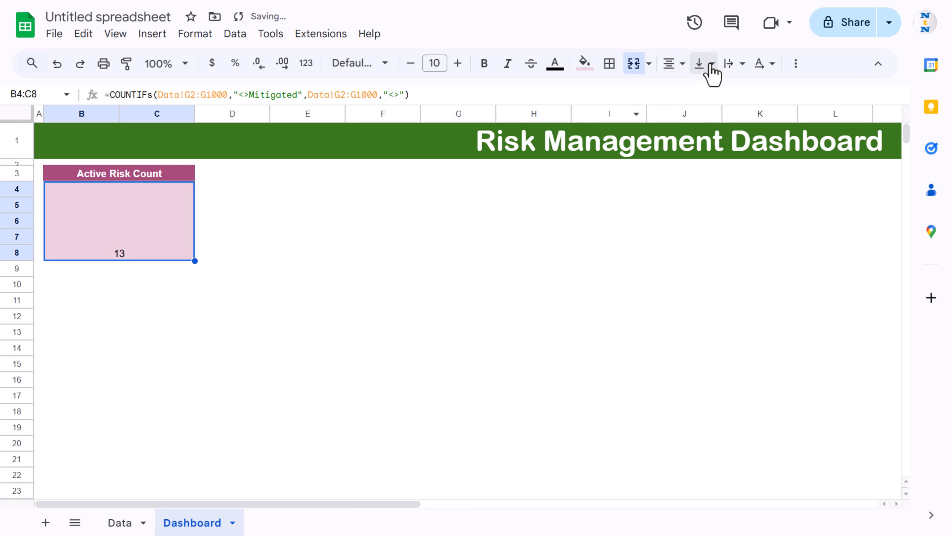
{"action": "left_click", "coordinate": [701, 64]}
{"action": "left_click", "coordinate": [727, 92]}
- Set the Active Risk Count value's font to Arial Rounded at size 40
{"action": "left_click", "coordinate": [384, 66]}
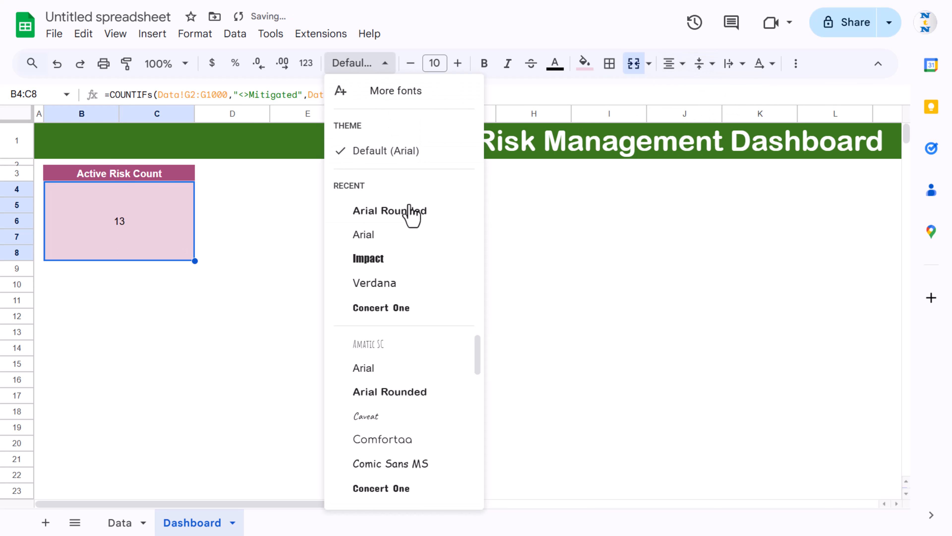
{"action": "left_click", "coordinate": [411, 212]}
{"action": "left_click", "coordinate": [444, 64]}
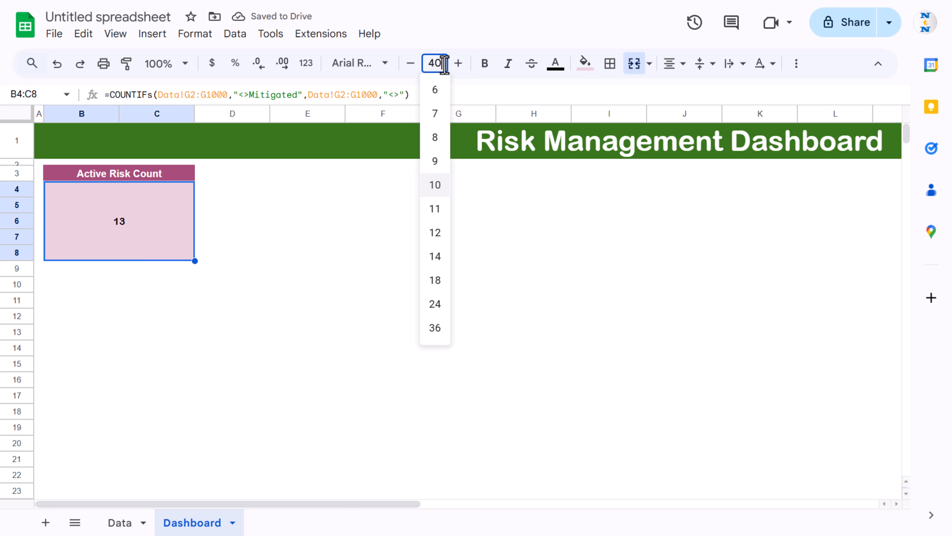
{"action": "key", "text": "Return"}
- Copy the whole Active Risk Count card (B3:C8) and paste it at E3 as a second card
{"action": "left_click_drag", "start_coordinate": [119, 174], "coordinate": [140, 244]}
{"action": "key", "text": "ctrl+c"}
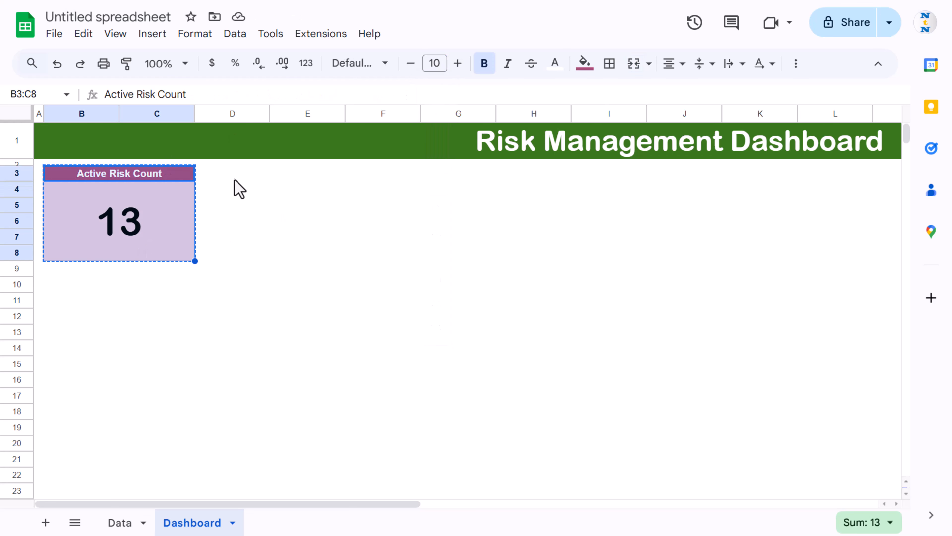
{"action": "left_click", "coordinate": [277, 175]}
{"action": "key", "text": "ctrl+v"}
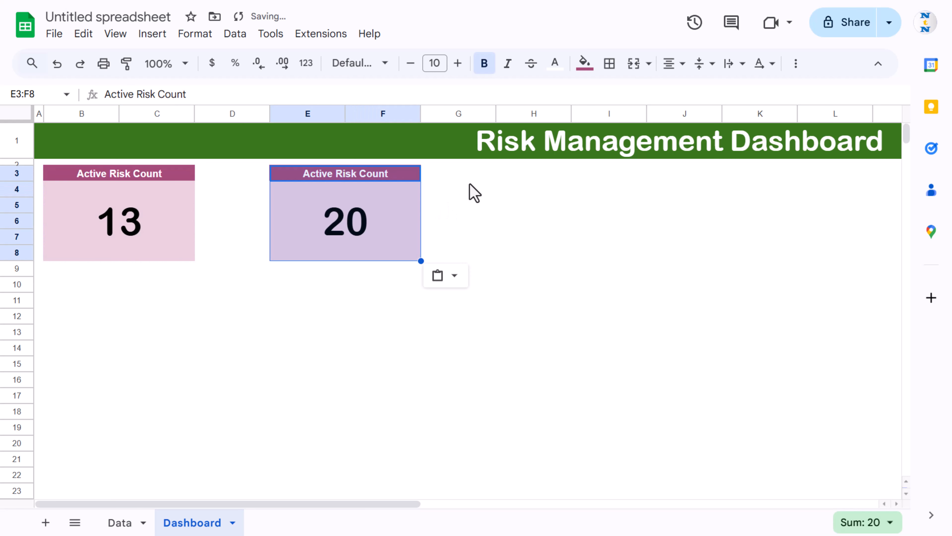
- Paste two more copies of the Active Risk Count card, at H3 and K3, to make a row of four cards
{"action": "left_click", "coordinate": [515, 176]}
{"action": "key", "text": "ctrl+v"}
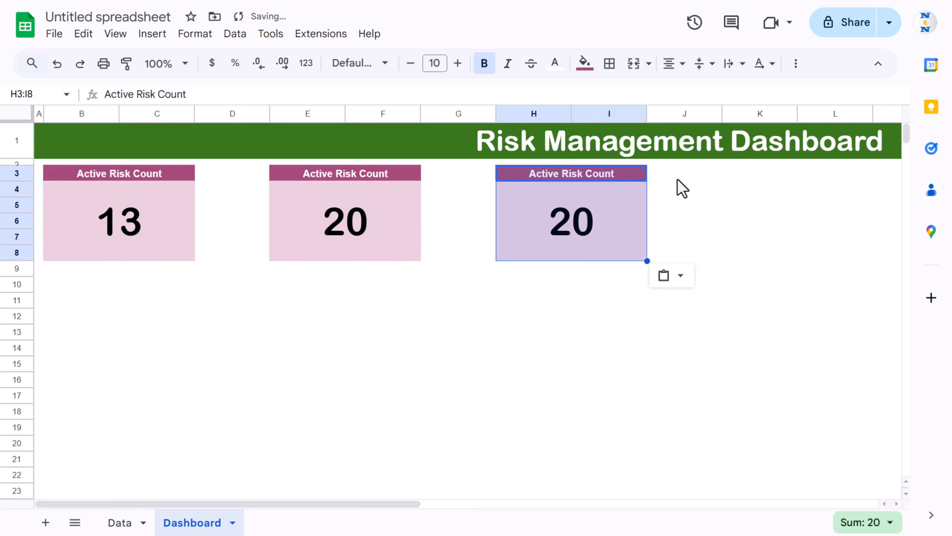
{"action": "left_click", "coordinate": [749, 176]}
{"action": "key", "text": "ctrl+v"}
{"action": "left_click", "coordinate": [728, 268]}
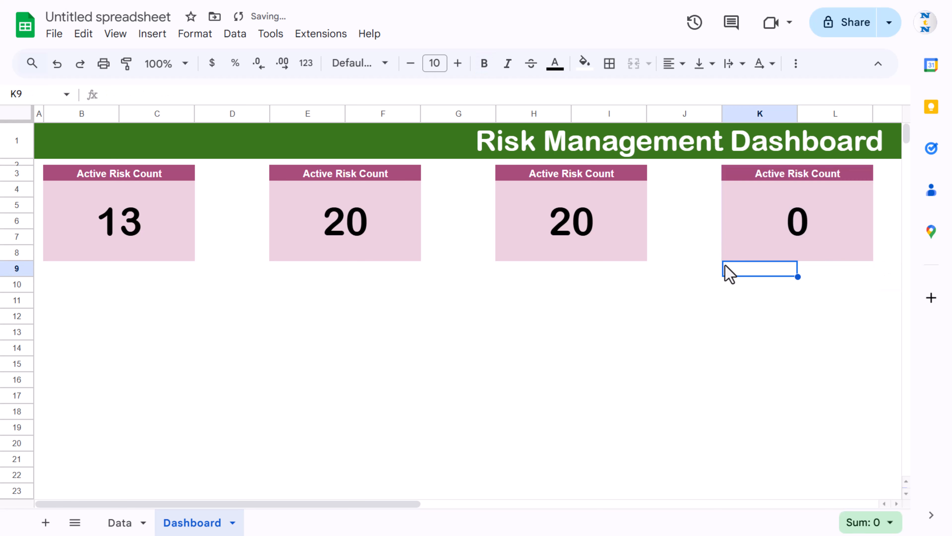
- Narrow the spacer columns D, G and J together so only slim gaps separate the four cards
{"action": "left_click", "coordinate": [152, 176]}
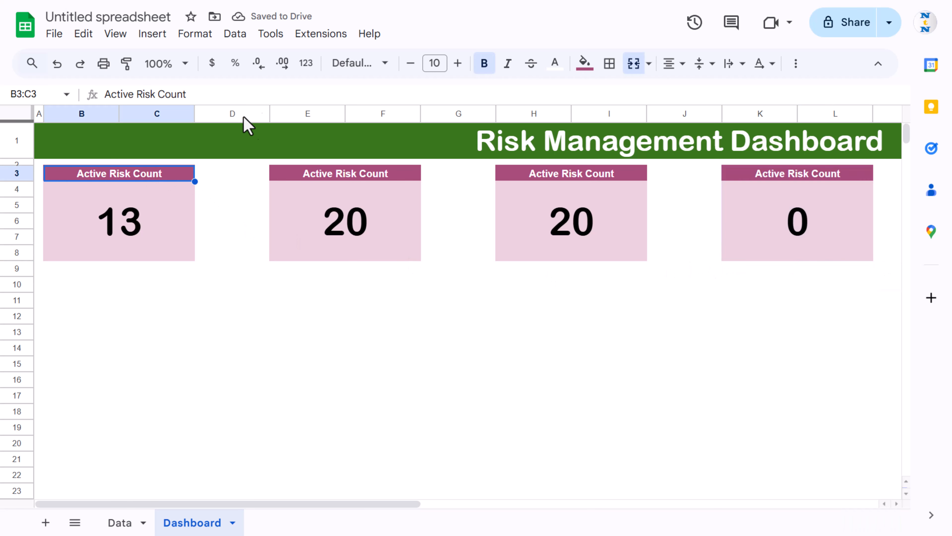
{"action": "left_click", "coordinate": [235, 113]}
{"action": "left_click", "coordinate": [465, 115], "text": "ctrl"}
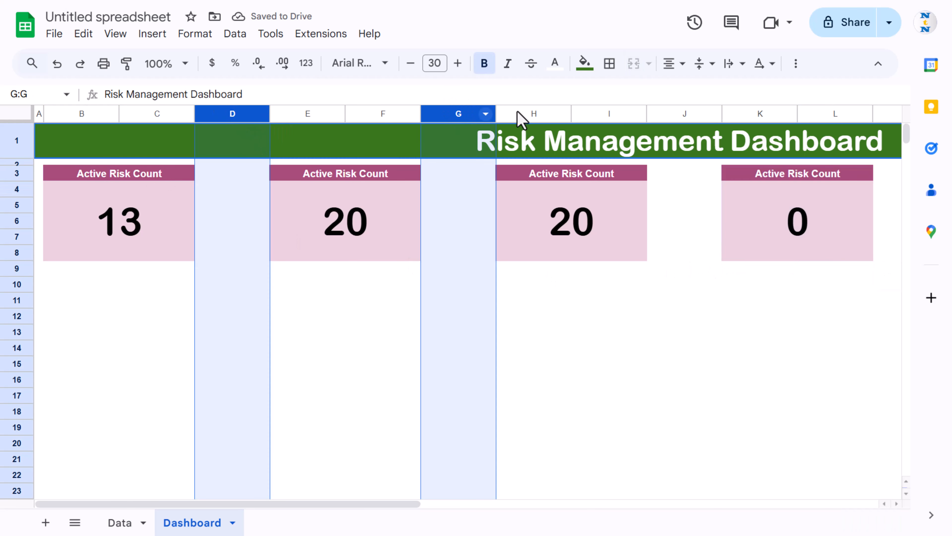
{"action": "left_click", "coordinate": [691, 114], "text": "ctrl"}
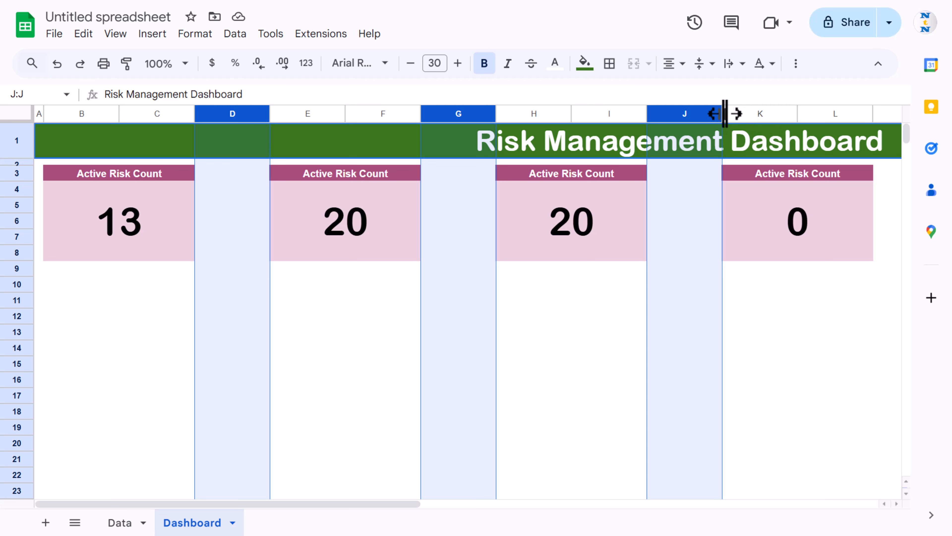
{"action": "left_click_drag", "start_coordinate": [722, 114], "coordinate": [657, 115]}
- Retitle the second card, in E3, as Mitigated Cost
{"action": "left_click", "coordinate": [292, 203]}
{"action": "left_click", "coordinate": [291, 175]}
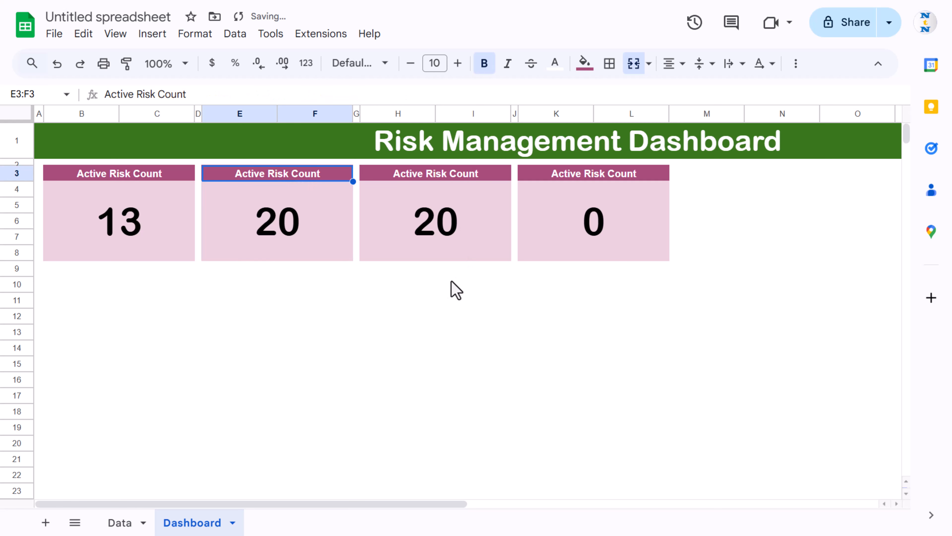
{"action": "type", "text": "Mit"}
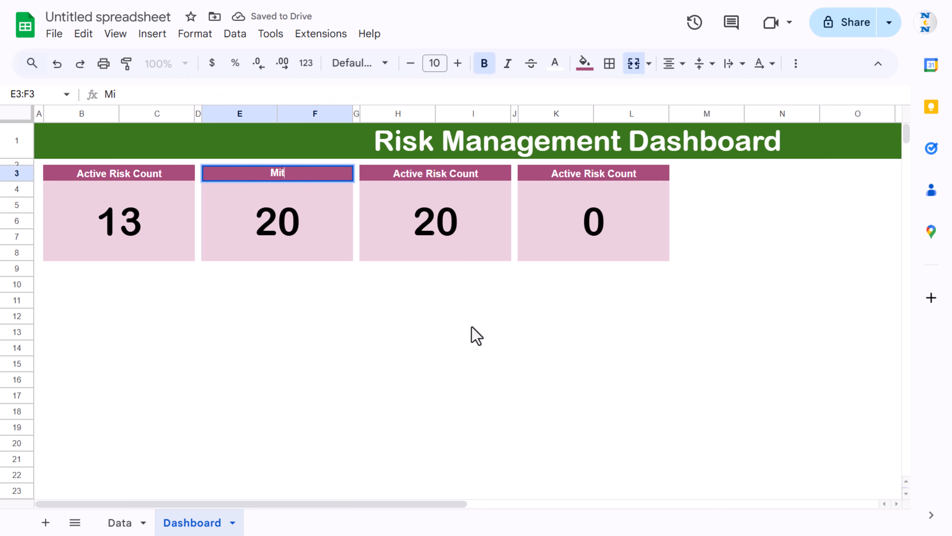
{"action": "type", "text": "igated Cost"}
{"action": "key", "text": "Tab"}
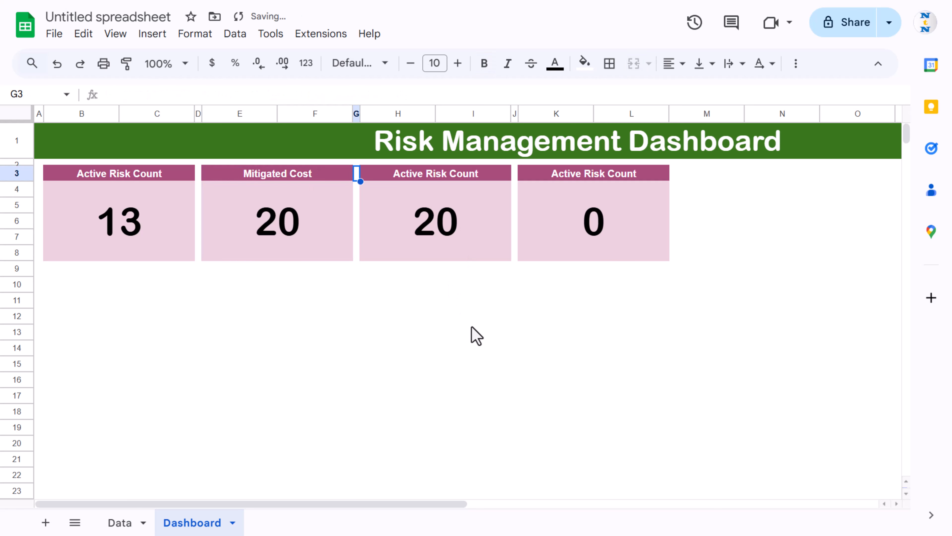
- Check the column headers on the Data sheet and retitle the Dashboard's third card, in H3, as Expected Loss
{"action": "left_click", "coordinate": [120, 523]}
{"action": "left_click", "coordinate": [666, 132]}
{"action": "key", "text": "ctrl+Right"}
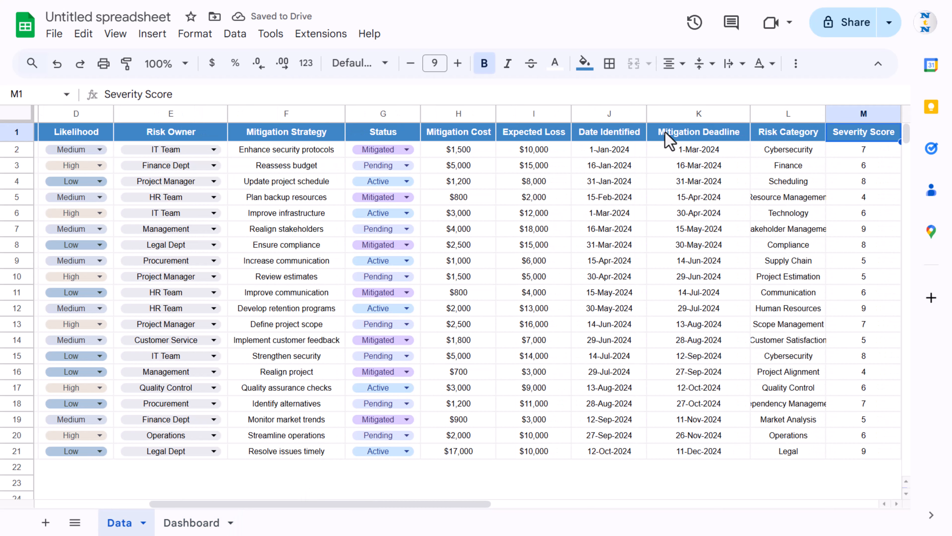
{"action": "key", "text": "Left"}
{"action": "key", "text": "Left"}
{"action": "key", "text": "Left"}
{"action": "key", "text": "Left"}
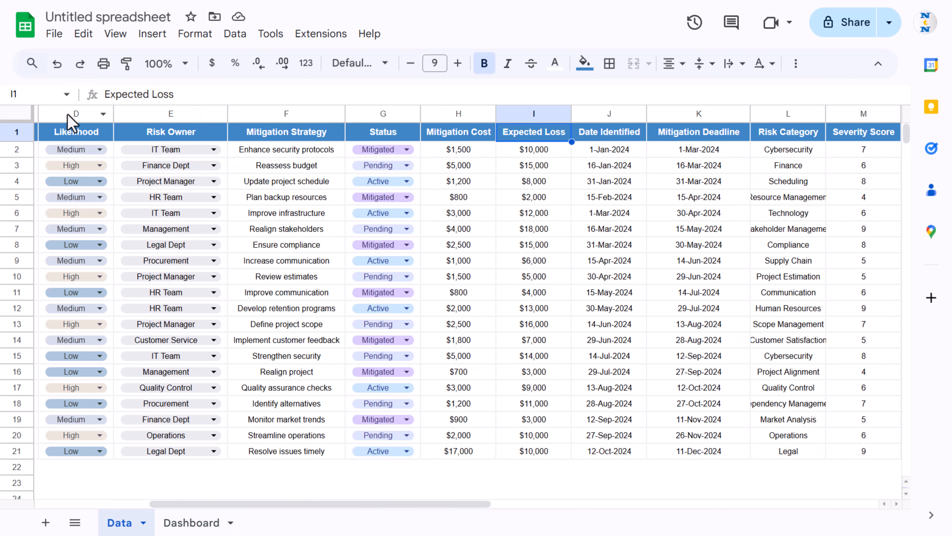
{"action": "left_click", "coordinate": [192, 522]}
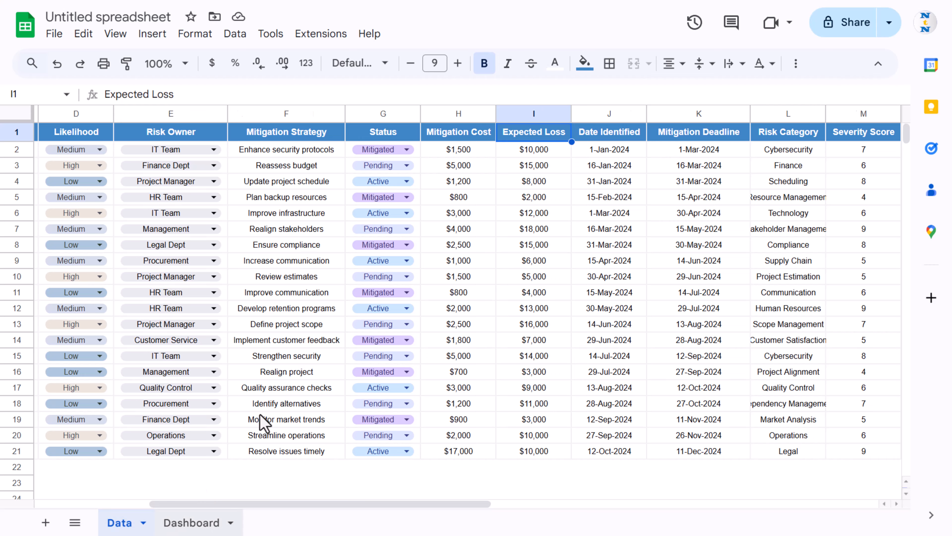
{"action": "left_click", "coordinate": [446, 177]}
{"action": "key", "text": "BackSpace"}
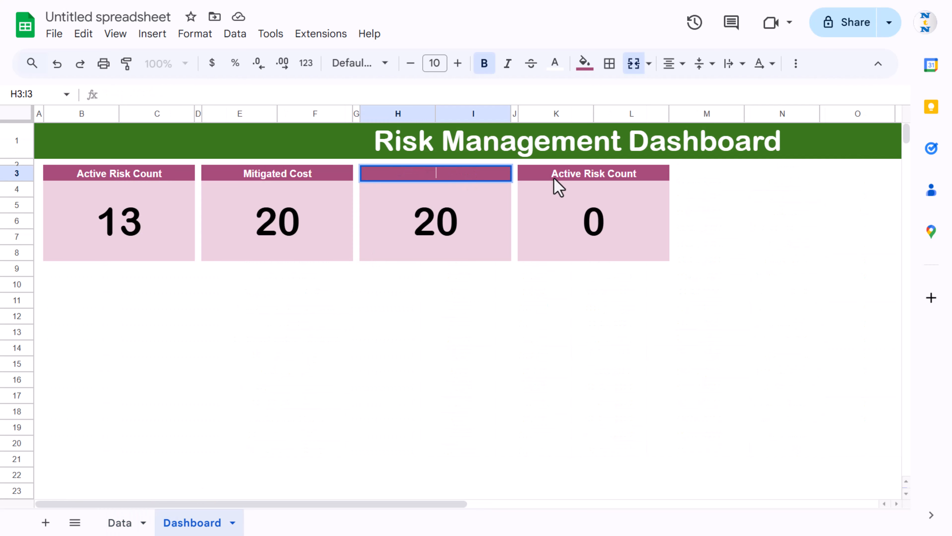
{"action": "type", "text": "Expected Loss"}
{"action": "key", "text": "Return"}
- Check the last columns of the Data sheet and retitle the fourth card, in K3, as Avg. Severity Score
{"action": "key", "text": "Up"}
{"action": "key", "text": "Right"}
{"action": "key", "text": "Right"}
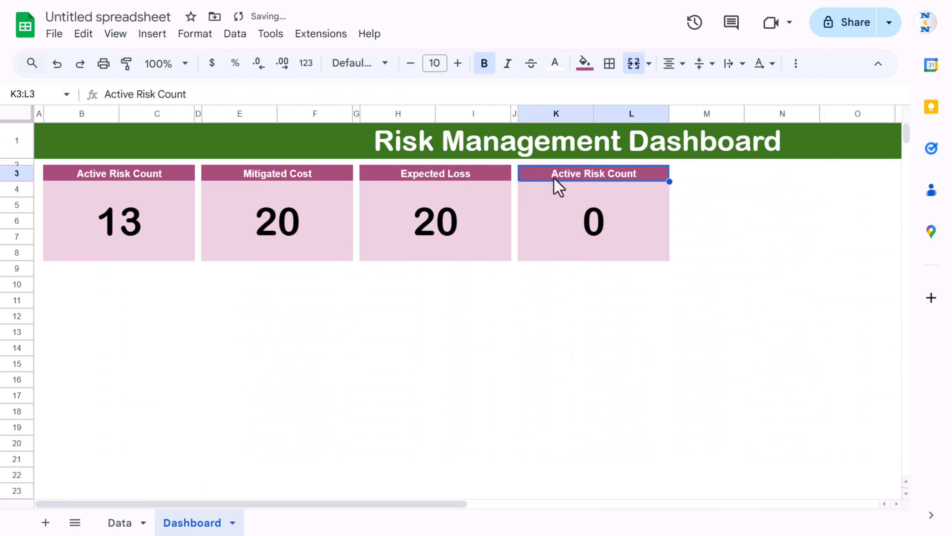
{"action": "left_click", "coordinate": [112, 523]}
{"action": "left_click", "coordinate": [808, 140]}
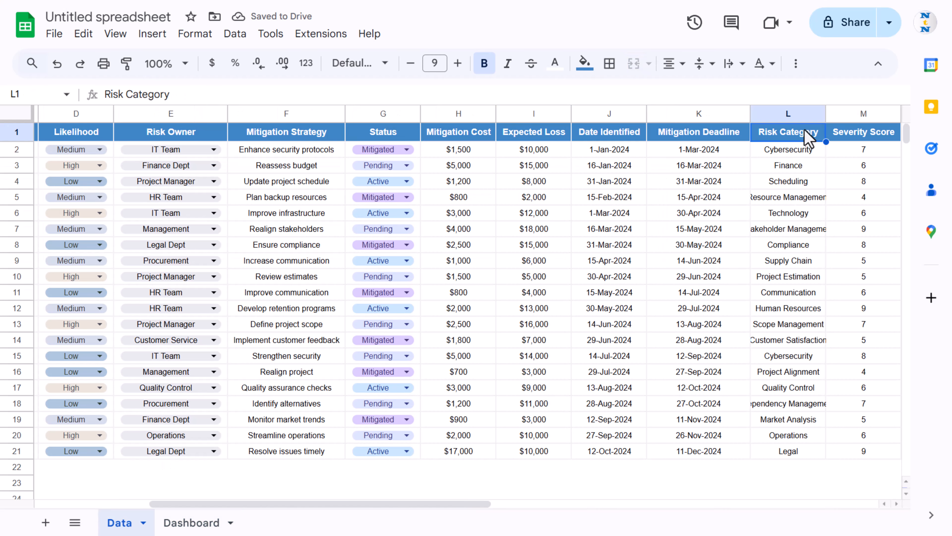
{"action": "key", "text": "Right"}
{"action": "scroll", "coordinate": [807, 136], "scroll_direction": "right", "scroll_amount": 4}
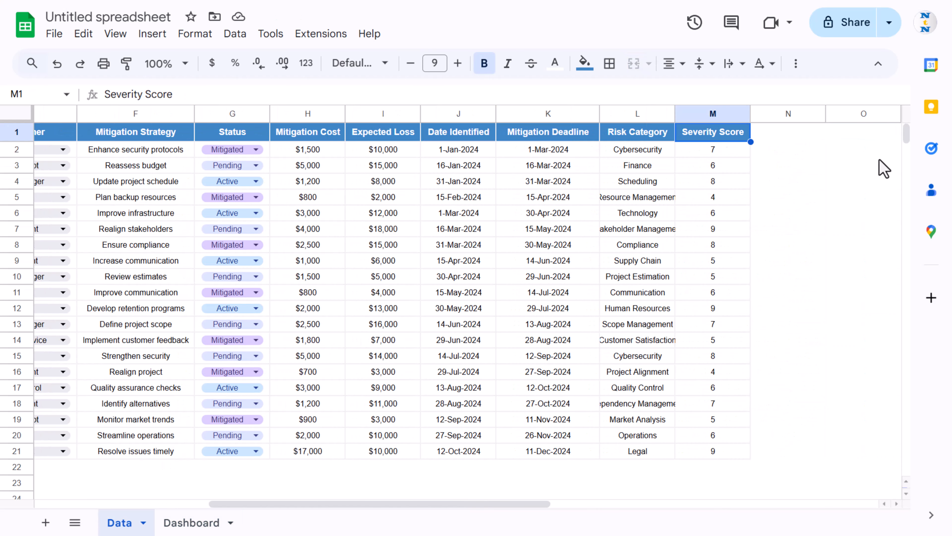
{"action": "left_click", "coordinate": [184, 522]}
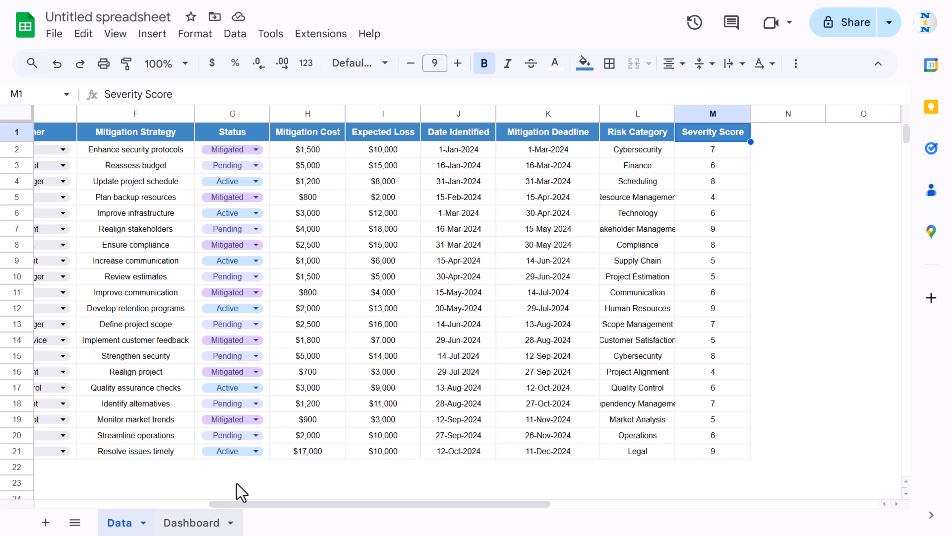
{"action": "key", "text": "Delete"}
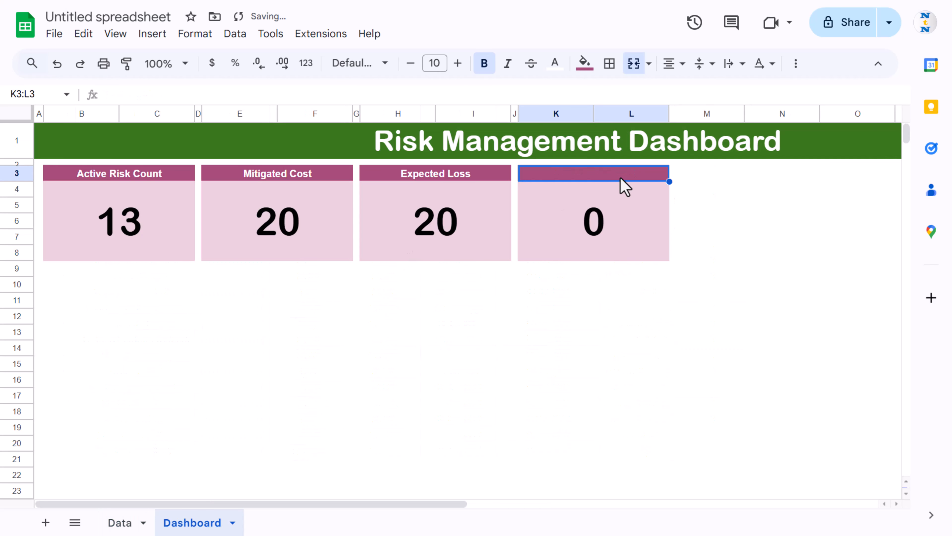
{"action": "type", "text": "Avg. Severity Score"}
{"action": "key", "text": "Return"}
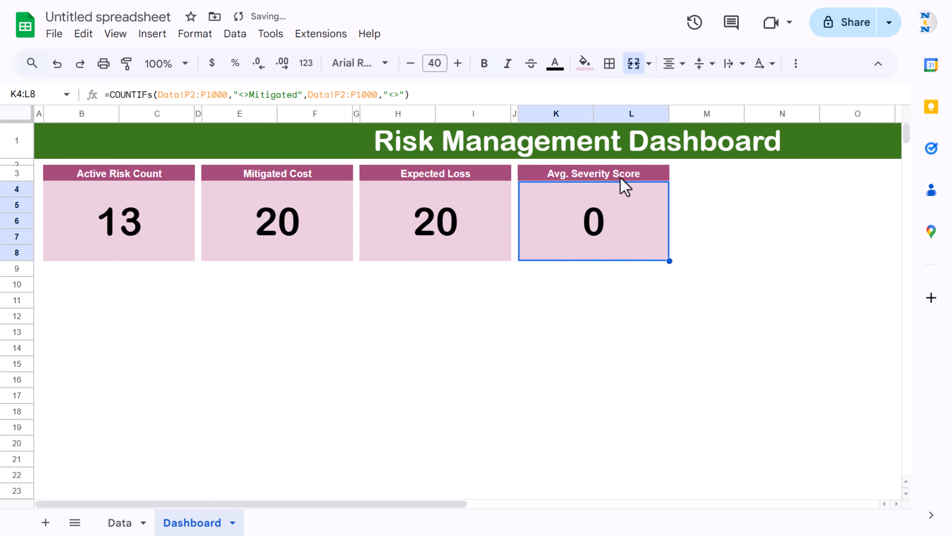
- Replace the Mitigated Cost card's value with =SUM(Data!H:H) to total the Mitigation Cost column
{"action": "left_click", "coordinate": [305, 218]}
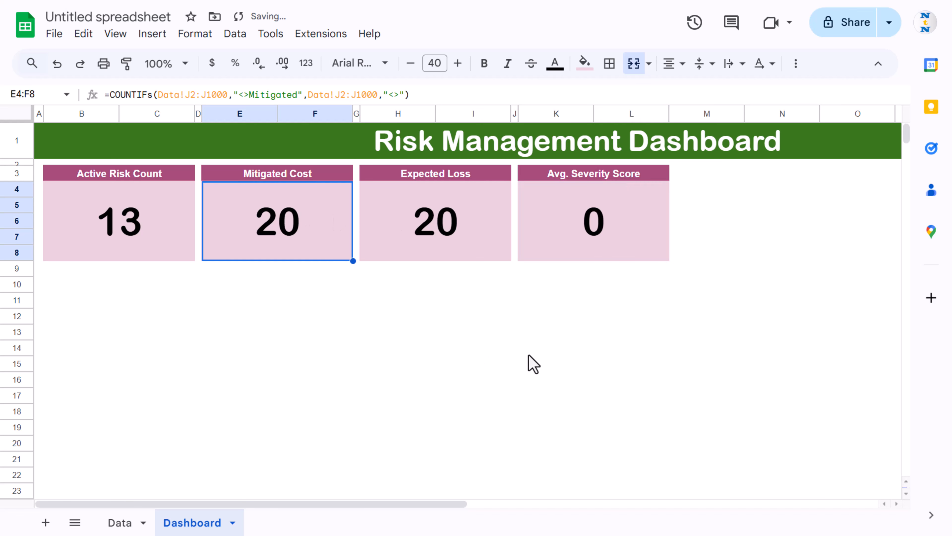
{"action": "key", "text": "Delete"}
{"action": "type", "text": "=sum("}
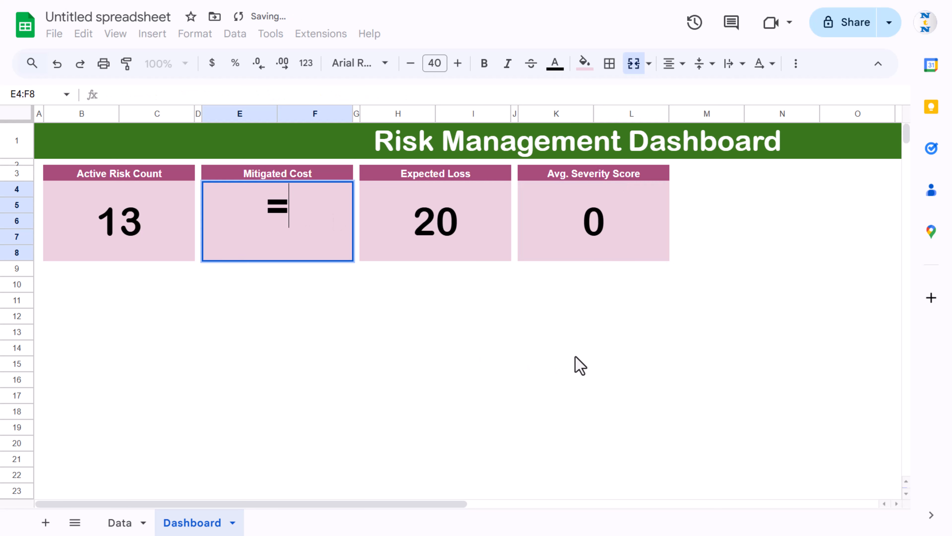
{"action": "left_click", "coordinate": [129, 522]}
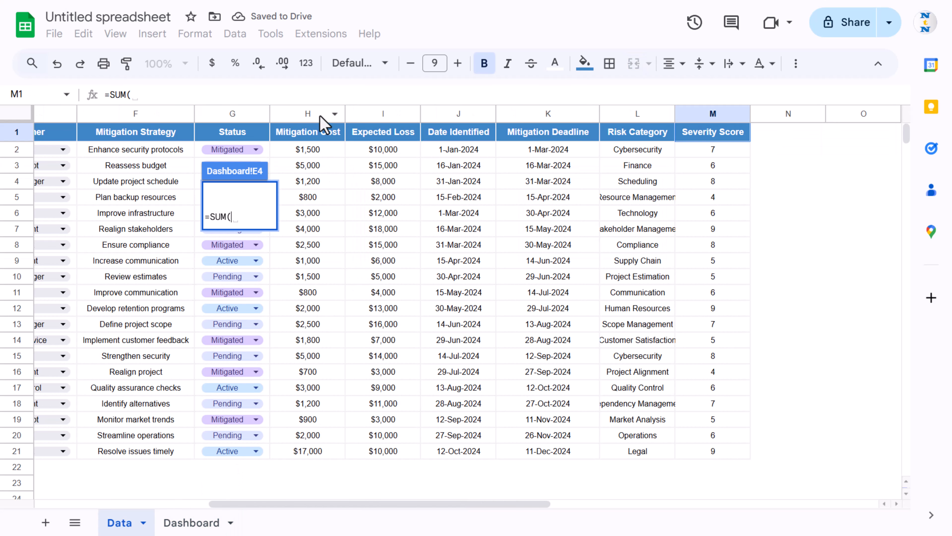
{"action": "left_click", "coordinate": [308, 114]}
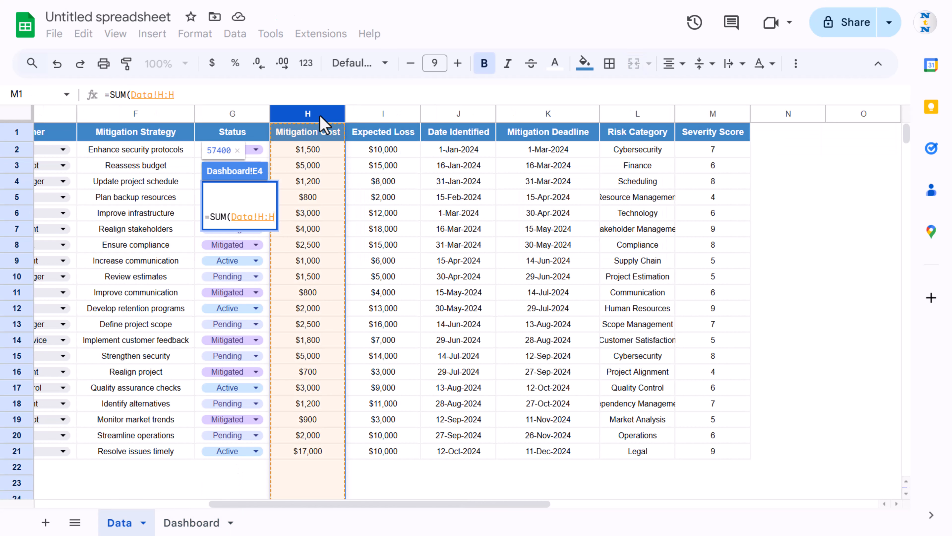
{"action": "type", "text": ")"}
{"action": "key", "text": "Return"}
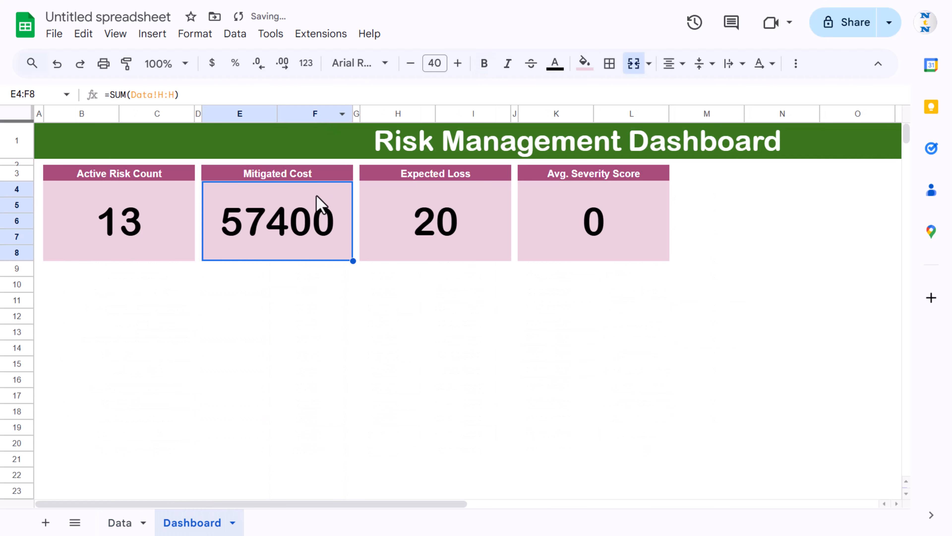
- Reduce the Mitigated Cost value's font size to 29
{"action": "left_click", "coordinate": [410, 66]}
{"action": "left_click", "coordinate": [411, 66]}
{"action": "left_click", "coordinate": [411, 66]}
{"action": "left_click", "coordinate": [411, 66]}
{"action": "left_click", "coordinate": [410, 66]}
{"action": "left_click", "coordinate": [411, 66]}
{"action": "left_click", "coordinate": [411, 66]}
{"action": "left_click", "coordinate": [411, 66]}
{"action": "left_click", "coordinate": [411, 66]}
{"action": "left_click", "coordinate": [411, 66]}
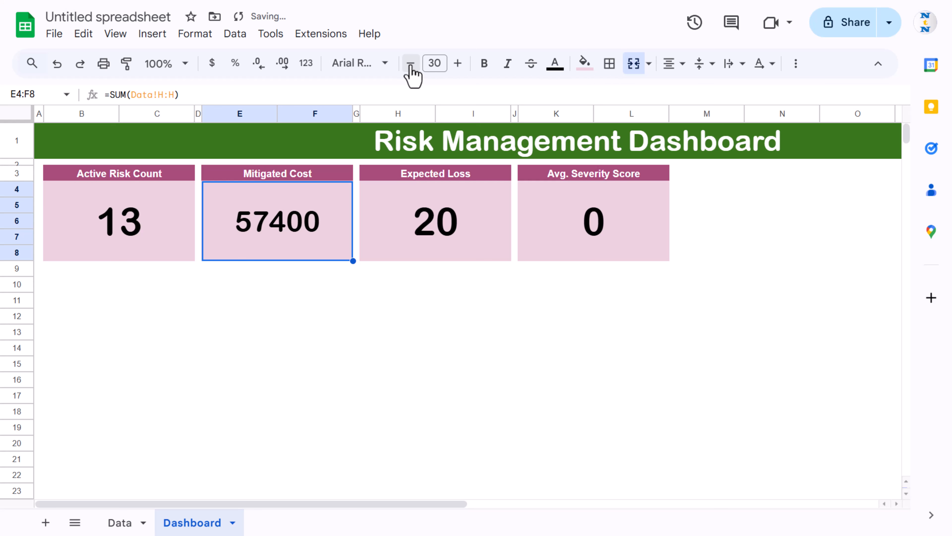
{"action": "left_click", "coordinate": [411, 66]}
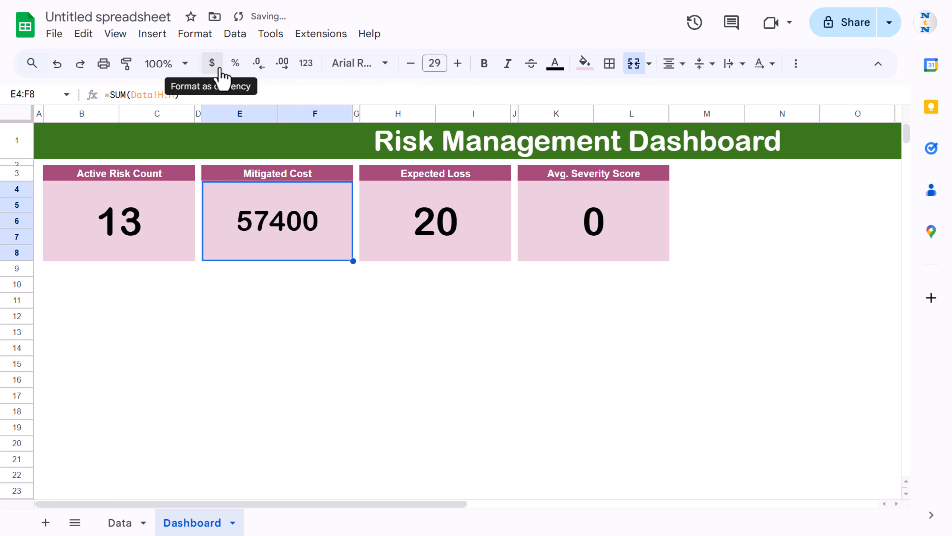
- Format the Mitigated Cost value as currency with no decimal places
{"action": "left_click", "coordinate": [212, 67]}
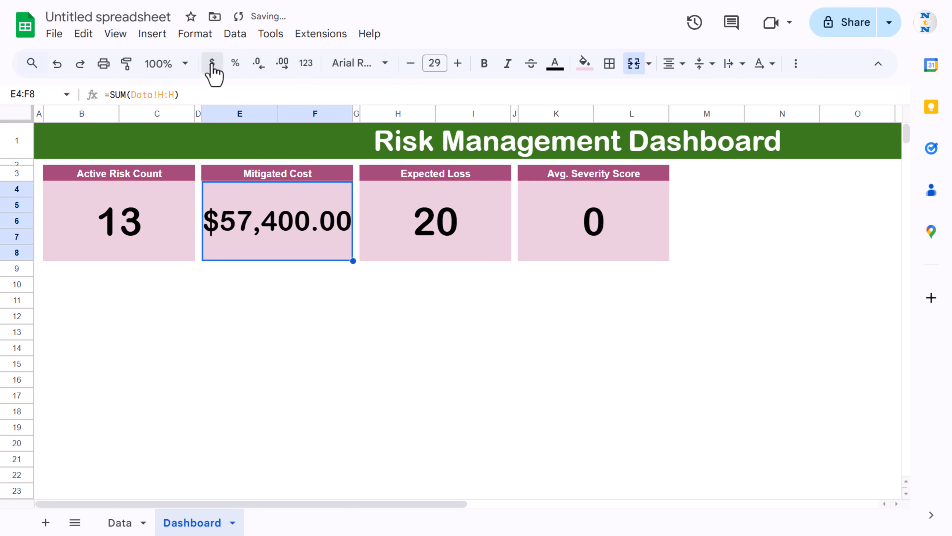
{"action": "left_click", "coordinate": [258, 64]}
{"action": "left_click", "coordinate": [259, 63]}
- Copy the Mitigated Cost value's formatting onto the Expected Loss value and set its formula to =SUM(Data!I:I)
{"action": "left_click", "coordinate": [126, 63]}
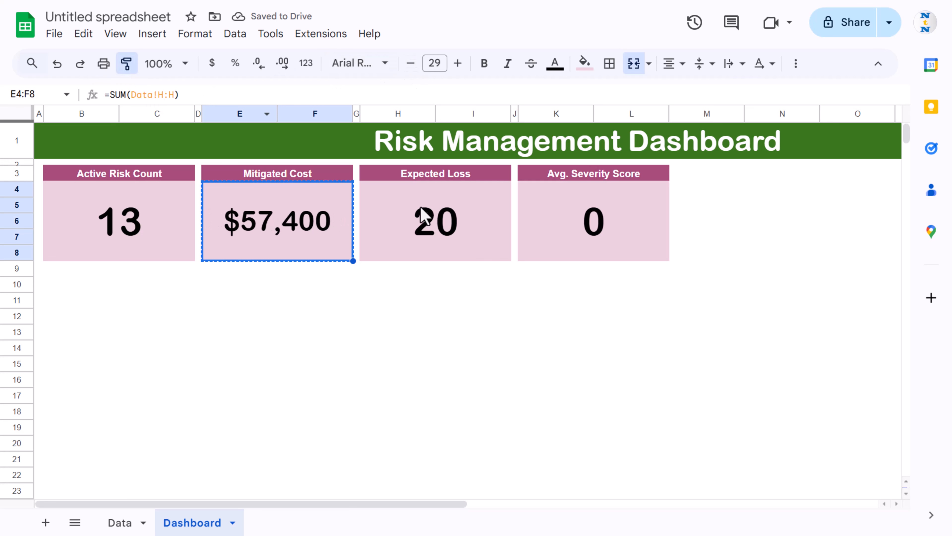
{"action": "left_click", "coordinate": [456, 214]}
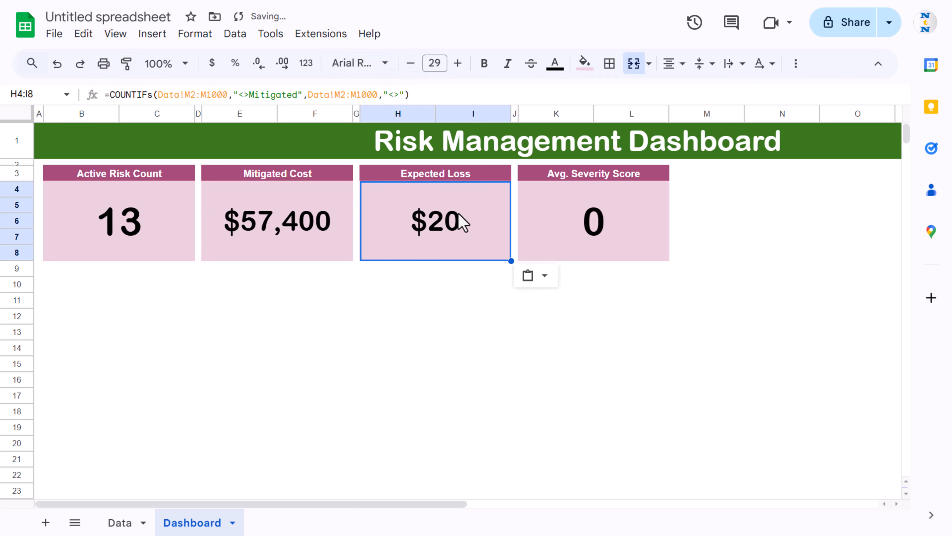
{"action": "type", "text": "=su"}
{"action": "key", "text": "Tab"}
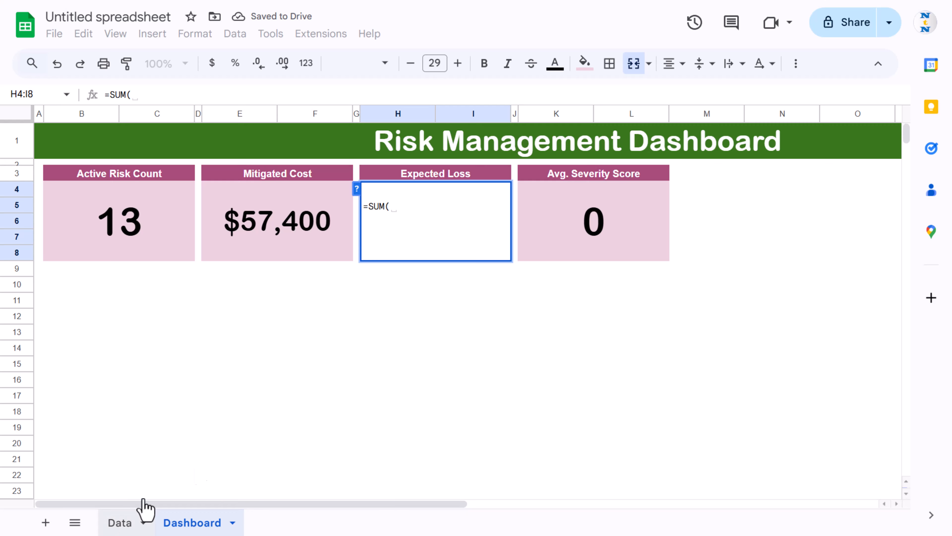
{"action": "left_click", "coordinate": [120, 522]}
{"action": "left_click", "coordinate": [385, 113]}
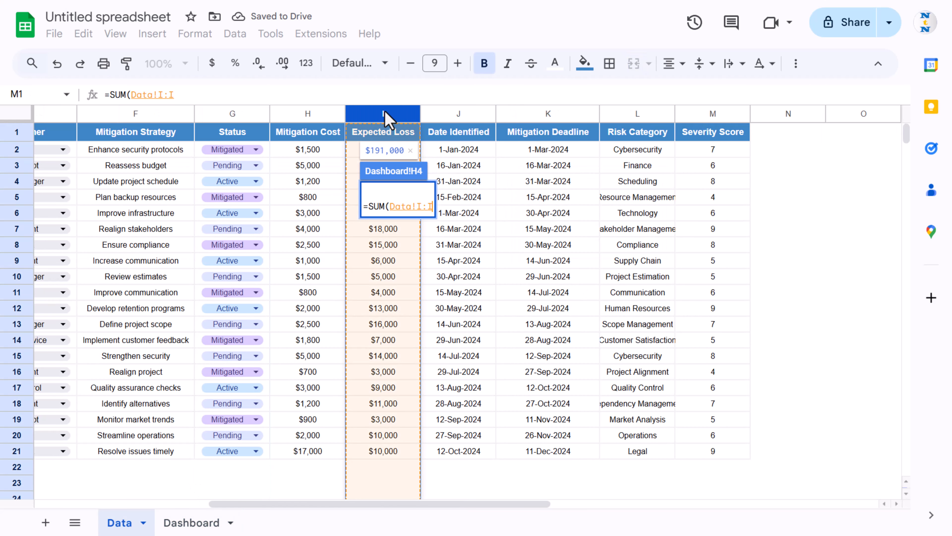
{"action": "key", "text": "Return"}
- Replace the Avg. Severity Score card's value with =AVERAGE(Data!M:M) to average the Severity Score column
{"action": "left_click", "coordinate": [600, 242]}
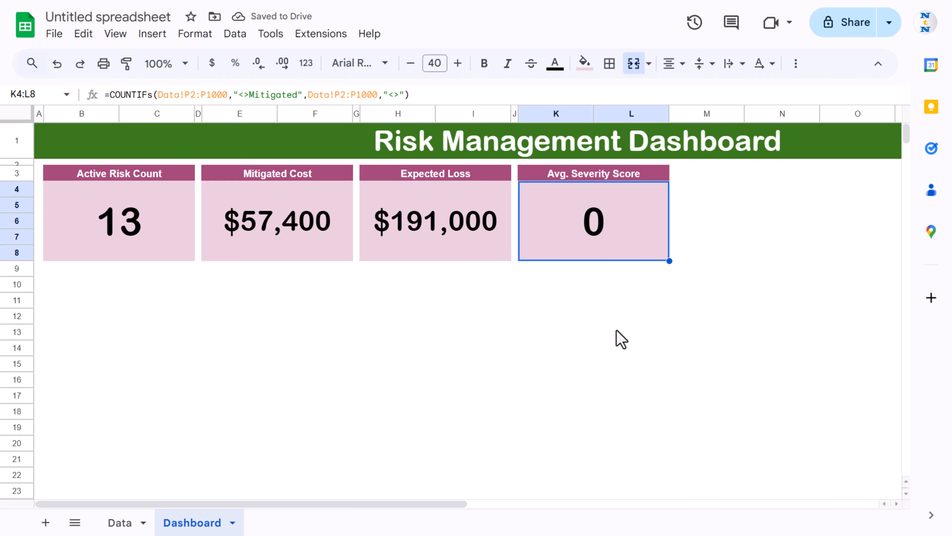
{"action": "type", "text": "=av"}
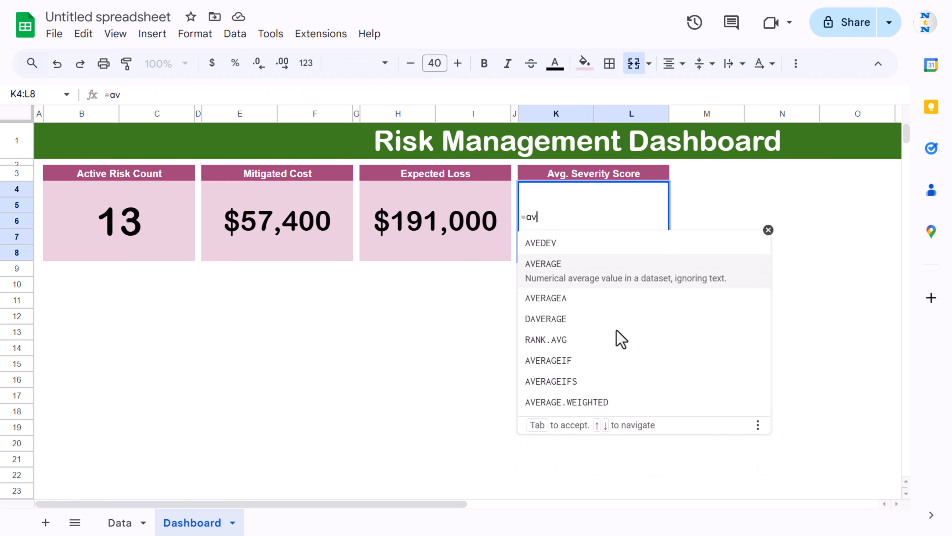
{"action": "key", "text": "Tab"}
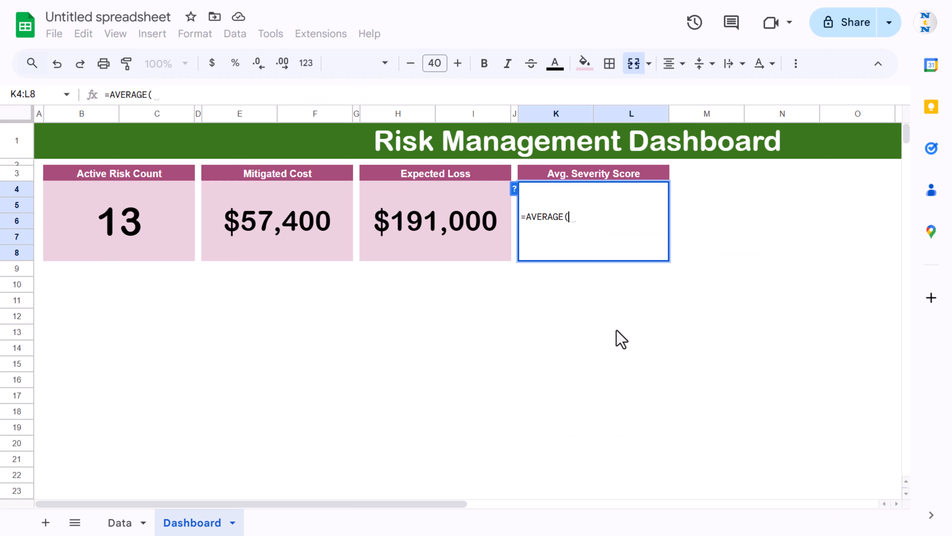
{"action": "left_click", "coordinate": [115, 523]}
{"action": "left_click", "coordinate": [724, 116]}
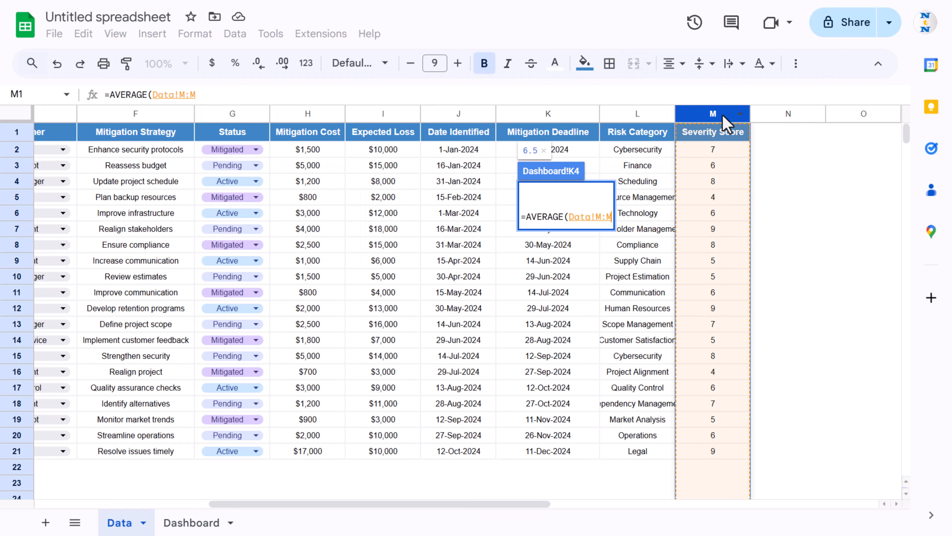
{"action": "key", "text": "Return"}
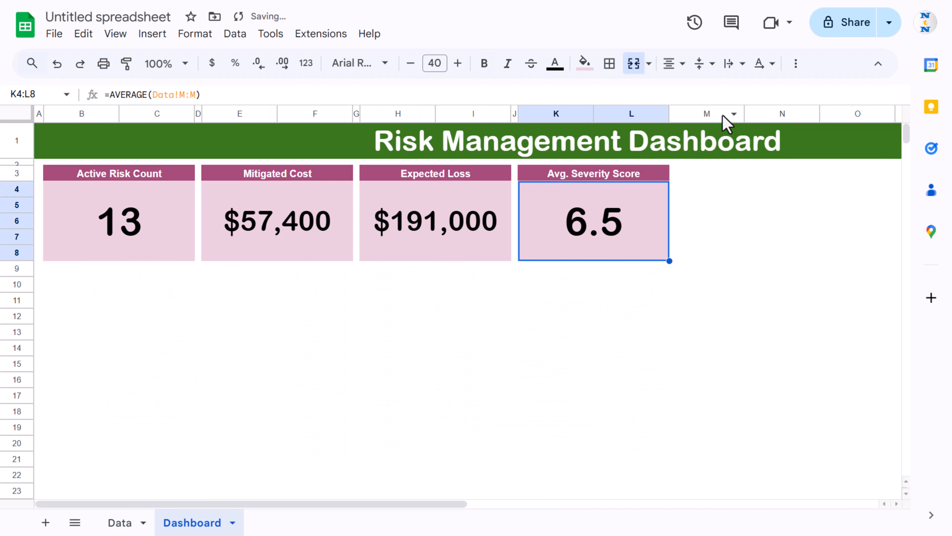
- Recolor the Mitigated Cost card with a light blue fill for the value and a darker blue fill for the heading
{"action": "left_click", "coordinate": [310, 190]}
{"action": "left_click", "coordinate": [584, 63]}
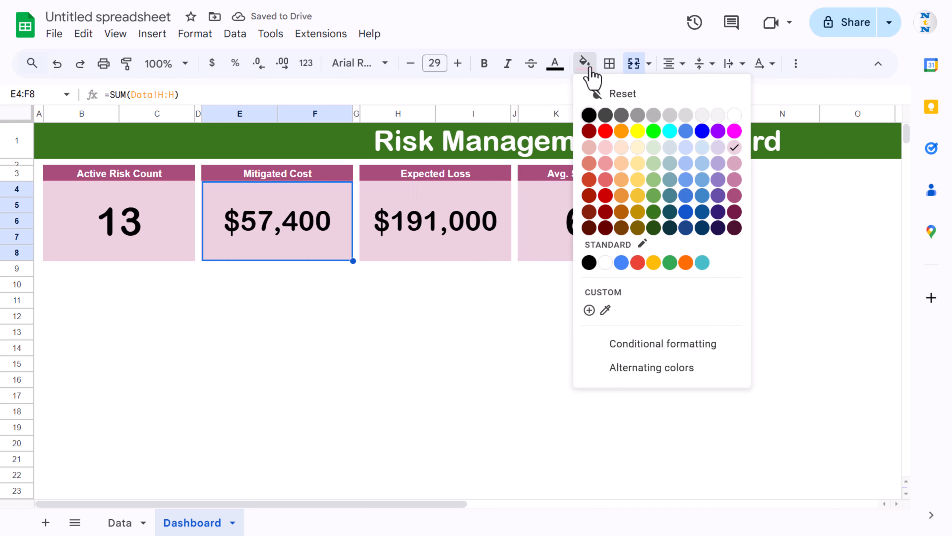
{"action": "left_click", "coordinate": [702, 150]}
{"action": "left_click", "coordinate": [303, 176]}
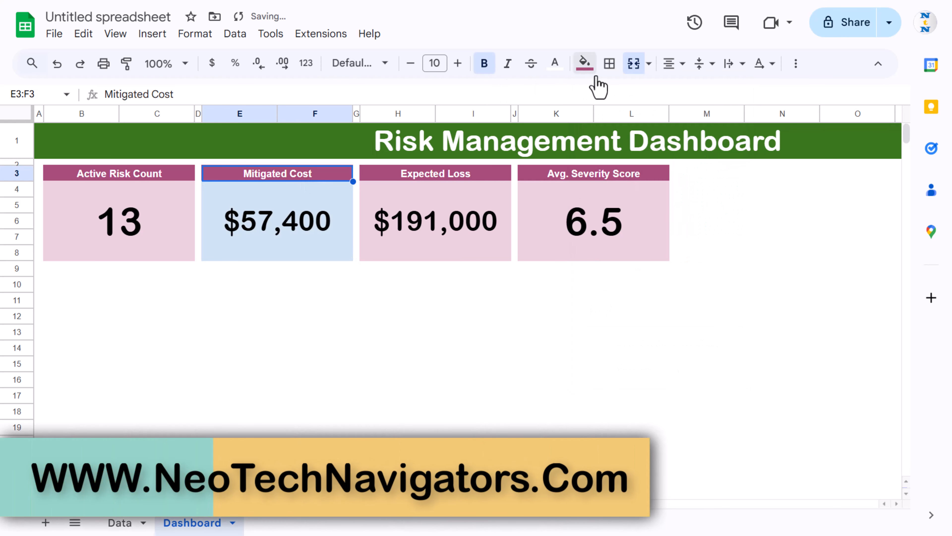
{"action": "left_click", "coordinate": [585, 63]}
{"action": "left_click", "coordinate": [686, 195]}
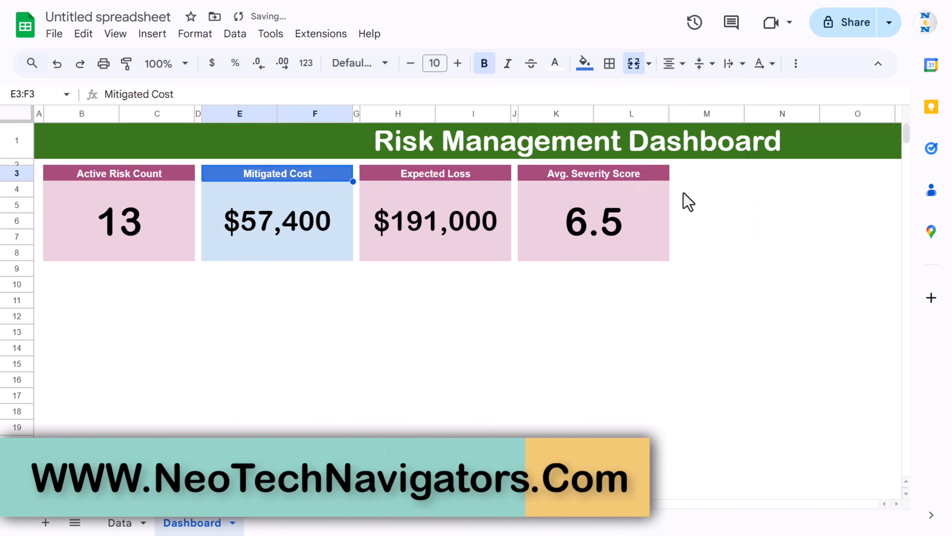
- Recolor the Expected Loss card with a green fill for the heading and a light green fill for the value
{"action": "left_click", "coordinate": [444, 176]}
{"action": "left_click", "coordinate": [584, 63]}
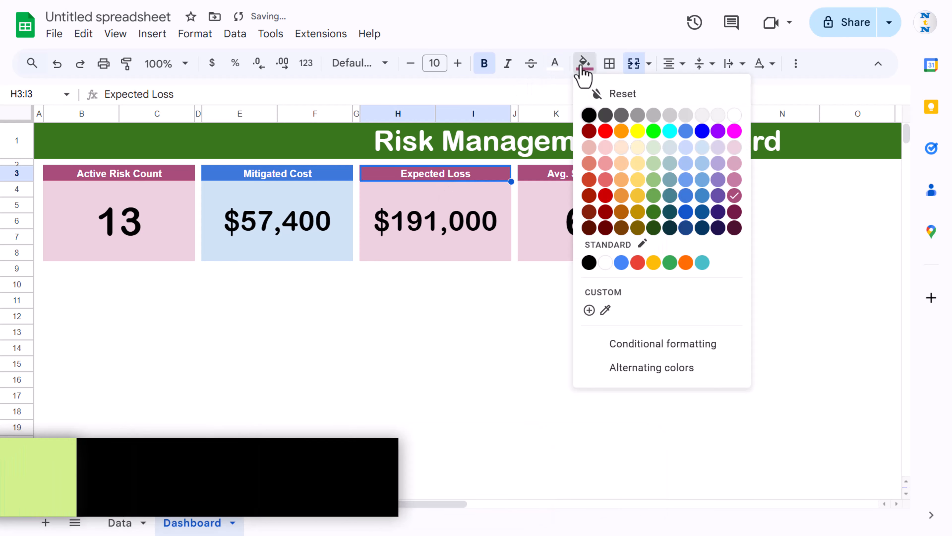
{"action": "left_click", "coordinate": [654, 195]}
{"action": "left_click", "coordinate": [459, 222]}
{"action": "left_click", "coordinate": [584, 63]}
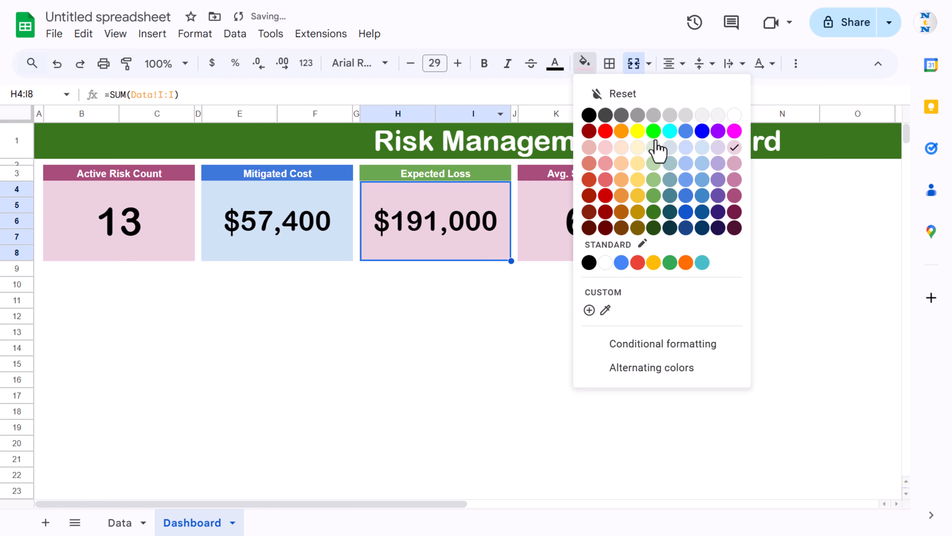
{"action": "left_click", "coordinate": [655, 148]}
- Recolor the Avg. Severity Score card with a golden yellow heading fill and a light yellow value fill
{"action": "left_click", "coordinate": [575, 177]}
{"action": "left_click", "coordinate": [586, 65]}
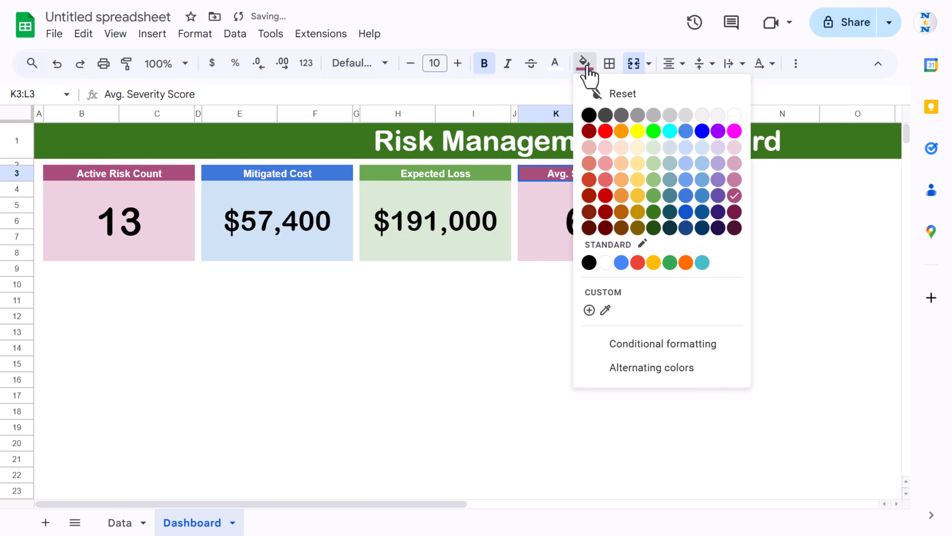
{"action": "left_click", "coordinate": [637, 195]}
{"action": "left_click", "coordinate": [612, 202]}
{"action": "left_click", "coordinate": [584, 63]}
{"action": "left_click", "coordinate": [637, 148]}
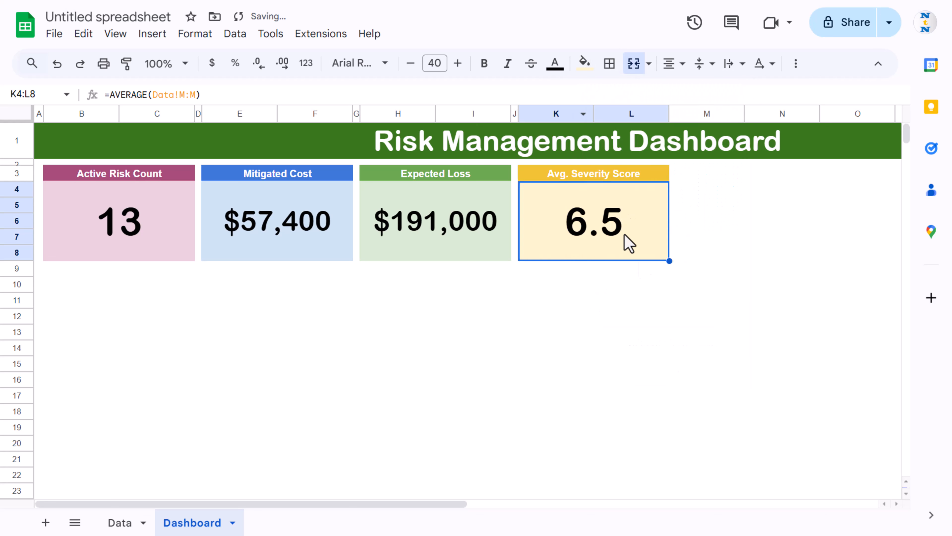
- Narrow column M into a thin spacer beside the Avg. Severity Score card
{"action": "left_click", "coordinate": [707, 300]}
{"action": "left_click", "coordinate": [706, 177]}
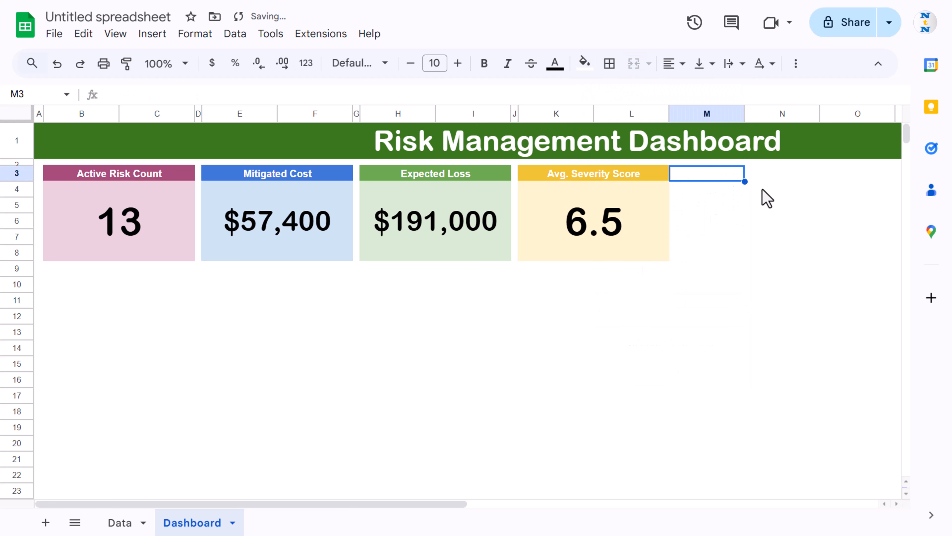
{"action": "left_click_drag", "start_coordinate": [747, 114], "coordinate": [681, 118]}
{"action": "left_click", "coordinate": [733, 241]}
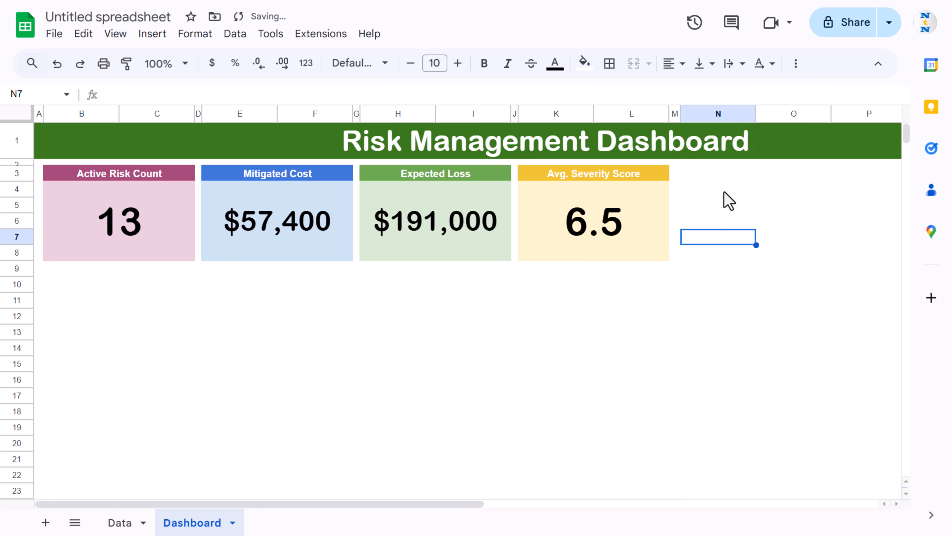
- Enter the labels High, Medium and Low across cells O5, P5 and Q5 to the right of the cards
{"action": "left_click", "coordinate": [725, 192]}
{"action": "key", "text": "Right"}
{"action": "key", "text": "Right"}
{"action": "key", "text": "Right"}
{"action": "key", "text": "Right"}
{"action": "key", "text": "Right"}
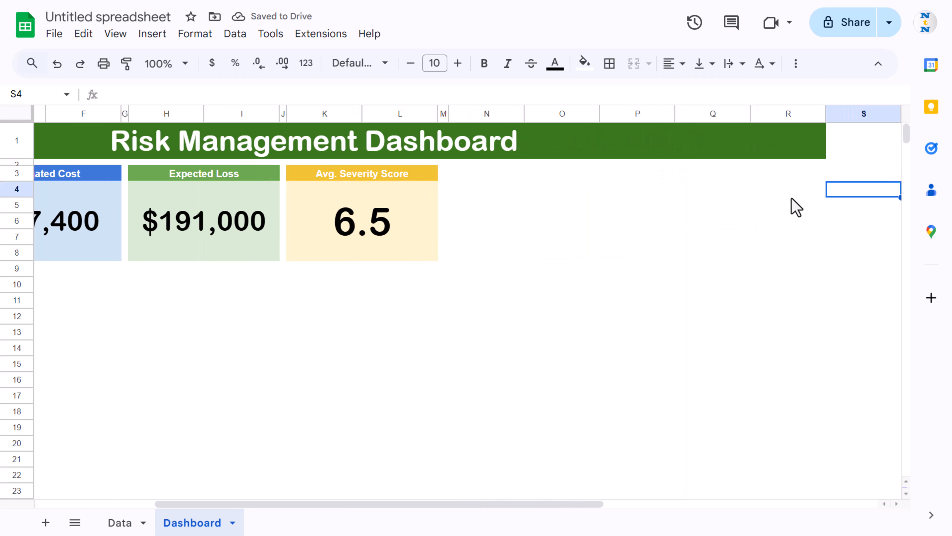
{"action": "key", "text": "Left"}
{"action": "key", "text": "Left"}
{"action": "key", "text": "Left"}
{"action": "key", "text": "Left"}
{"action": "key", "text": "Left"}
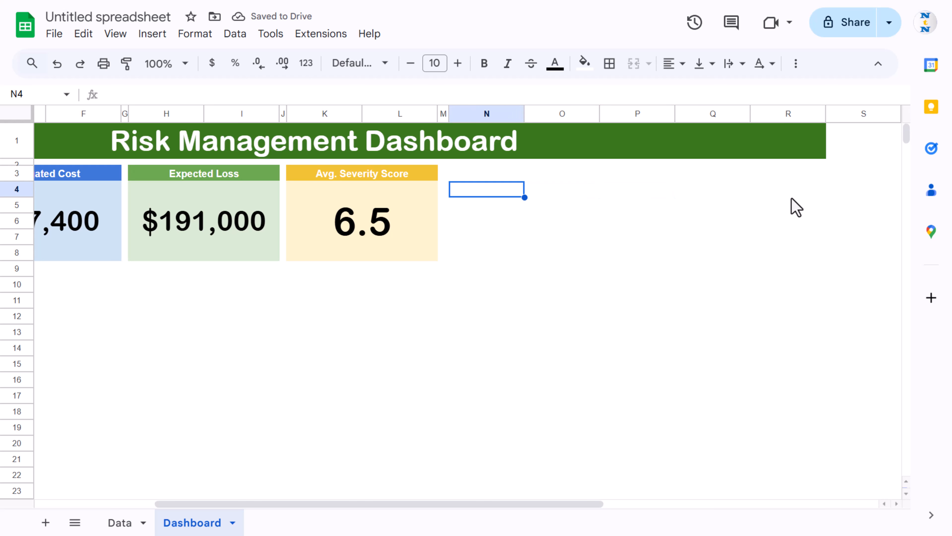
{"action": "key", "text": "Right"}
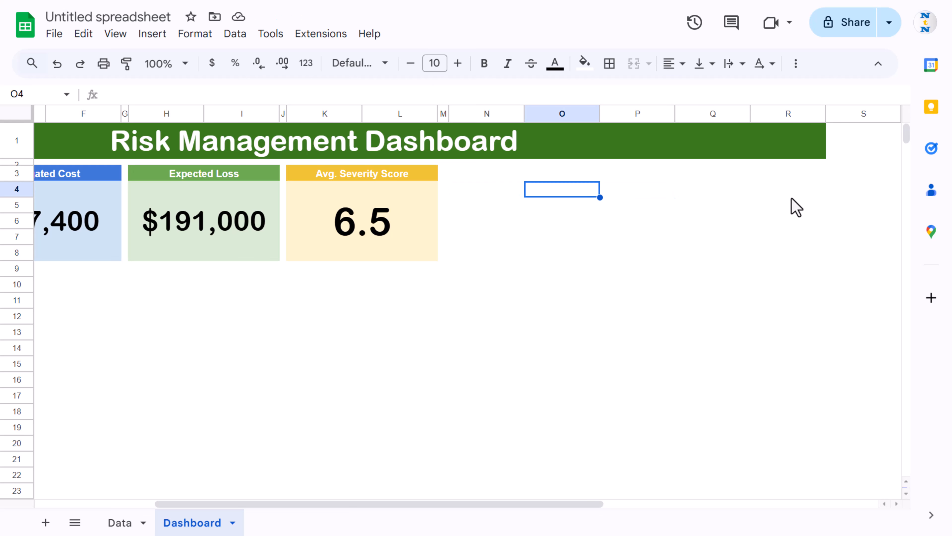
{"action": "key", "text": "Down"}
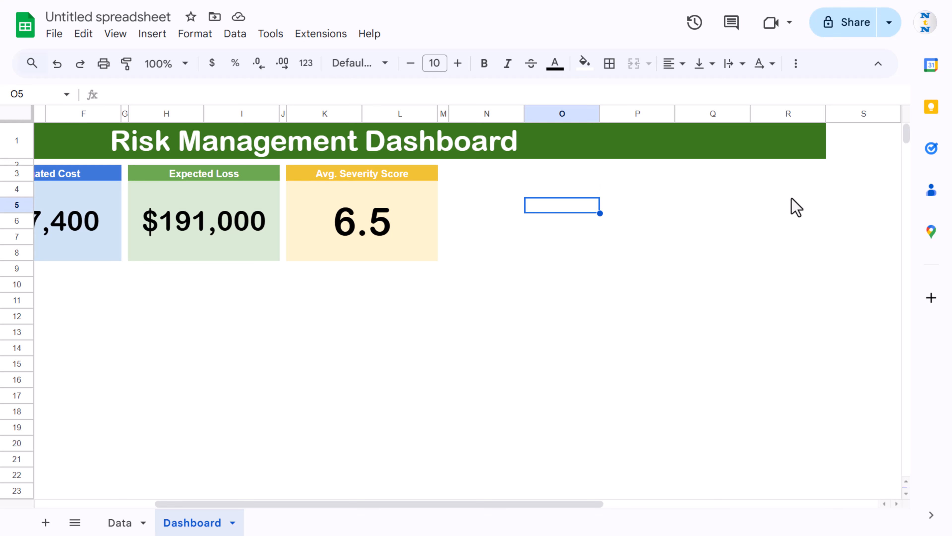
{"action": "type", "text": "High"}
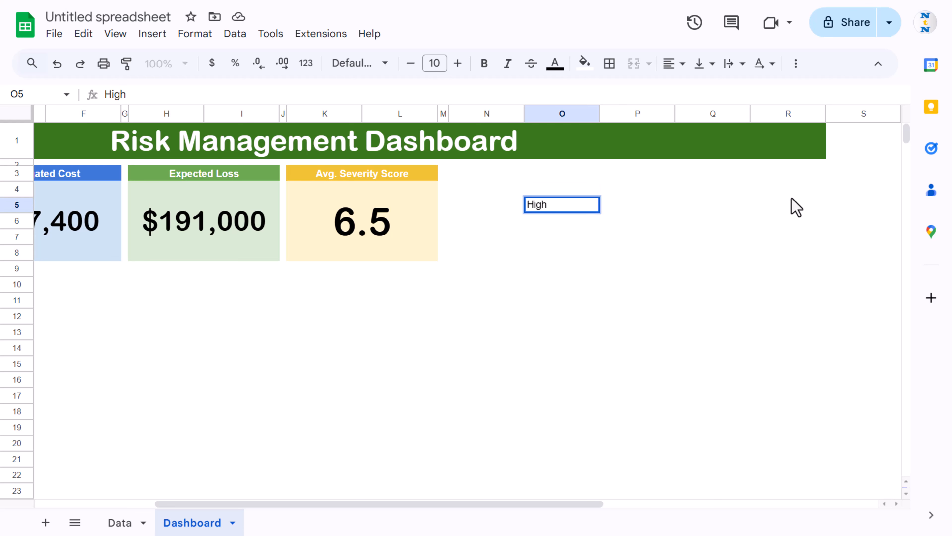
{"action": "key", "text": "Tab"}
{"action": "type", "text": "Med"}
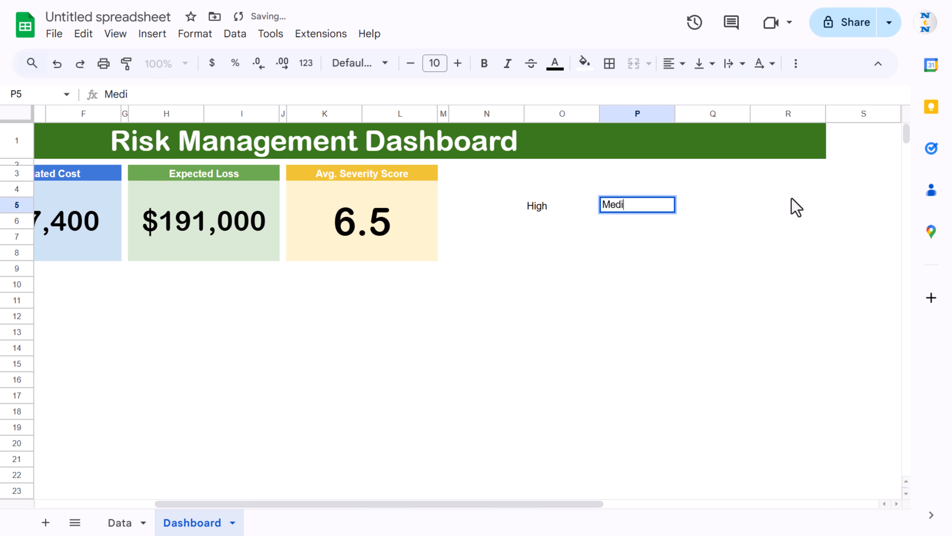
{"action": "key", "text": "Tab"}
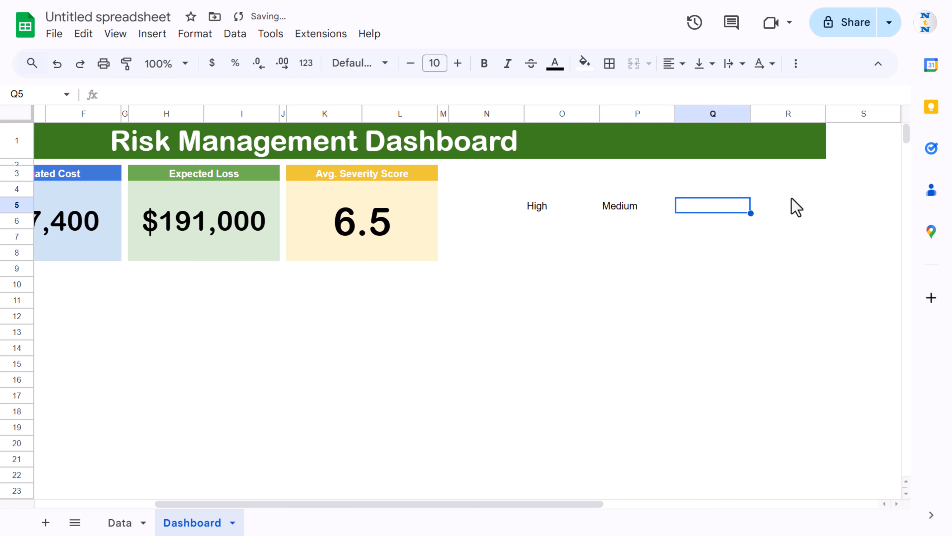
{"action": "type", "text": "Low"}
{"action": "key", "text": "Return"}
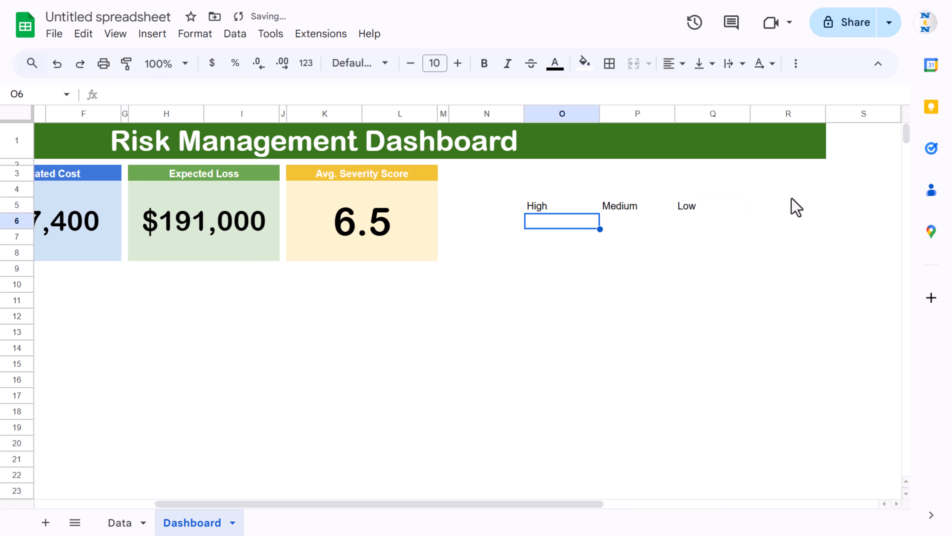
{"action": "key", "text": "Left"}
{"action": "key", "text": "Up"}
{"action": "key", "text": "Right"}
{"action": "key", "text": "ctrl+x"}
{"action": "key", "text": "Left"}
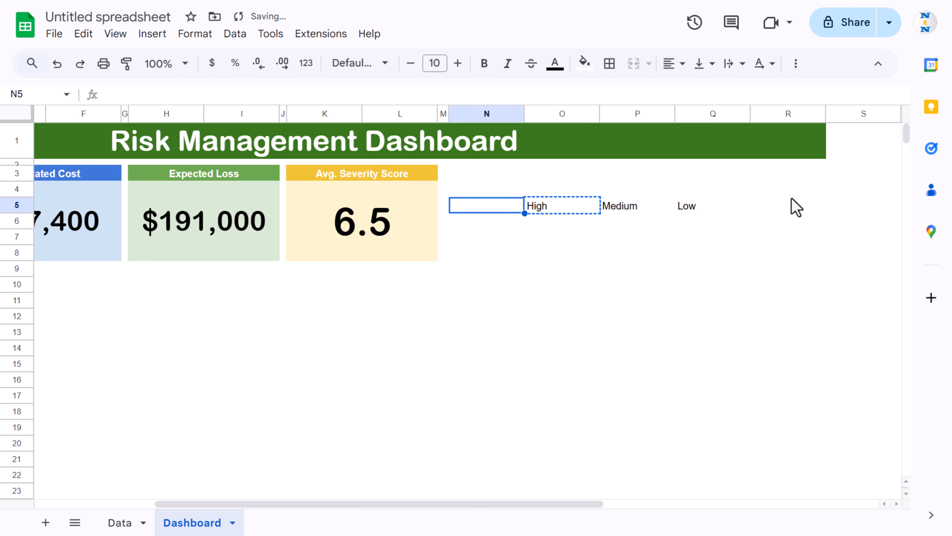
{"action": "key", "text": "Escape"}
- Move the High, Medium and Low labels one column over, from O5:Q5 to P5:R5
{"action": "key", "text": "Right"}
{"action": "key", "text": "shift+Right"}
{"action": "key", "text": "shift+Right"}
{"action": "key", "text": "ctrl+x"}
{"action": "key", "text": "Right"}
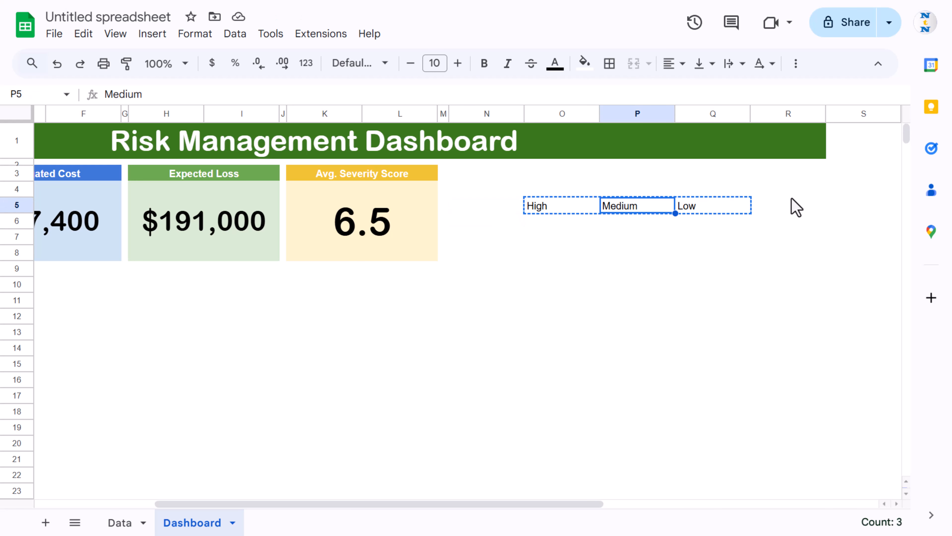
{"action": "key", "text": "ctrl+v"}
{"action": "key", "text": "shift+Left"}
{"action": "key", "text": "shift+Left"}
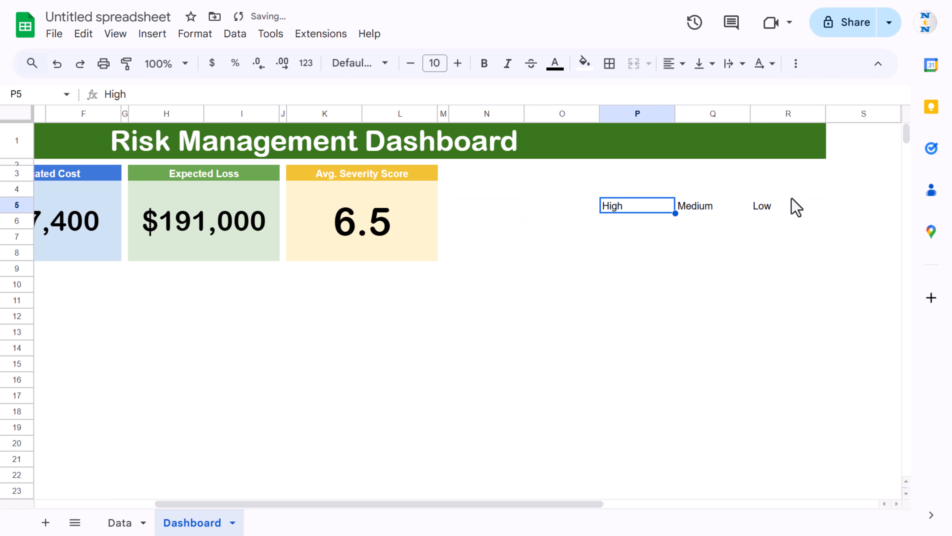
- Copy the High and Medium labels from row 5 into O6 and O7 as row labels
{"action": "key", "text": "Left"}
{"action": "key", "text": "Down"}
{"action": "key", "text": "ctrl+v"}
{"action": "key", "text": "Right"}
{"action": "key", "text": "Right"}
{"action": "key", "text": "Up"}
{"action": "key", "text": "ctrl+c"}
{"action": "key", "text": "Left"}
{"action": "key", "text": "Left"}
{"action": "key", "text": "Down"}
{"action": "key", "text": "Down"}
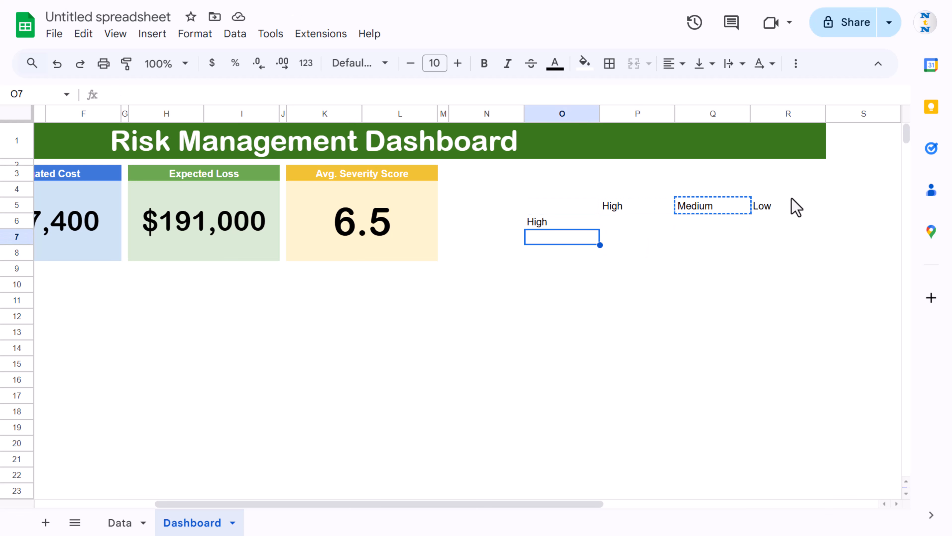
{"action": "key", "text": "ctrl+v"}
- Copy the Low label from R5 into O8 to complete the matrix's row labels
{"action": "key", "text": "Right"}
{"action": "key", "text": "Up"}
{"action": "key", "text": "Up"}
{"action": "key", "text": "Right"}
{"action": "key", "text": "Right"}
{"action": "key", "text": "ctrl+c"}
{"action": "key", "text": "Down"}
{"action": "key", "text": "Down"}
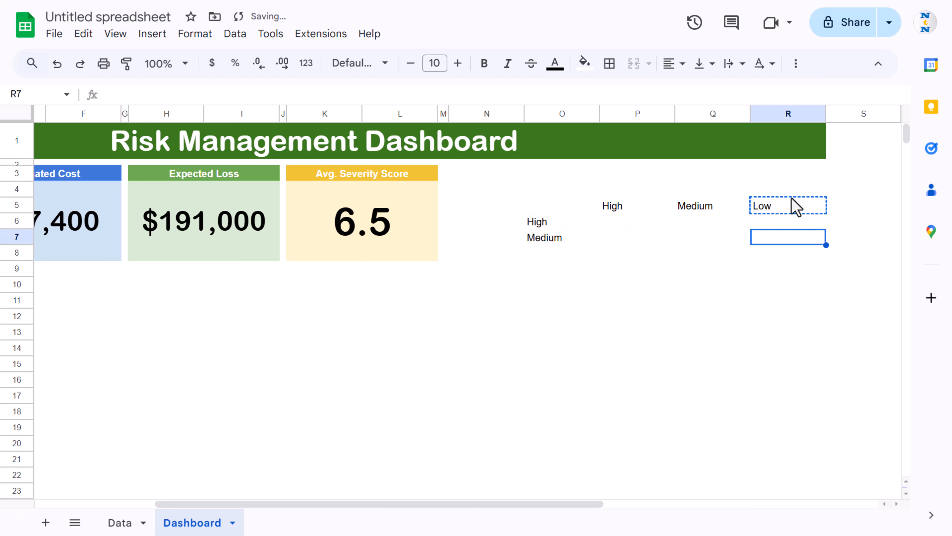
{"action": "key", "text": "Left"}
{"action": "key", "text": "Left"}
{"action": "key", "text": "Left"}
{"action": "key", "text": "Down"}
{"action": "key", "text": "ctrl+v"}
{"action": "key", "text": "Up"}
{"action": "key", "text": "Up"}
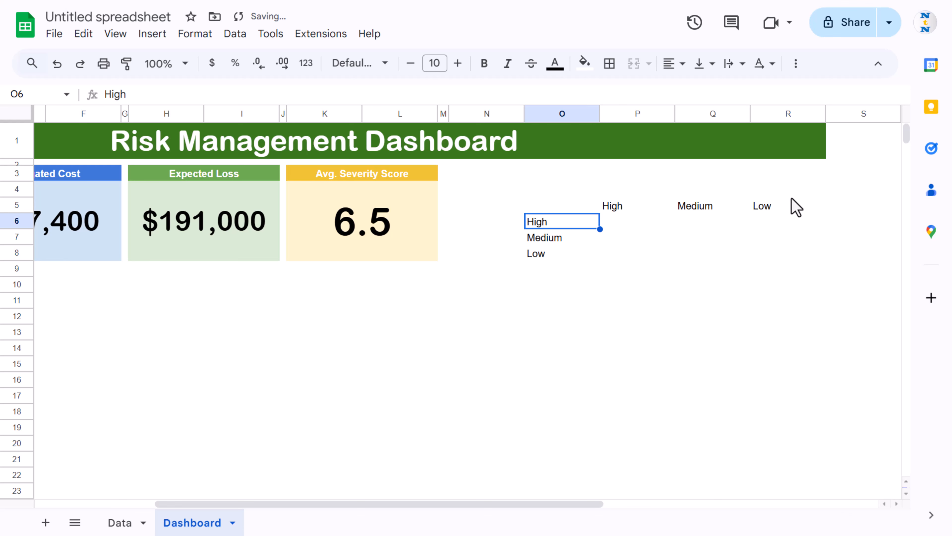
- Narrow column N and merge cells N4:N8 into one tall cell beside the row labels
{"action": "left_click_drag", "start_coordinate": [532, 117], "coordinate": [465, 116]}
{"action": "left_click_drag", "start_coordinate": [464, 189], "coordinate": [471, 259]}
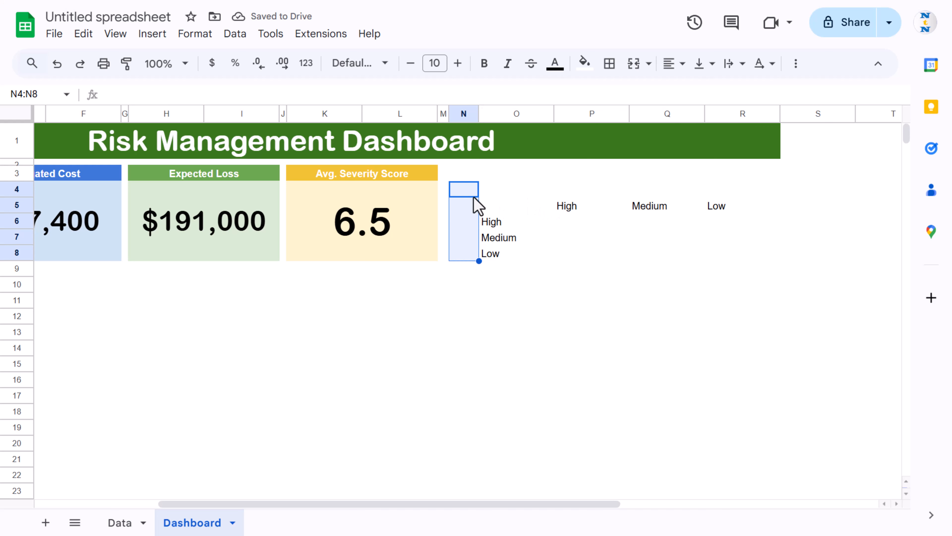
{"action": "left_click", "coordinate": [633, 63]}
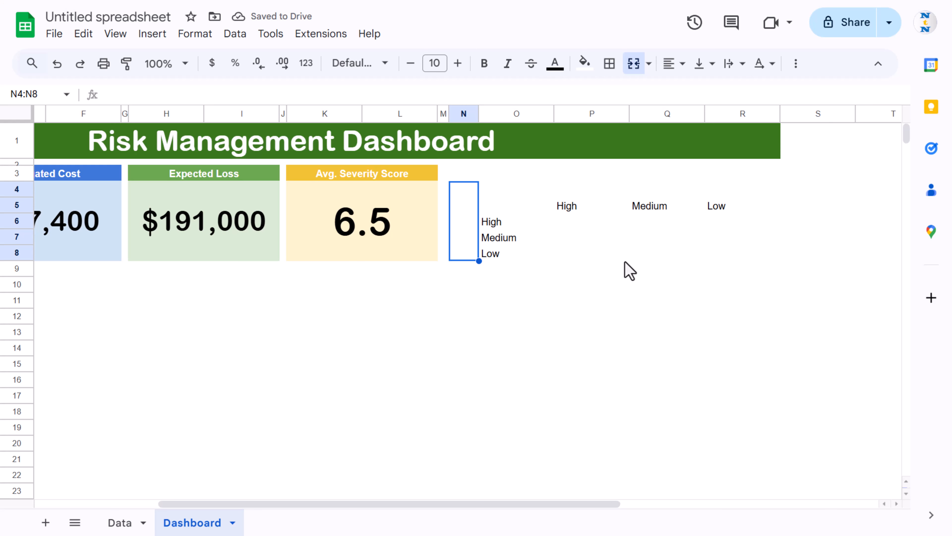
{"action": "type", "text": "Im"}
{"action": "key", "text": "Escape"}
- Copy the heading text Likelihood from D1 on the Data sheet into the merged cell N4:N8 on the Dashboard
{"action": "left_click", "coordinate": [109, 524]}
{"action": "left_click", "coordinate": [408, 135]}
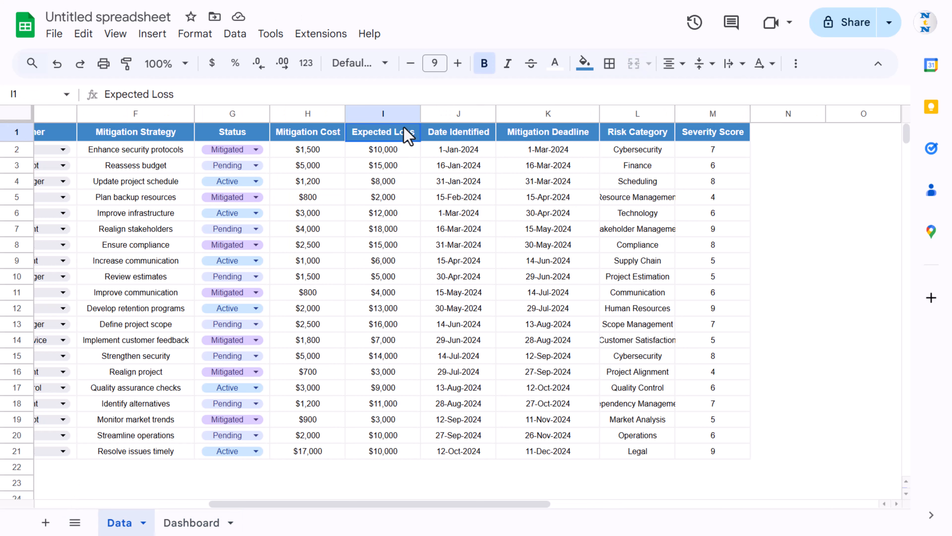
{"action": "key", "text": "ctrl+Home"}
{"action": "left_click", "coordinate": [338, 130]}
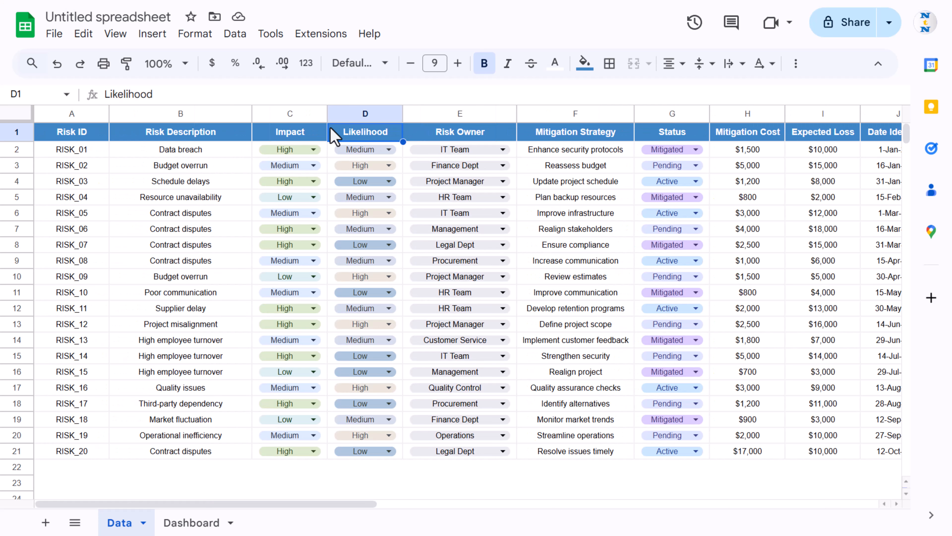
{"action": "left_click_drag", "start_coordinate": [213, 94], "coordinate": [10, 98]}
{"action": "key", "text": "Escape"}
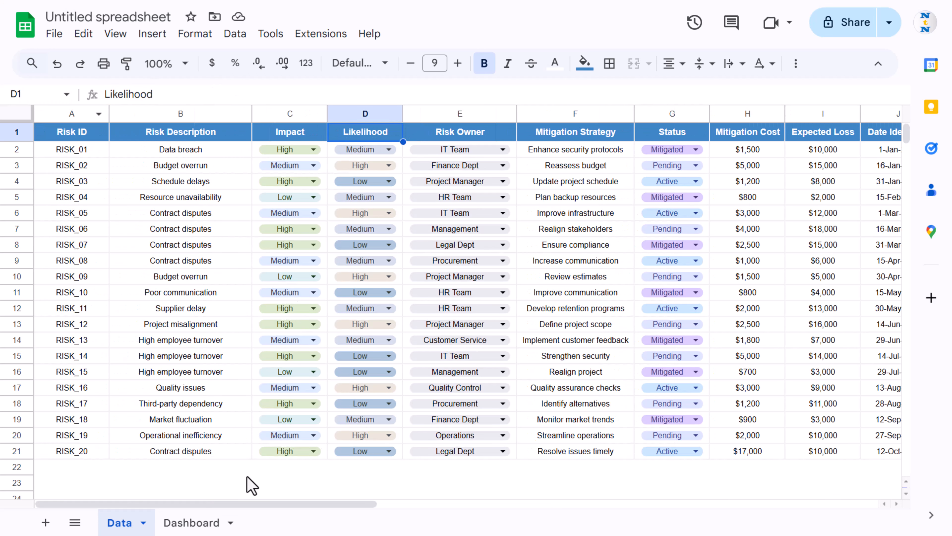
{"action": "left_click", "coordinate": [203, 522]}
{"action": "key", "text": "Return"}
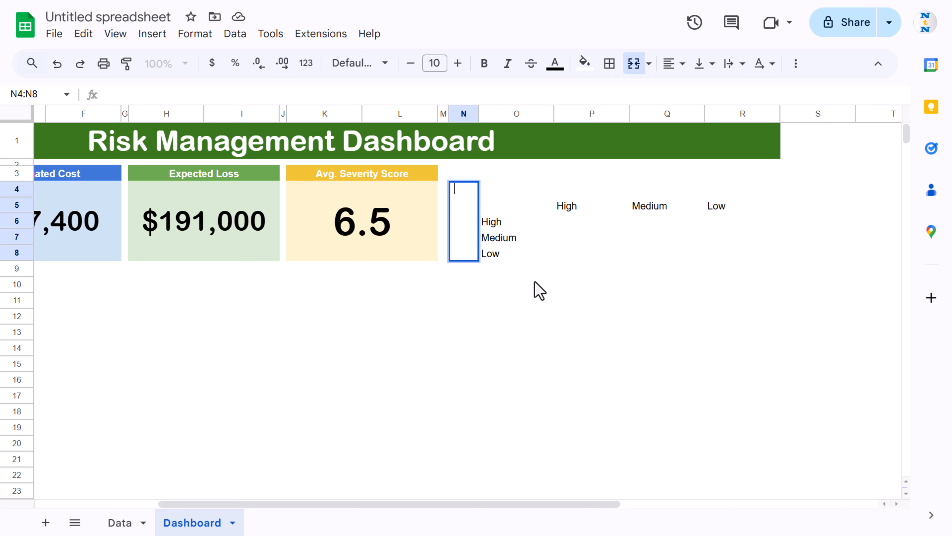
{"action": "key", "text": "ctrl+v"}
{"action": "key", "text": "shift+Return"}
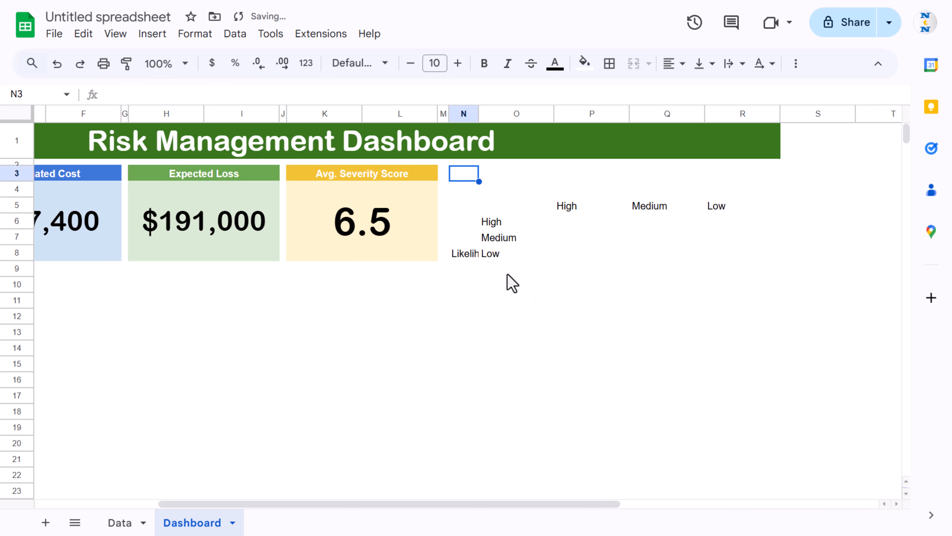
- Rotate the Likelihood label in N4:N8 by 90° and center it horizontally and vertically
{"action": "left_click", "coordinate": [473, 226]}
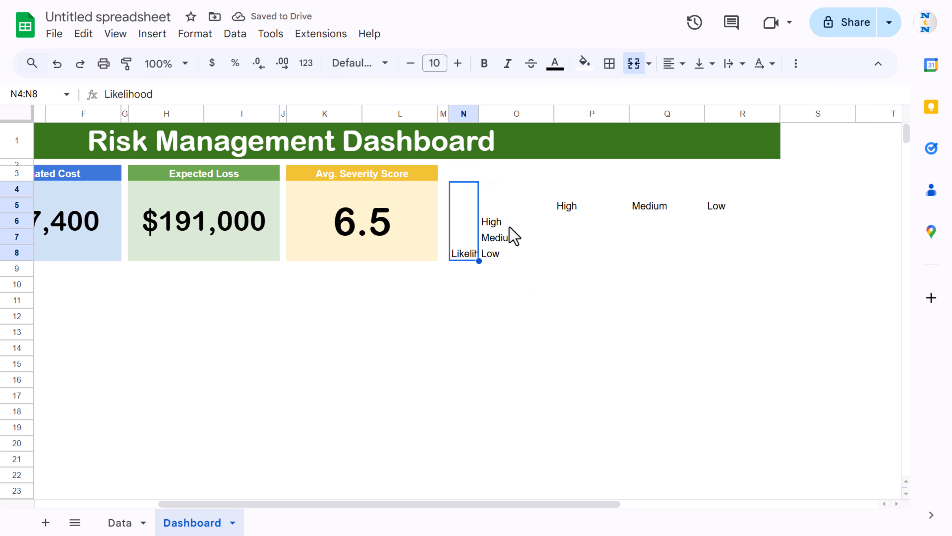
{"action": "left_click", "coordinate": [773, 69]}
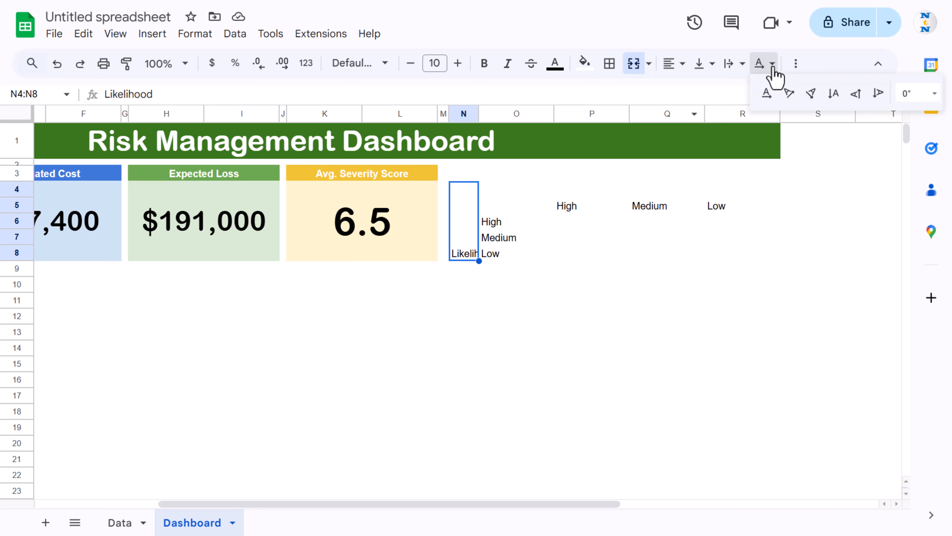
{"action": "left_click", "coordinate": [913, 94]}
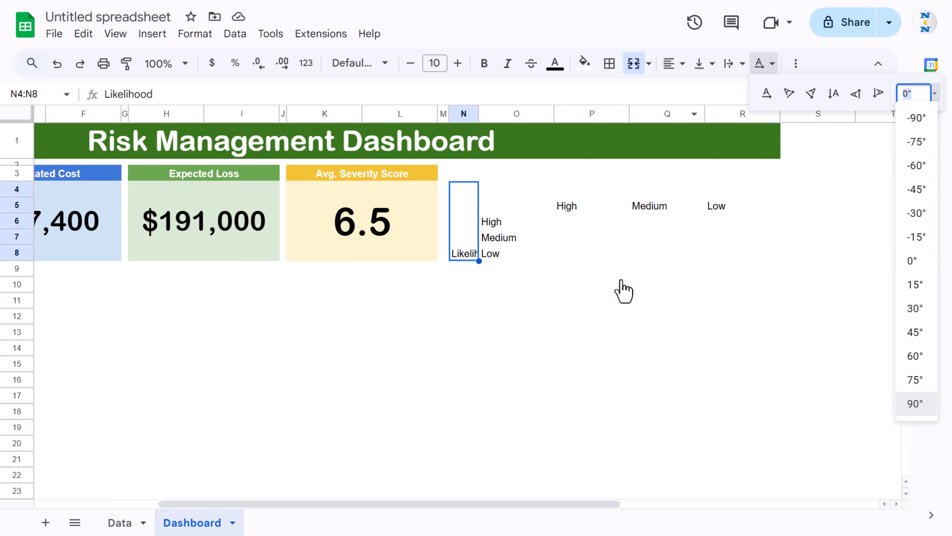
{"action": "left_click", "coordinate": [915, 404]}
{"action": "left_click", "coordinate": [679, 67]}
{"action": "left_click", "coordinate": [699, 95]}
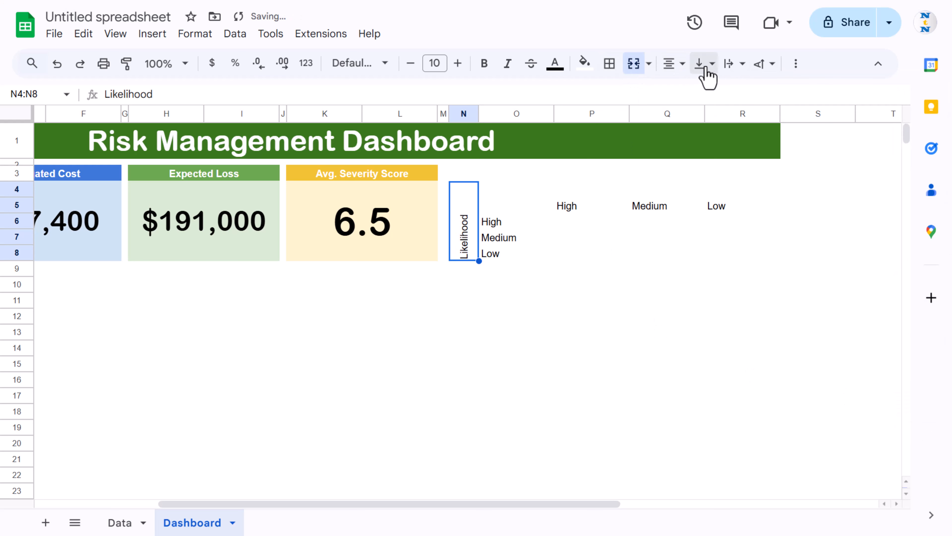
{"action": "left_click", "coordinate": [706, 67]}
{"action": "left_click", "coordinate": [727, 90]}
- Fill the merged Likelihood cell N4:N8 with light blue 1 and make its text white and bold
{"action": "left_click", "coordinate": [586, 65]}
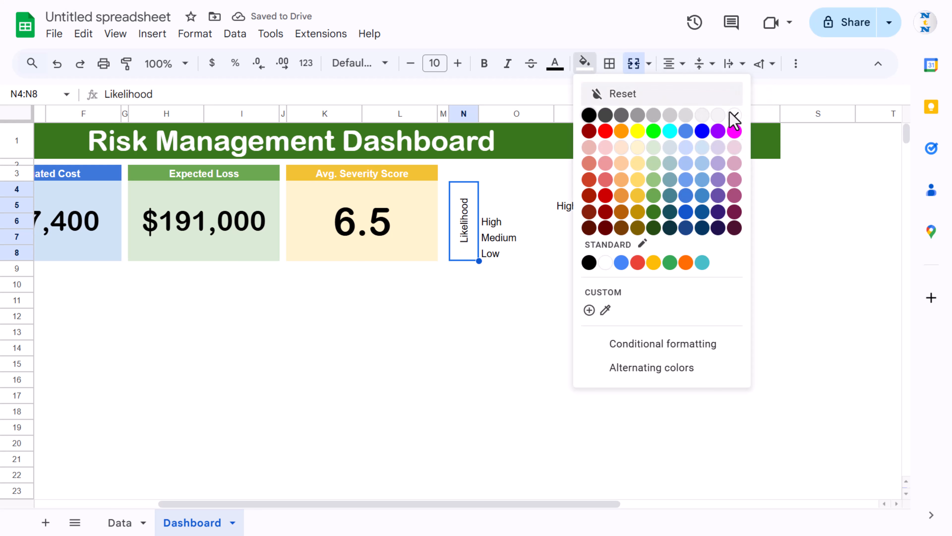
{"action": "left_click", "coordinate": [703, 181]}
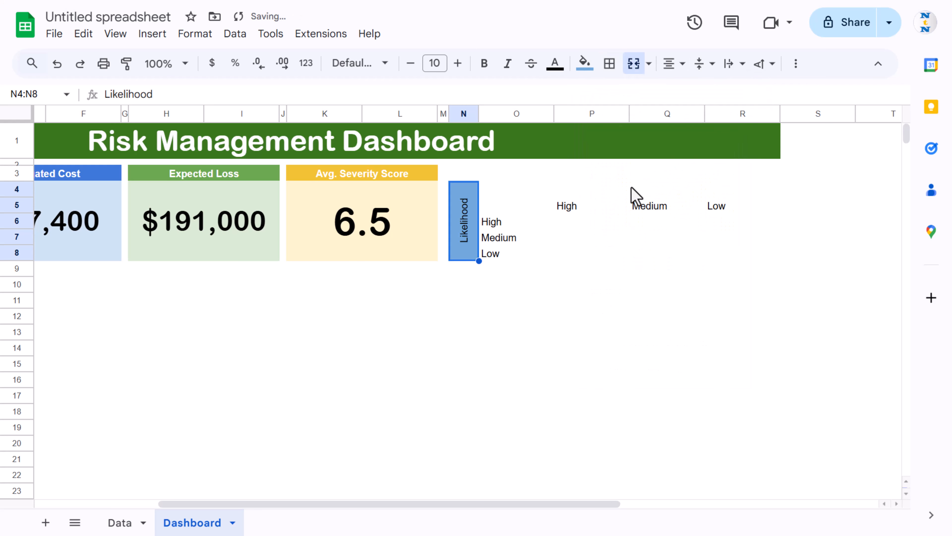
{"action": "left_click", "coordinate": [558, 67]}
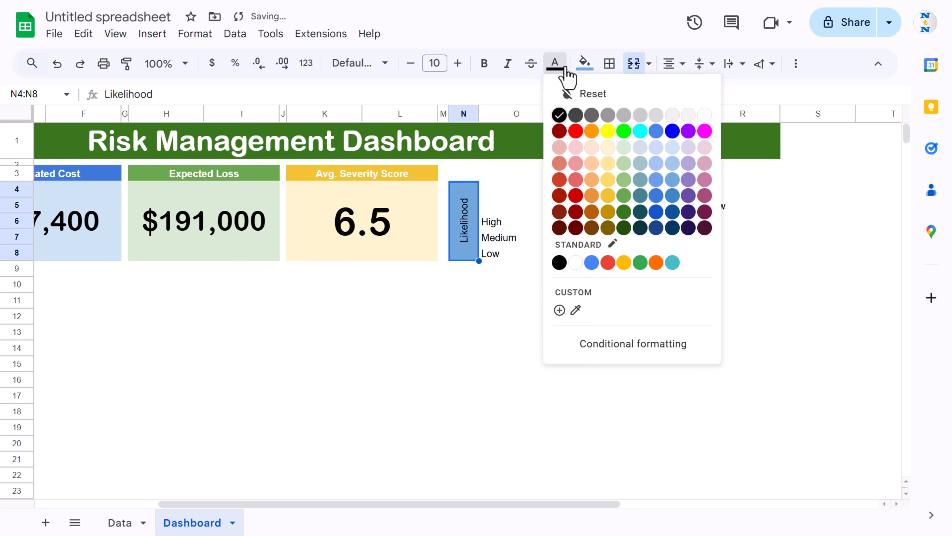
{"action": "left_click", "coordinate": [703, 117]}
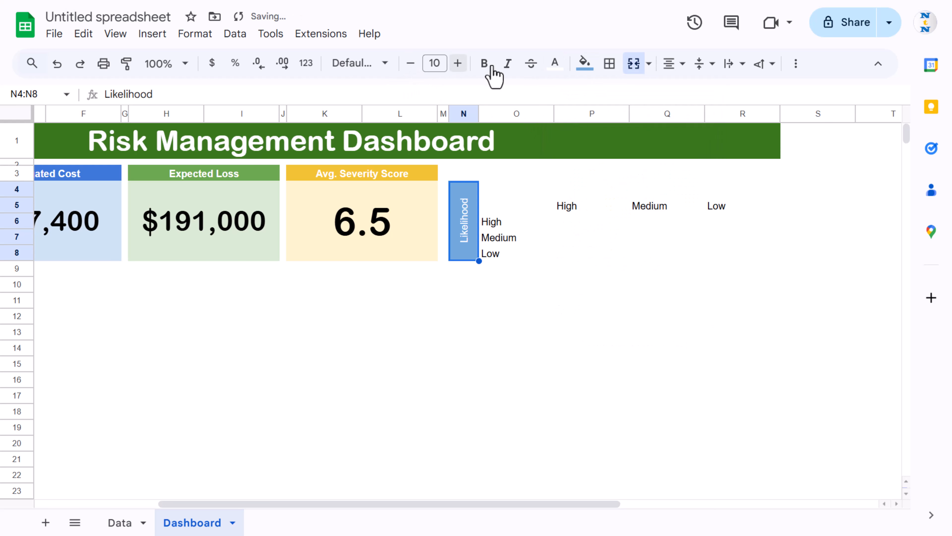
- Merge cells O4:R4 above the matrix's column labels and fill the merged cell with light blue 1
{"action": "left_click_drag", "start_coordinate": [540, 188], "coordinate": [710, 197]}
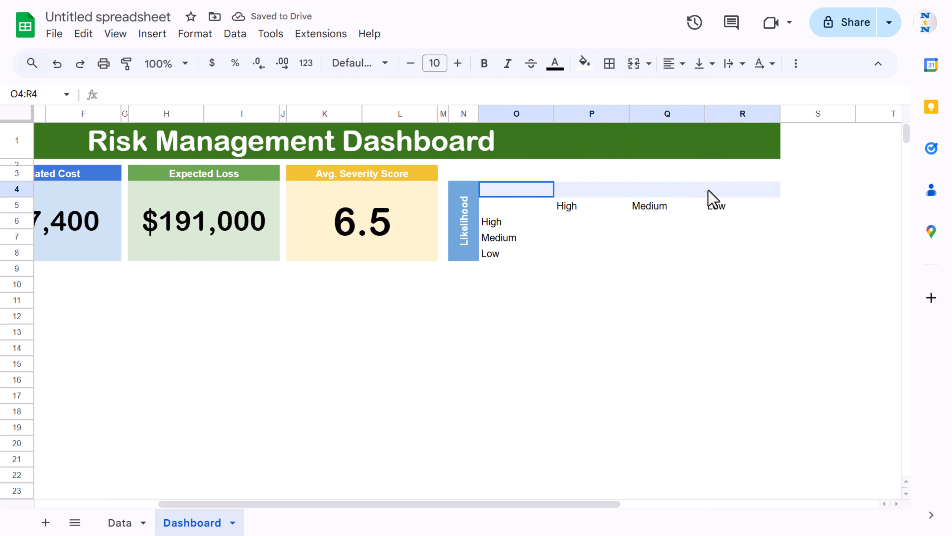
{"action": "left_click", "coordinate": [637, 68]}
{"action": "left_click", "coordinate": [584, 65]}
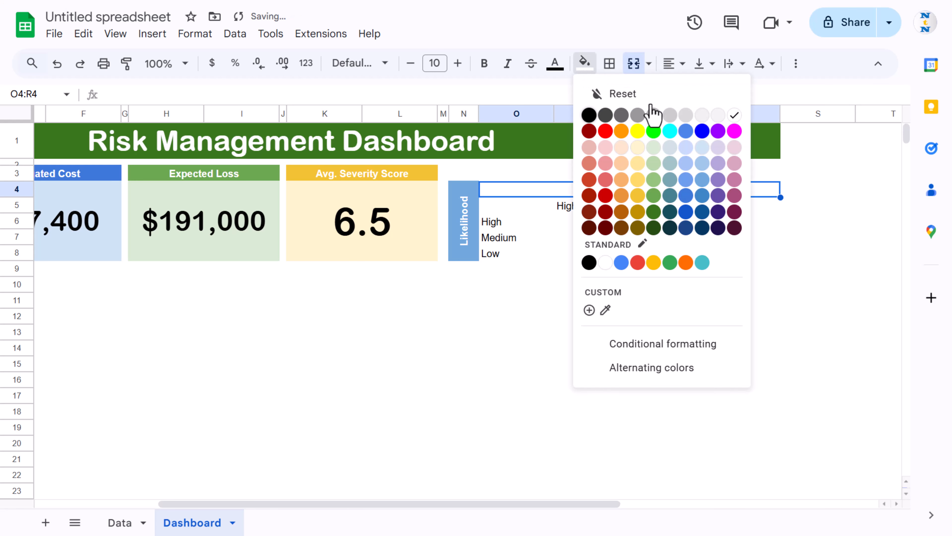
{"action": "left_click", "coordinate": [702, 182]}
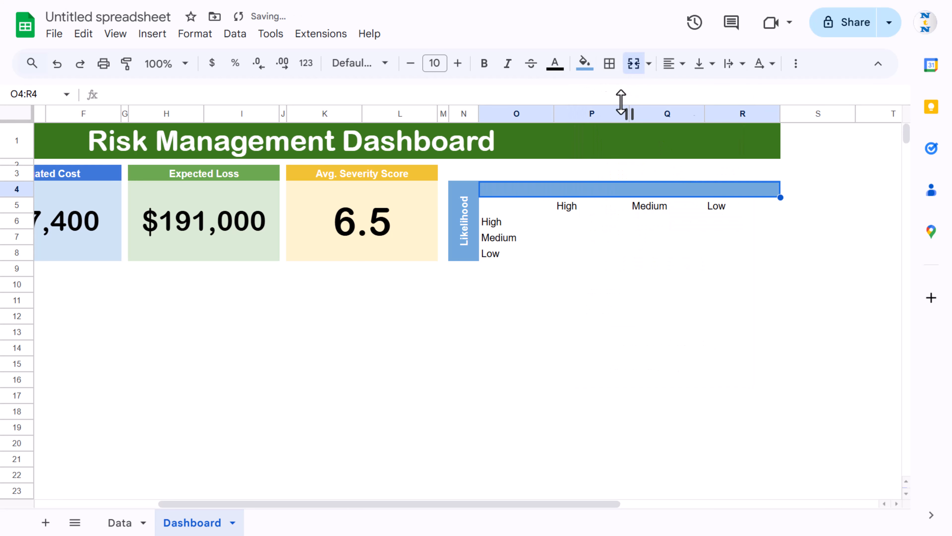
- Enter the heading Impact in the merged cell O4:R4 and center it horizontally and vertically
{"action": "type", "text": "I"}
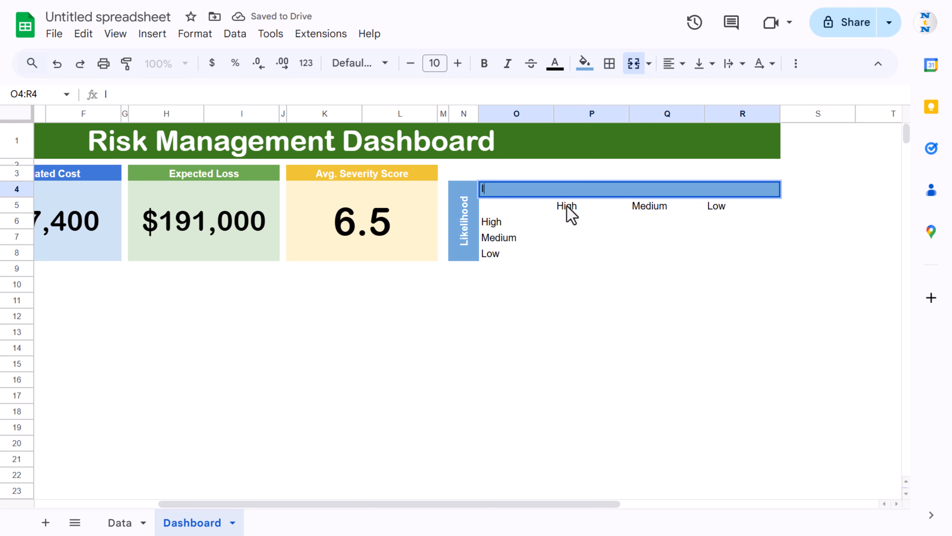
{"action": "type", "text": "mpact"}
{"action": "key", "text": "Return"}
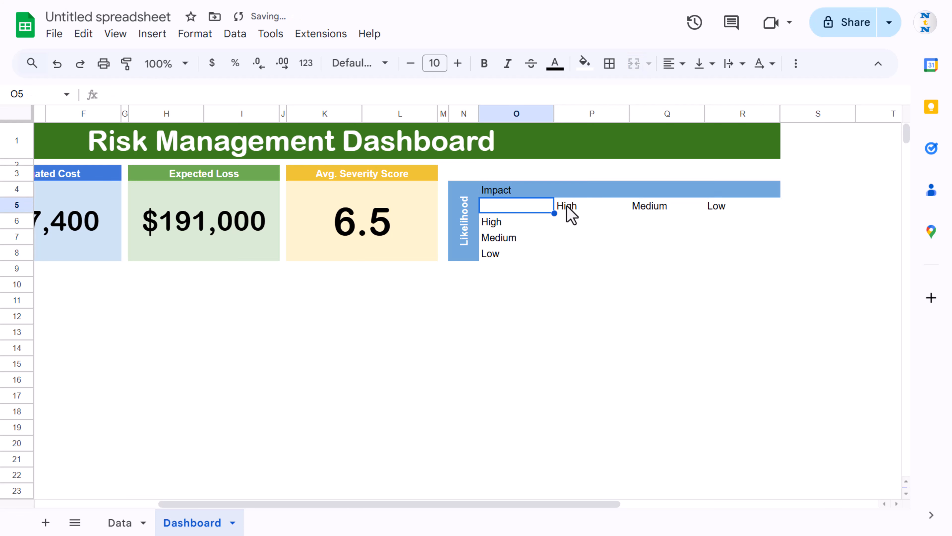
{"action": "key", "text": "Up"}
{"action": "left_click", "coordinate": [673, 65]}
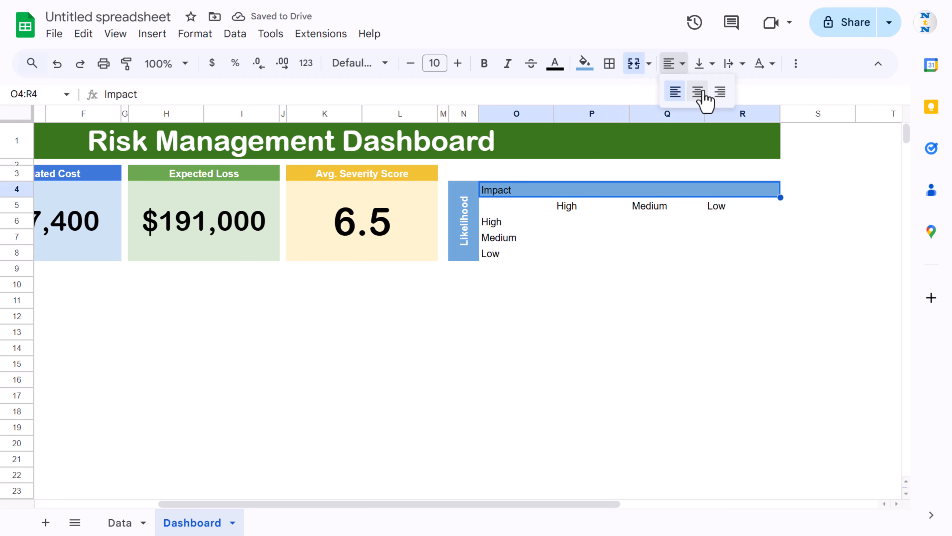
{"action": "left_click", "coordinate": [698, 92]}
{"action": "left_click", "coordinate": [704, 64]}
{"action": "left_click", "coordinate": [726, 94]}
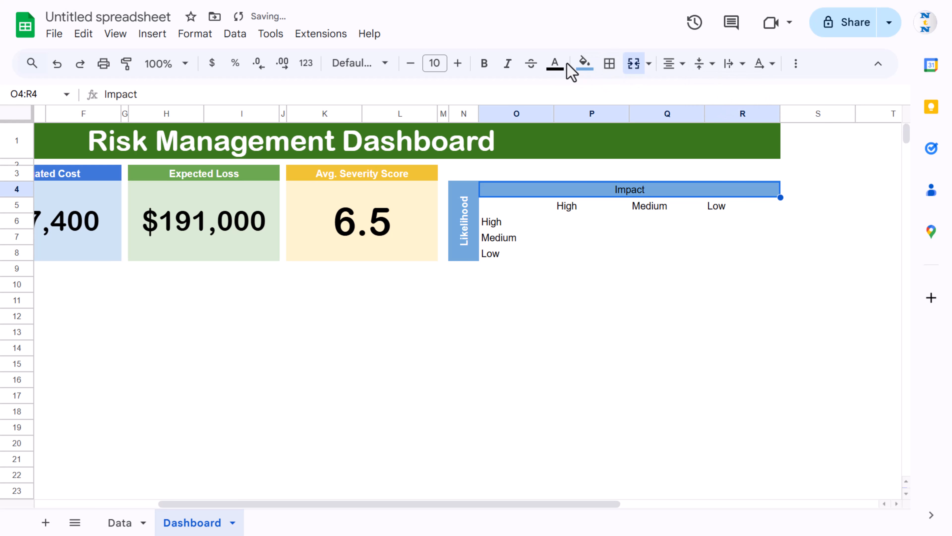
- Make the Impact heading in O4:R4 white and bold
{"action": "left_click", "coordinate": [557, 63]}
{"action": "left_click", "coordinate": [704, 115]}
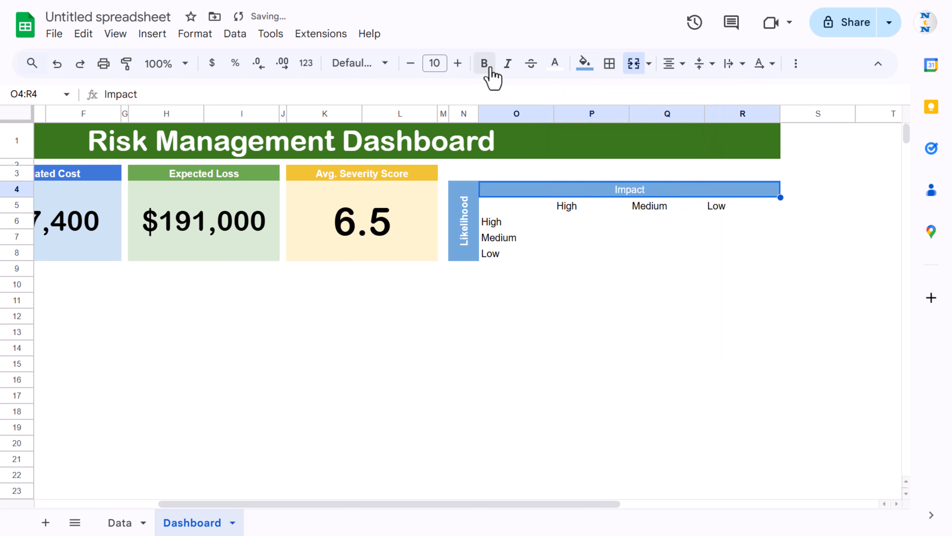
{"action": "left_click", "coordinate": [591, 222]}
- Open the border color choices for the matrix range O5:R8
{"action": "left_click_drag", "start_coordinate": [505, 209], "coordinate": [724, 255]}
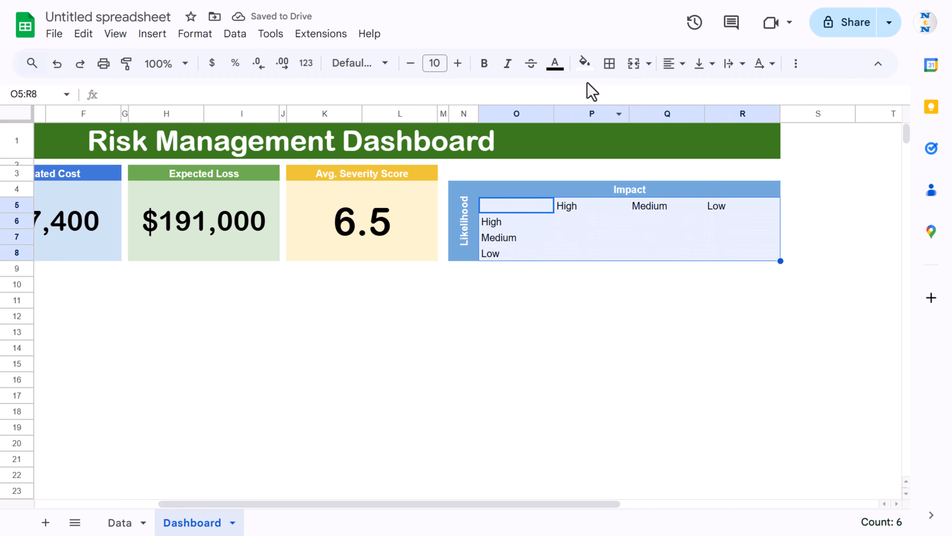
{"action": "left_click", "coordinate": [609, 64]}
{"action": "left_click", "coordinate": [751, 98]}
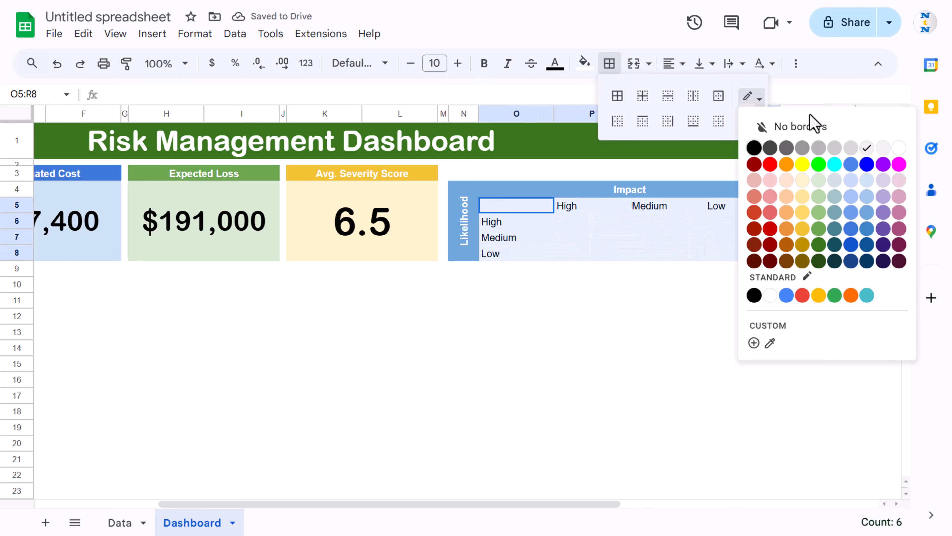
- Format O5:R8 with light blue borders on all cells, horizontally and vertically centered text, and font size 9
{"action": "left_click", "coordinate": [867, 182]}
{"action": "left_click", "coordinate": [618, 96]}
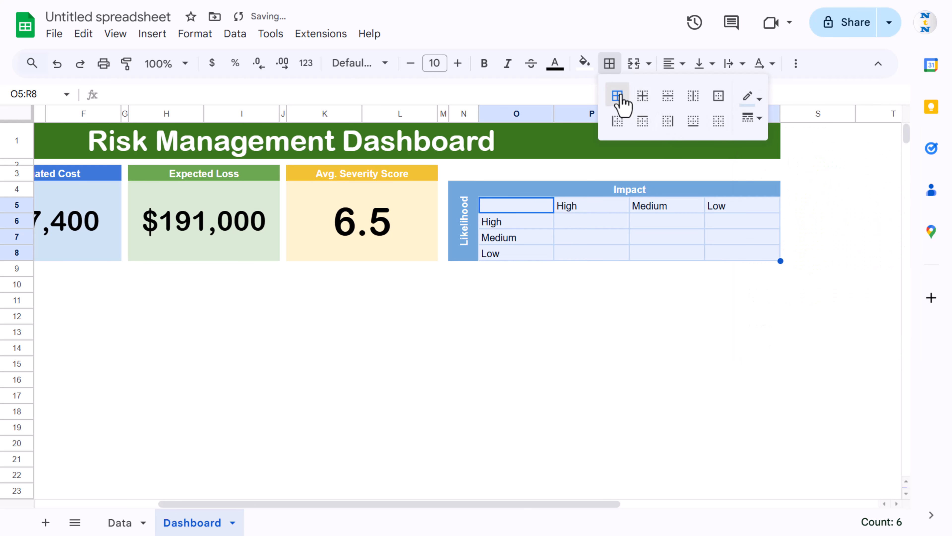
{"action": "left_click", "coordinate": [668, 64]}
{"action": "left_click", "coordinate": [696, 91]}
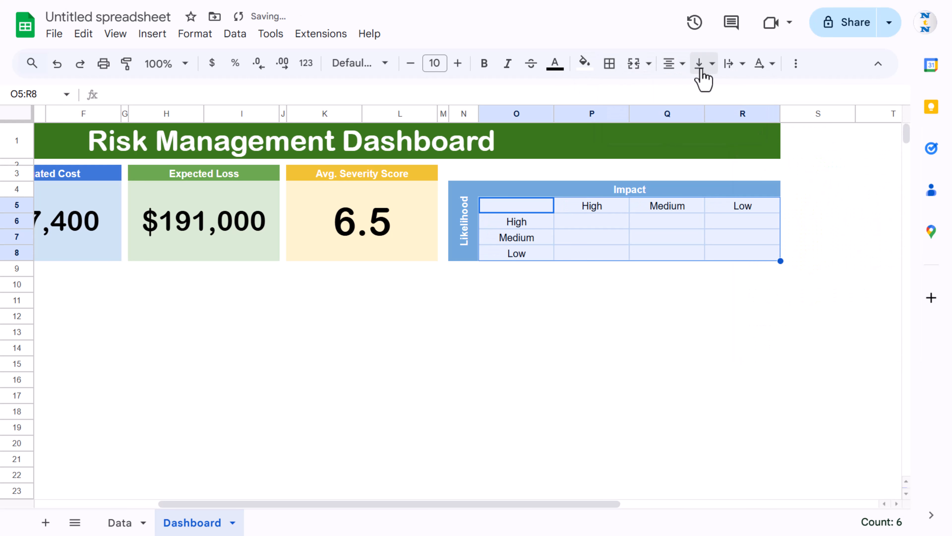
{"action": "left_click", "coordinate": [700, 71]}
{"action": "left_click", "coordinate": [722, 92]}
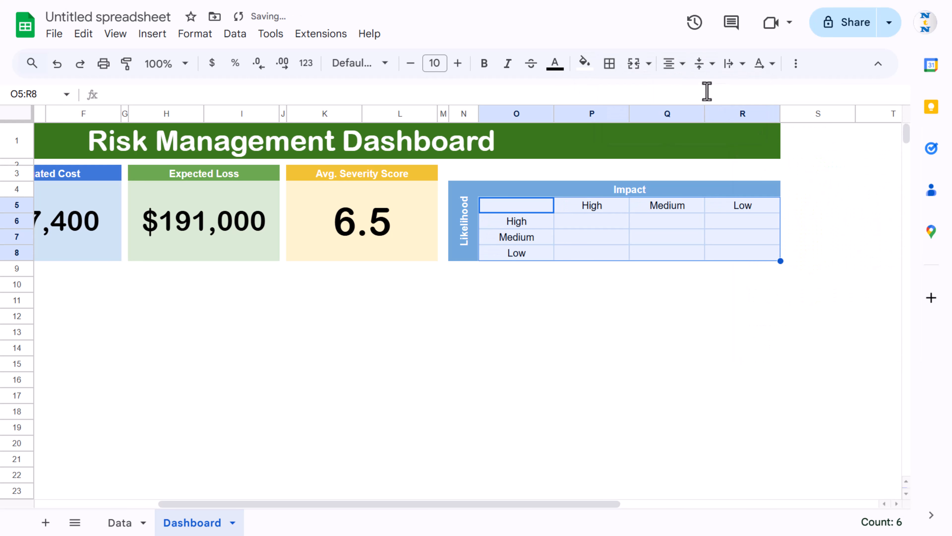
{"action": "left_click", "coordinate": [409, 64]}
- Merge N3:R3 above the Impact header and fill it with dark blue
{"action": "left_click_drag", "start_coordinate": [463, 173], "coordinate": [764, 174]}
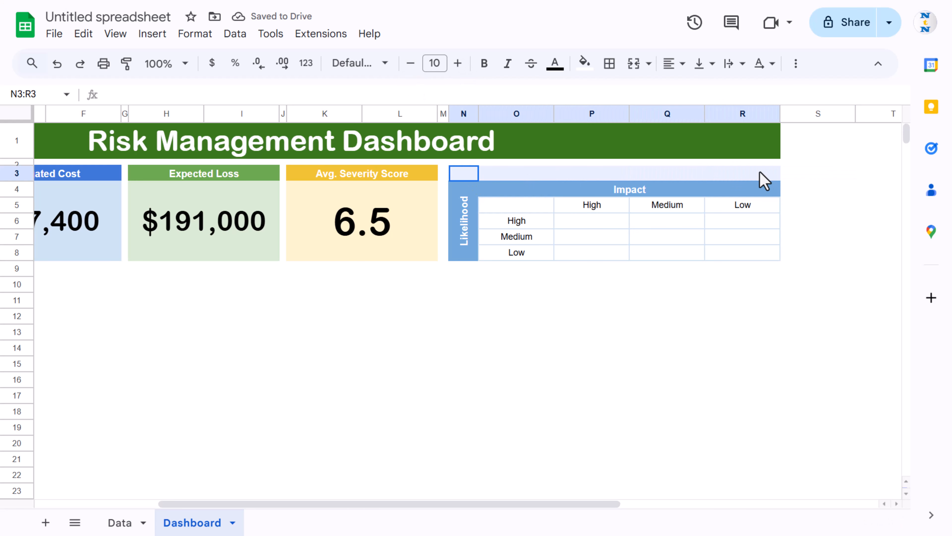
{"action": "left_click", "coordinate": [634, 70]}
{"action": "left_click", "coordinate": [584, 63]}
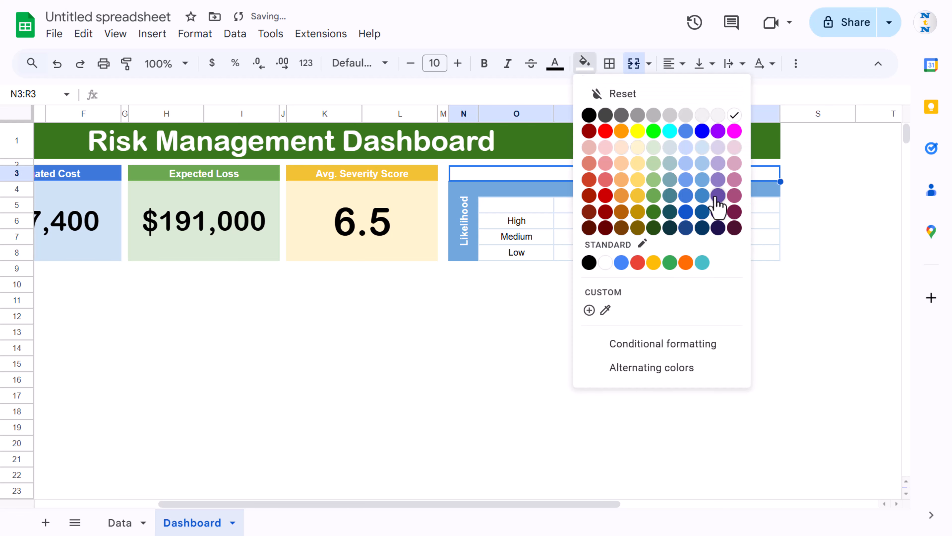
{"action": "left_click", "coordinate": [702, 212]}
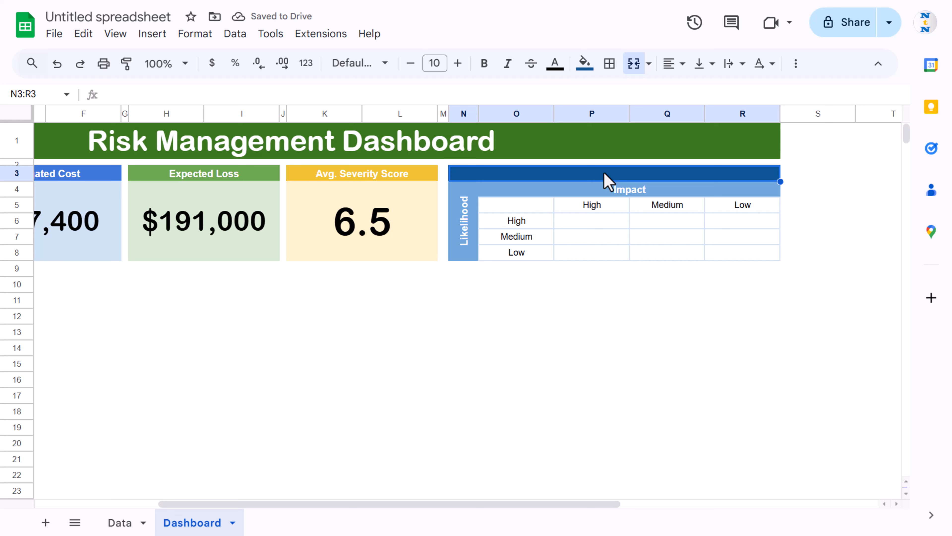
- Enter the title "Likelihood Vs Impact" in the merged N3:R3 cell, reusing the text of the Likelihood label
{"action": "left_click", "coordinate": [444, 237]}
{"action": "left_click", "coordinate": [467, 230]}
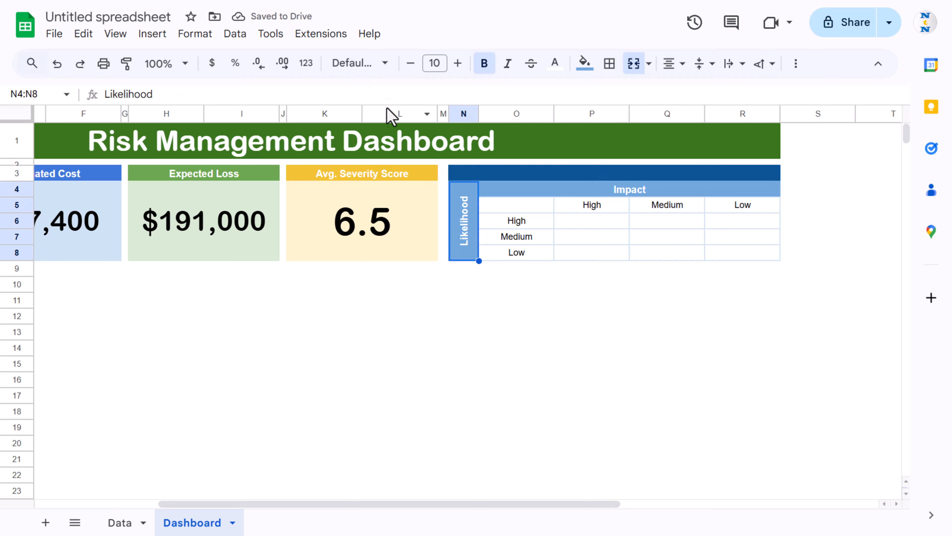
{"action": "left_click_drag", "start_coordinate": [287, 94], "coordinate": [77, 93]}
{"action": "key", "text": "ctrl+c"}
{"action": "key", "text": "Escape"}
{"action": "double_click", "coordinate": [665, 179]}
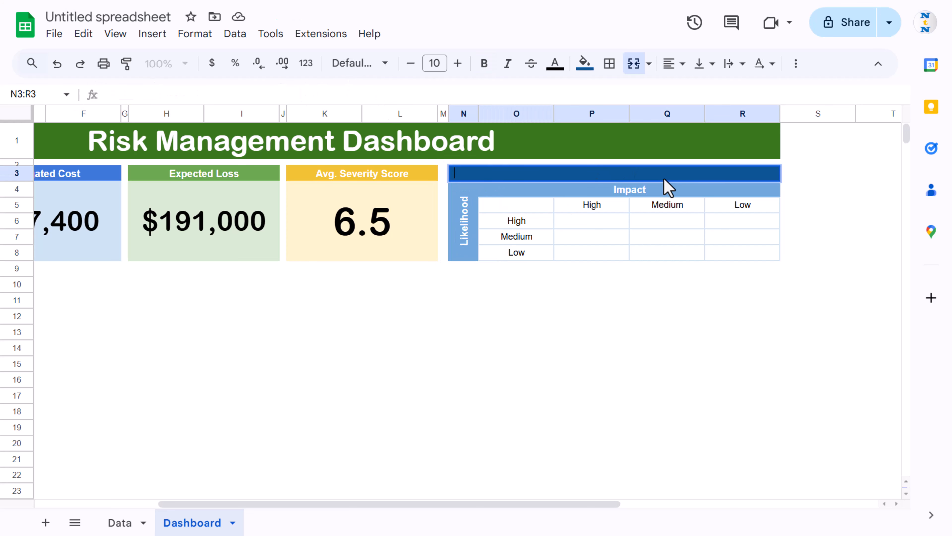
{"action": "key", "text": "ctrl+v"}
{"action": "type", "text": "Vs Impact"}
{"action": "key", "text": "ctrl+Return"}
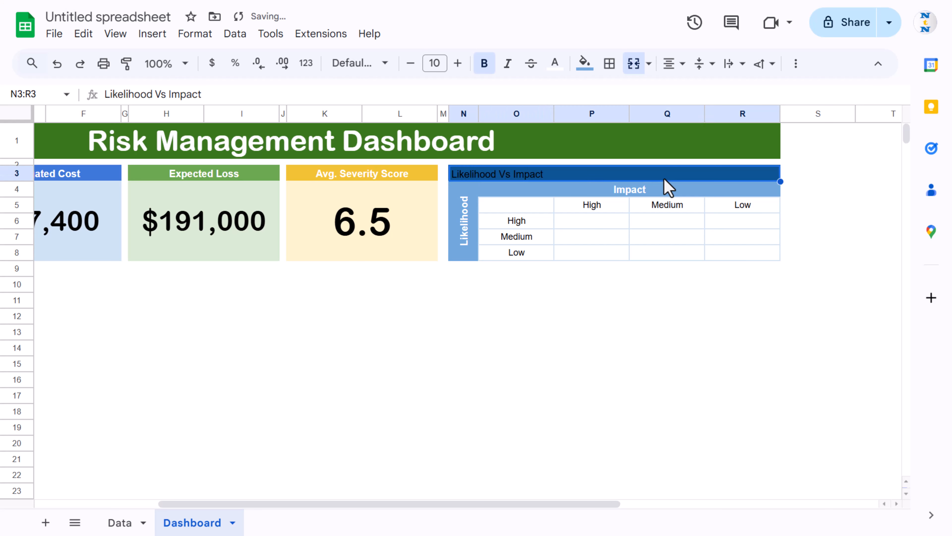
- Format the Likelihood Vs Impact title as white, bold and horizontally centered text
{"action": "left_click", "coordinate": [555, 63]}
{"action": "left_click", "coordinate": [708, 117]}
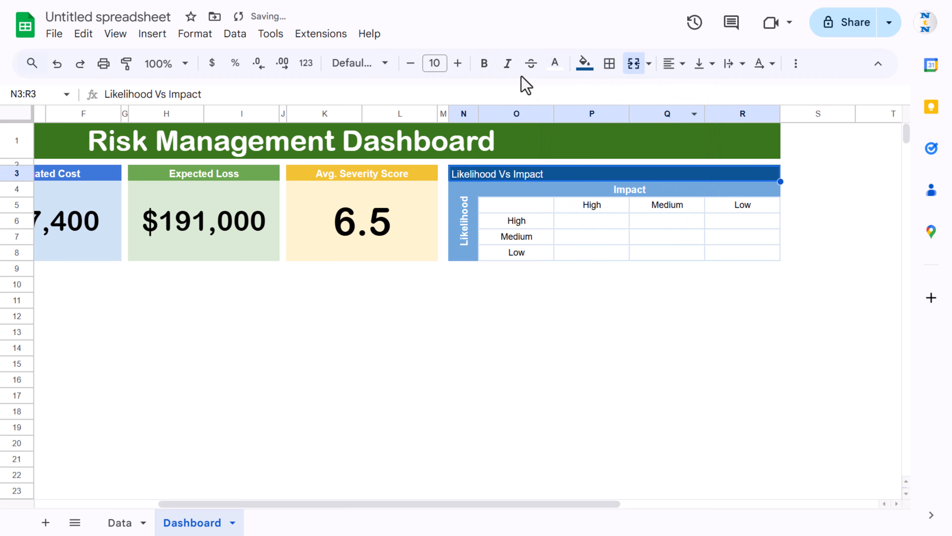
{"action": "left_click", "coordinate": [484, 63]}
{"action": "left_click", "coordinate": [669, 63]}
{"action": "left_click", "coordinate": [693, 93]}
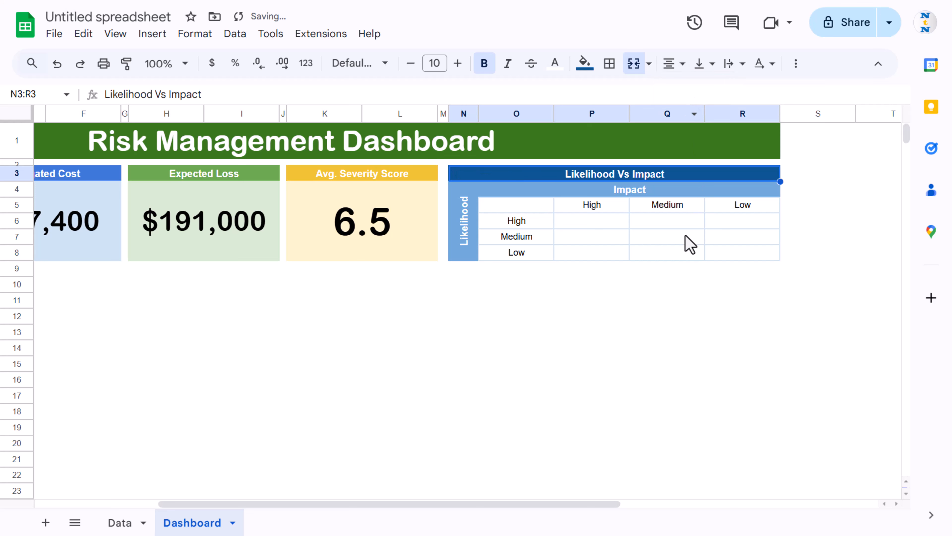
- Fill the High, Medium and Low labels in P5:R5 and O6:O8 with pale blue and make them bold
{"action": "left_click", "coordinate": [685, 240]}
{"action": "left_click", "coordinate": [614, 221]}
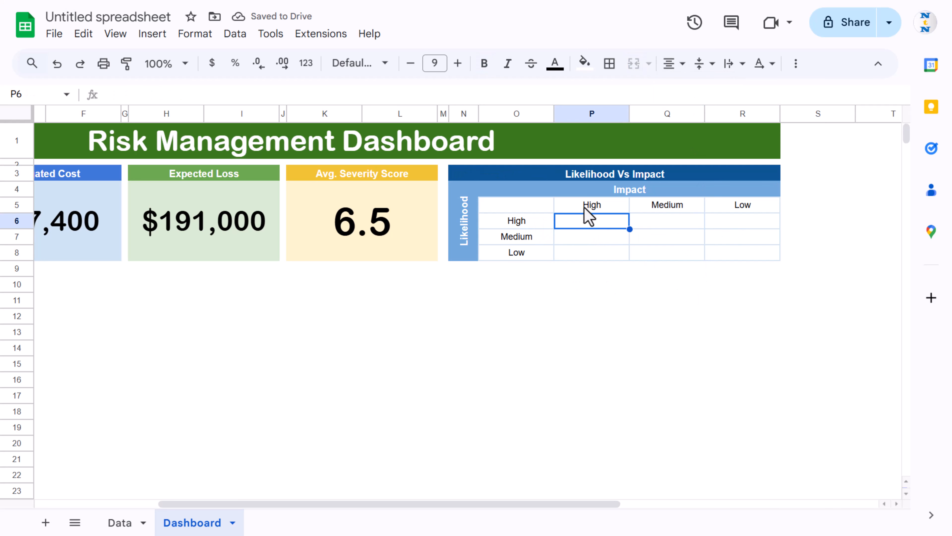
{"action": "left_click_drag", "start_coordinate": [584, 209], "coordinate": [728, 207]}
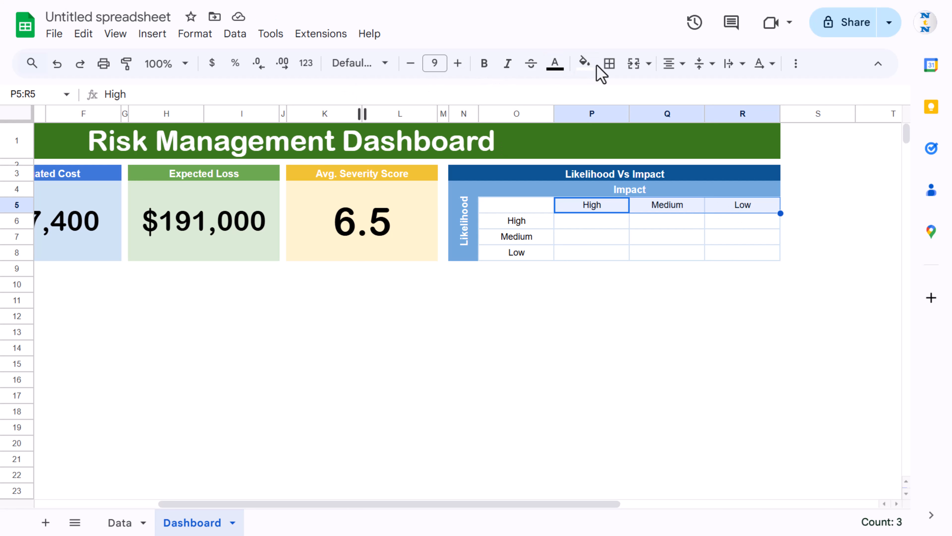
{"action": "left_click", "coordinate": [585, 63]}
{"action": "left_click", "coordinate": [684, 190]}
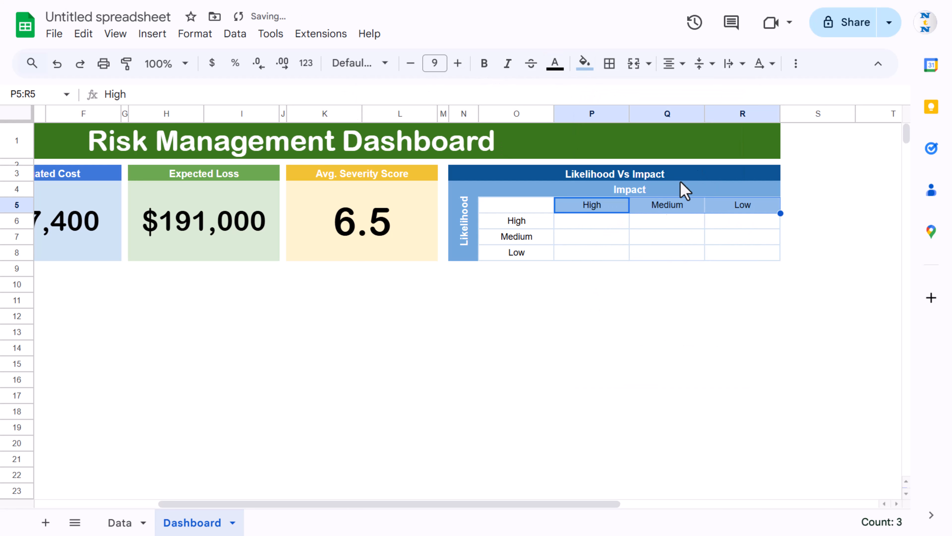
{"action": "left_click", "coordinate": [586, 65]}
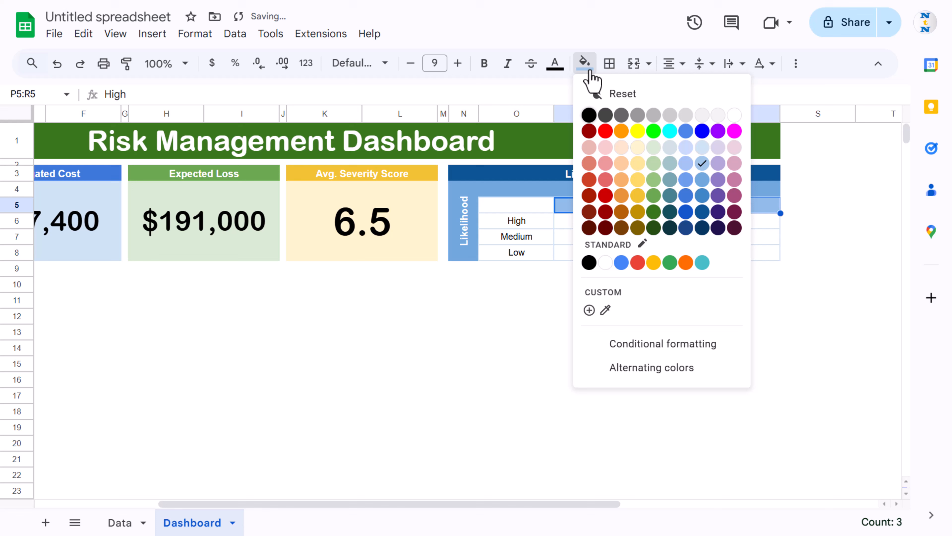
{"action": "left_click", "coordinate": [707, 152]}
{"action": "left_click_drag", "start_coordinate": [535, 221], "coordinate": [532, 253]}
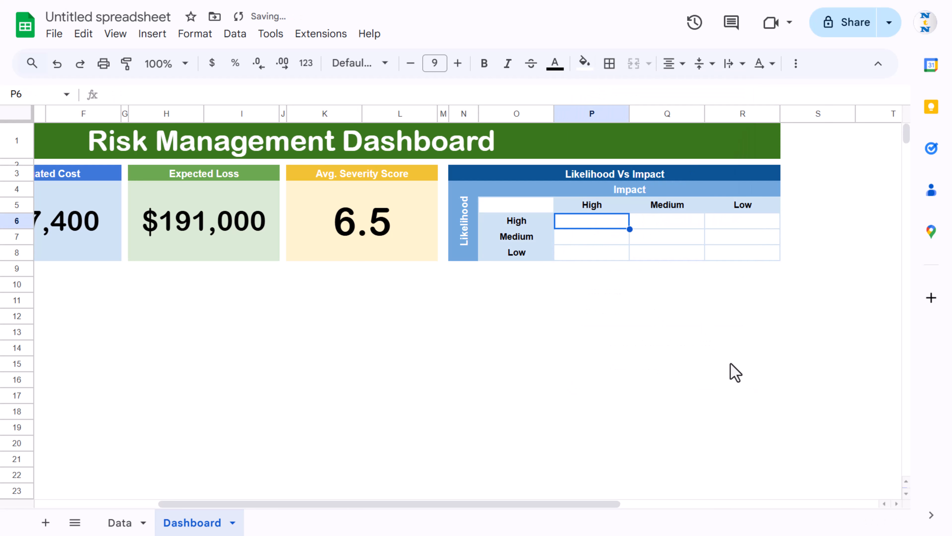
- Begin a COUNTIFS formula in cell P6
{"action": "type", "text": "=cou"}
{"action": "key", "text": "Down"}
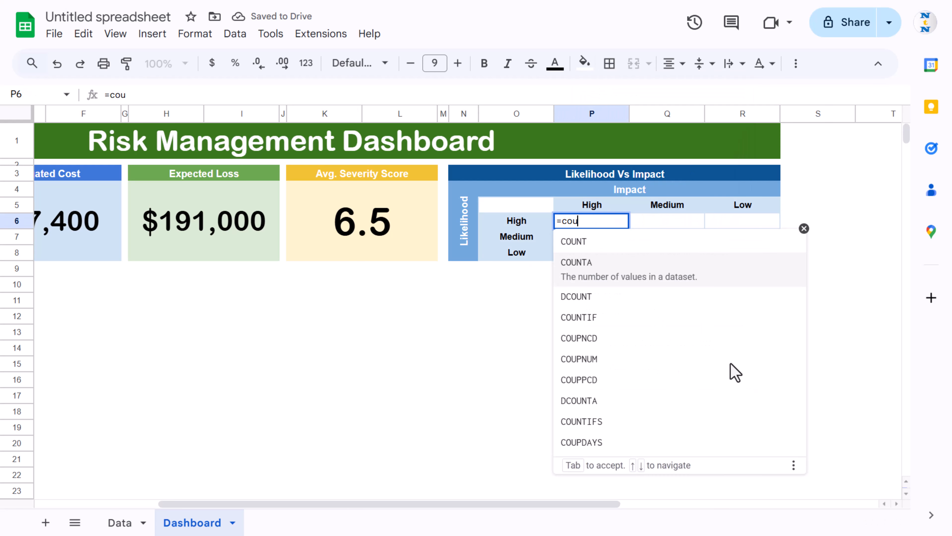
{"action": "key", "text": "Down"}
{"action": "key", "text": "Down"}
{"action": "key", "text": "Down"}
{"action": "key", "text": "Down"}
{"action": "key", "text": "Down"}
{"action": "key", "text": "Down"}
{"action": "key", "text": "Down"}
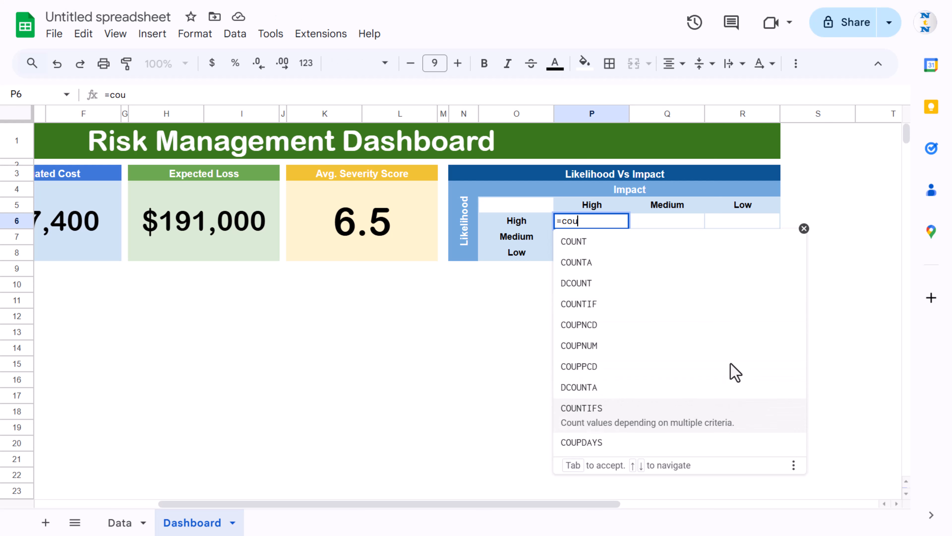
{"action": "key", "text": "Tab"}
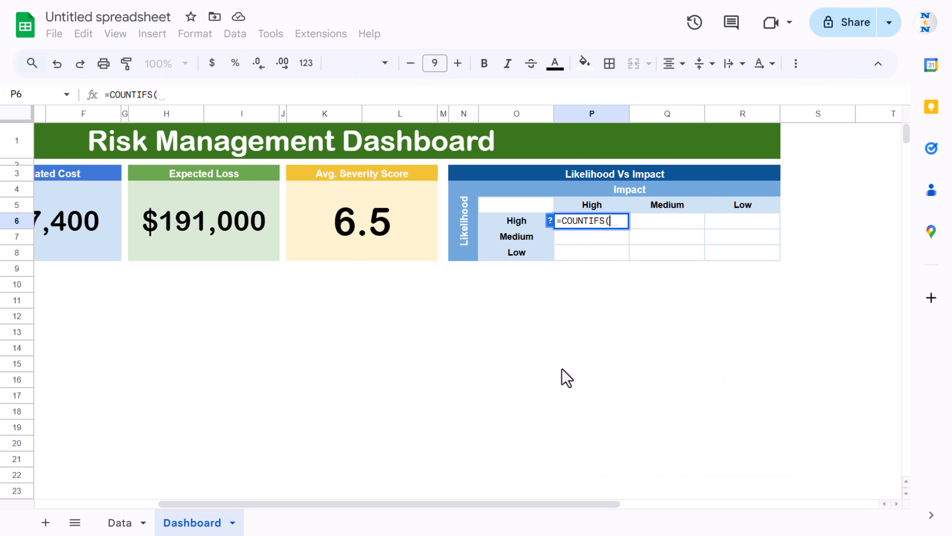
- Add the first criteria pair to the COUNTIFS formula: the Data sheet's Impact column as Data!$C:$C, matched against P$5
{"action": "left_click", "coordinate": [129, 522]}
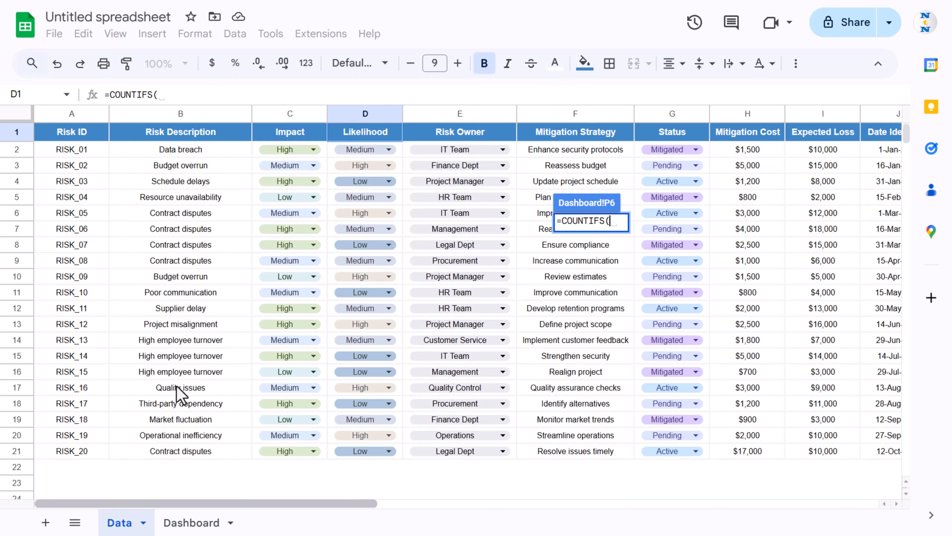
{"action": "left_click", "coordinate": [290, 113]}
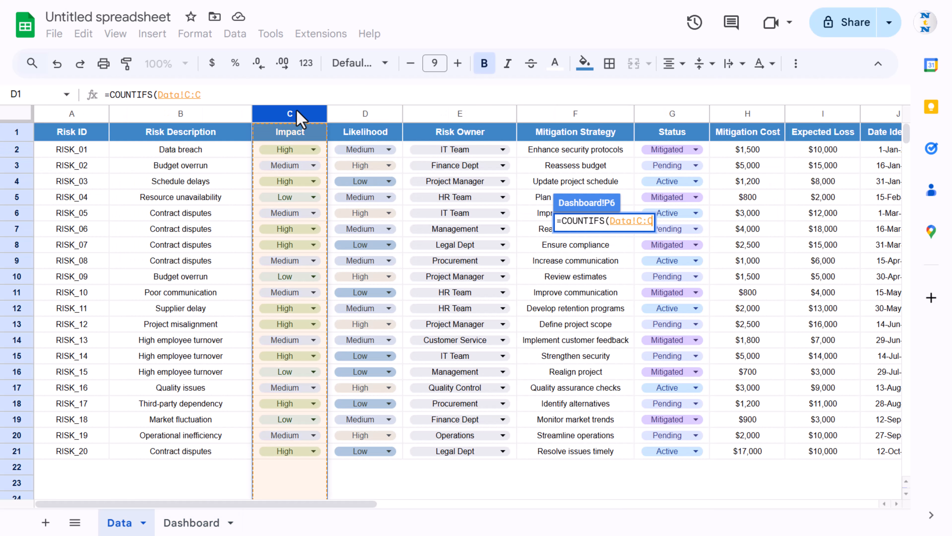
{"action": "key", "text": "F4"}
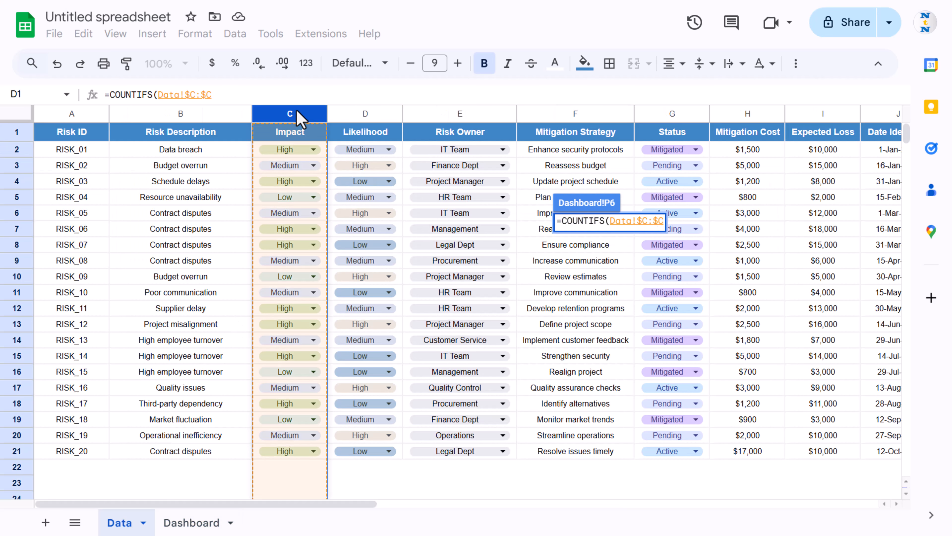
{"action": "type", "text": ","}
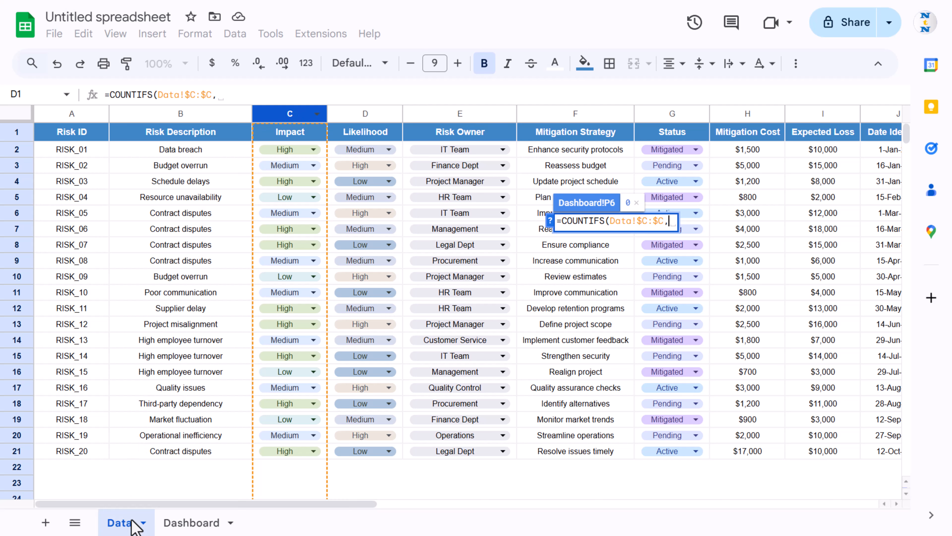
{"action": "left_click", "coordinate": [190, 523]}
{"action": "left_click", "coordinate": [665, 210]}
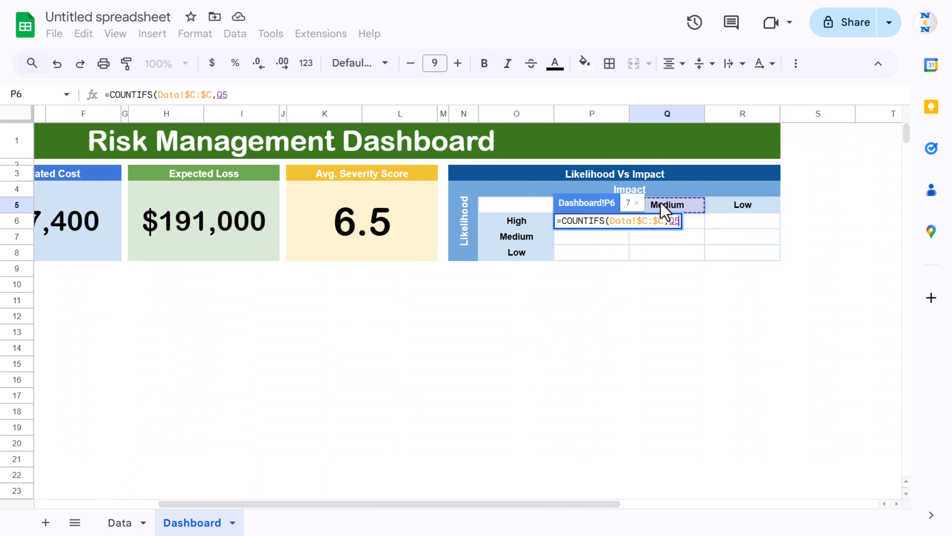
{"action": "key", "text": "Left"}
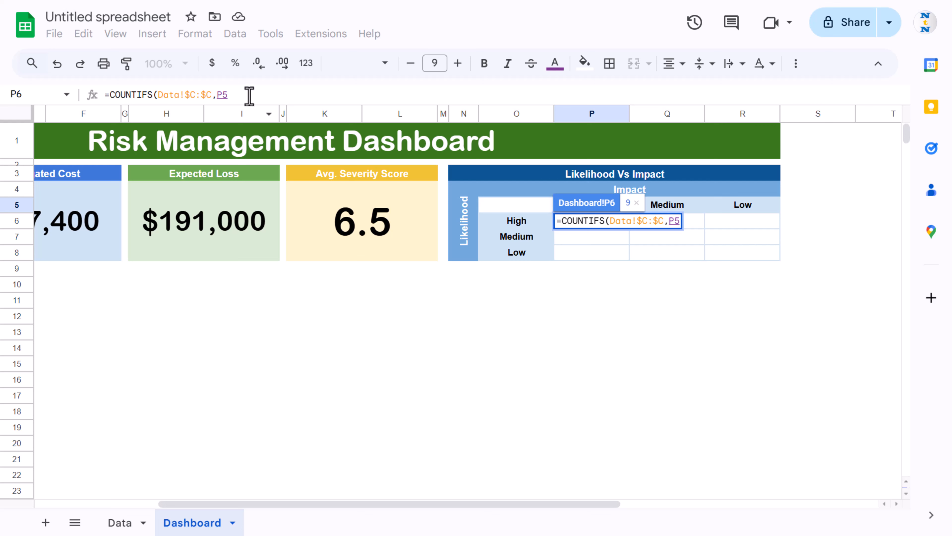
{"action": "left_click", "coordinate": [221, 95]}
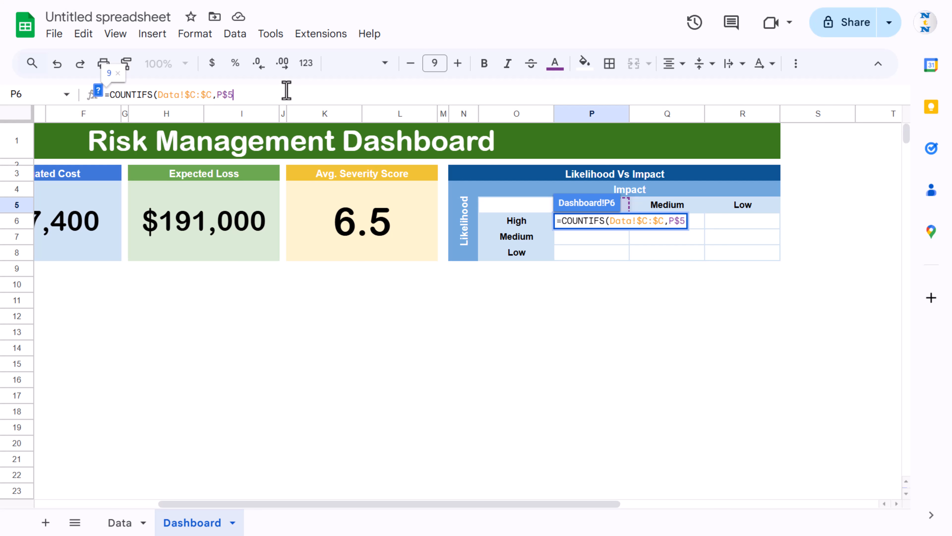
- Add the Likelihood column Data!$D:$D with criterion $O6 as the second pair and complete the COUNTIFS formula in P6
{"action": "type", "text": ","}
{"action": "left_click", "coordinate": [120, 522]}
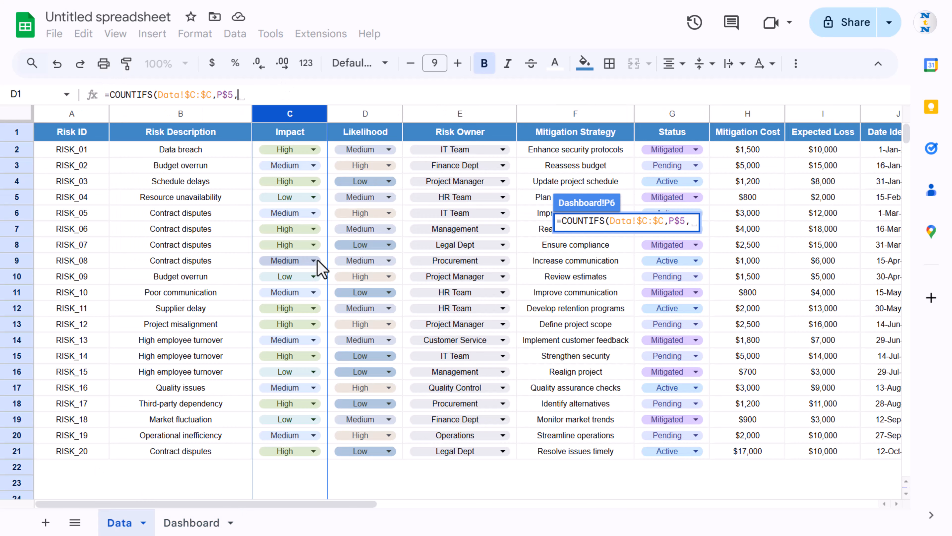
{"action": "left_click", "coordinate": [379, 114]}
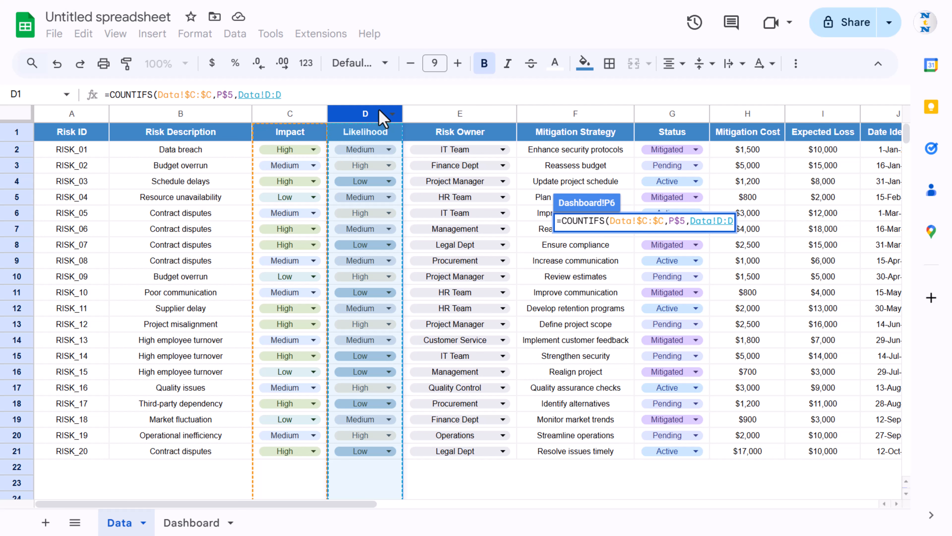
{"action": "key", "text": "F4"}
{"action": "type", "text": ","}
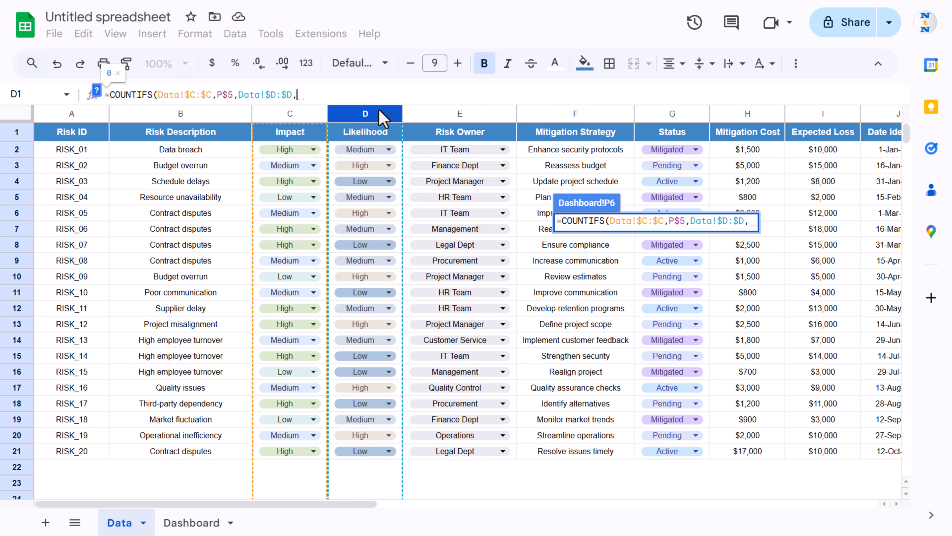
{"action": "left_click", "coordinate": [231, 515]}
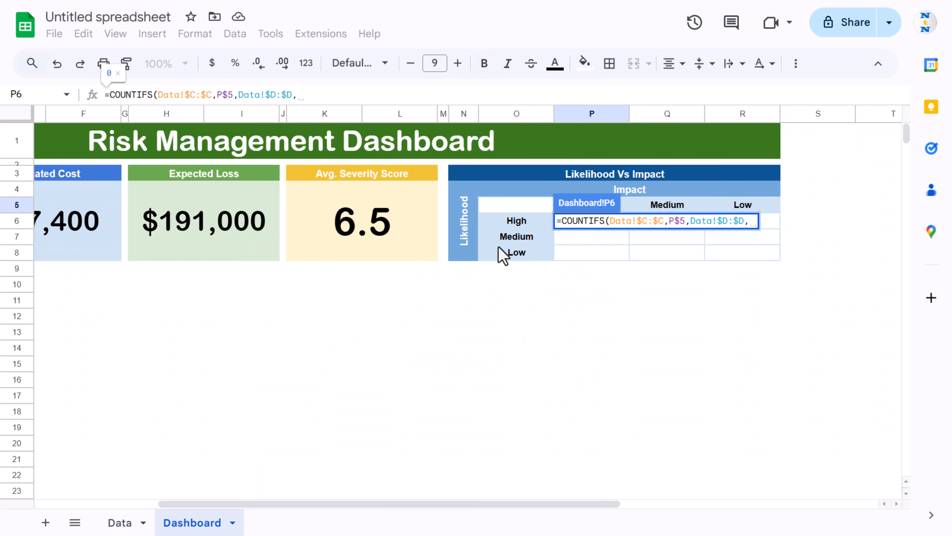
{"action": "left_click", "coordinate": [522, 225]}
{"action": "left_click", "coordinate": [299, 95]}
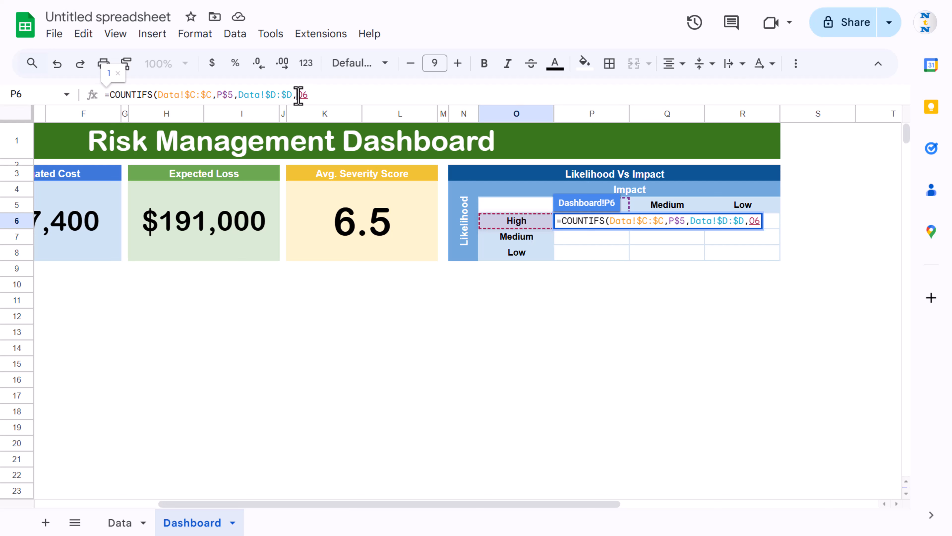
{"action": "type", "text": "$O6"}
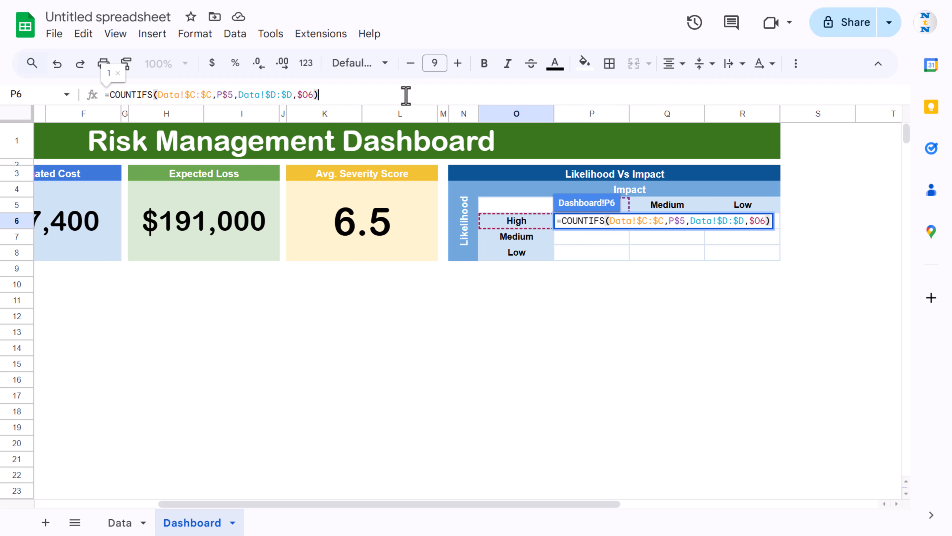
{"action": "key", "text": "Return"}
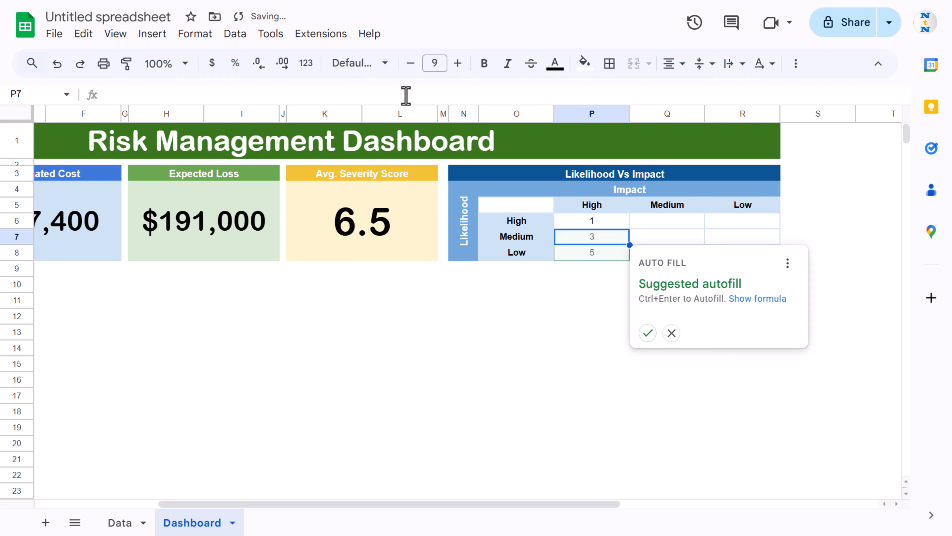
- Copy the COUNTIFS formula from P6 into the whole matrix range P6:R8
{"action": "key", "text": "Up"}
{"action": "key", "text": "shift+Down"}
{"action": "key", "text": "shift+Down"}
{"action": "key", "text": "shift+Right"}
{"action": "key", "text": "shift+Right"}
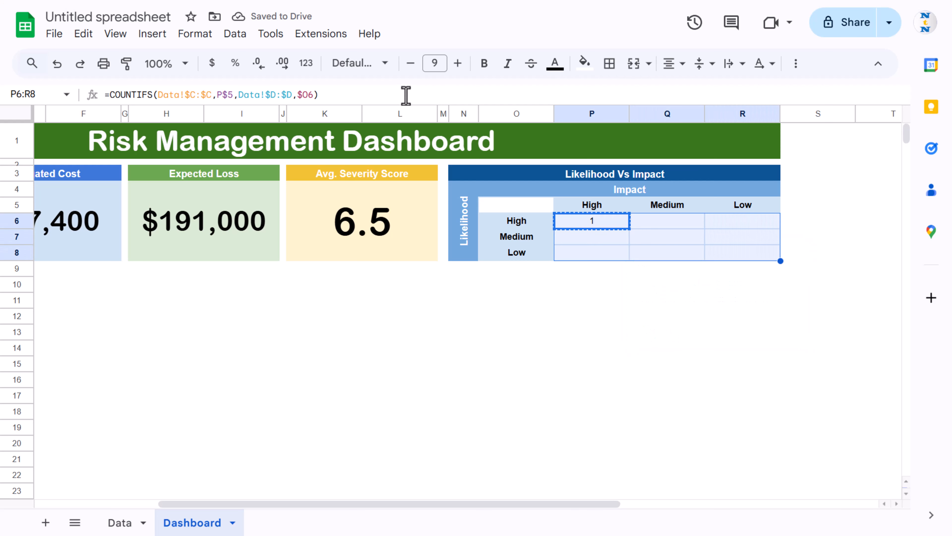
{"action": "key", "text": "ctrl+v"}
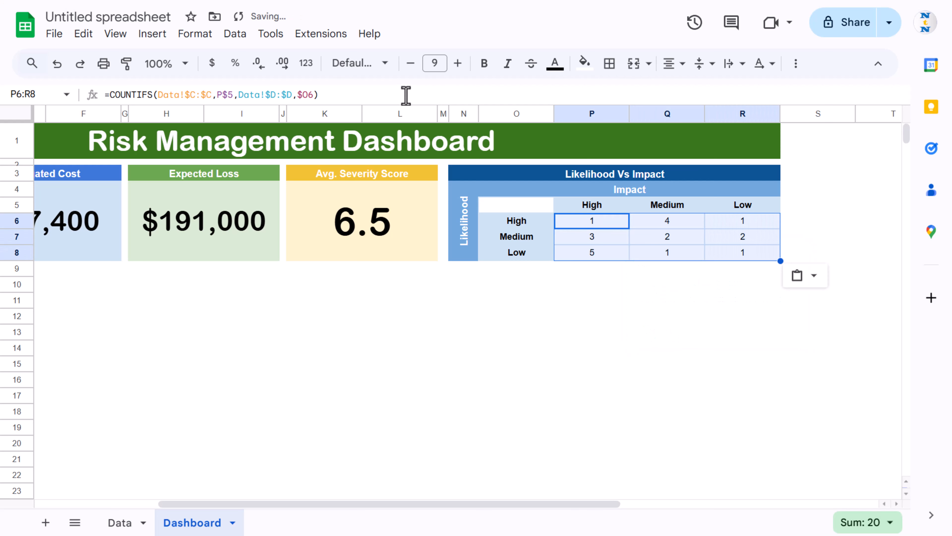
- Apply a white-to-red color scale conditional format to the Likelihood Vs Impact matrix values in P6:R8
{"action": "left_click", "coordinate": [733, 348]}
{"action": "left_click_drag", "start_coordinate": [606, 226], "coordinate": [759, 260]}
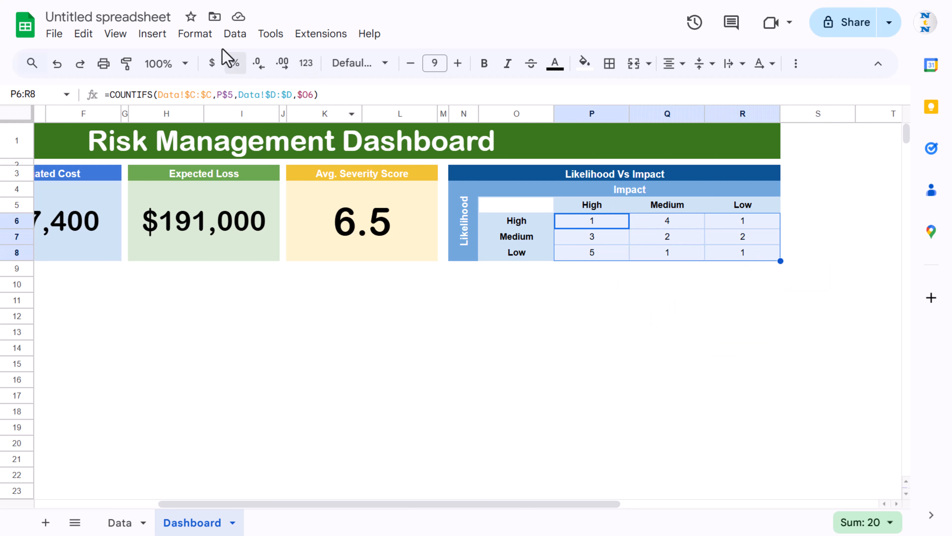
{"action": "left_click", "coordinate": [195, 34]}
{"action": "left_click", "coordinate": [235, 319]}
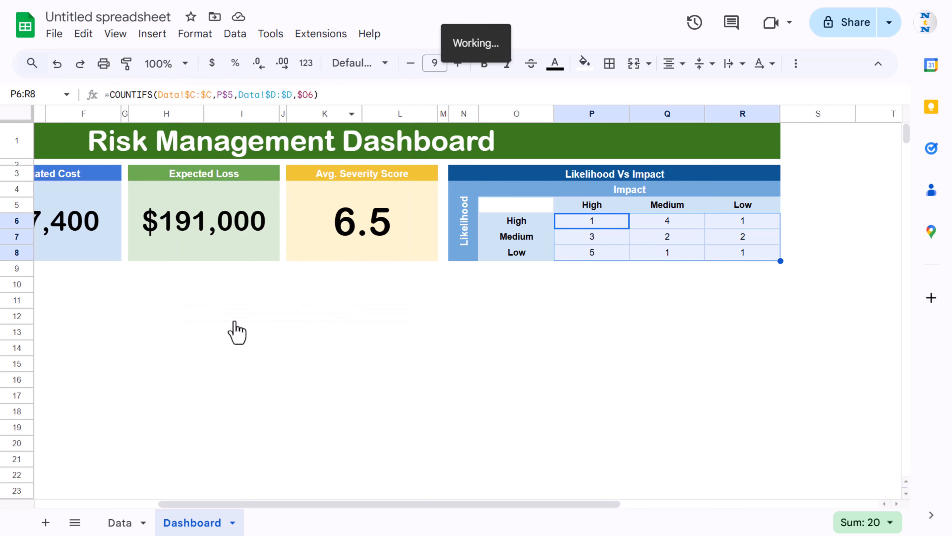
{"action": "left_click", "coordinate": [855, 117]}
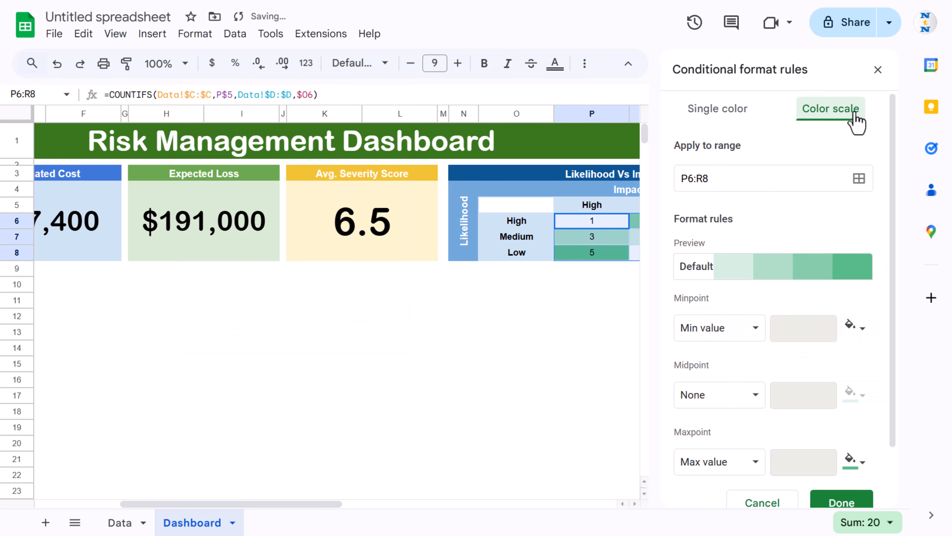
{"action": "left_click", "coordinate": [705, 276]}
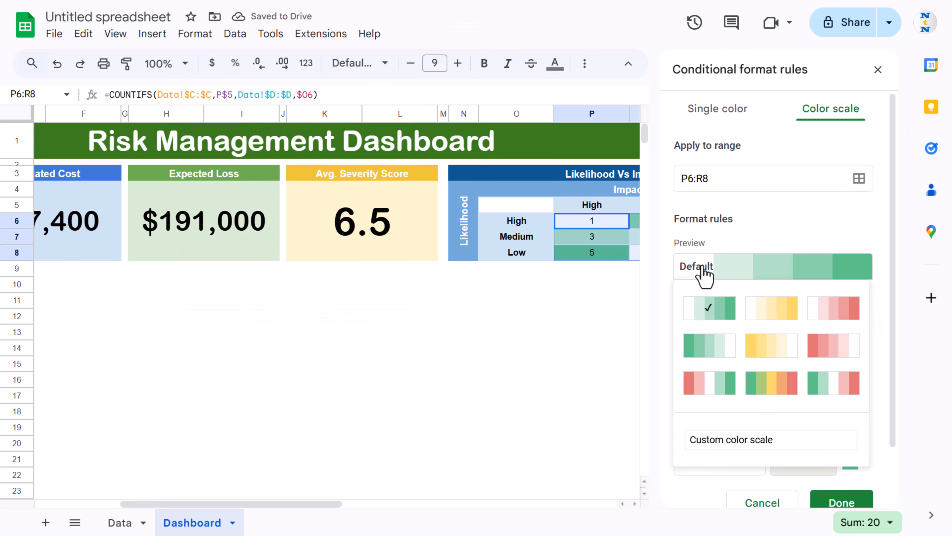
{"action": "left_click", "coordinate": [840, 315]}
{"action": "left_click", "coordinate": [844, 502]}
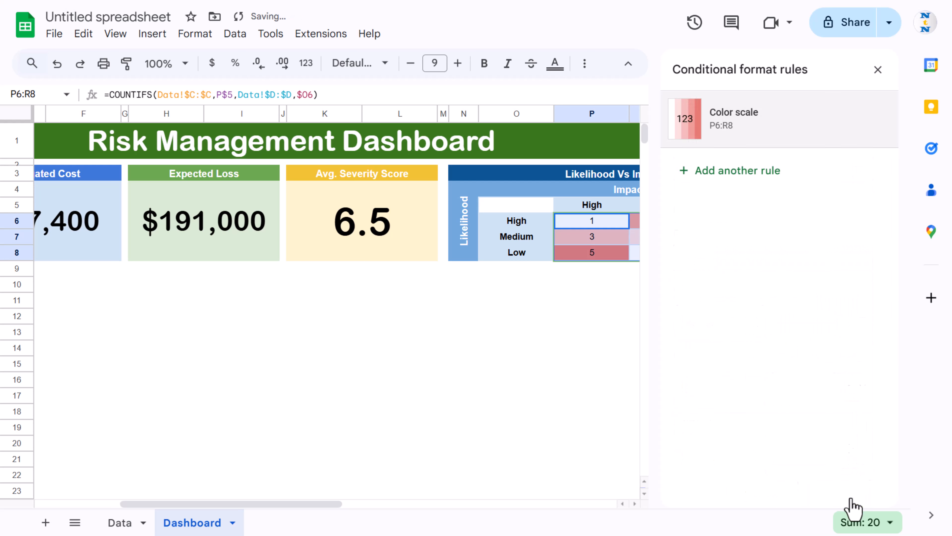
{"action": "left_click", "coordinate": [878, 71]}
{"action": "left_click", "coordinate": [666, 316]}
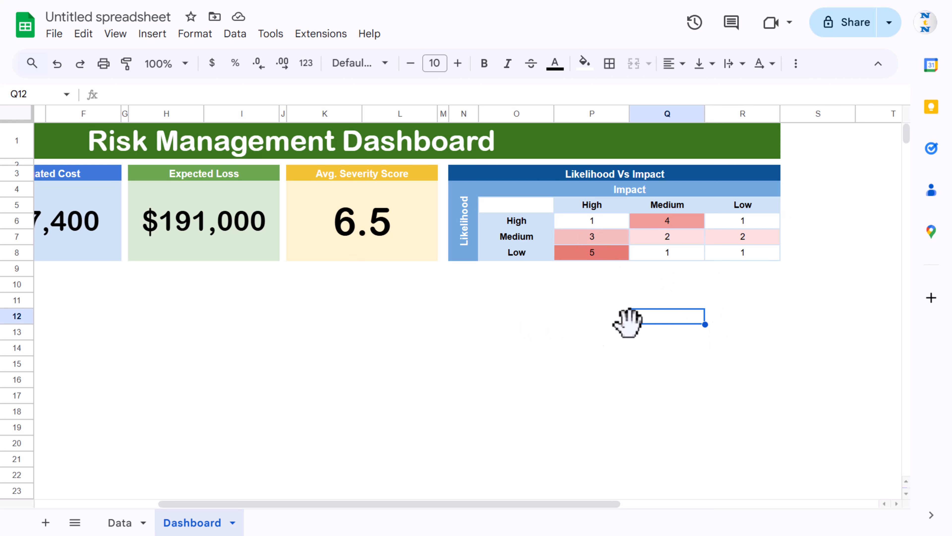
- Insert a chart on the Dashboard sheet from empty cell E10 and make it a pie chart
{"action": "key", "text": "Home"}
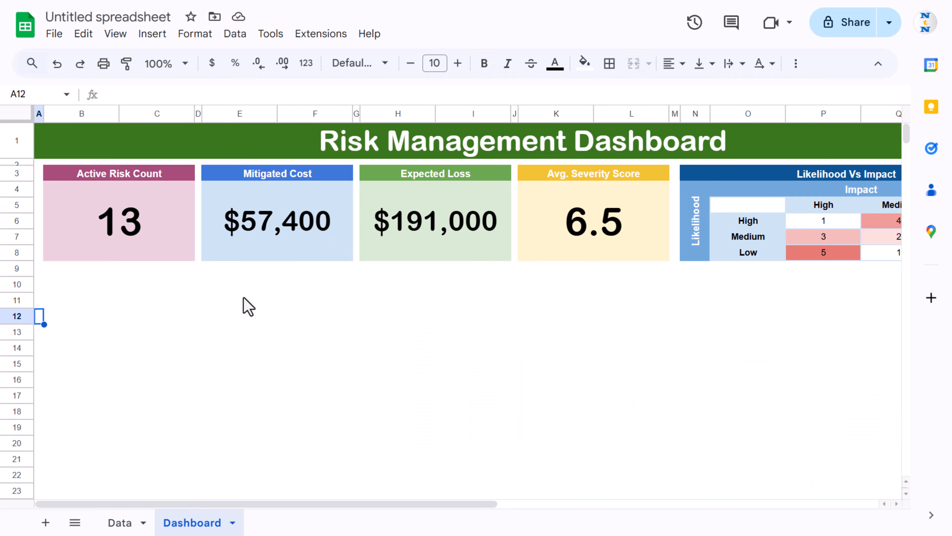
{"action": "left_click", "coordinate": [240, 287]}
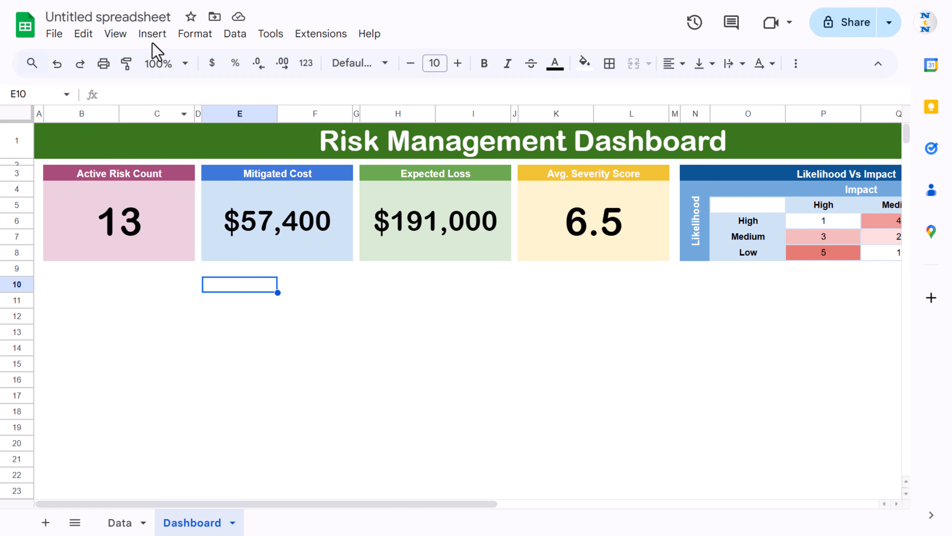
{"action": "left_click", "coordinate": [152, 34]}
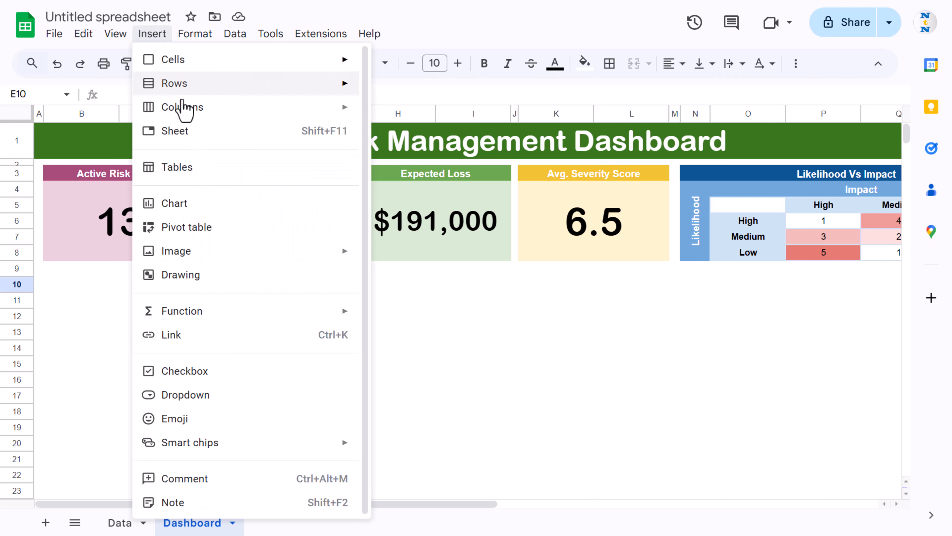
{"action": "left_click", "coordinate": [195, 202]}
{"action": "left_click", "coordinate": [773, 185]}
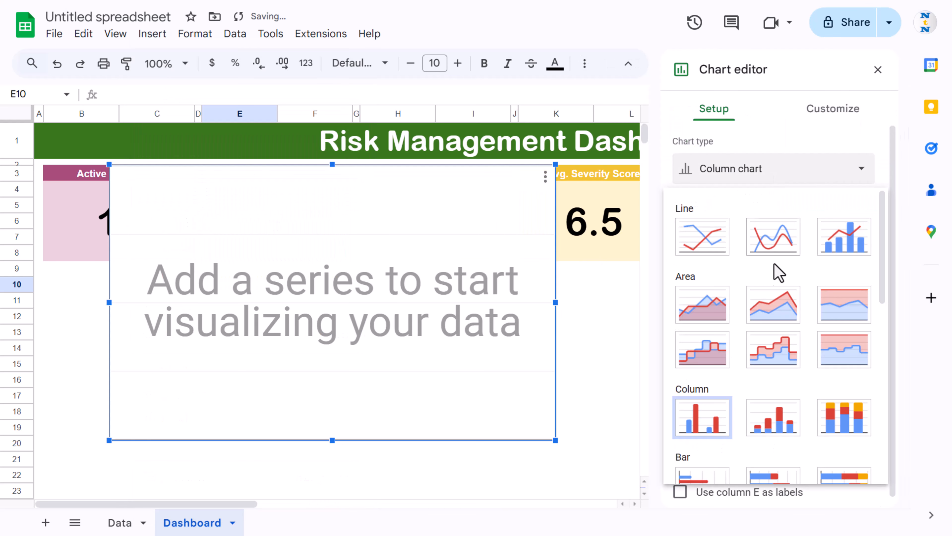
{"action": "scroll", "coordinate": [778, 273], "scroll_direction": "down", "scroll_amount": 5}
{"action": "left_click", "coordinate": [708, 259]}
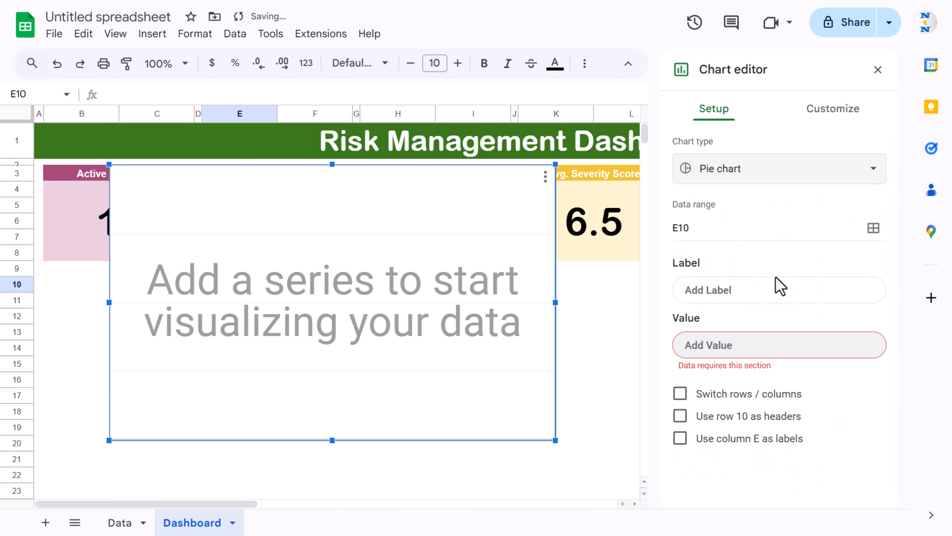
- Set the pie chart's data range to the Data sheet's Status column, Data!G:G, with aggregation and row 1 used as headers
{"action": "left_click", "coordinate": [717, 228]}
{"action": "left_click_drag", "start_coordinate": [730, 228], "coordinate": [680, 228]}
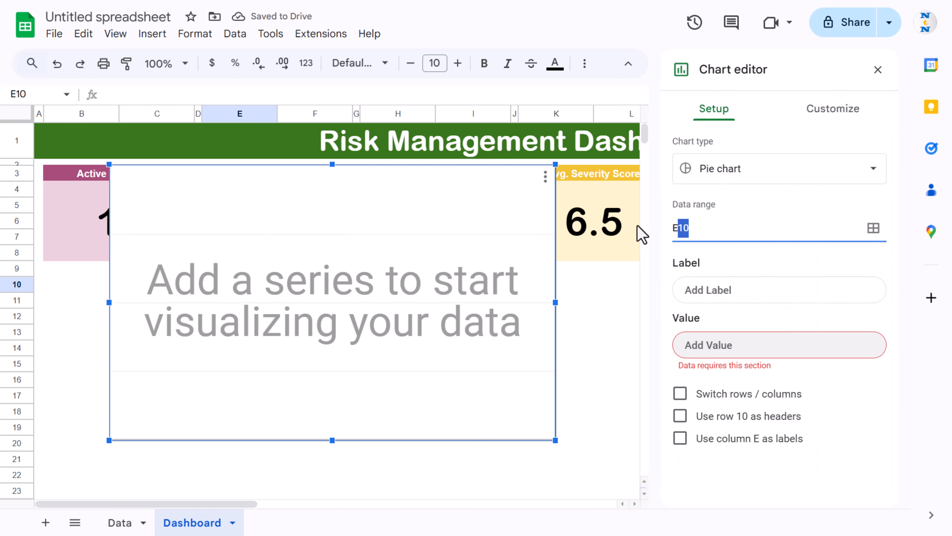
{"action": "left_click", "coordinate": [874, 228]}
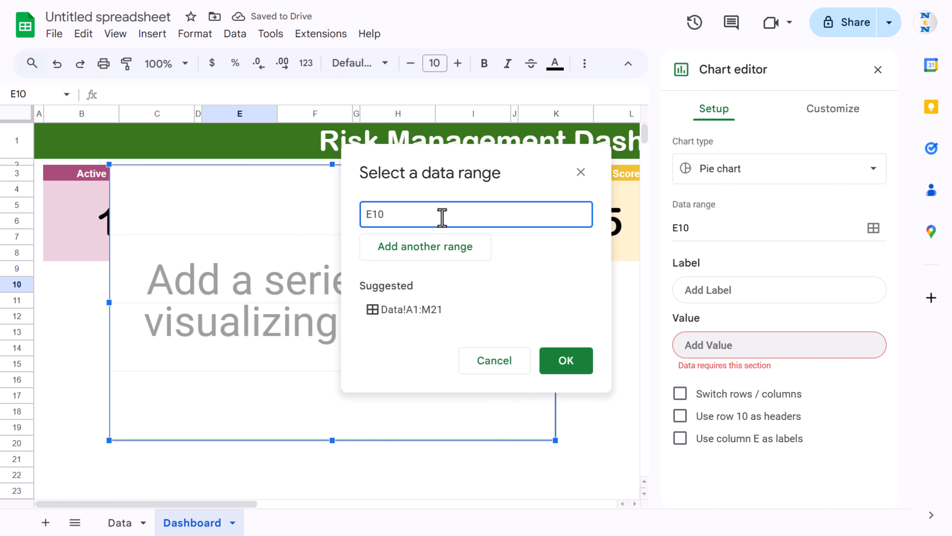
{"action": "key", "text": "BackSpace"}
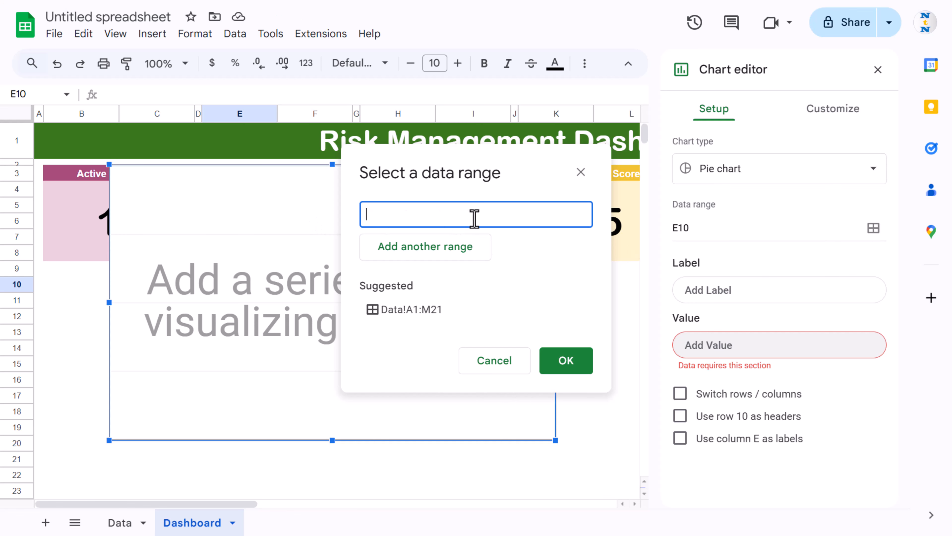
{"action": "left_click", "coordinate": [119, 526]}
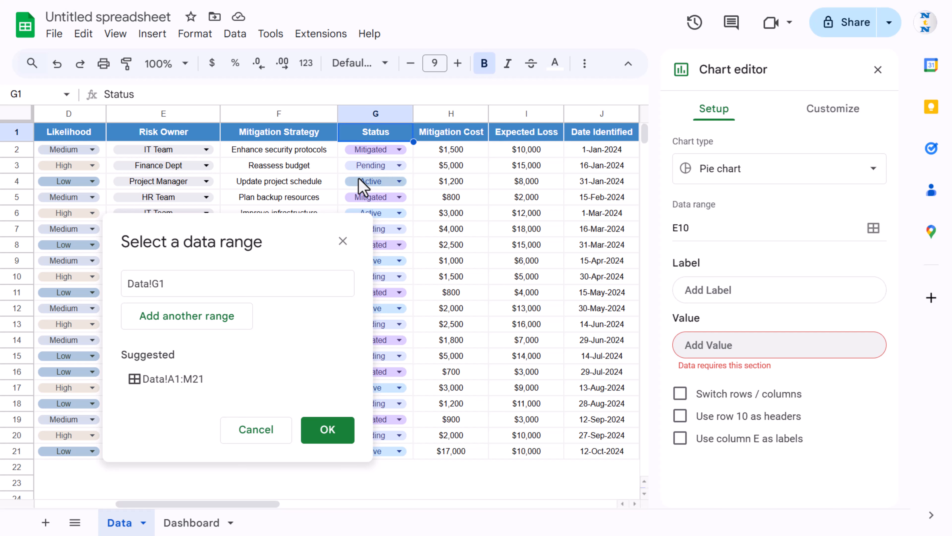
{"action": "left_click", "coordinate": [385, 113]}
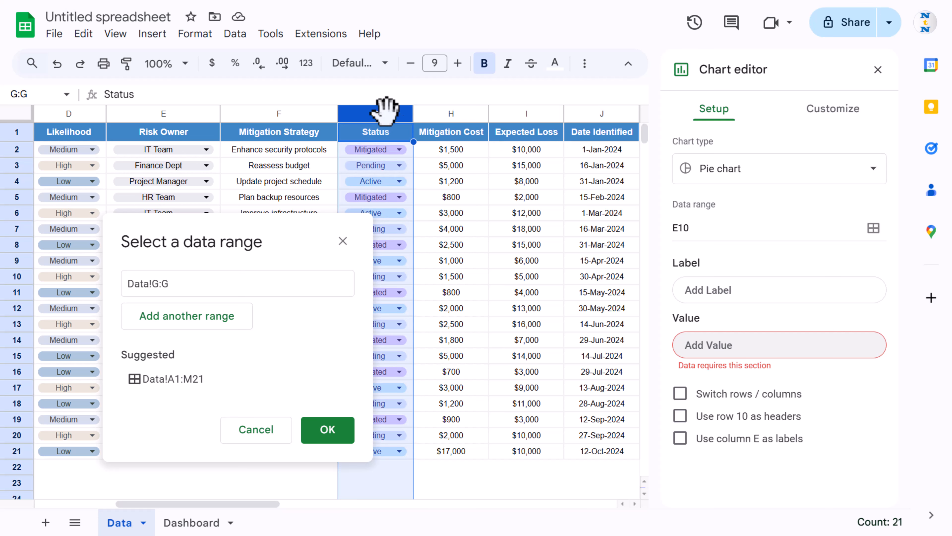
{"action": "left_click", "coordinate": [327, 429]}
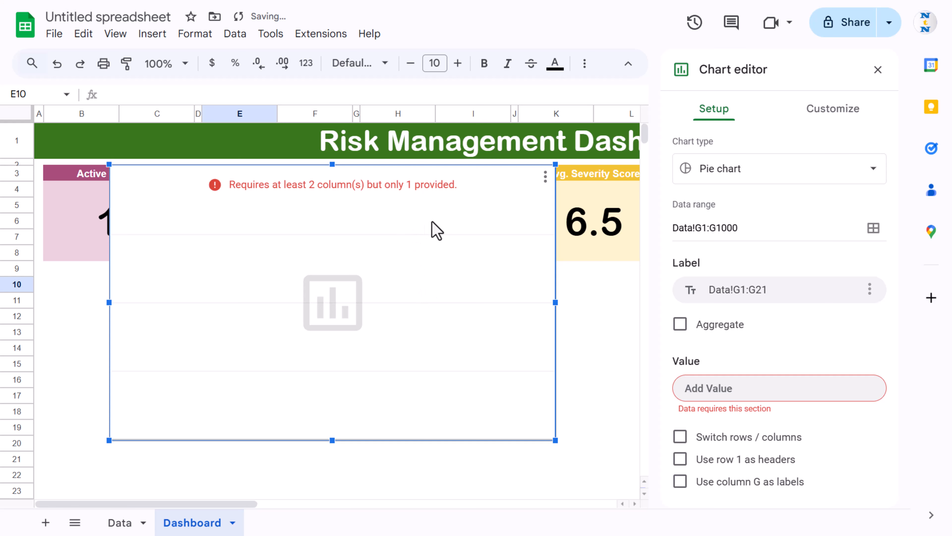
{"action": "left_click", "coordinate": [680, 324]}
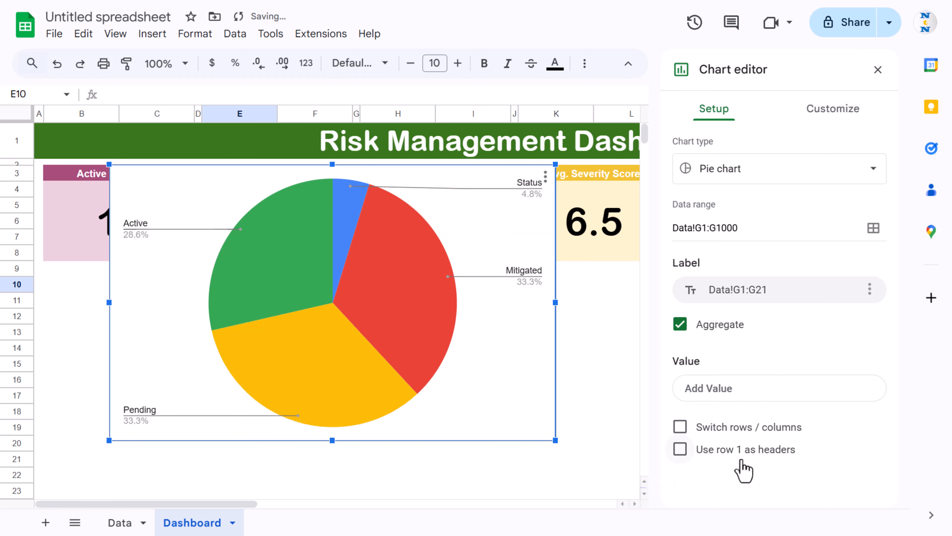
{"action": "left_click", "coordinate": [679, 449]}
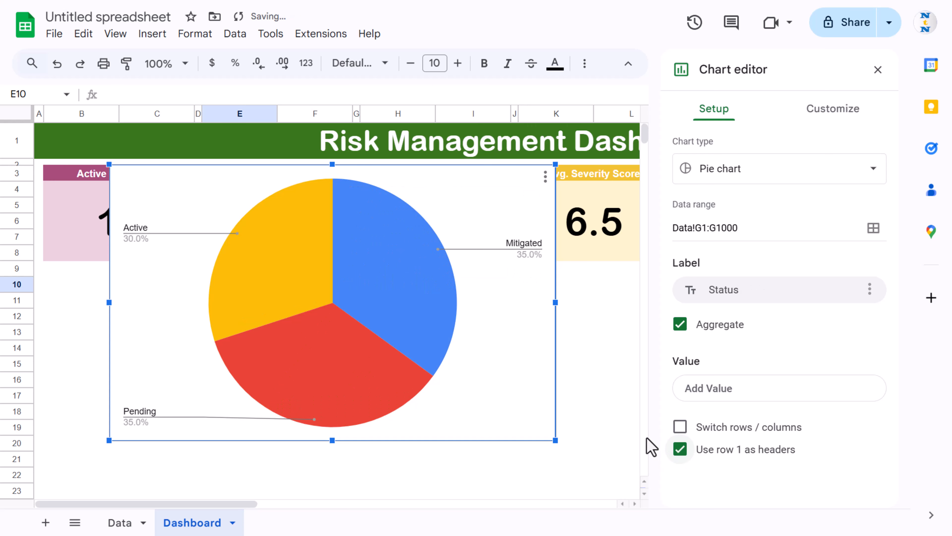
- Turn on the 3D chart style for the status pie chart
{"action": "left_click", "coordinate": [838, 113]}
{"action": "left_click", "coordinate": [737, 150]}
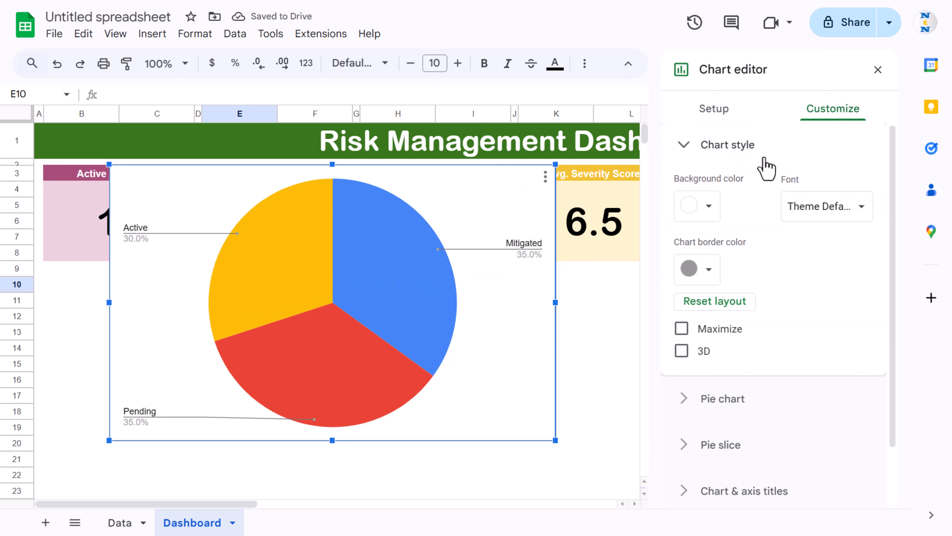
{"action": "left_click", "coordinate": [682, 351]}
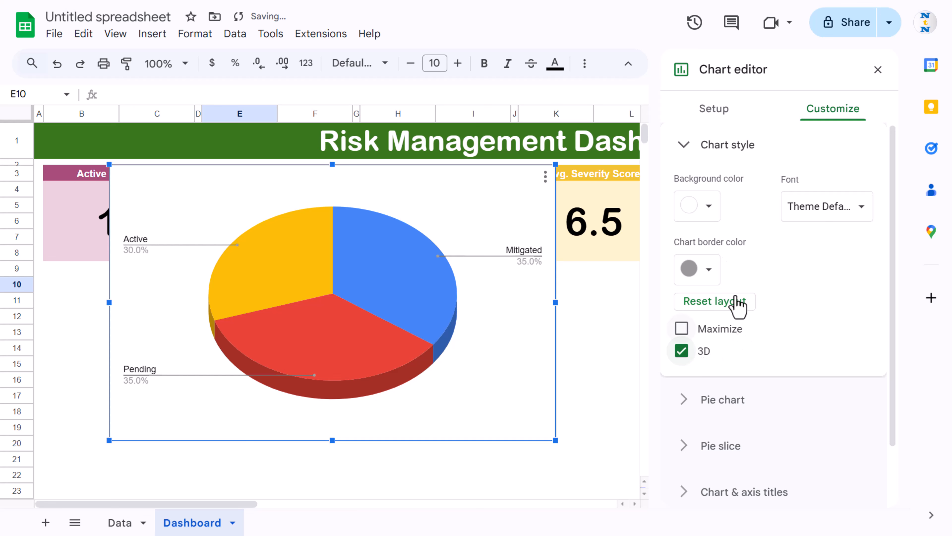
{"action": "left_click", "coordinate": [720, 152]}
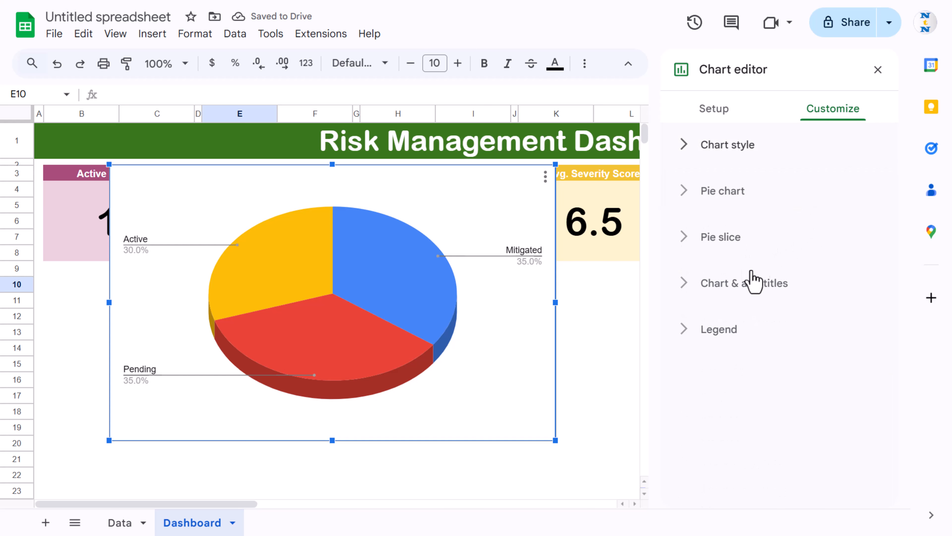
- Set the pie chart's legend position to Bottom and its slice label to Value
{"action": "left_click", "coordinate": [729, 330]}
{"action": "left_click", "coordinate": [752, 397]}
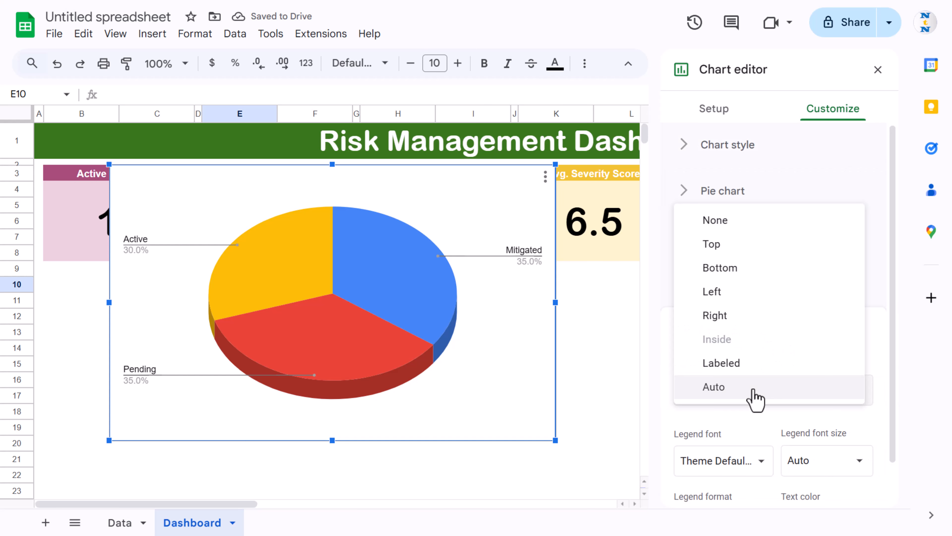
{"action": "left_click", "coordinate": [733, 270]}
{"action": "left_click", "coordinate": [731, 193]}
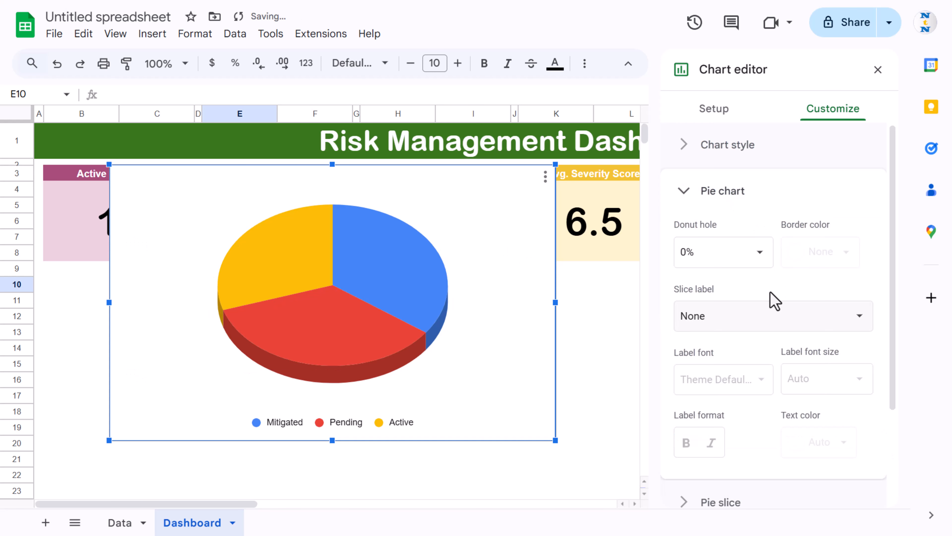
{"action": "left_click", "coordinate": [767, 319]}
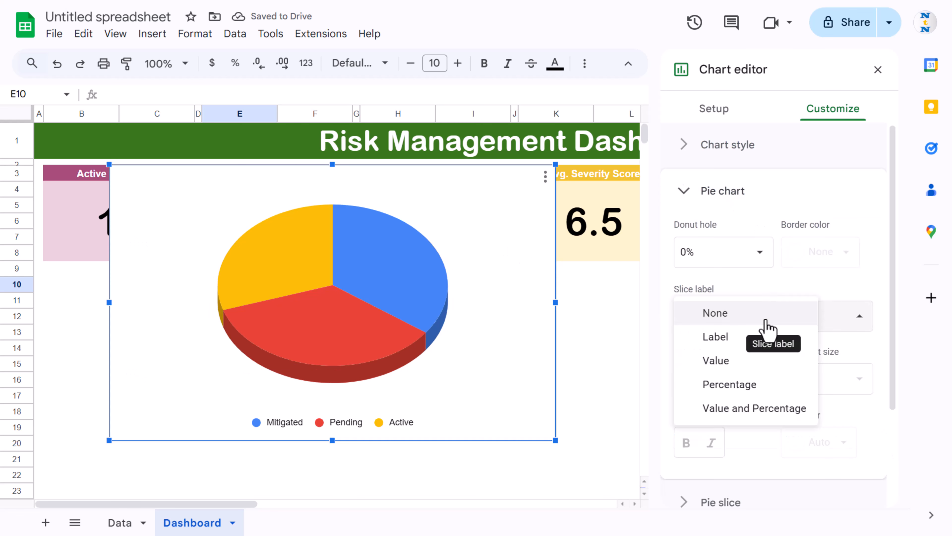
{"action": "left_click", "coordinate": [737, 362]}
{"action": "left_click", "coordinate": [731, 191]}
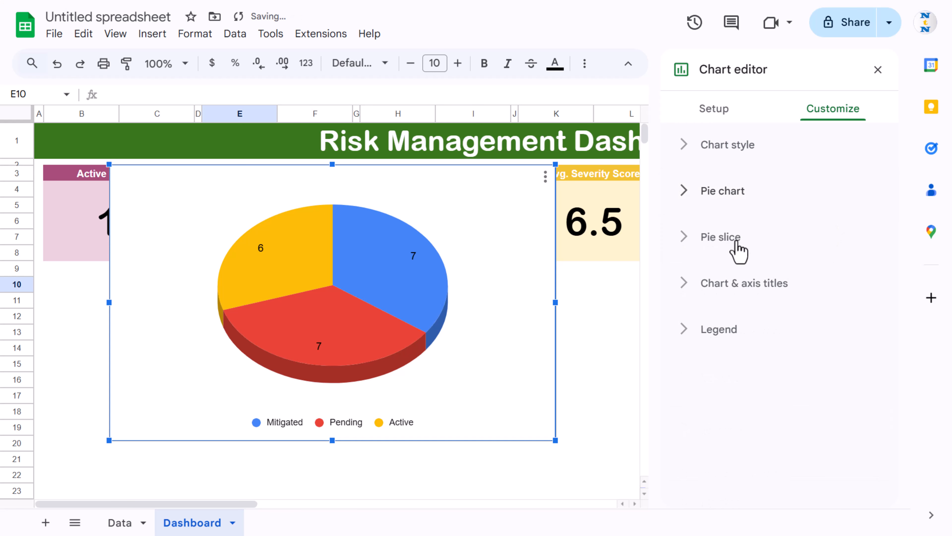
- Color the Mitigated slice of the pie chart green
{"action": "left_click", "coordinate": [731, 237]}
{"action": "scroll", "coordinate": [799, 344], "scroll_direction": "down", "scroll_amount": 1}
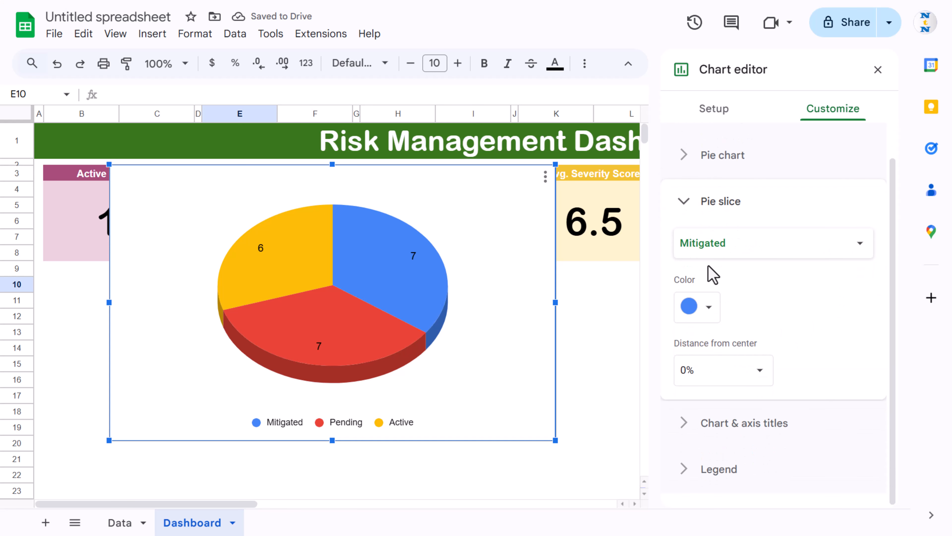
{"action": "left_click", "coordinate": [711, 309]}
{"action": "left_click", "coordinate": [768, 226]}
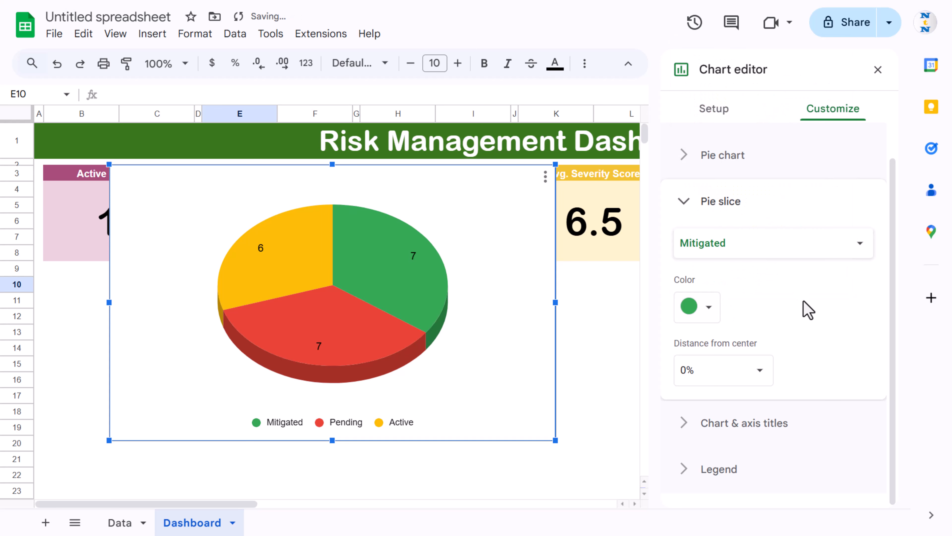
- Color the Pending slice of the pie chart light red
{"action": "left_click", "coordinate": [784, 255]}
{"action": "left_click", "coordinate": [742, 274]}
{"action": "left_click", "coordinate": [723, 305]}
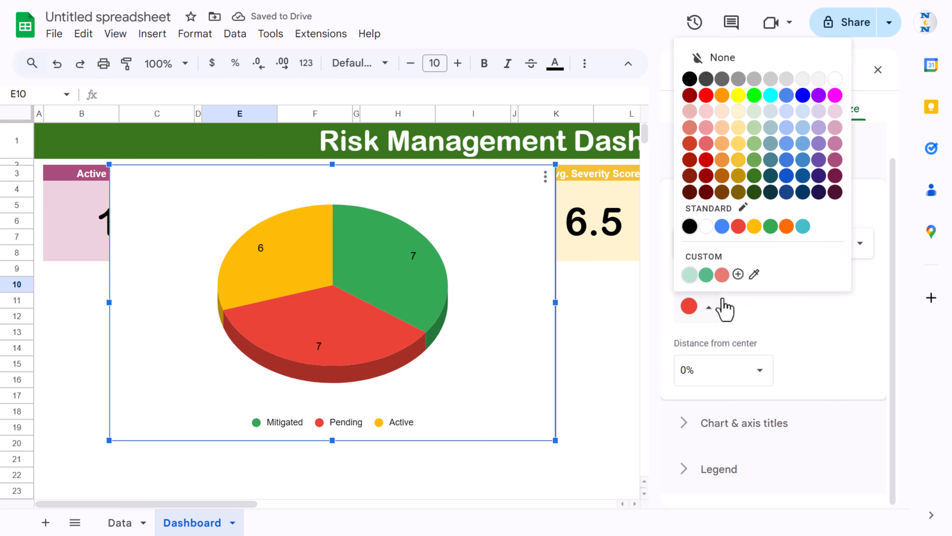
{"action": "left_click", "coordinate": [706, 127]}
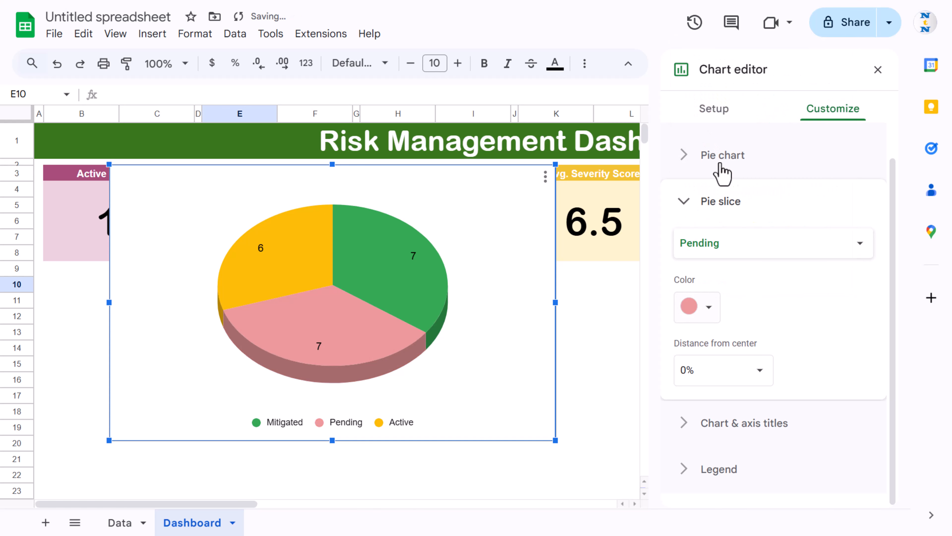
- Color the Active slice of the pie chart light blue
{"action": "left_click", "coordinate": [754, 259]}
{"action": "left_click", "coordinate": [750, 263]}
{"action": "left_click", "coordinate": [711, 309]}
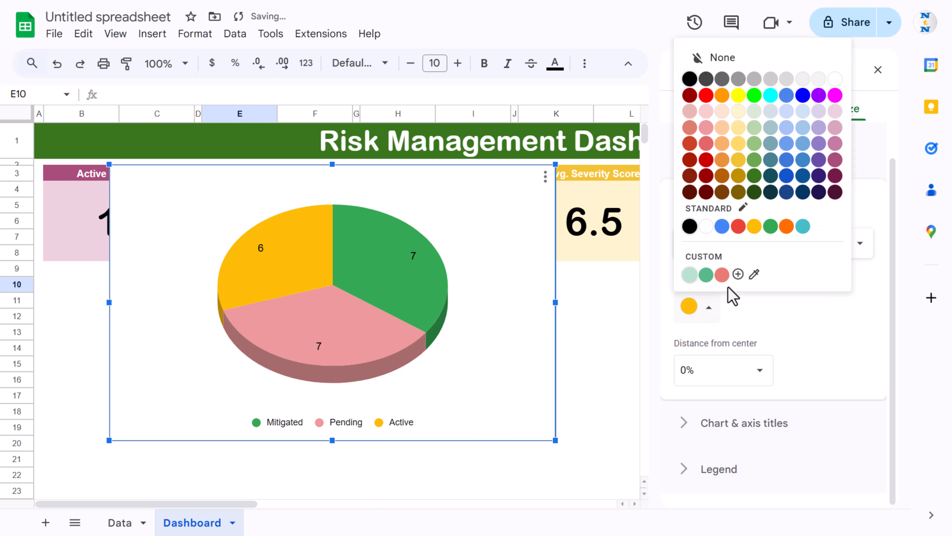
{"action": "left_click", "coordinate": [803, 145]}
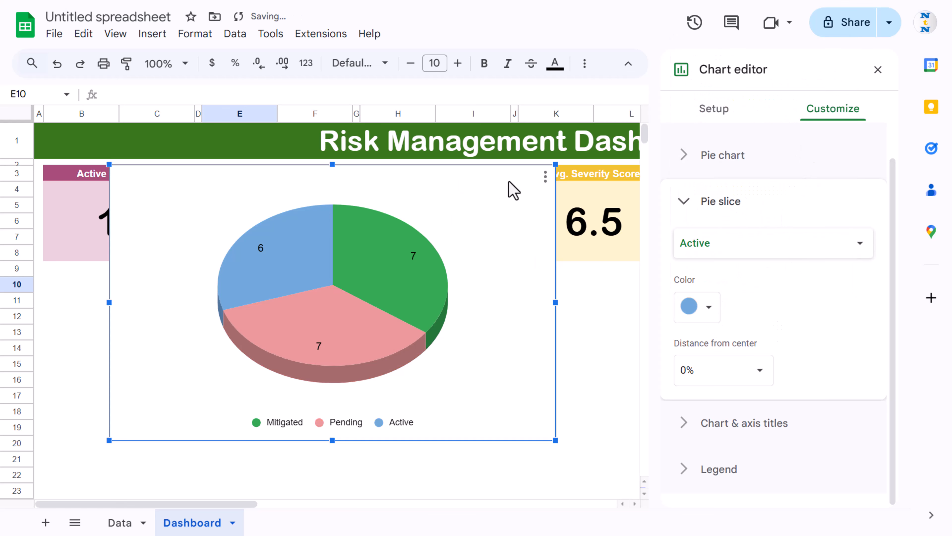
- Shrink the pie chart and place it below the Active Risk Count and Mitigated Cost cards, spanning about columns B to F, rows 9 to 19
{"action": "left_click_drag", "start_coordinate": [557, 162], "coordinate": [294, 313]}
{"action": "left_click", "coordinate": [722, 202]}
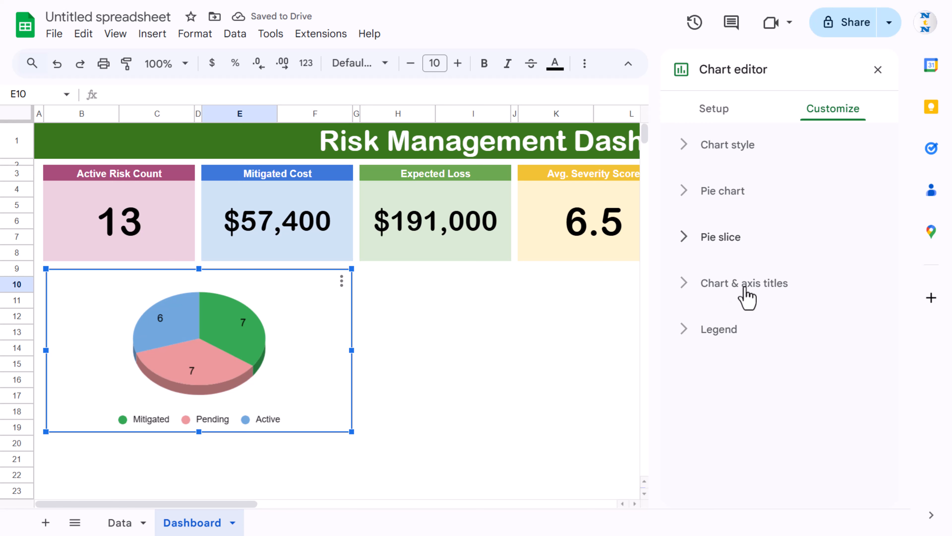
- Title the pie chart "Risk Count by Status" and center the title above it
{"action": "left_click", "coordinate": [760, 288]}
{"action": "left_click", "coordinate": [726, 396]}
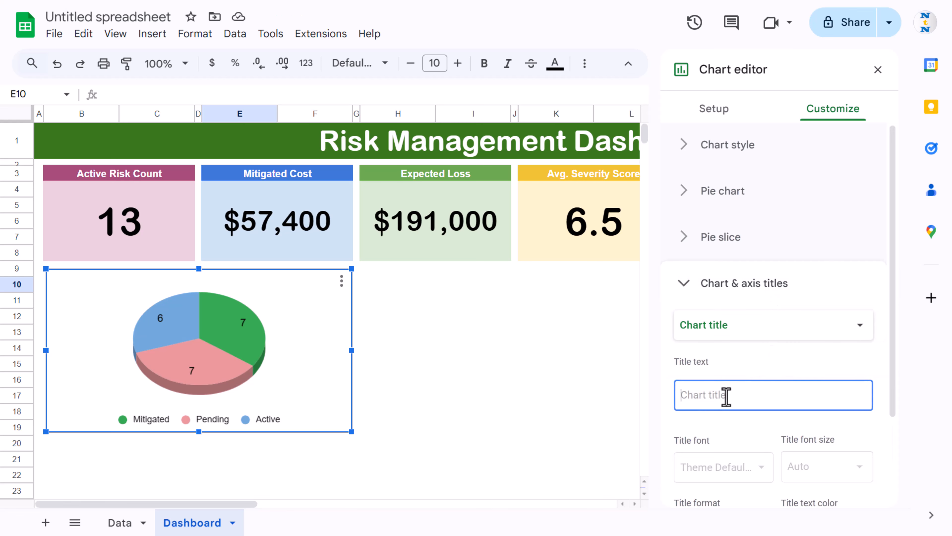
{"action": "type", "text": "Risk Count by"}
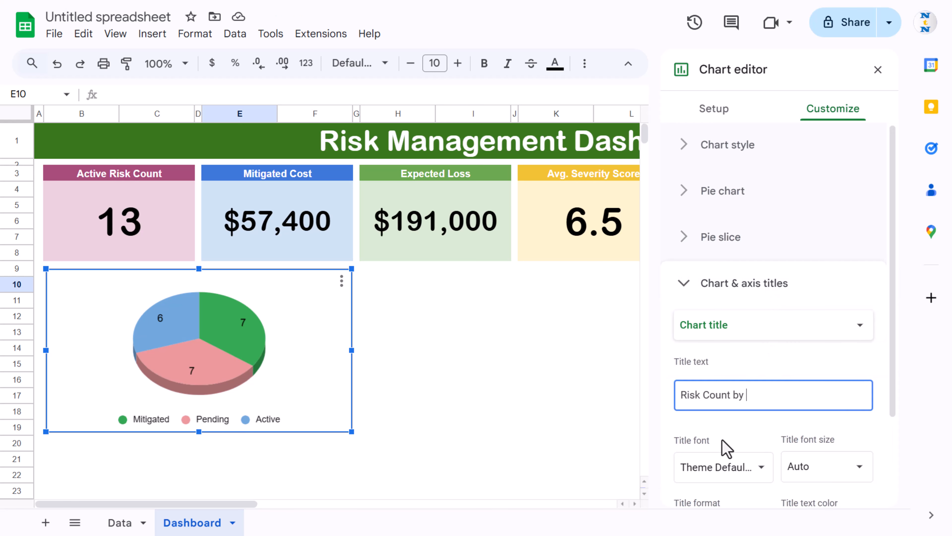
{"action": "type", "text": " Status"}
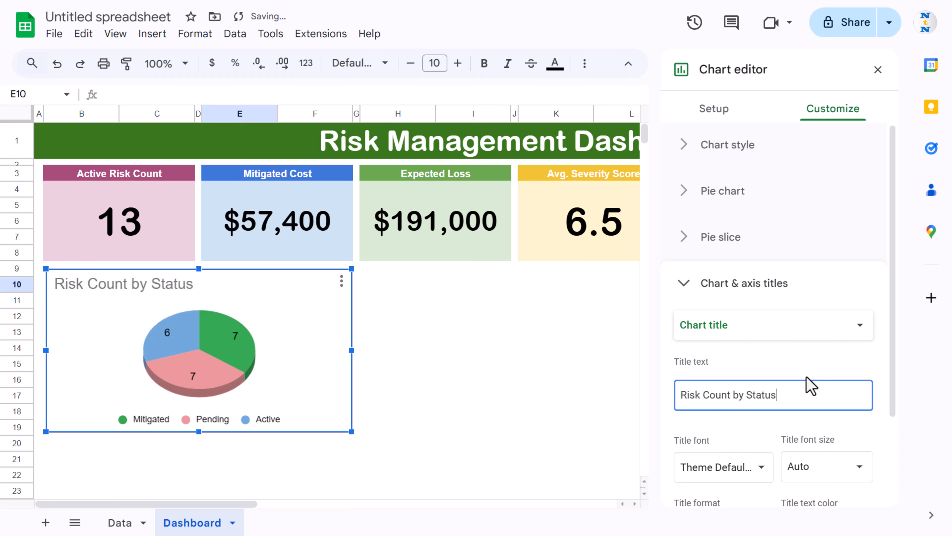
{"action": "scroll", "coordinate": [878, 389], "scroll_direction": "down", "scroll_amount": 3}
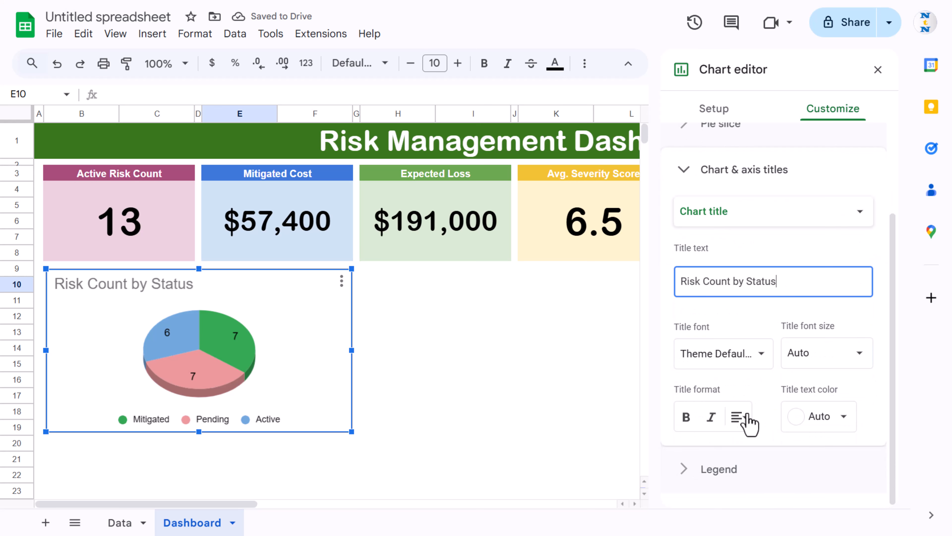
{"action": "left_click", "coordinate": [746, 422]}
{"action": "left_click", "coordinate": [759, 441]}
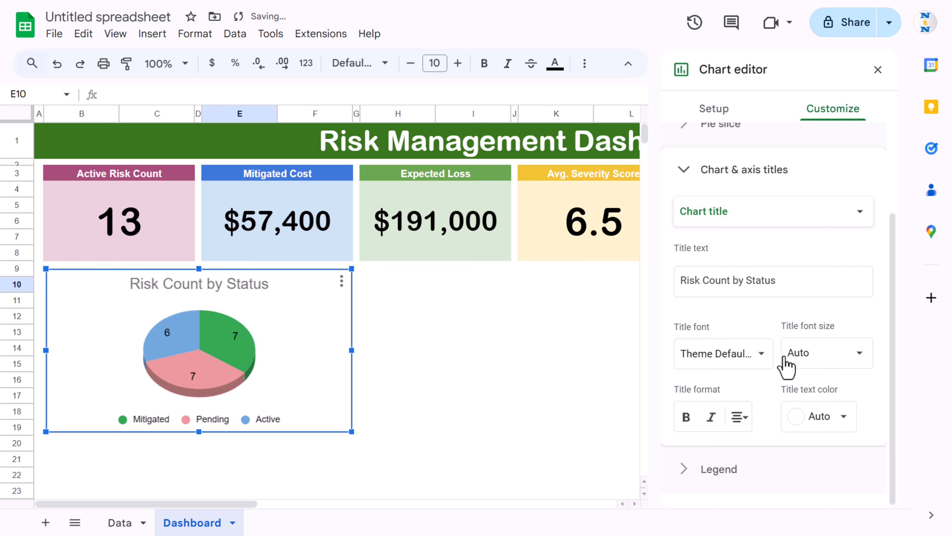
- Set the pie chart title's font size to 14 and its text color to black
{"action": "left_click", "coordinate": [859, 360]}
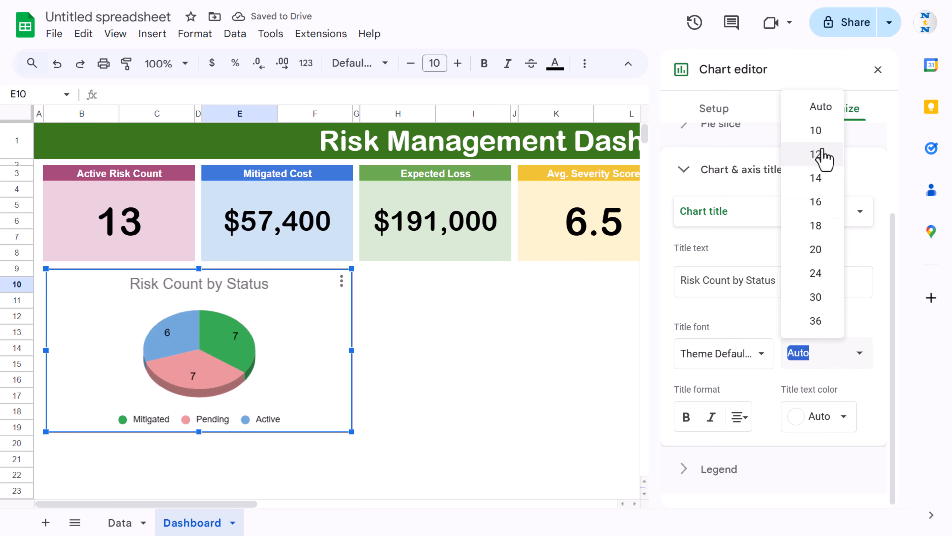
{"action": "left_click", "coordinate": [825, 178]}
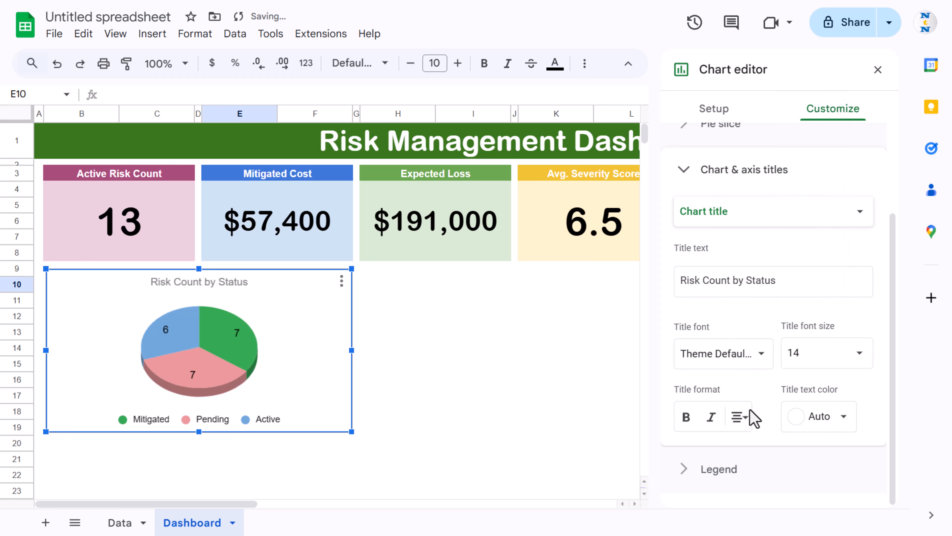
{"action": "left_click", "coordinate": [849, 423]}
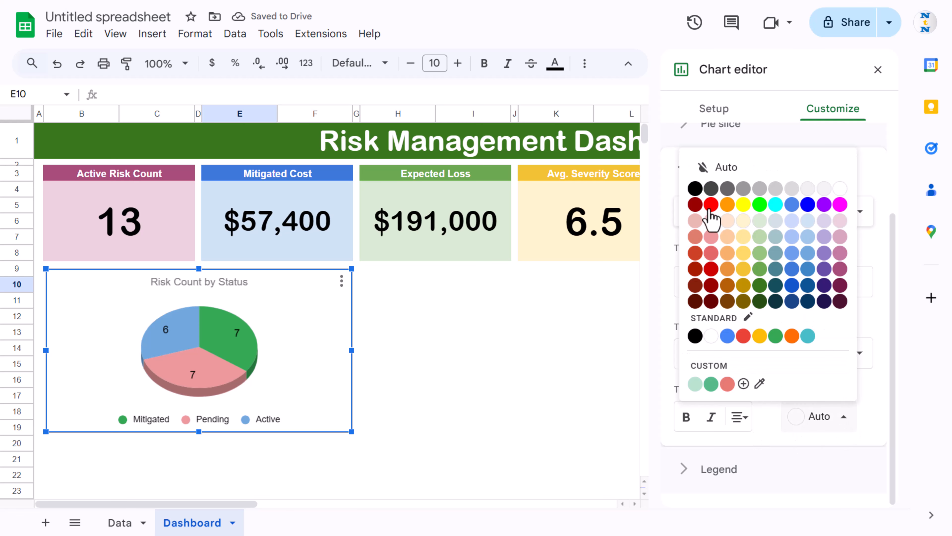
{"action": "left_click", "coordinate": [696, 189]}
{"action": "left_click", "coordinate": [444, 338]}
- Duplicate the pie chart and place the copy beside the original, below the Expected Loss and Avg. Severity Score cards
{"action": "left_click", "coordinate": [330, 308]}
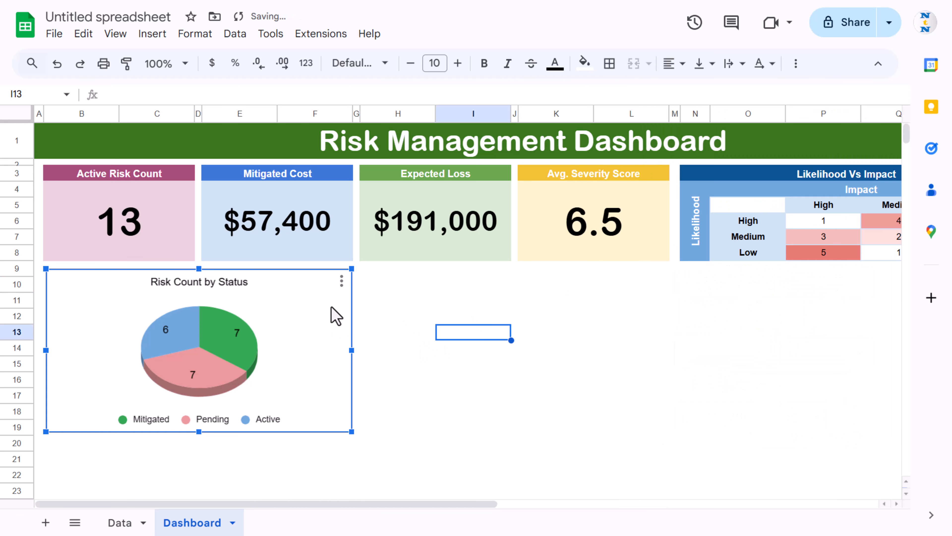
{"action": "left_click", "coordinate": [407, 285]}
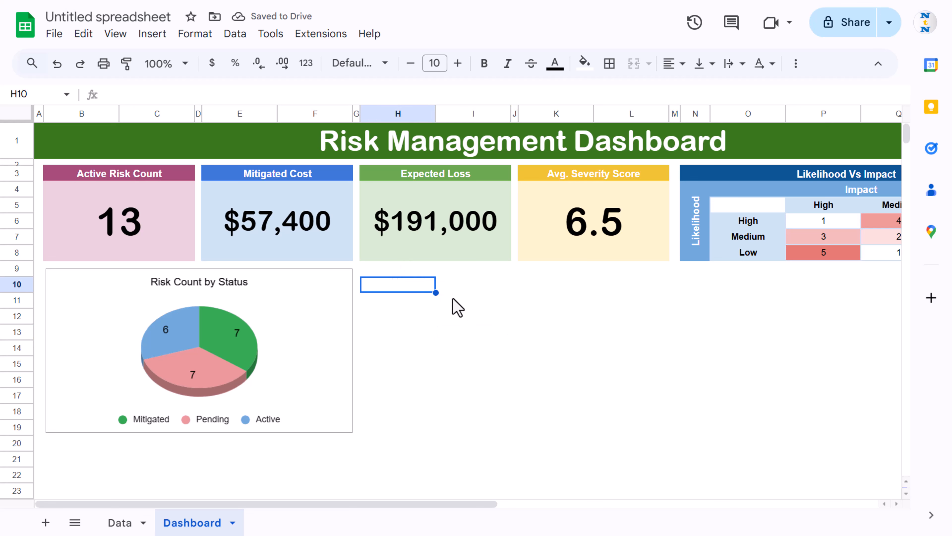
{"action": "key", "text": "ctrl+v"}
{"action": "mouse_move", "coordinate": [602, 331]}
{"action": "left_mouse_down"}
{"action": "mouse_move", "coordinate": [591, 304]}
{"action": "mouse_move", "coordinate": [604, 317]}
{"action": "left_mouse_up"}
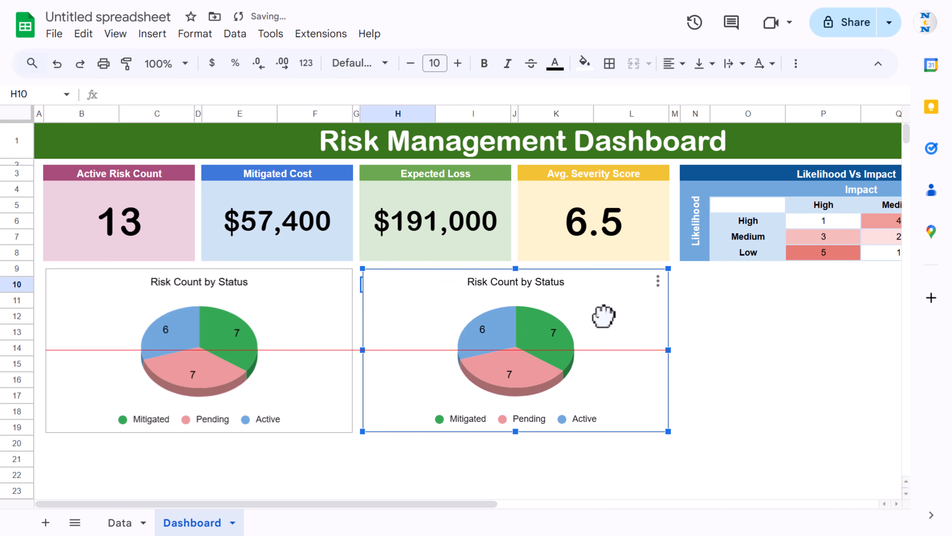
- Widen the copied pie chart so it extends beneath the Likelihood Vs Impact matrix, to about column Q
{"action": "left_click", "coordinate": [749, 325]}
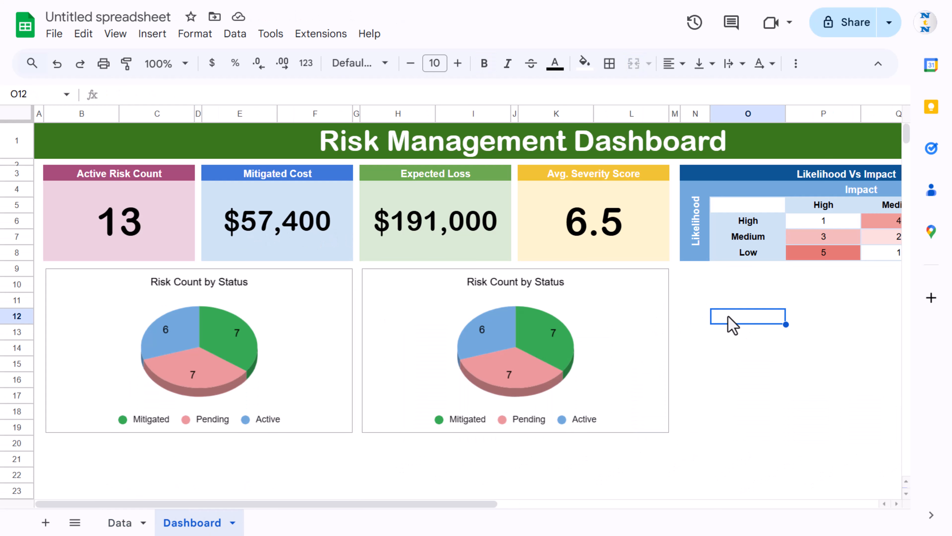
{"action": "left_click", "coordinate": [624, 317]}
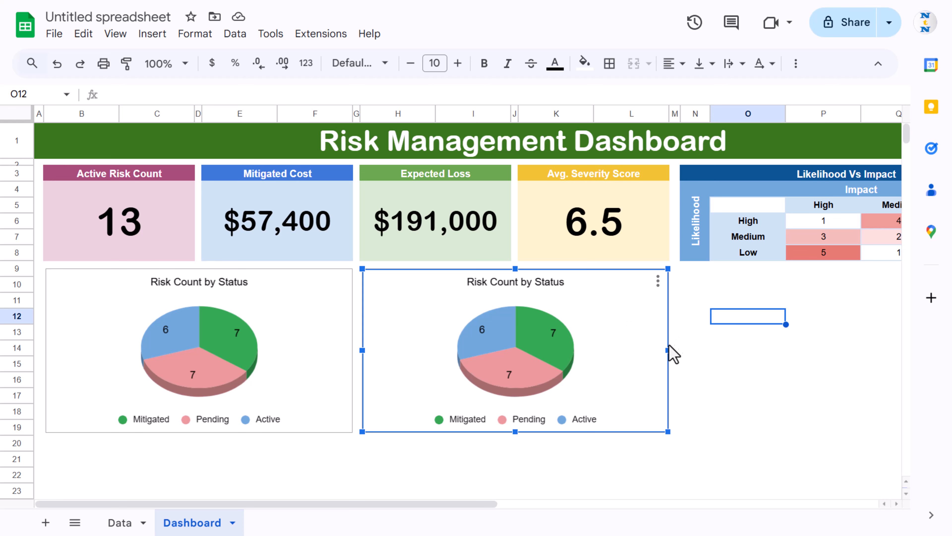
{"action": "left_click_drag", "start_coordinate": [668, 350], "coordinate": [890, 350]}
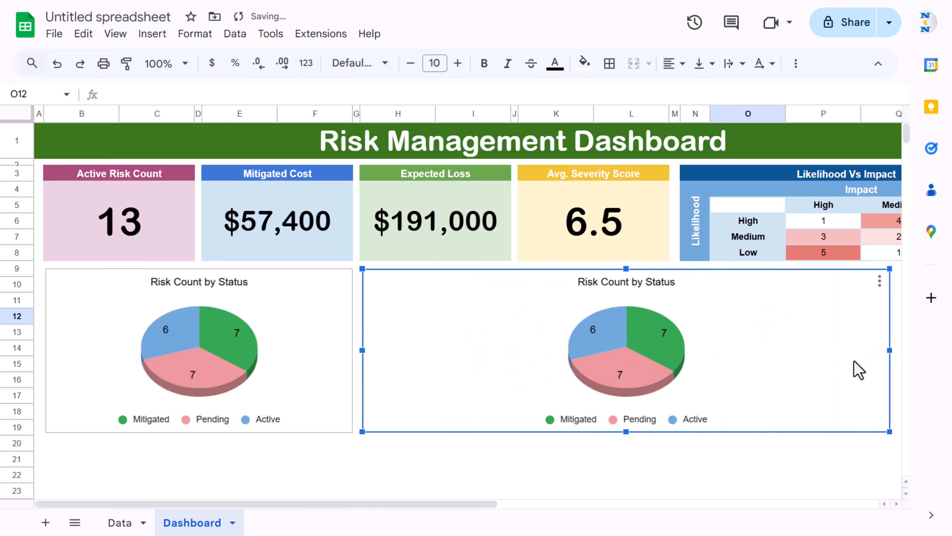
- Narrow columns P to R of the Likelihood Vs Impact matrix equally and extend the copied chart to column R's outer edge
{"action": "scroll", "coordinate": [858, 370], "scroll_direction": "right", "scroll_amount": 3}
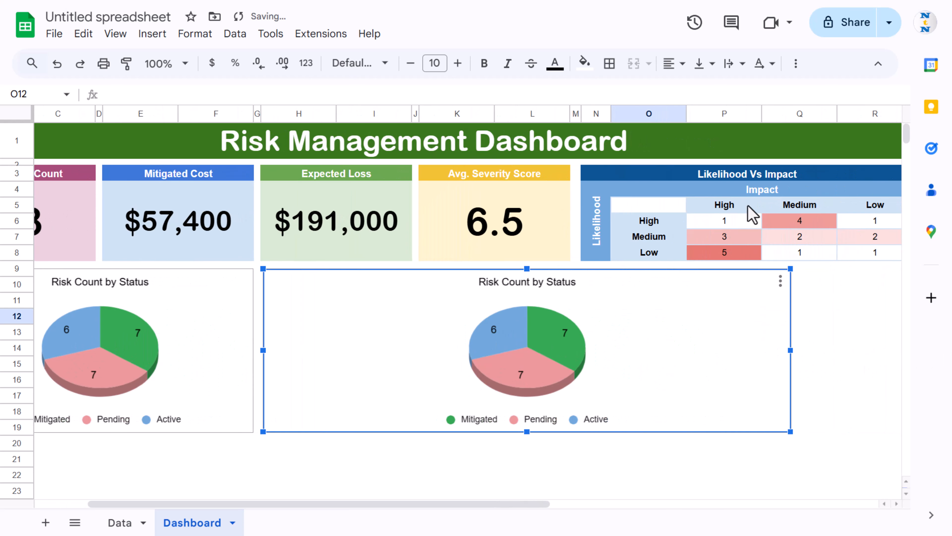
{"action": "left_click", "coordinate": [723, 113]}
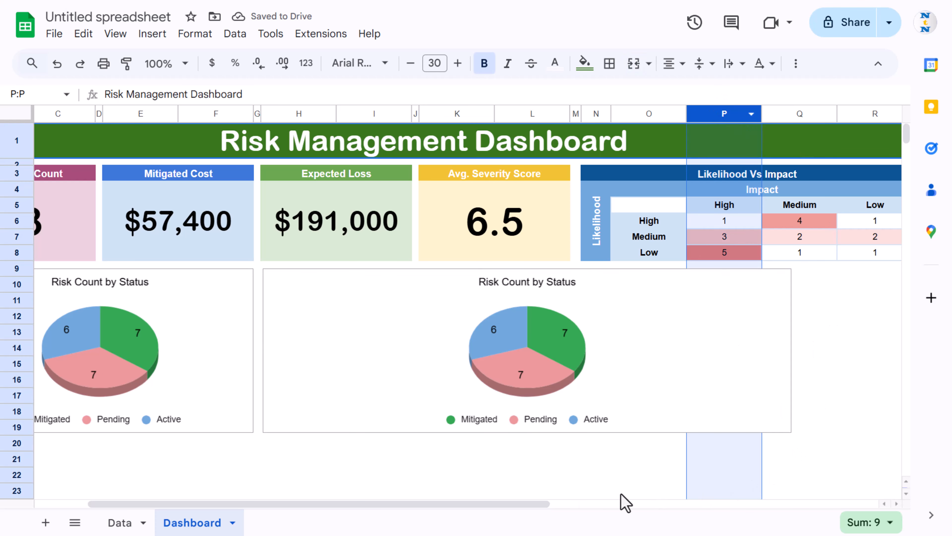
{"action": "left_click_drag", "start_coordinate": [276, 510], "coordinate": [363, 513]}
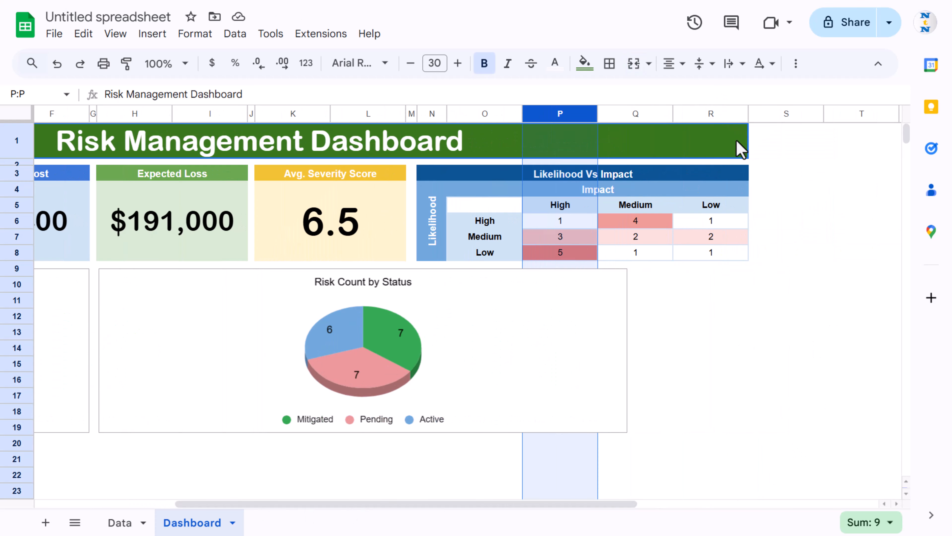
{"action": "left_click", "coordinate": [722, 114], "text": "shift"}
{"action": "left_click_drag", "start_coordinate": [748, 114], "coordinate": [722, 114]}
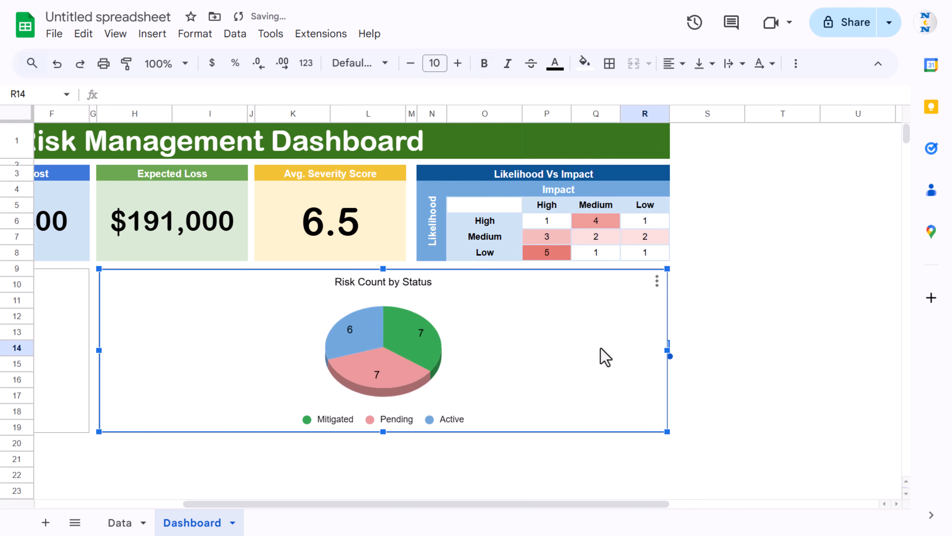
- Change the copied chart's type from 3D pie to column chart
{"action": "double_click", "coordinate": [605, 358]}
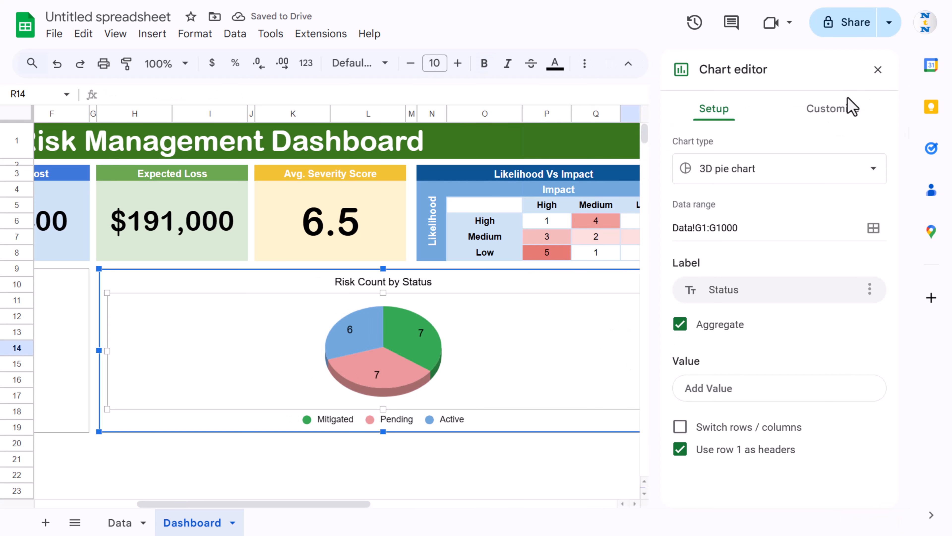
{"action": "left_click", "coordinate": [787, 177]}
{"action": "scroll", "coordinate": [750, 323], "scroll_direction": "down", "scroll_amount": 5}
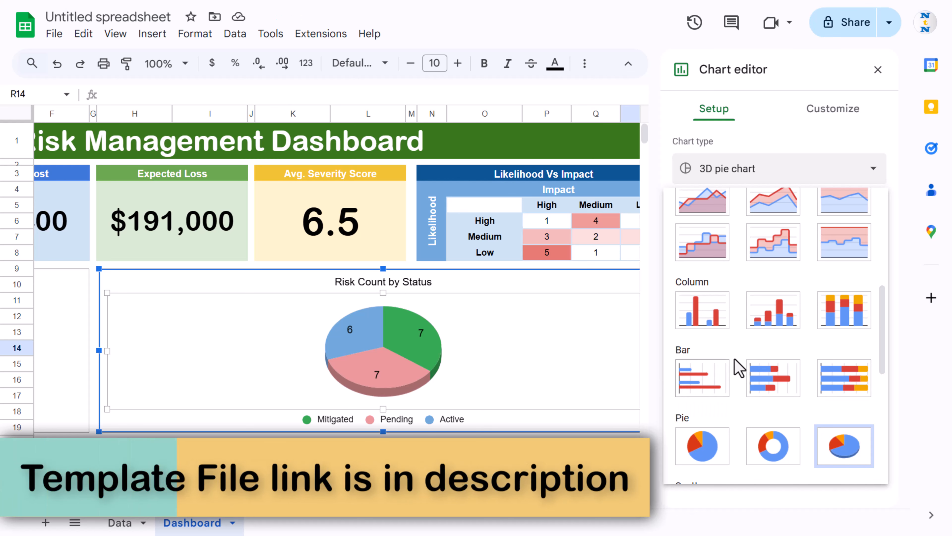
{"action": "left_click", "coordinate": [710, 325]}
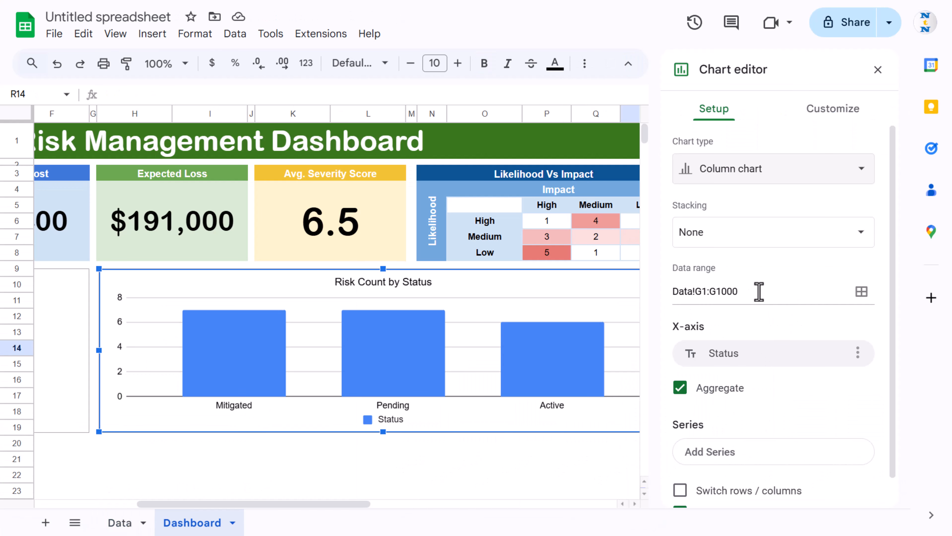
- Change the column chart's data range to the Risk Owner column of the Data sheet
{"action": "left_click", "coordinate": [761, 291]}
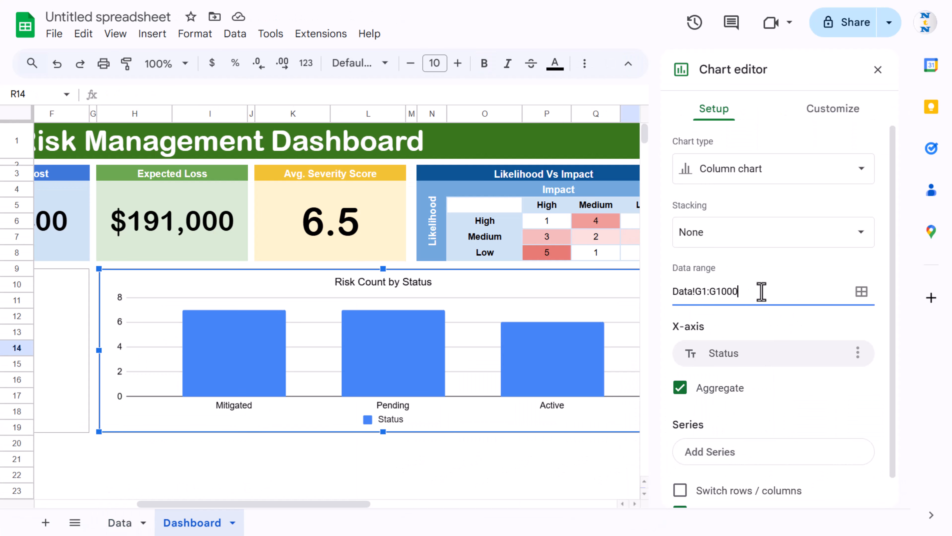
{"action": "left_click_drag", "start_coordinate": [761, 291], "coordinate": [698, 292]}
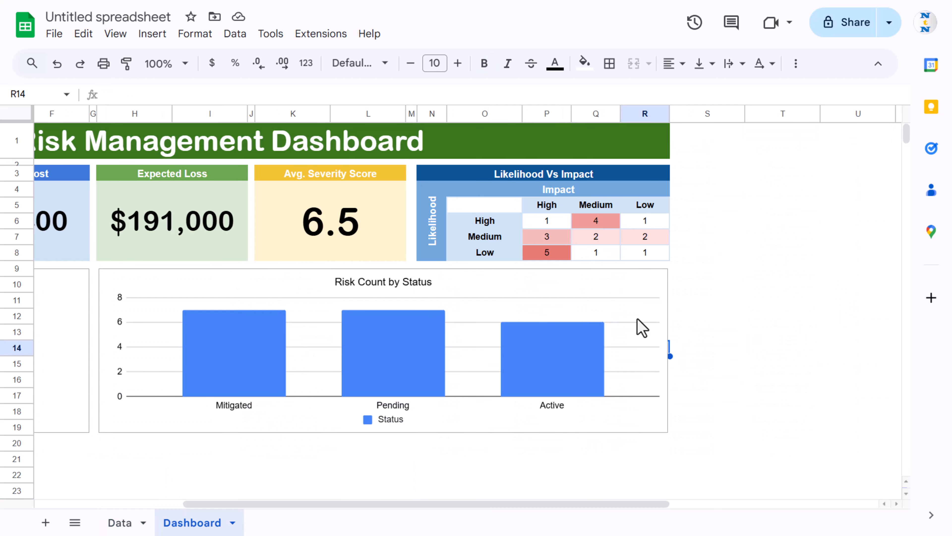
{"action": "double_click", "coordinate": [619, 291]}
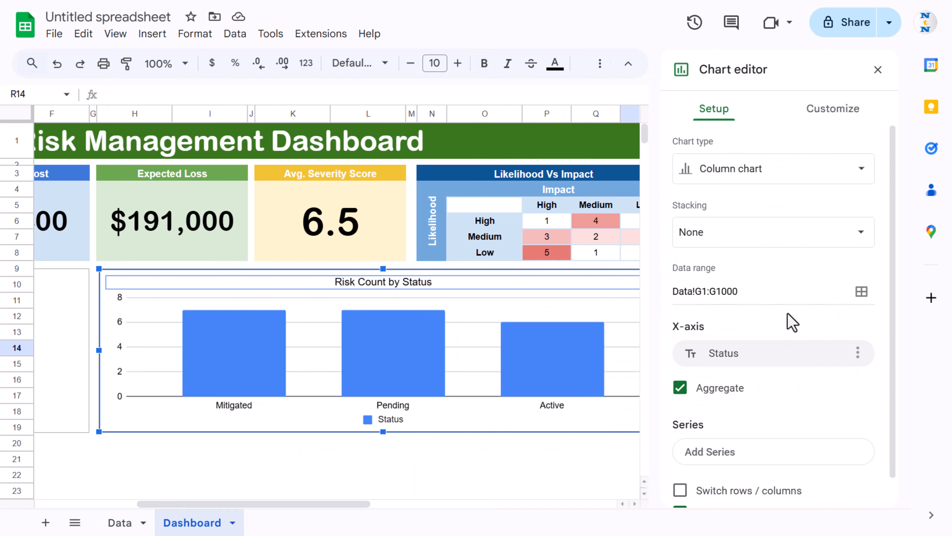
{"action": "left_click", "coordinate": [704, 292]}
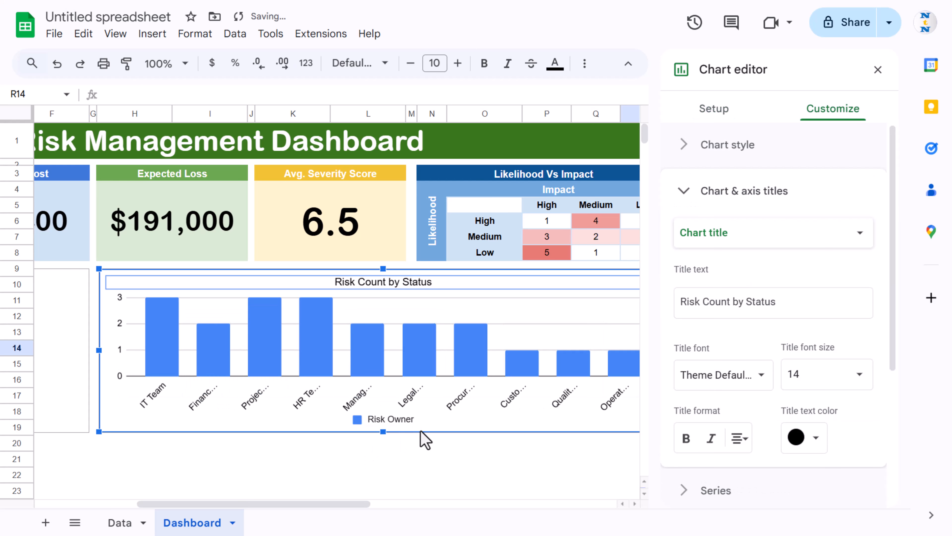
- Remove the Risk Owner legend from the column chart by setting its position to None
{"action": "left_click", "coordinate": [395, 420]}
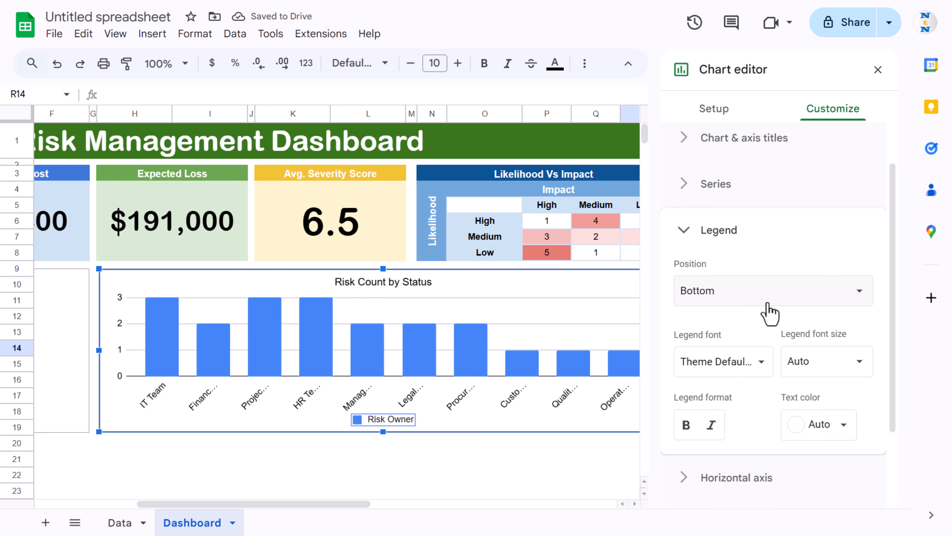
{"action": "left_click", "coordinate": [761, 302]}
{"action": "left_click", "coordinate": [735, 242]}
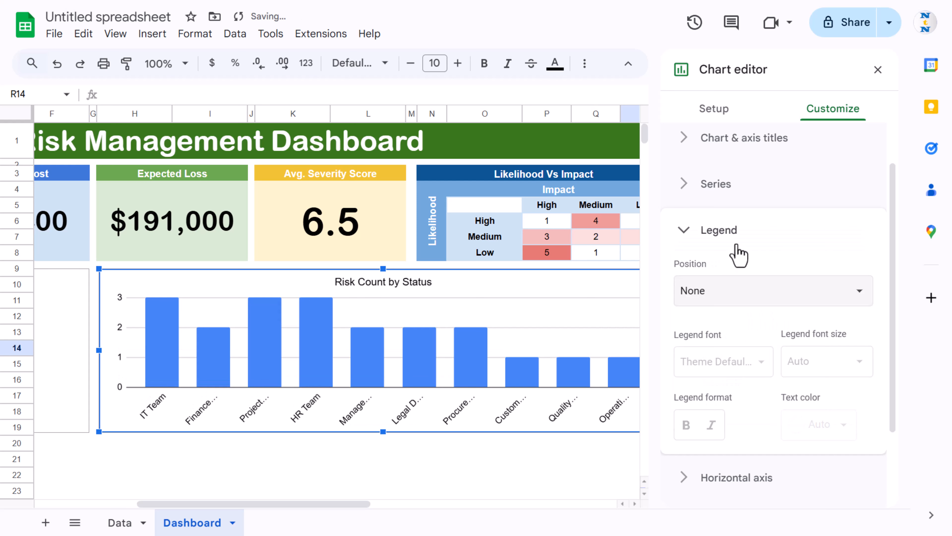
{"action": "left_click", "coordinate": [719, 232]}
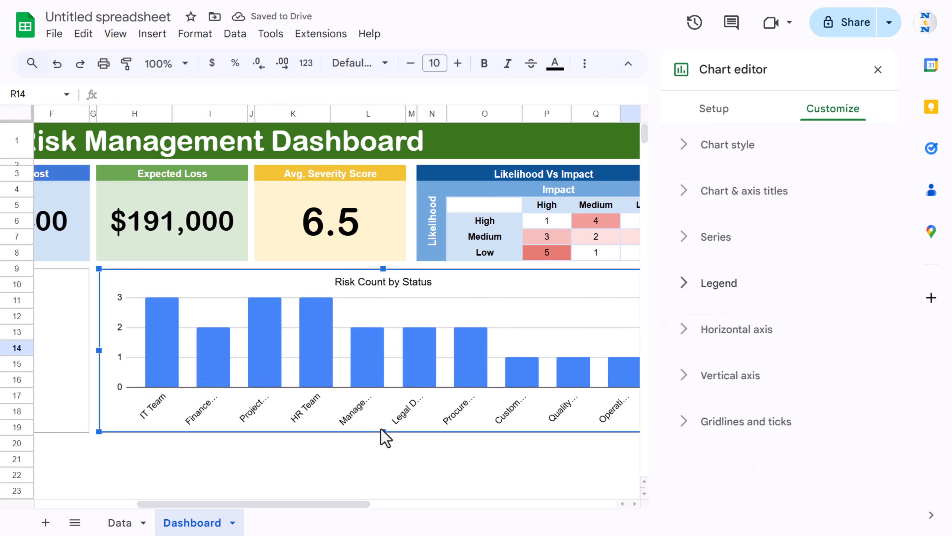
- Extend the column chart's lower edge to about the end of row 22 and make the columns 3D
{"action": "left_click_drag", "start_coordinate": [381, 432], "coordinate": [383, 484]}
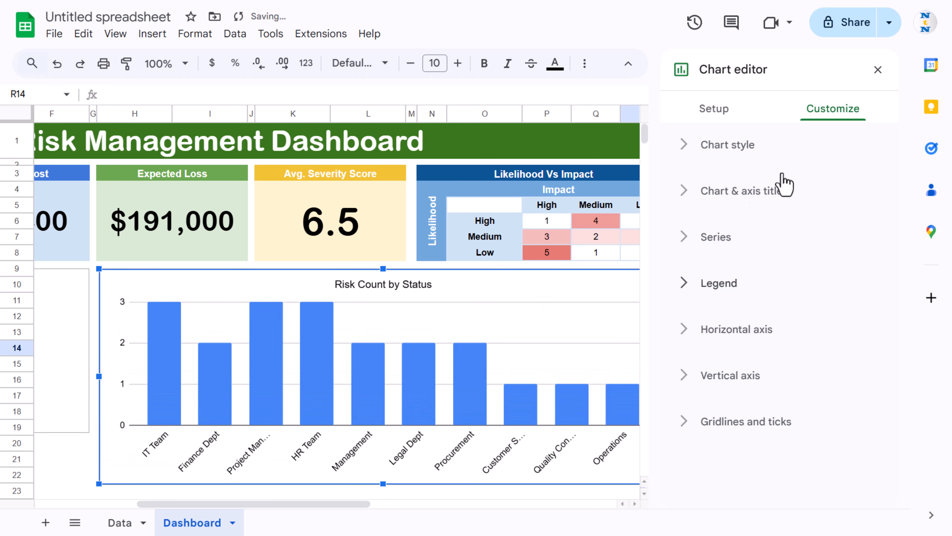
{"action": "left_click", "coordinate": [728, 145]}
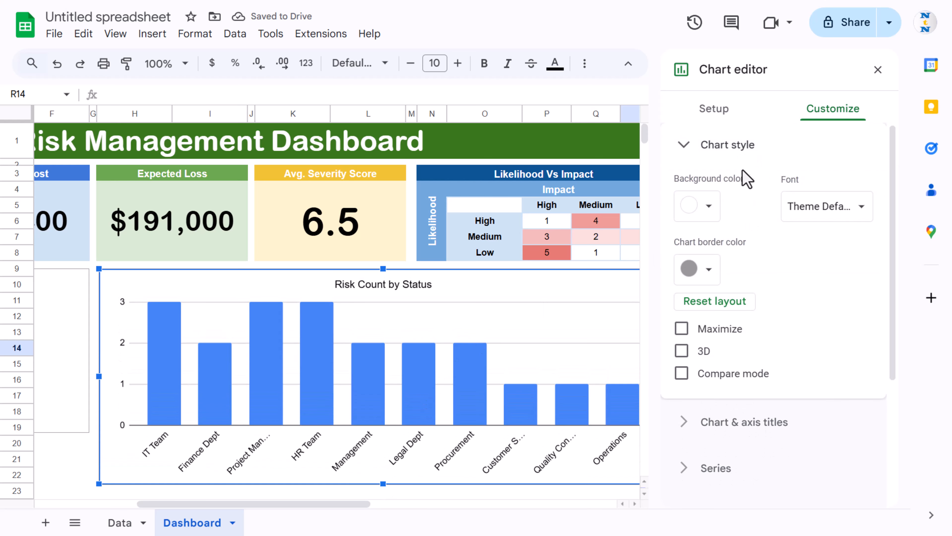
{"action": "left_click", "coordinate": [682, 351]}
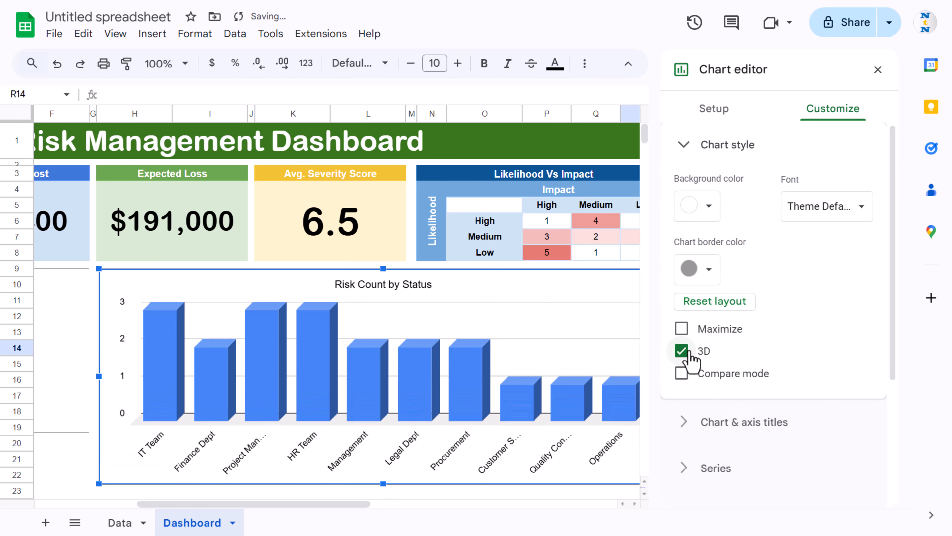
{"action": "left_click", "coordinate": [697, 152]}
- Set the Risk Owner series' fill color to light blue in the column chart
{"action": "left_click", "coordinate": [484, 378]}
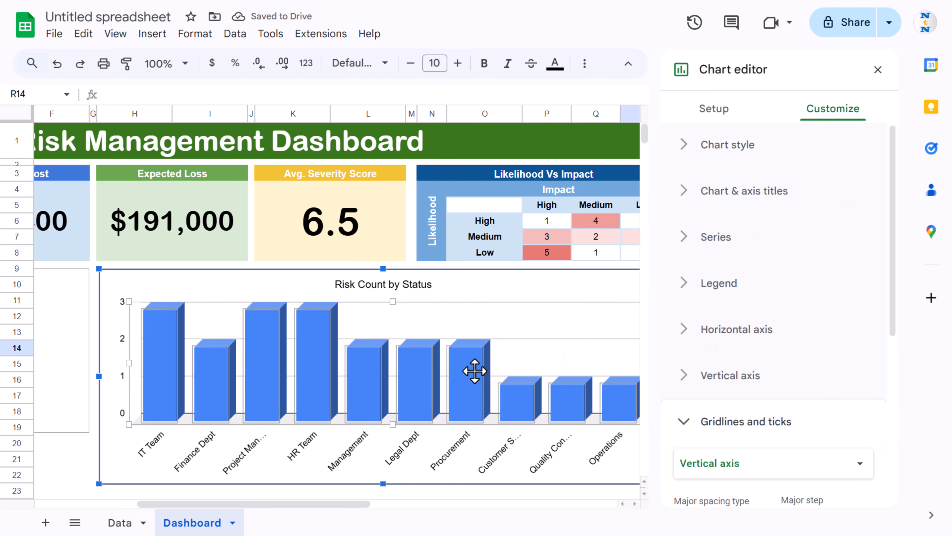
{"action": "left_click", "coordinate": [727, 237]}
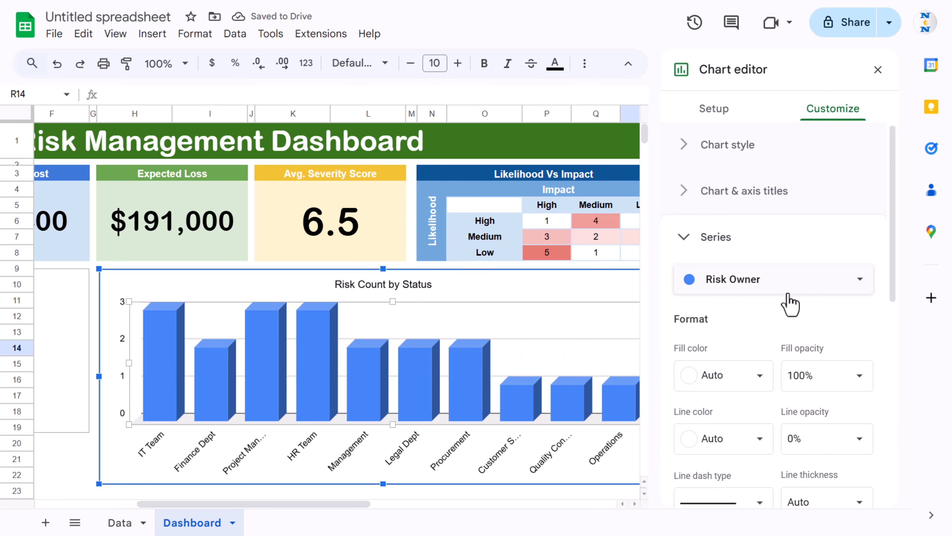
{"action": "left_click", "coordinate": [735, 383]}
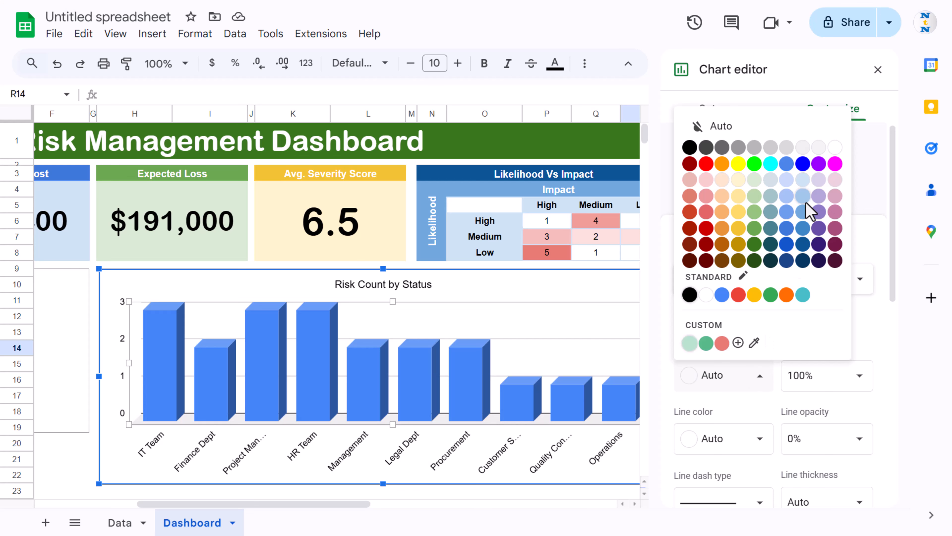
{"action": "left_click", "coordinate": [802, 212]}
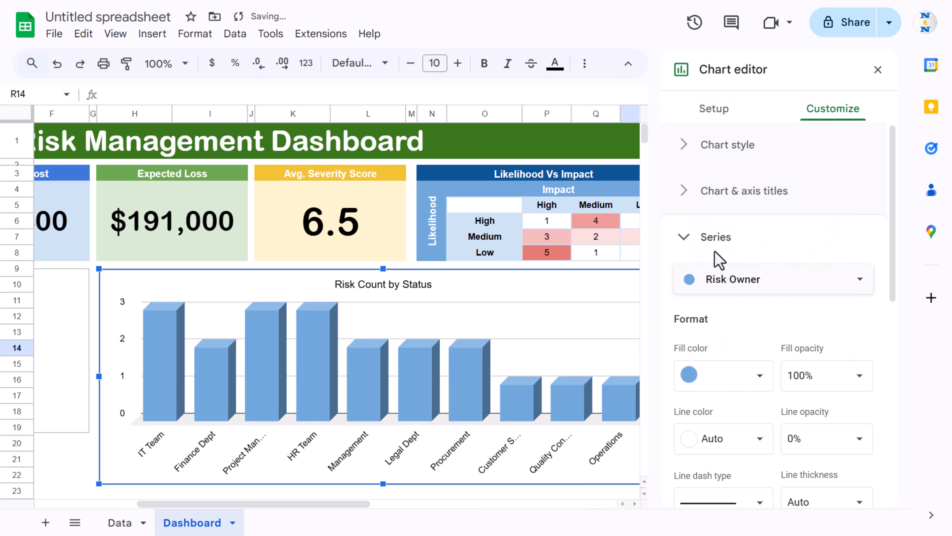
- Turn on data labels for the Risk Owner columns and remove the chart's major gridlines on the vertical axis
{"action": "scroll", "coordinate": [782, 335], "scroll_direction": "down", "scroll_amount": 10}
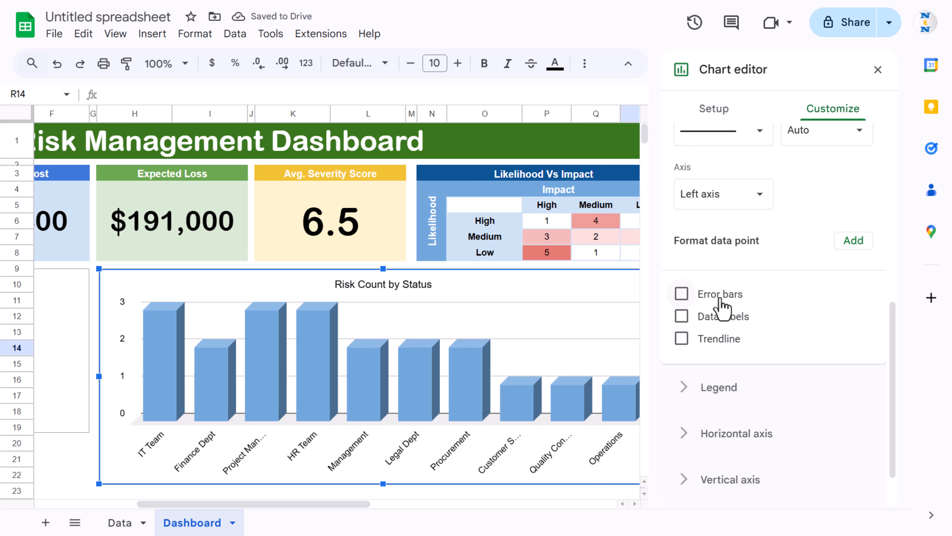
{"action": "left_click", "coordinate": [682, 316]}
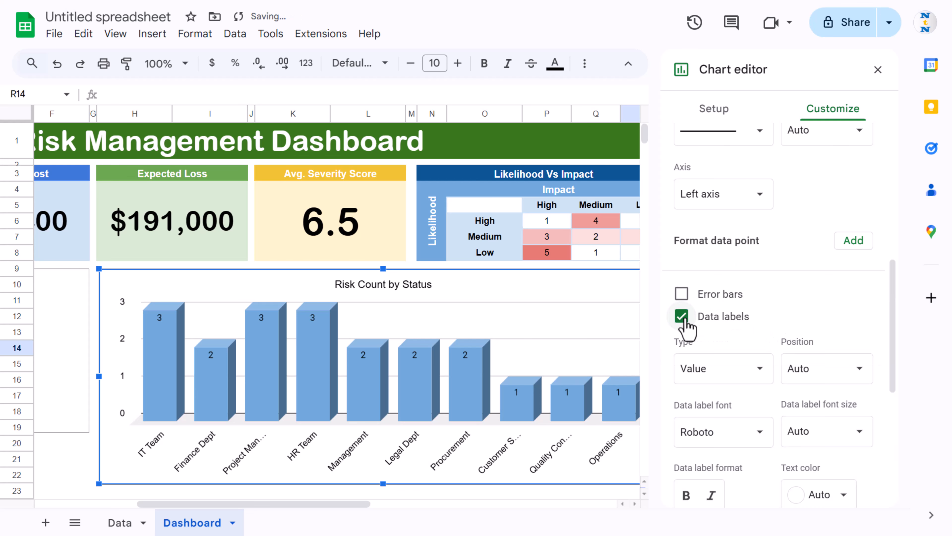
{"action": "left_click", "coordinate": [547, 306]}
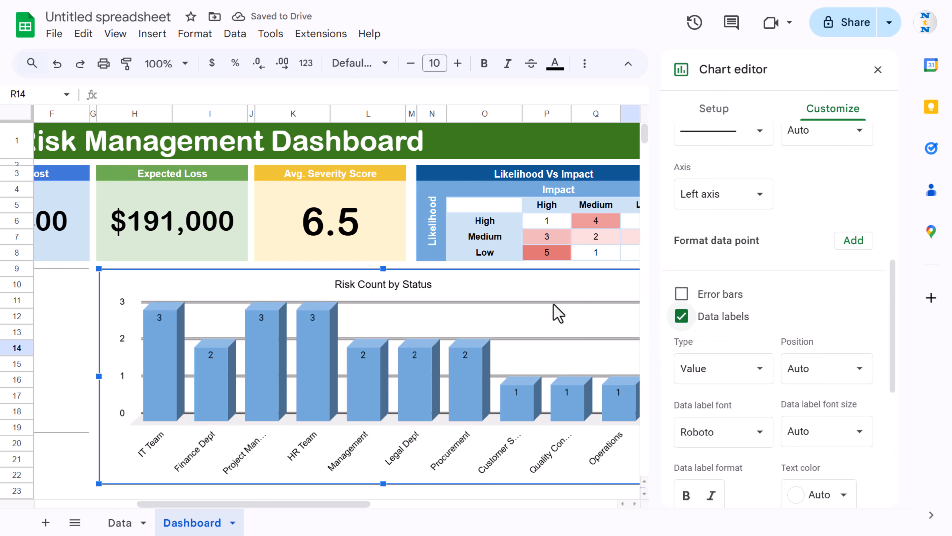
{"action": "left_click", "coordinate": [682, 450]}
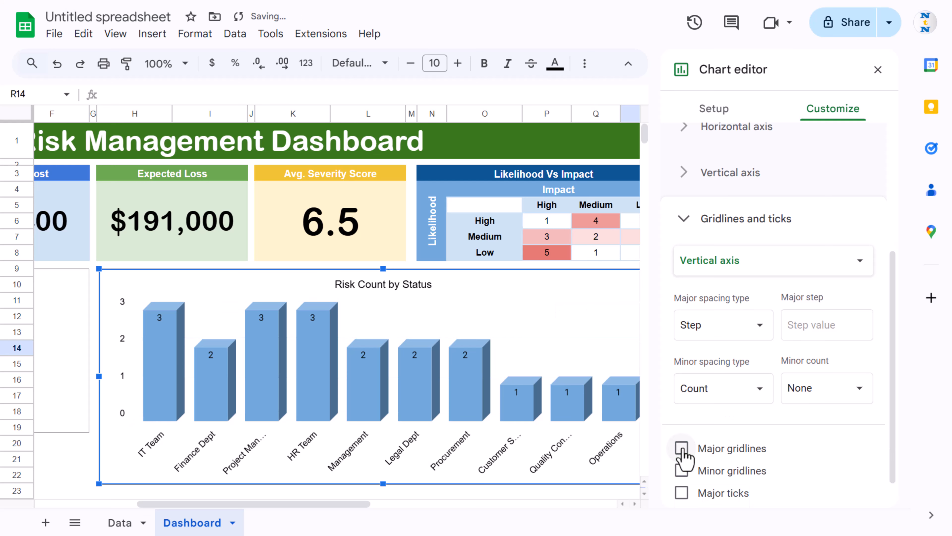
{"action": "left_click", "coordinate": [878, 69]}
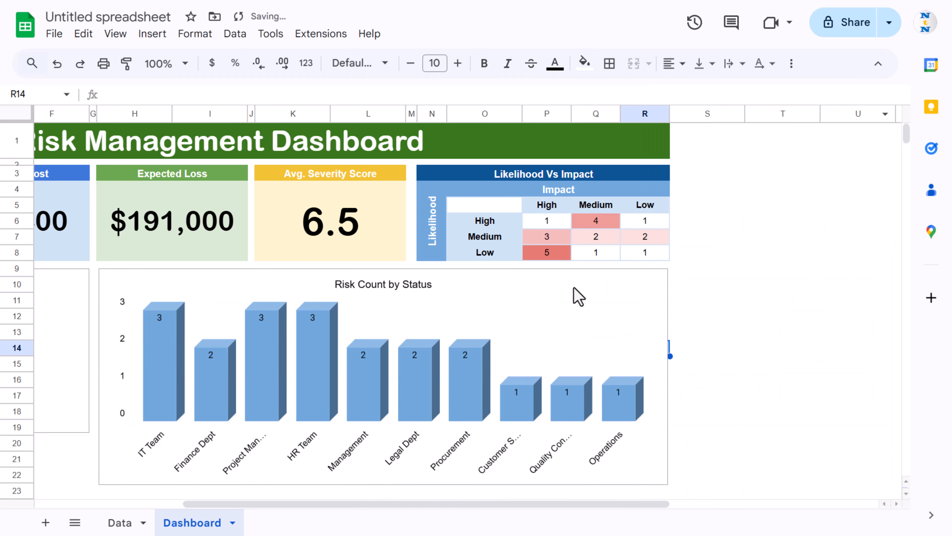
{"action": "left_click", "coordinate": [714, 300]}
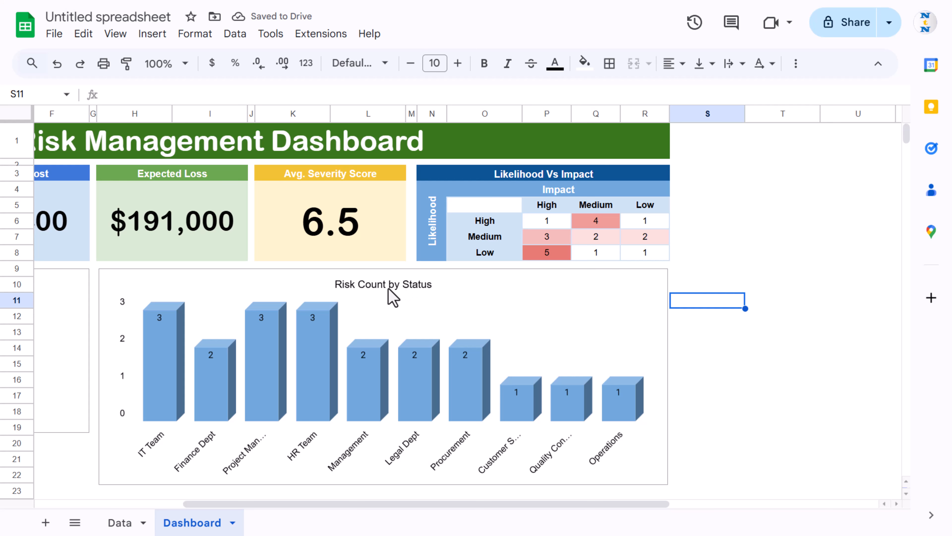
- Change the column chart's title to "Risk Count by Risk Owner"
{"action": "double_click", "coordinate": [398, 287]}
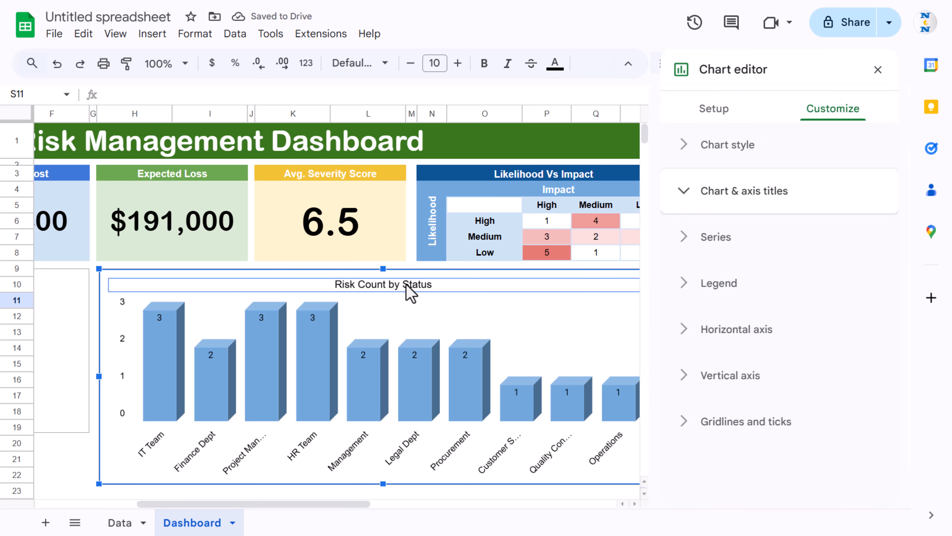
{"action": "double_click", "coordinate": [424, 284]}
{"action": "type", "text": "Risk Owner"}
{"action": "key", "text": "Return"}
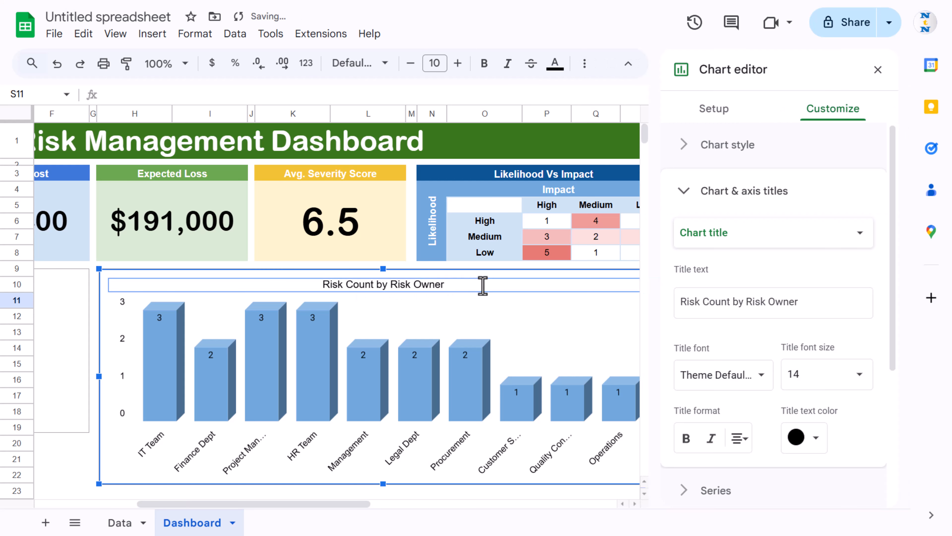
- Extend the pie chart's lower edge to about the end of row 22, level with the column chart
{"action": "left_click", "coordinate": [67, 474]}
{"action": "scroll", "coordinate": [240, 457], "scroll_direction": "left", "scroll_amount": 5}
{"action": "scroll", "coordinate": [255, 440], "scroll_direction": "down", "scroll_amount": 3}
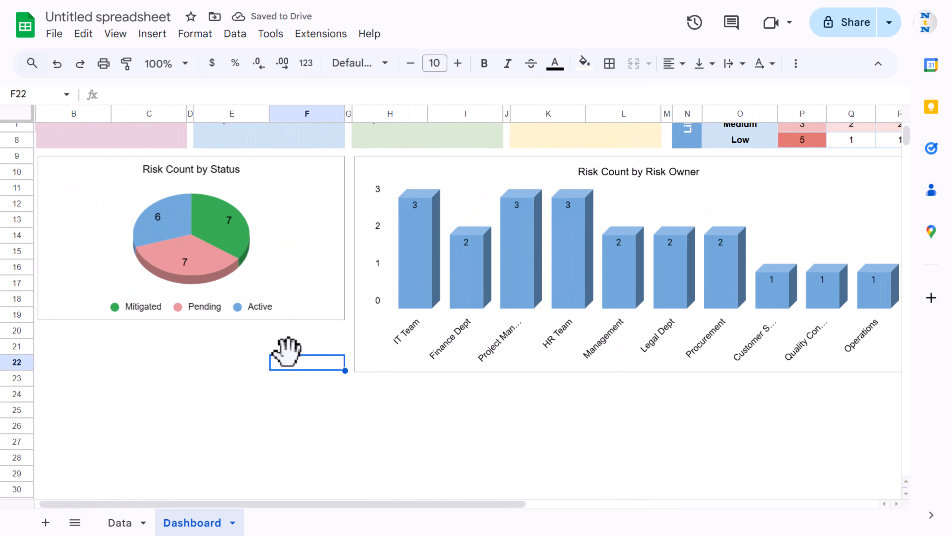
{"action": "left_click", "coordinate": [307, 317]}
{"action": "left_click_drag", "start_coordinate": [188, 319], "coordinate": [198, 372]}
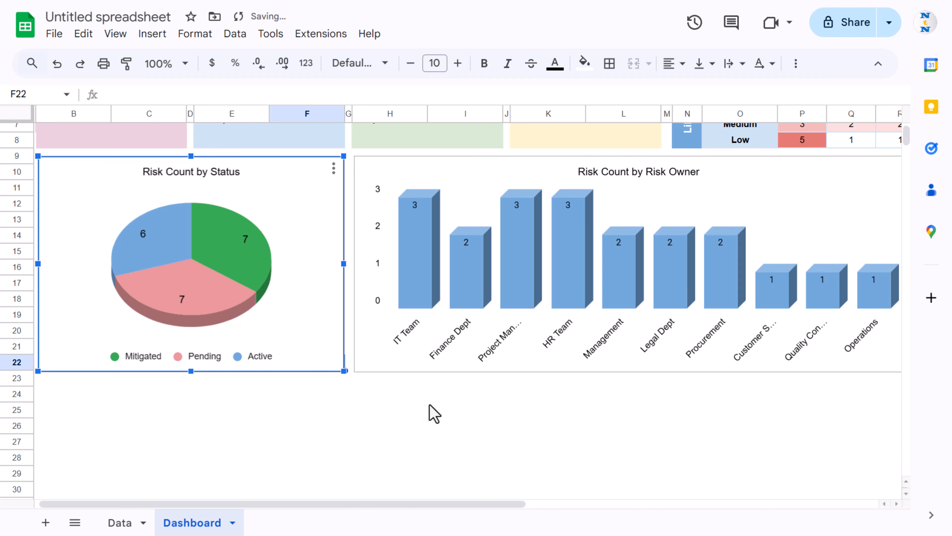
{"action": "left_click", "coordinate": [433, 411]}
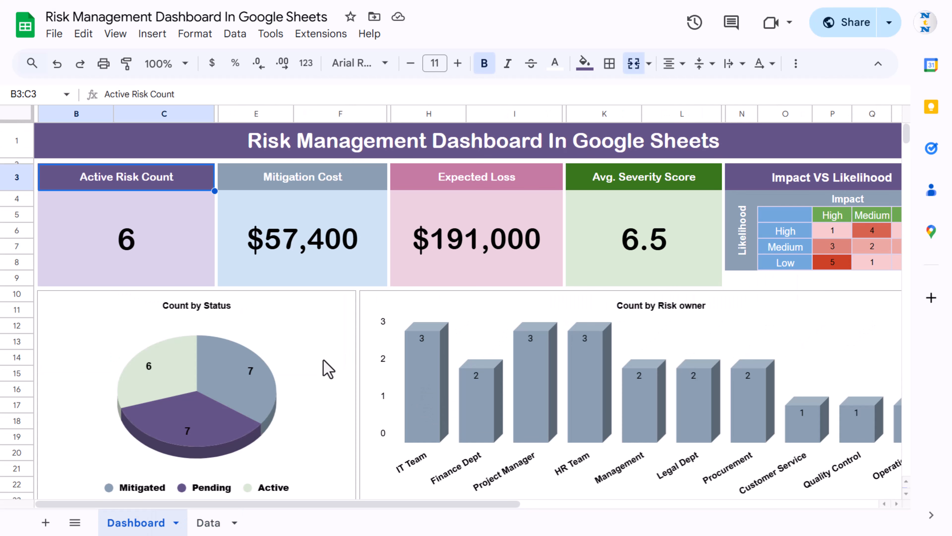
- Paste a copy of the Risk Owner column chart below the pie chart from row 23, and narrow it to about the start of column H
{"action": "scroll", "coordinate": [349, 332], "scroll_direction": "down", "scroll_amount": 5}
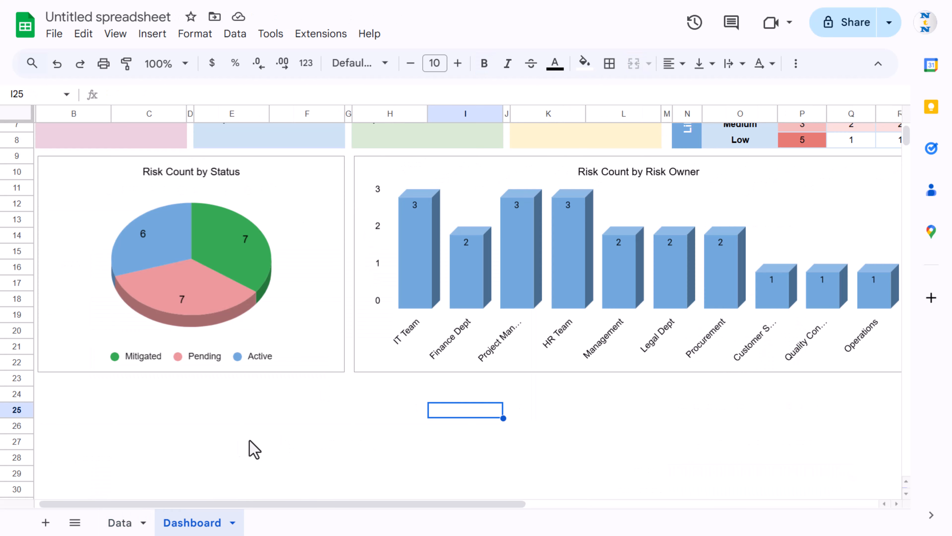
{"action": "left_click", "coordinate": [250, 442]}
{"action": "scroll", "coordinate": [293, 373], "scroll_direction": "down", "scroll_amount": 2}
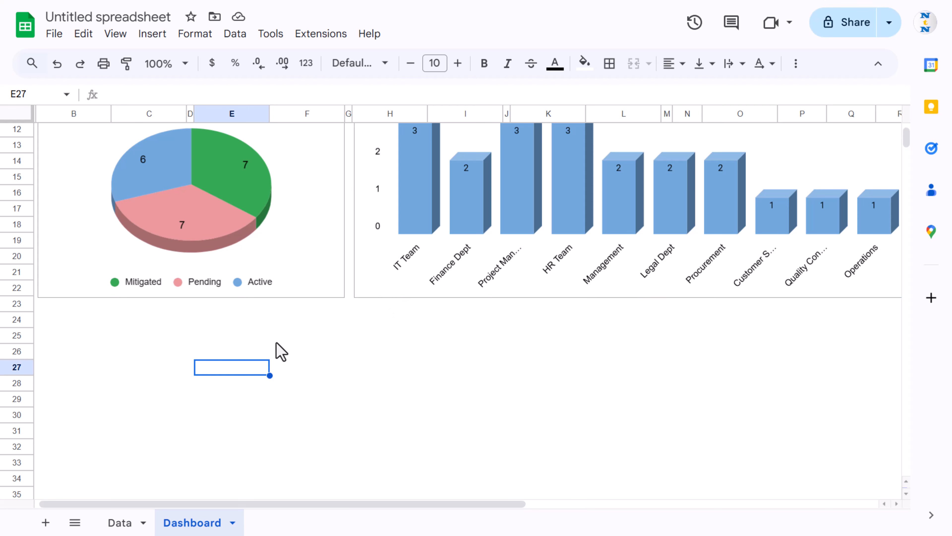
{"action": "left_click", "coordinate": [300, 337]}
{"action": "key", "text": "ctrl+v"}
{"action": "left_click", "coordinate": [723, 315]}
{"action": "left_click_drag", "start_coordinate": [722, 315], "coordinate": [486, 272]}
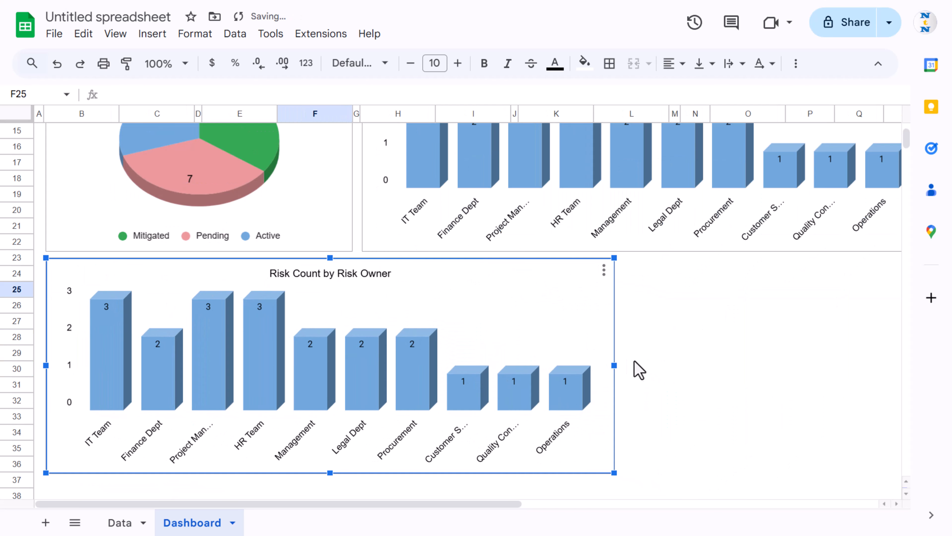
{"action": "left_click_drag", "start_coordinate": [615, 365], "coordinate": [380, 382]}
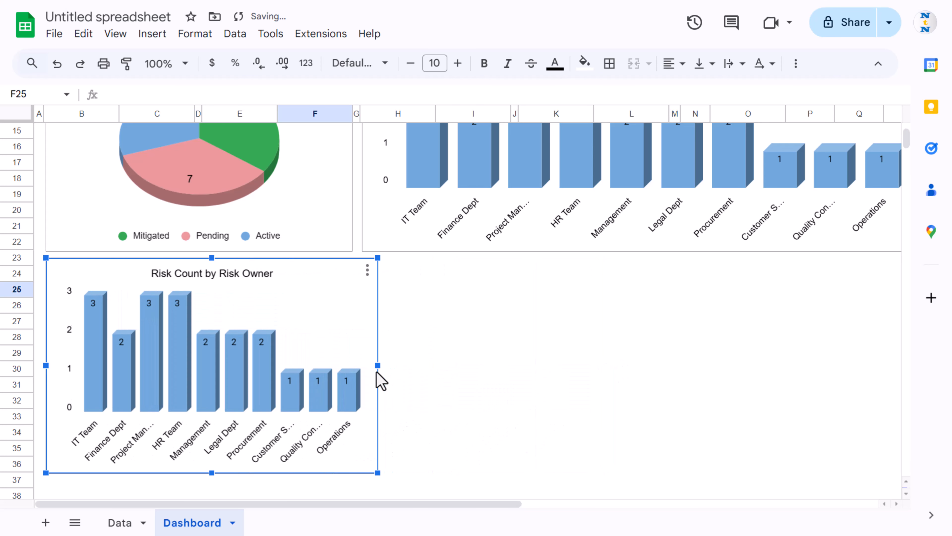
- Set the copied chart's data ranges to the Data sheet's Impact and Severity Score columns, Data!C1:C1000 and Data!M1:M1000
{"action": "double_click", "coordinate": [360, 298]}
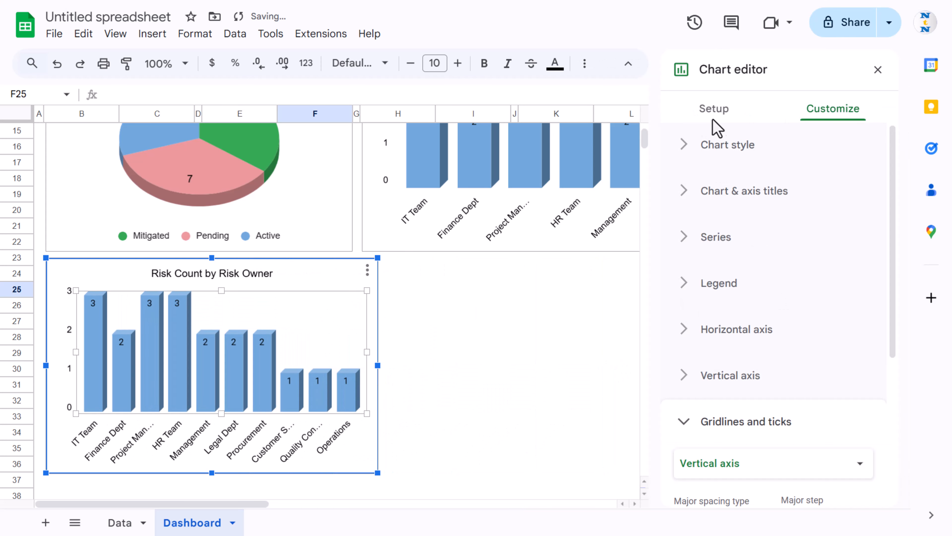
{"action": "left_click", "coordinate": [714, 110]}
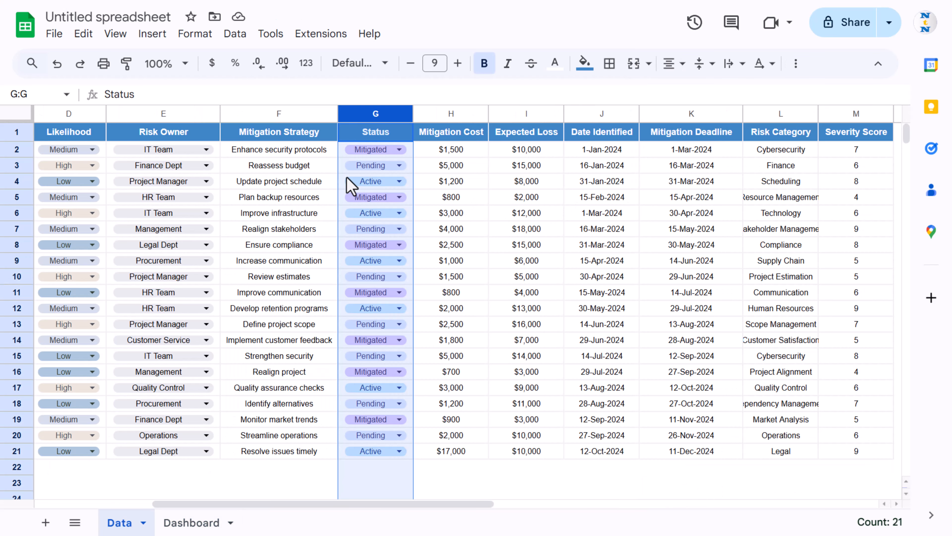
{"action": "scroll", "coordinate": [795, 171], "scroll_direction": "right", "scroll_amount": 3}
{"action": "scroll", "coordinate": [674, 147], "scroll_direction": "left", "scroll_amount": 3}
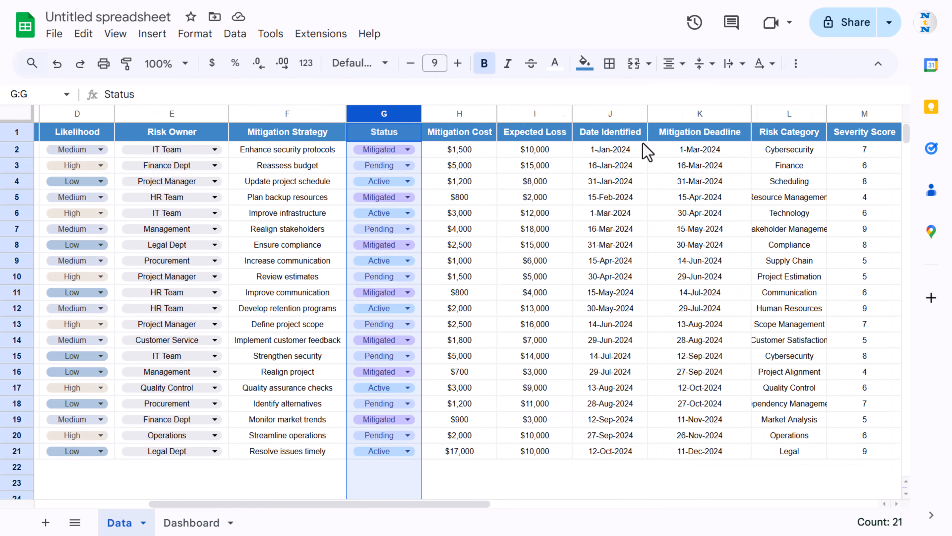
{"action": "scroll", "coordinate": [169, 182], "scroll_direction": "left", "scroll_amount": 2}
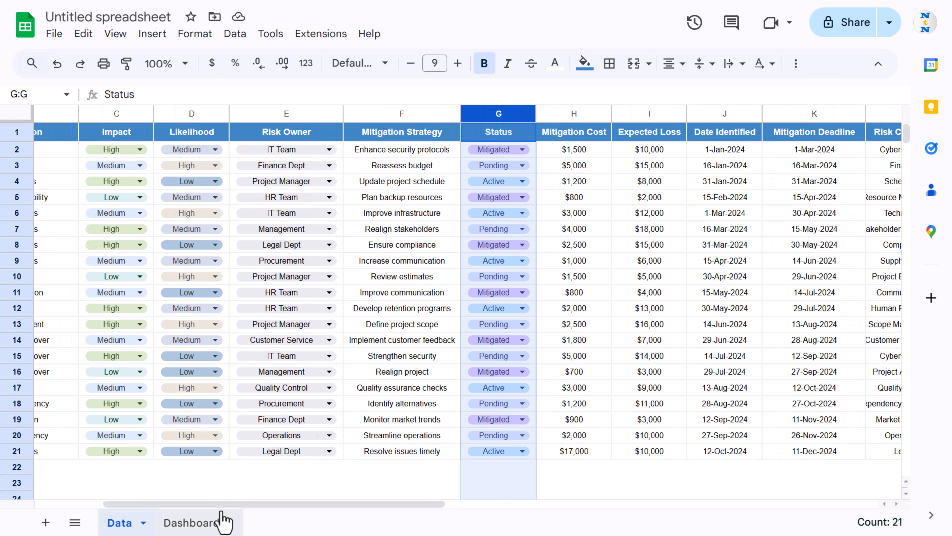
{"action": "left_click", "coordinate": [224, 520]}
{"action": "double_click", "coordinate": [311, 300]}
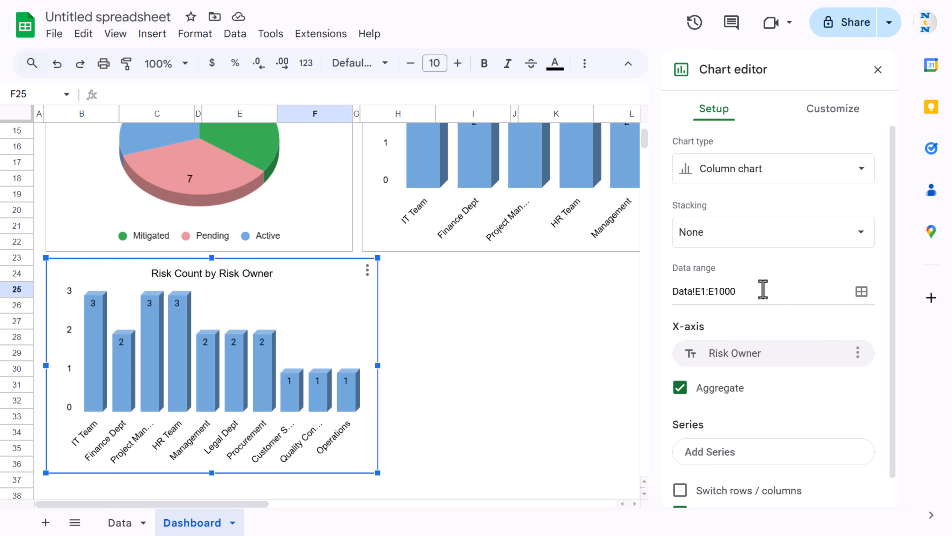
{"action": "left_click", "coordinate": [862, 291]}
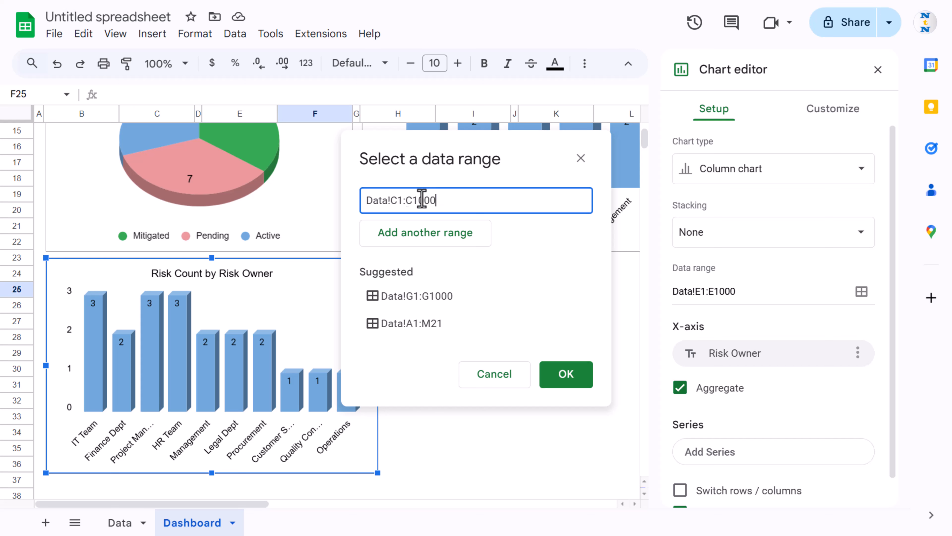
{"action": "key", "text": "ctrl+a"}
{"action": "key", "text": "ctrl+c"}
{"action": "left_click", "coordinate": [435, 232]}
{"action": "key", "text": "ctrl+v"}
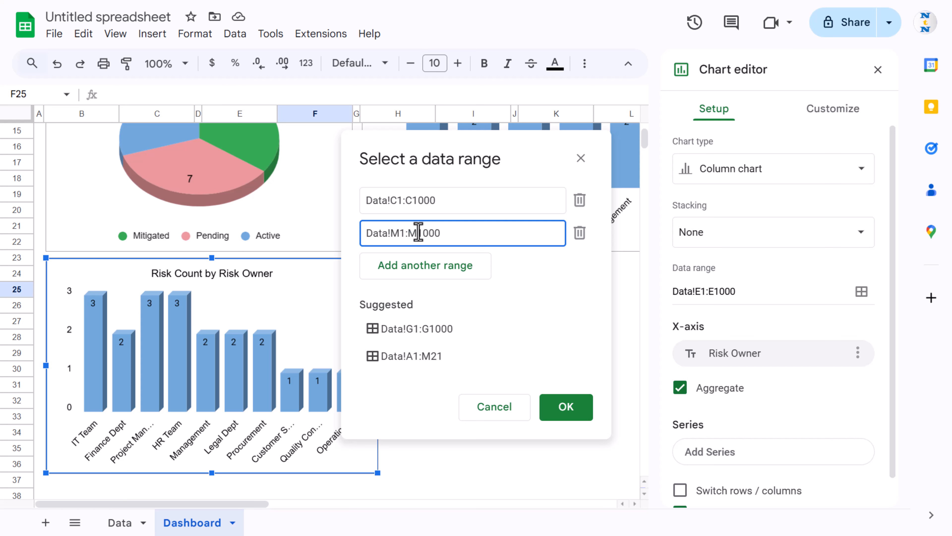
{"action": "left_click", "coordinate": [572, 413]}
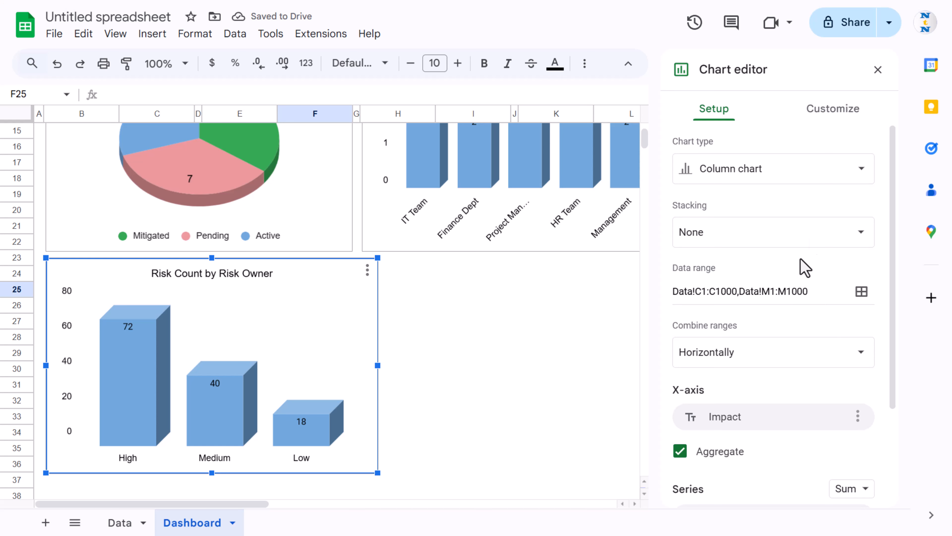
- Set the Severity Score series to aggregate by Average in the copied chart
{"action": "scroll", "coordinate": [799, 325], "scroll_direction": "down", "scroll_amount": 3}
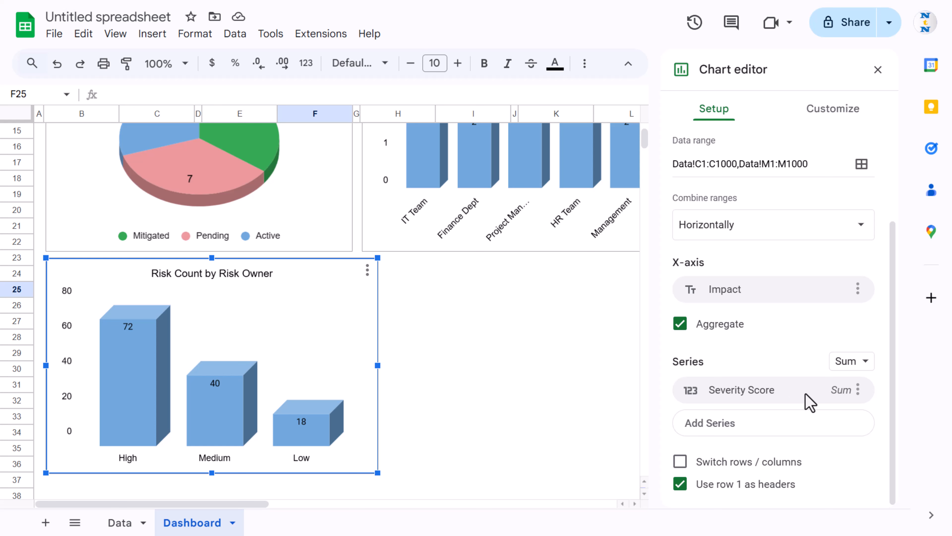
{"action": "left_click", "coordinate": [869, 369]}
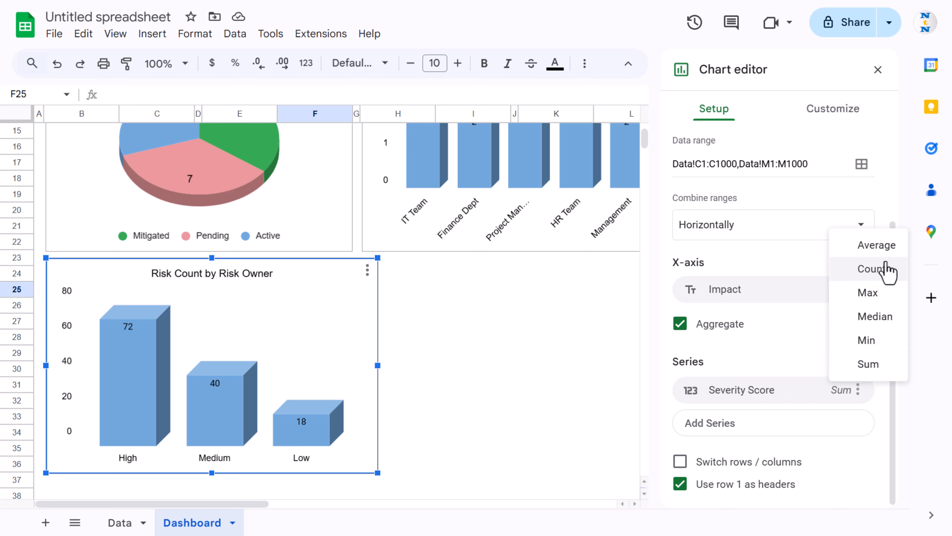
{"action": "left_click", "coordinate": [878, 245]}
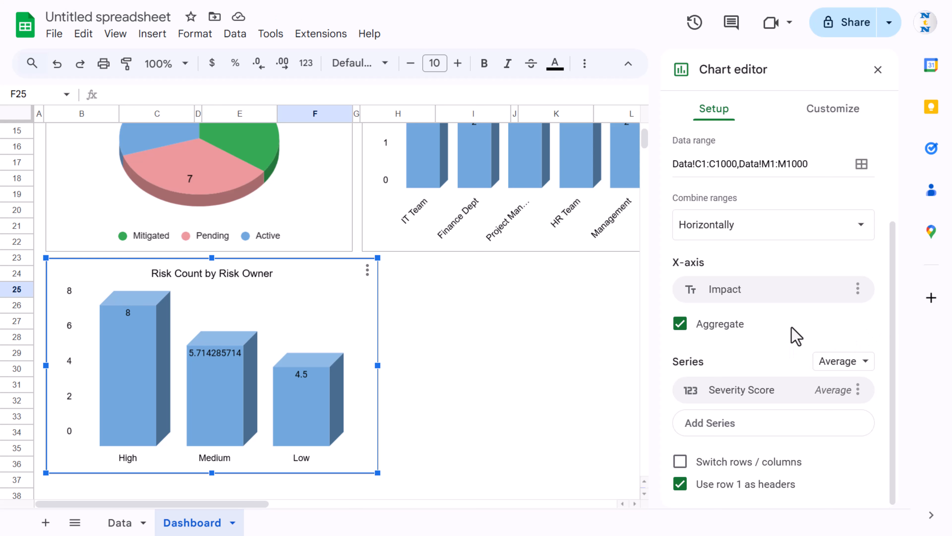
- Apply the custom number format 0.0 to the Severity Score series' data labels
{"action": "left_click", "coordinate": [833, 109]}
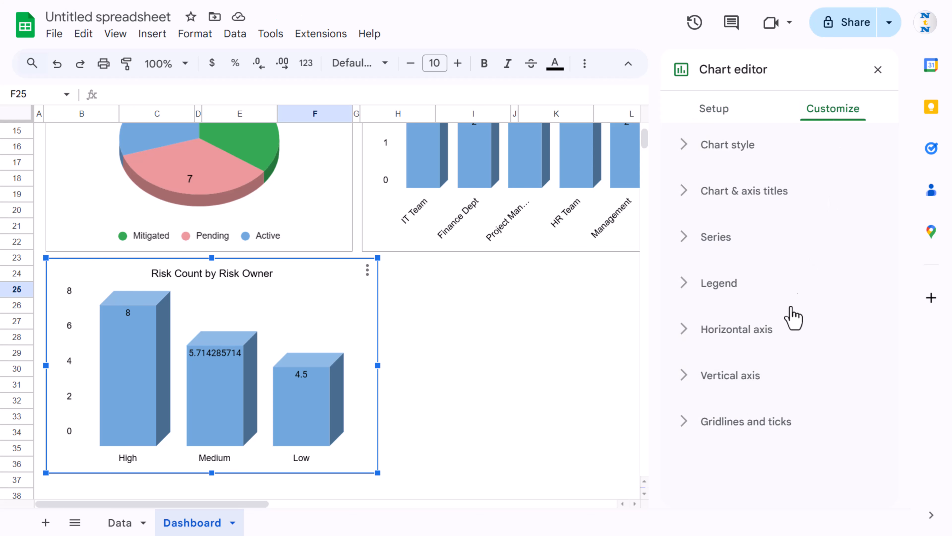
{"action": "left_click", "coordinate": [724, 243]}
{"action": "scroll", "coordinate": [821, 324], "scroll_direction": "down", "scroll_amount": 10}
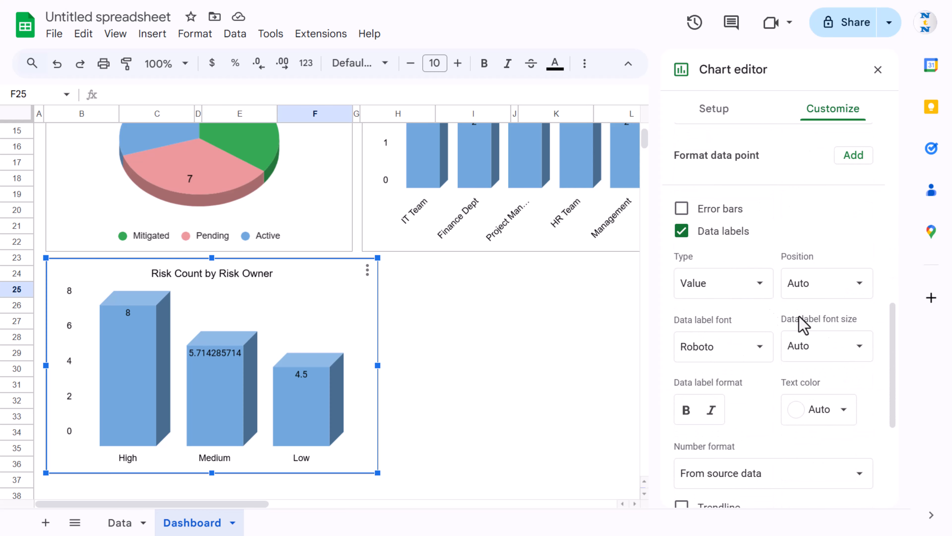
{"action": "scroll", "coordinate": [753, 250], "scroll_direction": "down", "scroll_amount": 6}
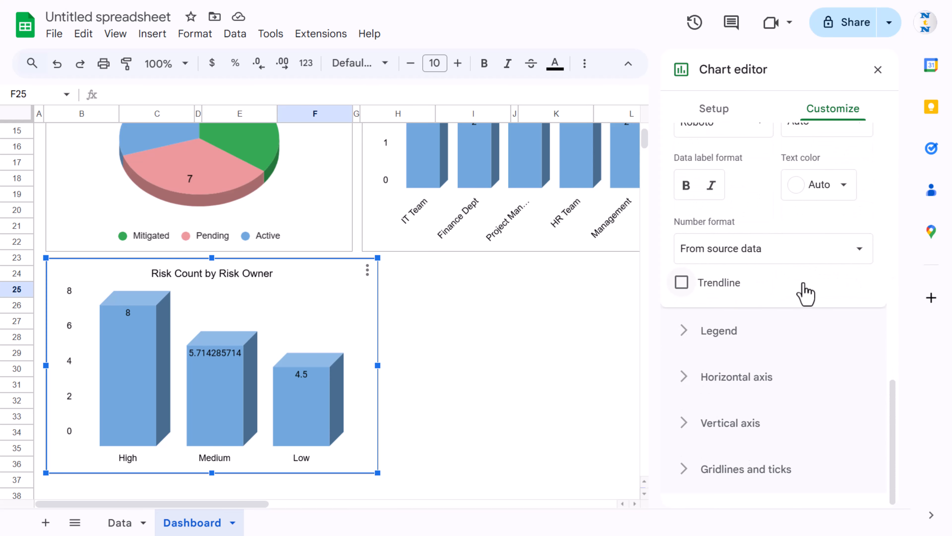
{"action": "scroll", "coordinate": [782, 304], "scroll_direction": "up", "scroll_amount": 2}
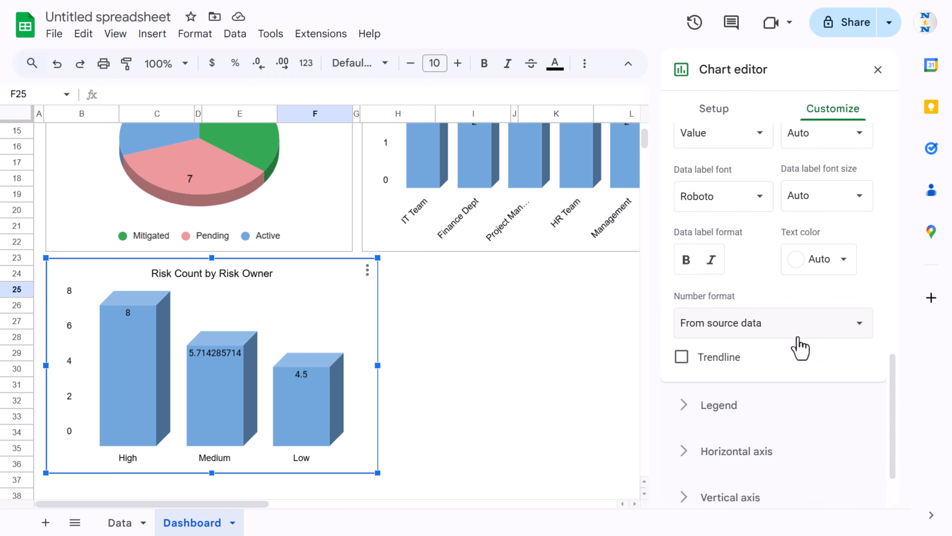
{"action": "left_click", "coordinate": [800, 348]}
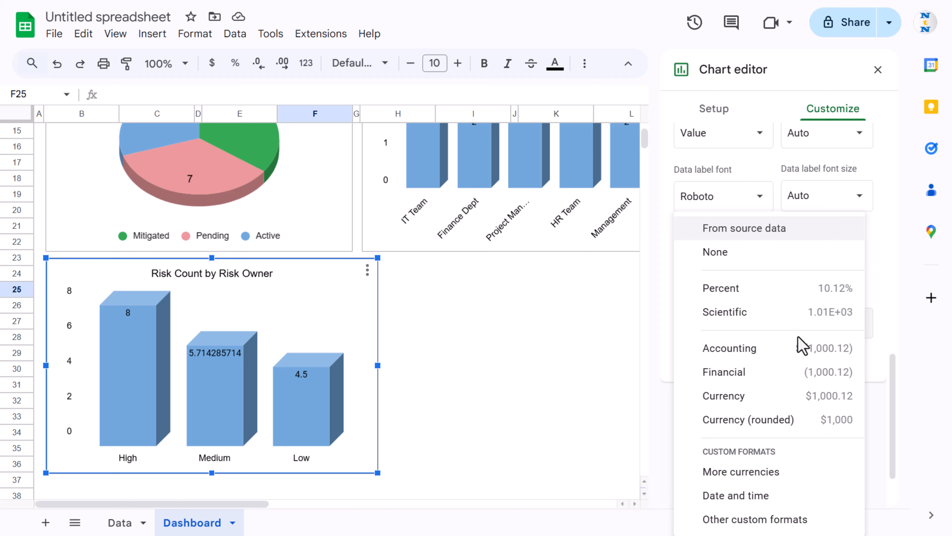
{"action": "left_click", "coordinate": [800, 521]}
{"action": "left_click", "coordinate": [332, 118]}
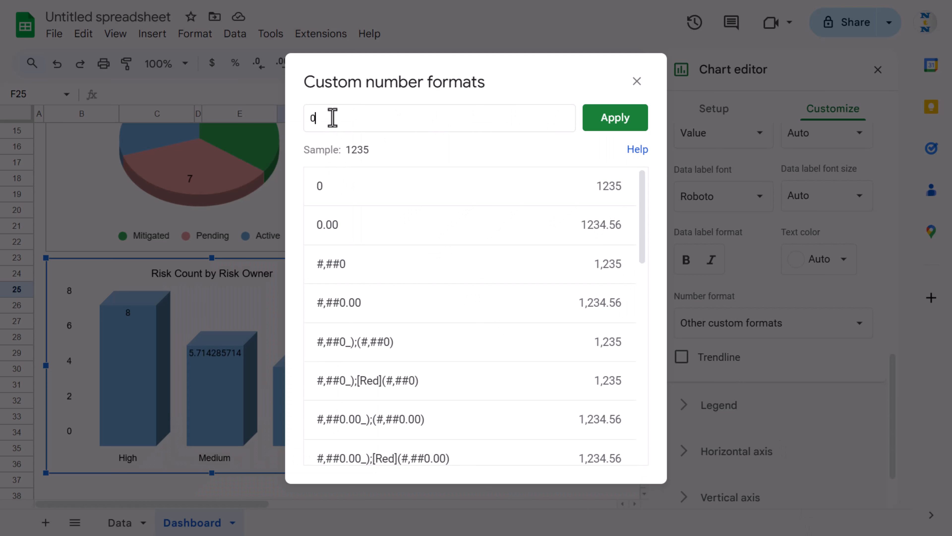
{"action": "type", "text": "0."}
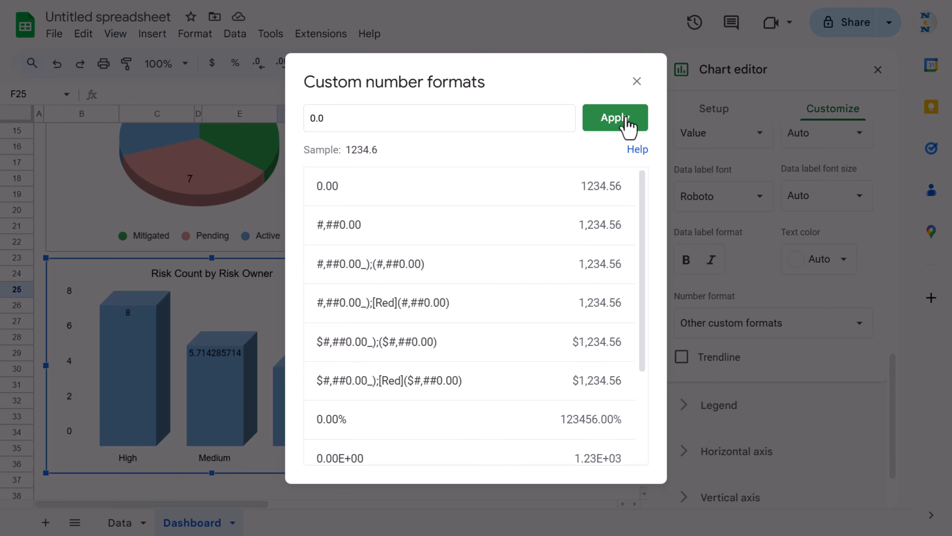
{"action": "left_click", "coordinate": [628, 124]}
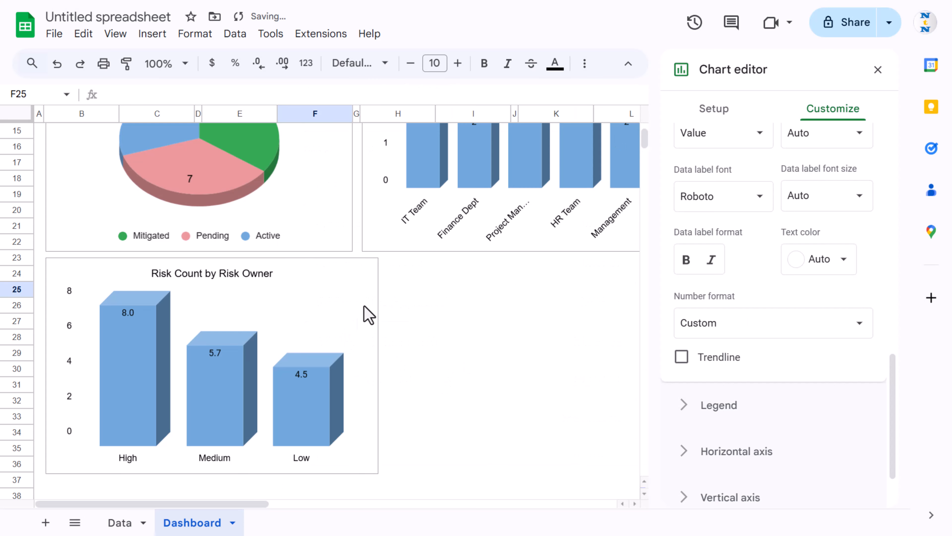
{"action": "left_click", "coordinate": [368, 315]}
{"action": "scroll", "coordinate": [790, 241], "scroll_direction": "up", "scroll_amount": 10}
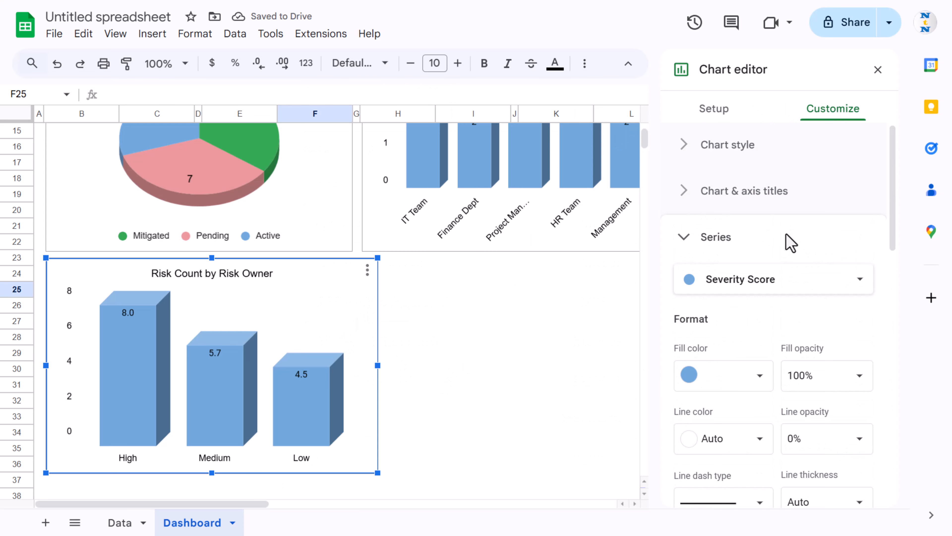
- Change the copied average severity chart's type from column to a bar chart
{"action": "left_click", "coordinate": [716, 112]}
{"action": "left_click", "coordinate": [787, 171]}
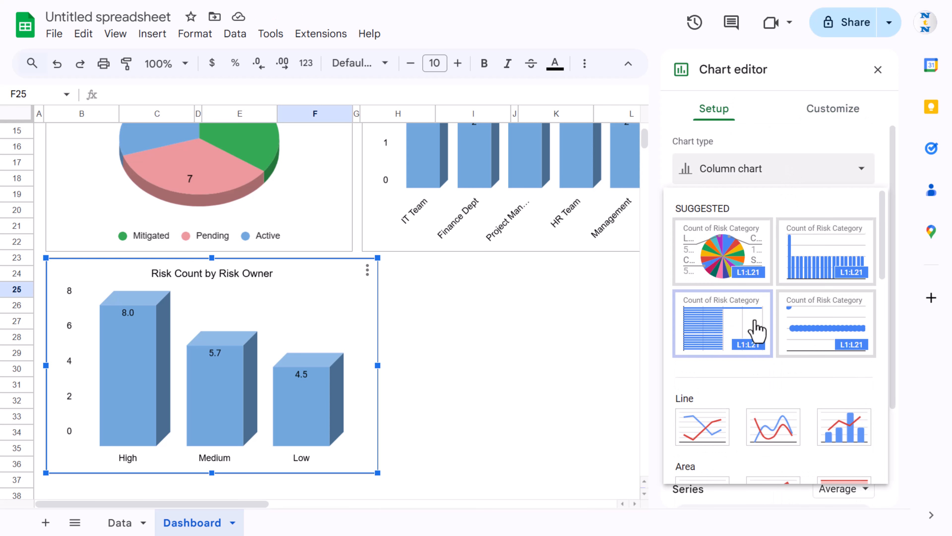
{"action": "scroll", "coordinate": [757, 333], "scroll_direction": "down", "scroll_amount": 5}
{"action": "left_click", "coordinate": [703, 387]}
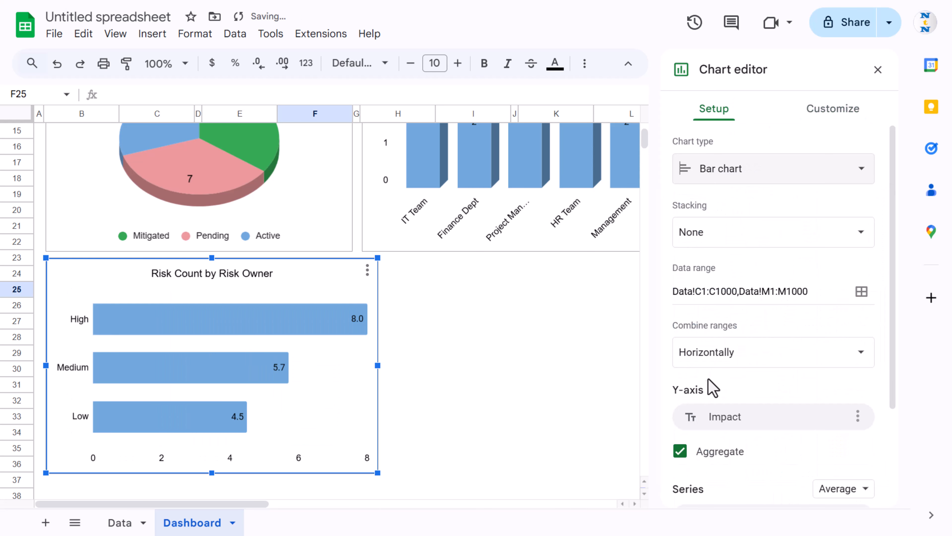
- Turn on the 3D style for the average severity bar chart and close the chart editor
{"action": "left_click", "coordinate": [830, 114]}
{"action": "left_click", "coordinate": [718, 150]}
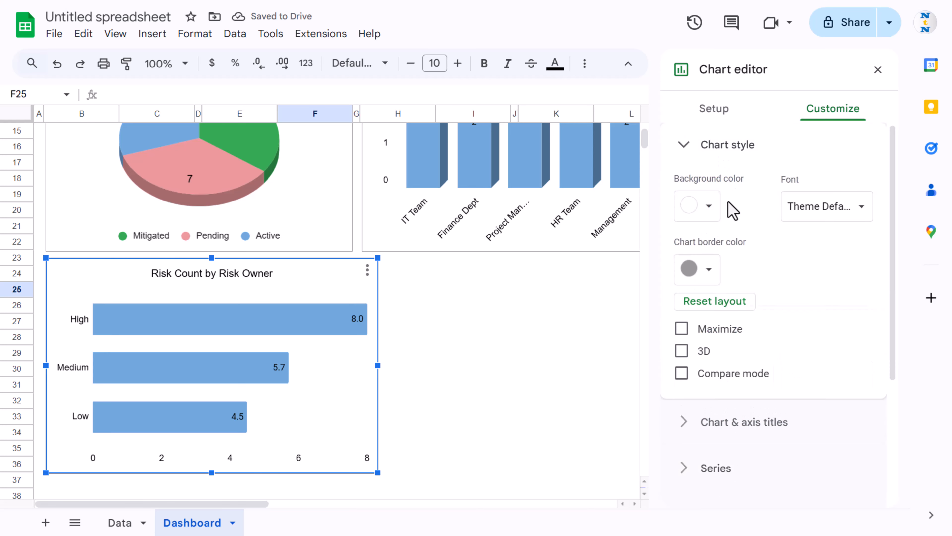
{"action": "left_click", "coordinate": [691, 354]}
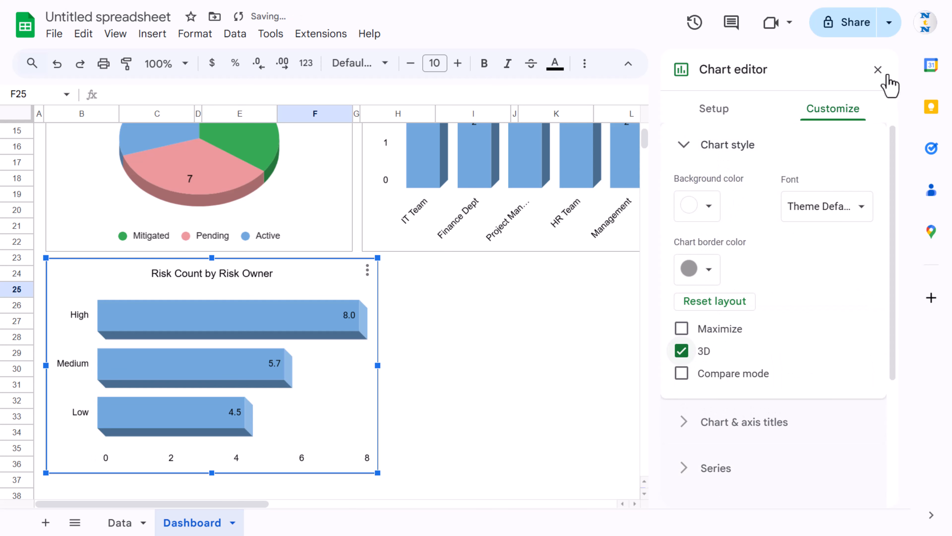
{"action": "left_click", "coordinate": [878, 70]}
{"action": "left_click", "coordinate": [434, 333]}
{"action": "left_click", "coordinate": [372, 308]}
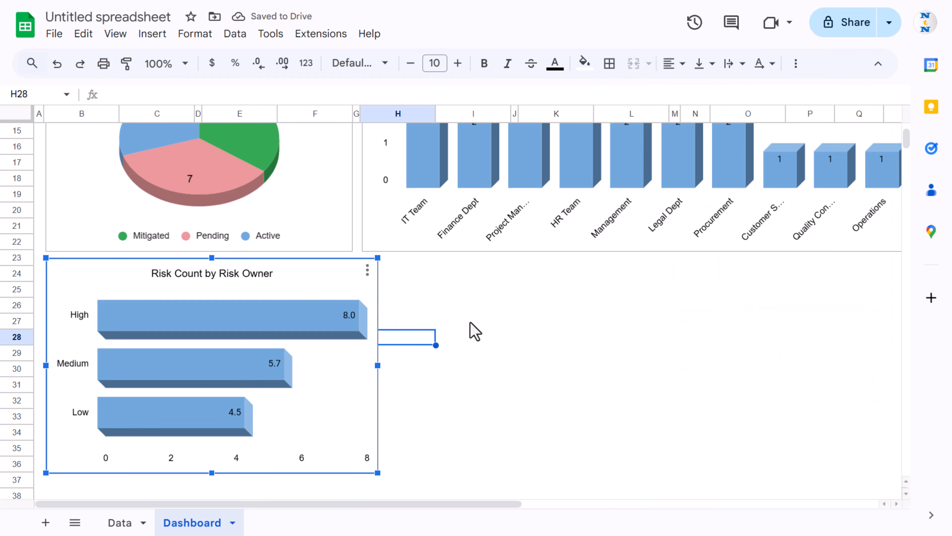
{"action": "left_click", "coordinate": [476, 323]}
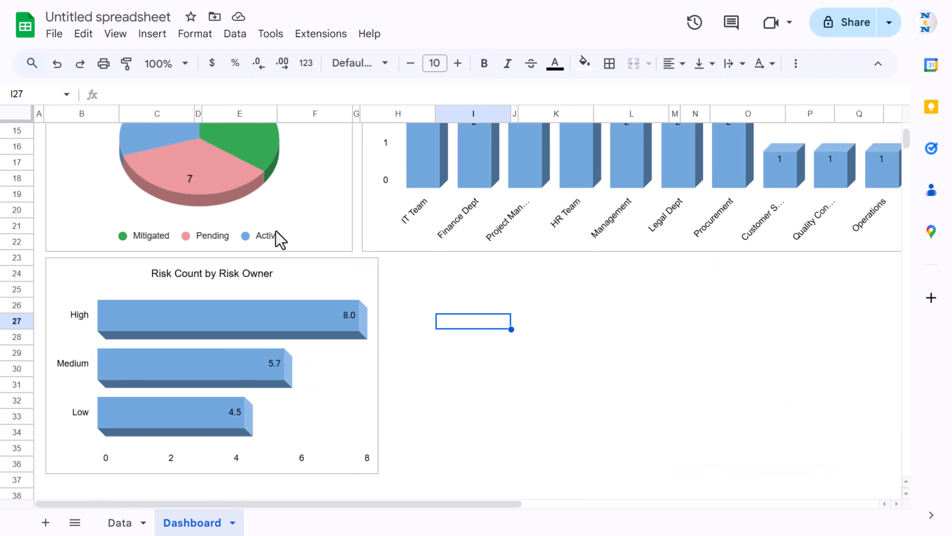
- Paste a copy of the Risk Count by Status pie chart beside the bar chart, with its upper edge at row 23
{"action": "left_click", "coordinate": [326, 201]}
{"action": "key", "text": "Escape"}
{"action": "left_click", "coordinate": [472, 276]}
{"action": "key", "text": "ctrl+v"}
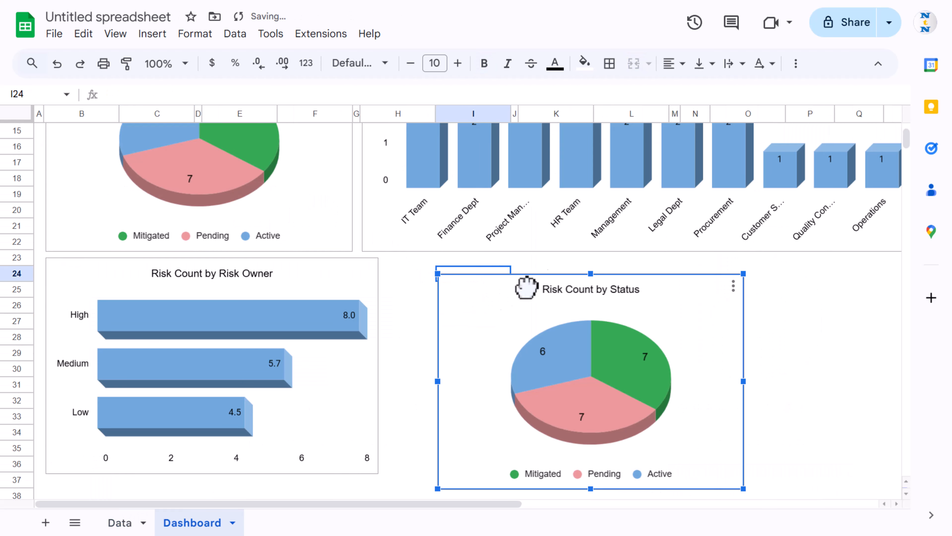
{"action": "left_click_drag", "start_coordinate": [527, 287], "coordinate": [593, 276]}
- Widen the bar chart to the end of column I and fit the pie chart copy beside it, widened to the end of column R
{"action": "left_click", "coordinate": [370, 328]}
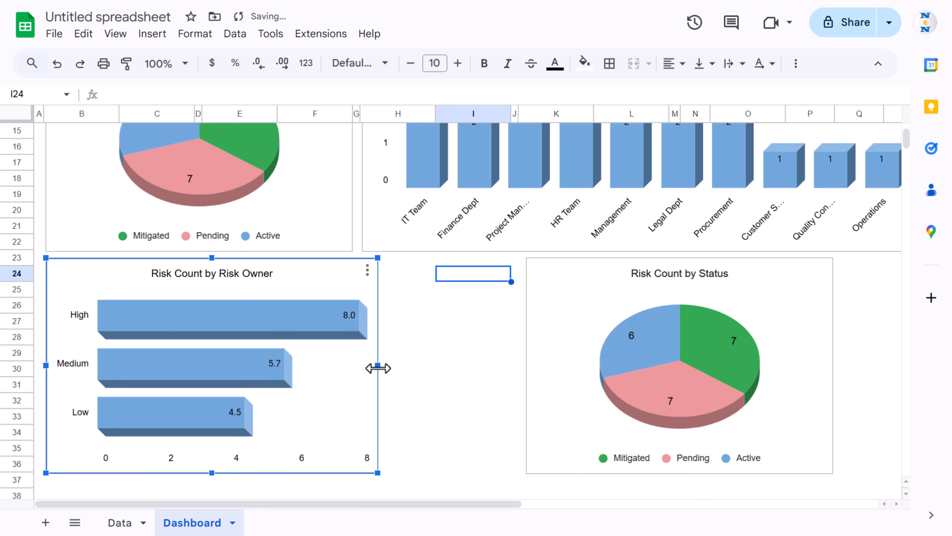
{"action": "left_click_drag", "start_coordinate": [378, 368], "coordinate": [511, 367]}
{"action": "left_click_drag", "start_coordinate": [560, 319], "coordinate": [551, 319]}
{"action": "left_click_drag", "start_coordinate": [823, 364], "coordinate": [903, 365]}
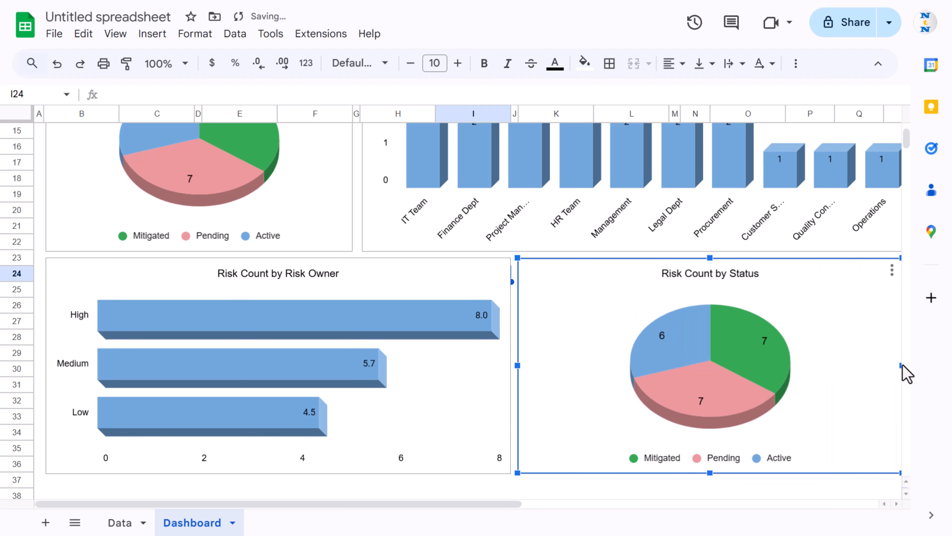
{"action": "key", "text": "ctrl+minus"}
- Change the pie chart copy's type to a doughnut chart
{"action": "double_click", "coordinate": [712, 277]}
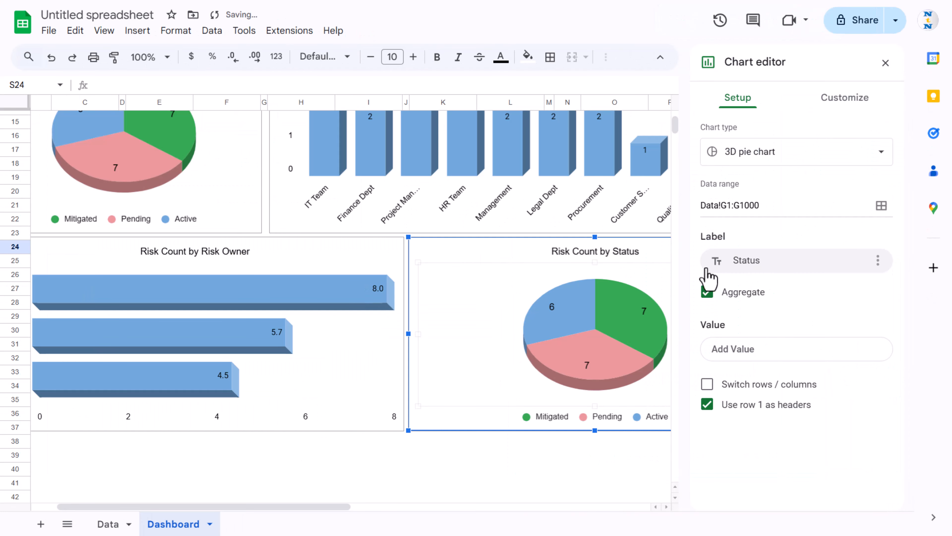
{"action": "left_click", "coordinate": [798, 158]}
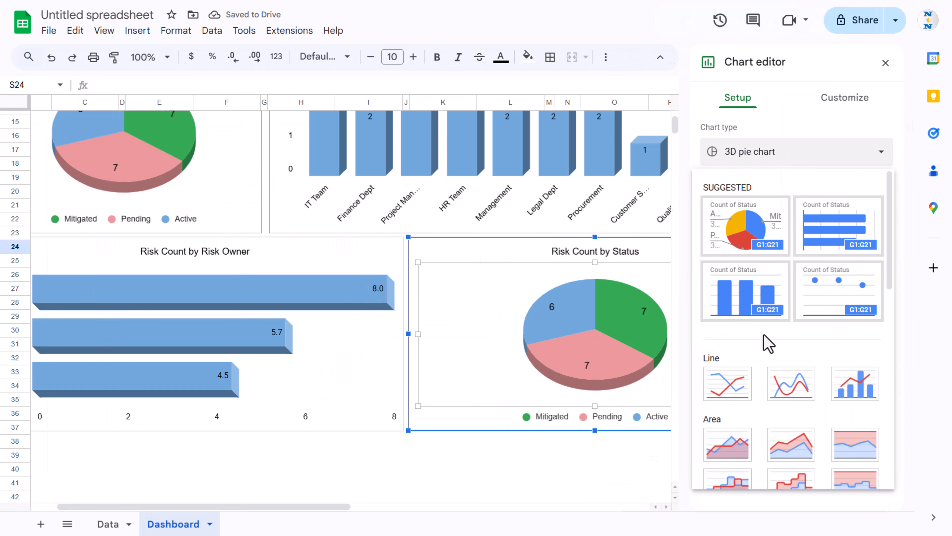
{"action": "scroll", "coordinate": [768, 340], "scroll_direction": "down", "scroll_amount": 5}
{"action": "left_click", "coordinate": [791, 372]}
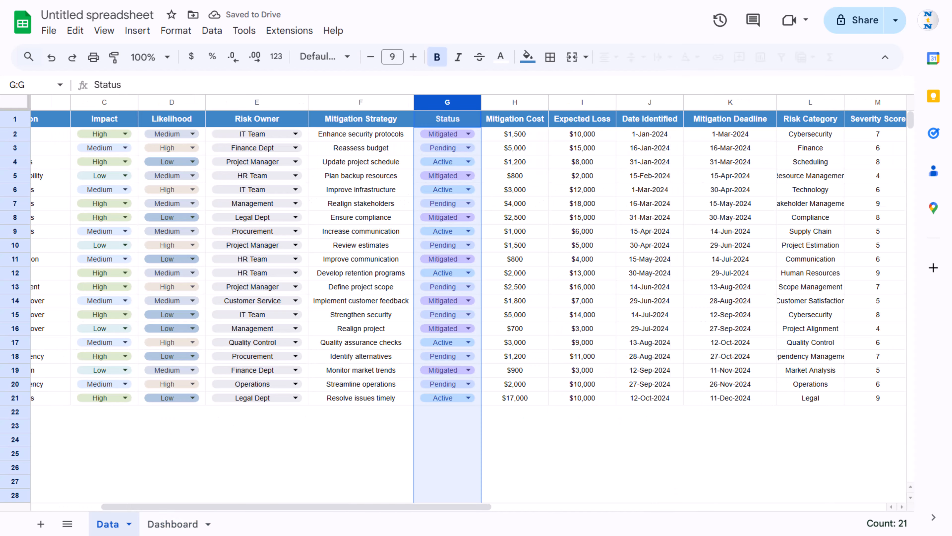
- Set the doughnut chart's data range to the Data sheet's Likelihood column, Data!D1:D1000
{"action": "scroll", "coordinate": [270, 225], "scroll_direction": "left", "scroll_amount": 5}
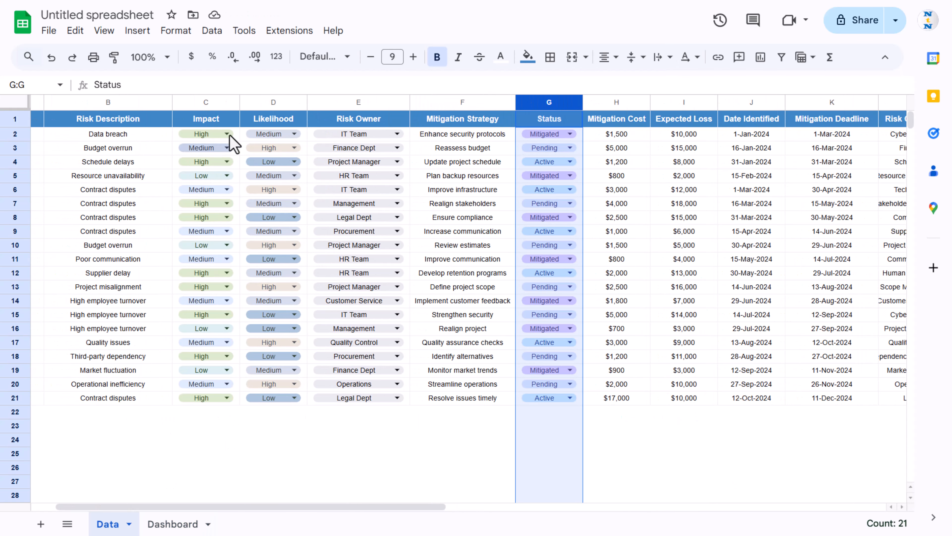
{"action": "left_click", "coordinate": [173, 524]}
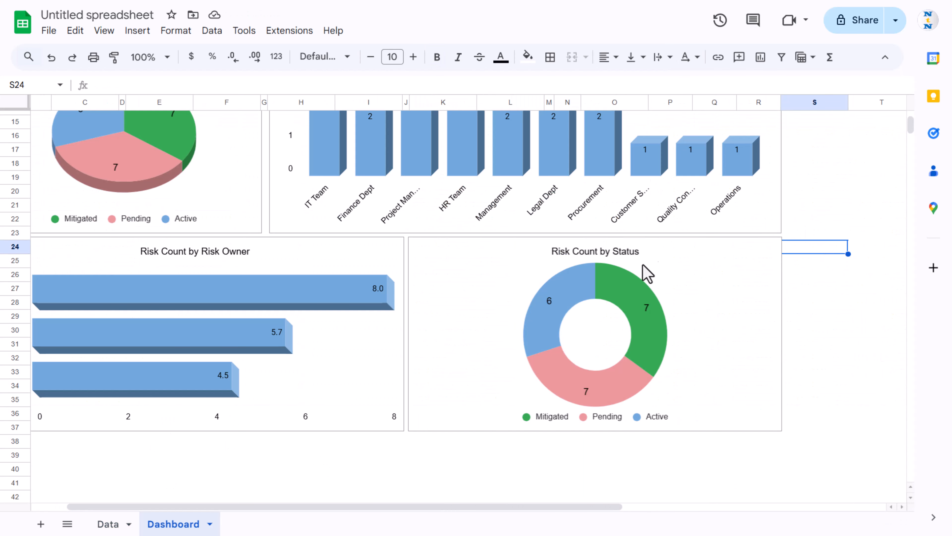
{"action": "left_click", "coordinate": [707, 255]}
{"action": "double_click", "coordinate": [707, 255]}
{"action": "left_click", "coordinate": [720, 205]}
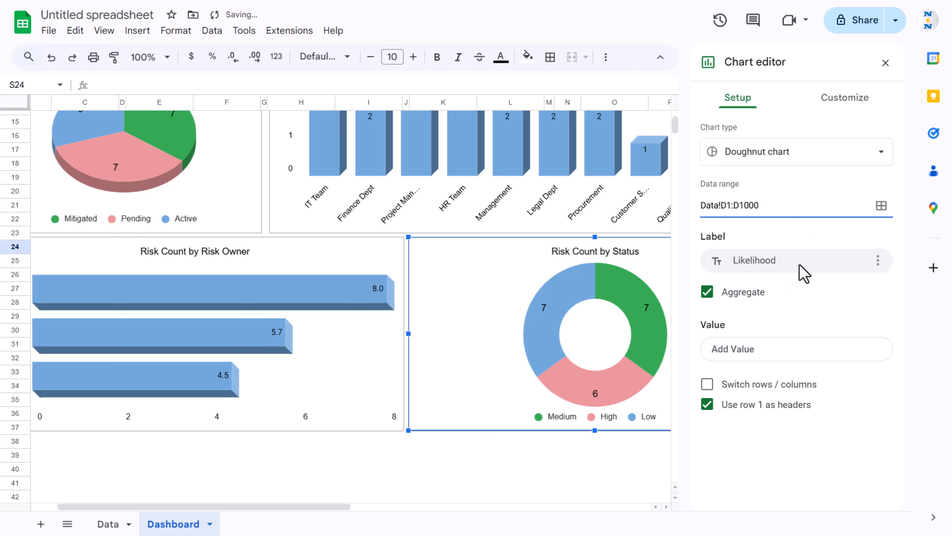
- Turn on the 3D style for the Likelihood doughnut chart and close its editor
{"action": "left_click", "coordinate": [846, 99]}
{"action": "left_click", "coordinate": [742, 136]}
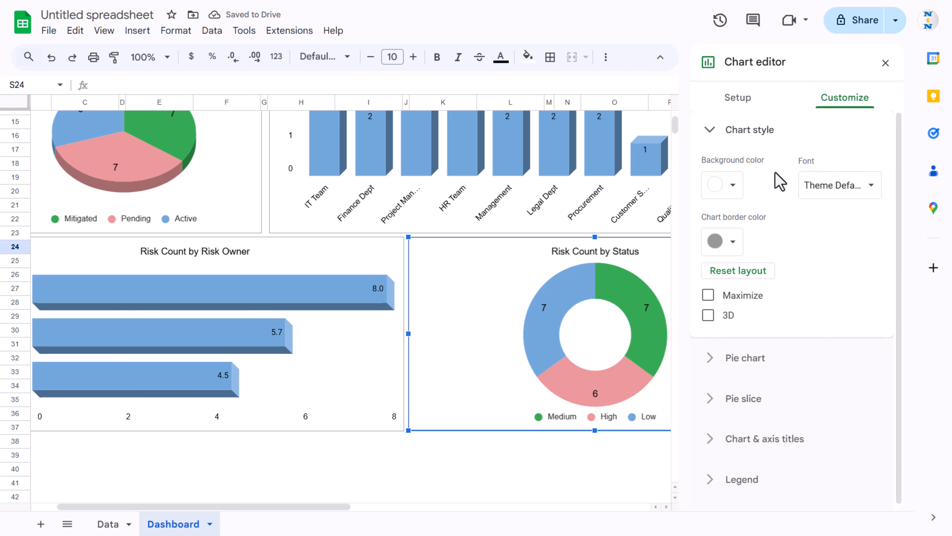
{"action": "left_click", "coordinate": [708, 315]}
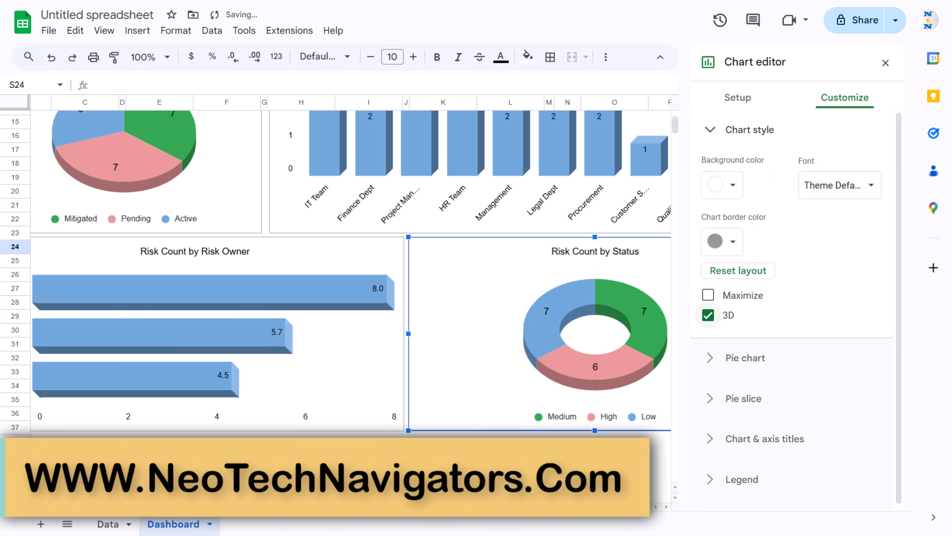
{"action": "left_click", "coordinate": [620, 442]}
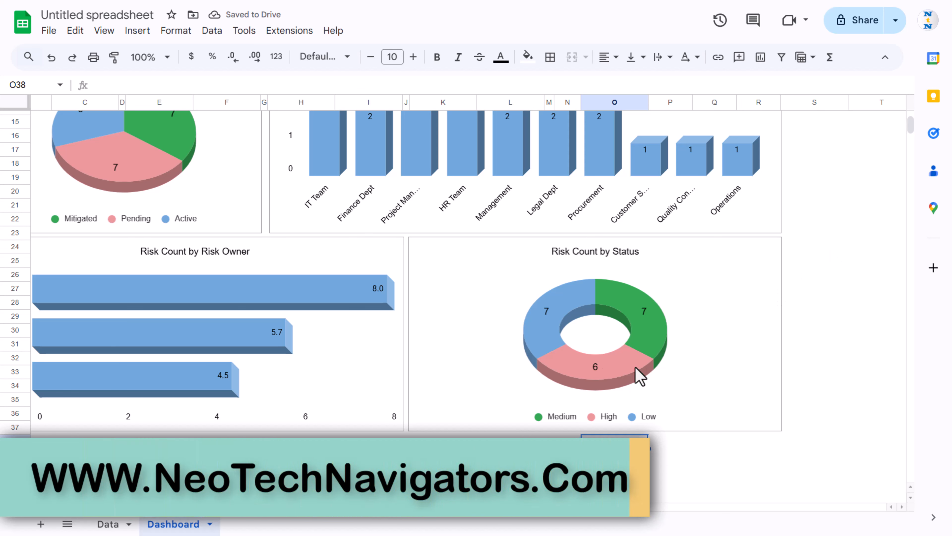
- Change the doughnut chart's title to "Risk Count by Likelihood"
{"action": "double_click", "coordinate": [581, 258]}
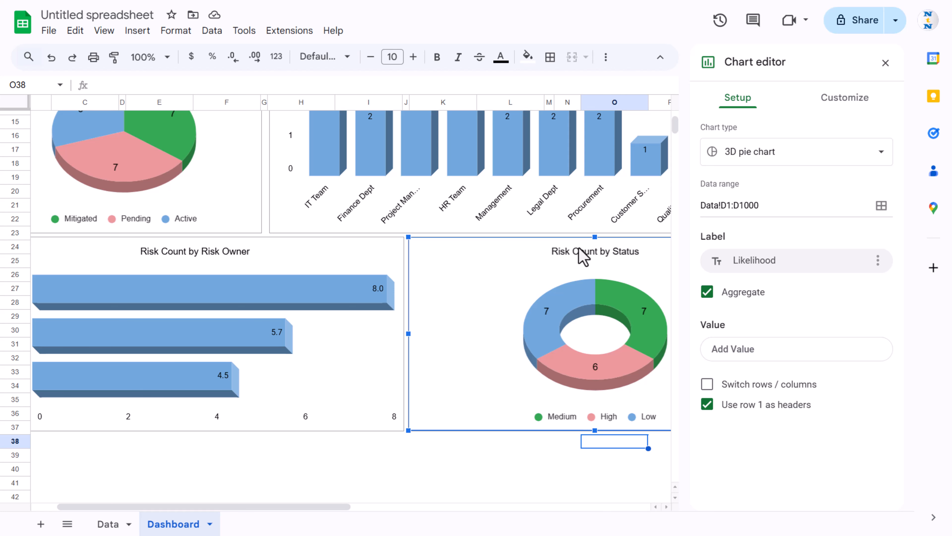
{"action": "double_click", "coordinate": [581, 255]}
{"action": "left_click", "coordinate": [597, 252]}
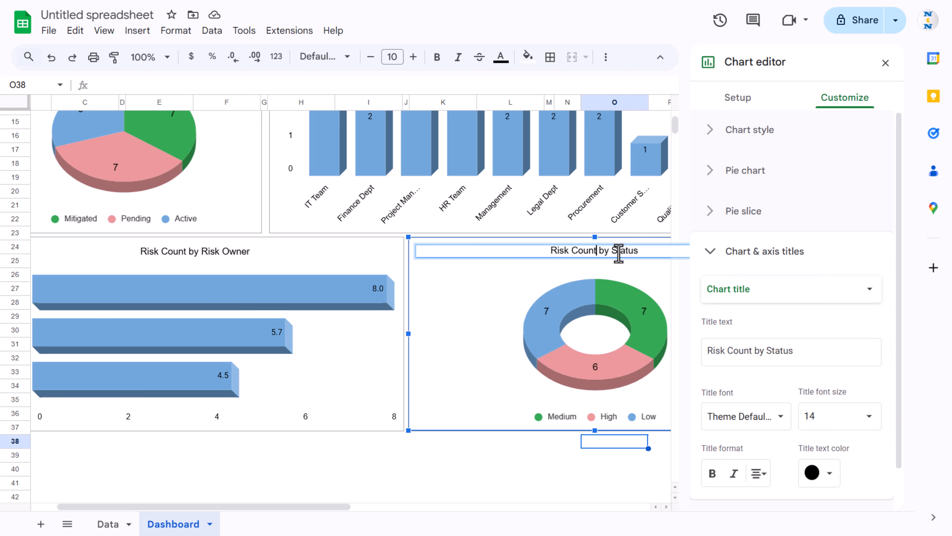
{"action": "double_click", "coordinate": [624, 253]}
{"action": "type", "text": "Lik"}
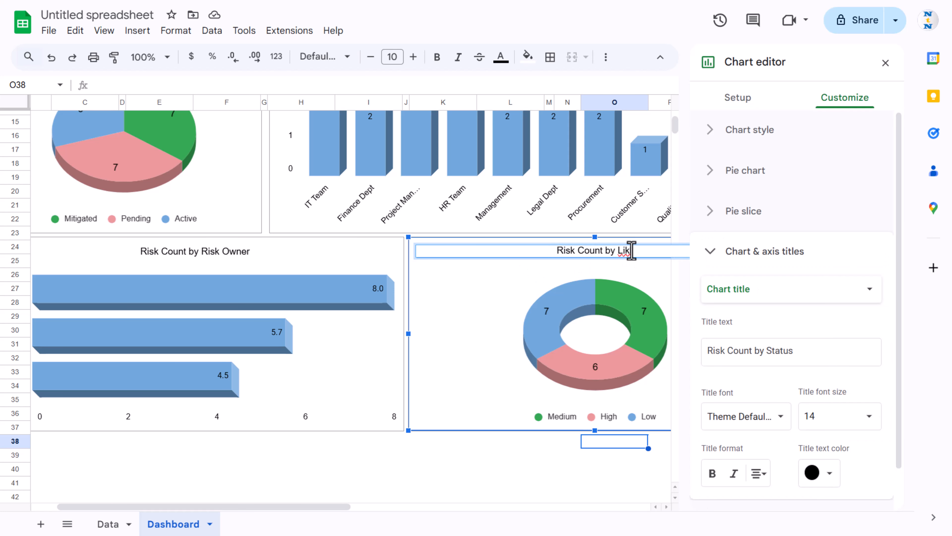
{"action": "type", "text": "elih"}
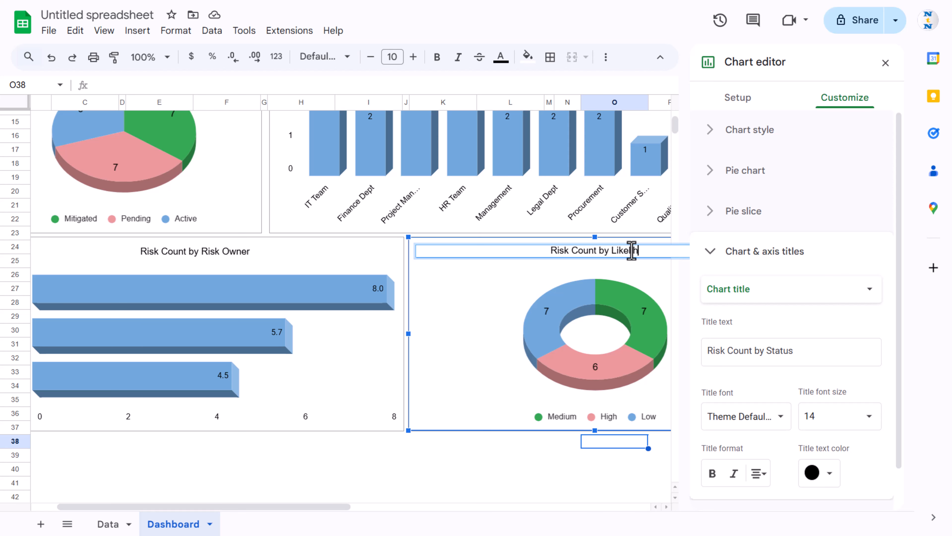
{"action": "type", "text": "ood"}
{"action": "key", "text": "Return"}
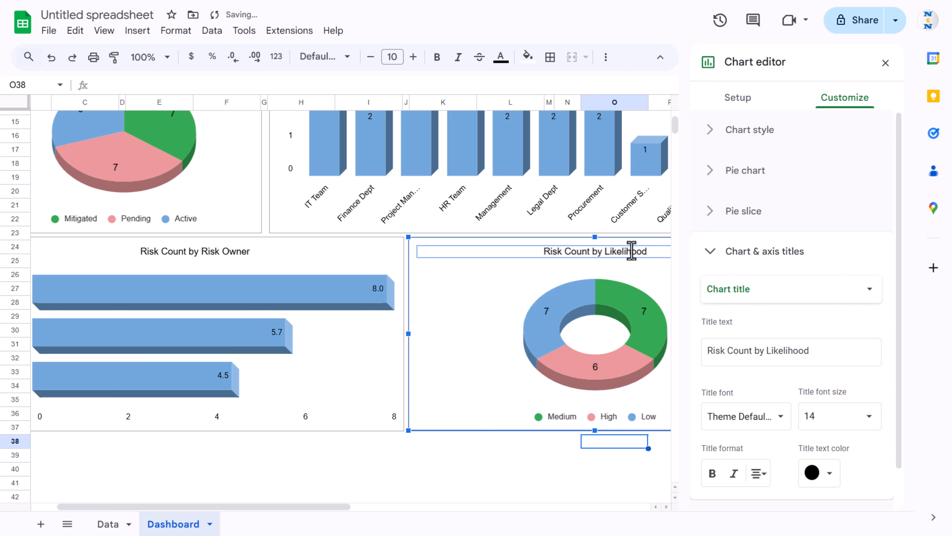
{"action": "left_click", "coordinate": [539, 457]}
- Paste a copy of the 3D bar chart below the original from row 38, and widen it to about the start of column L
{"action": "scroll", "coordinate": [536, 448], "scroll_direction": "down", "scroll_amount": 4}
{"action": "scroll", "coordinate": [393, 379], "scroll_direction": "down", "scroll_amount": 3}
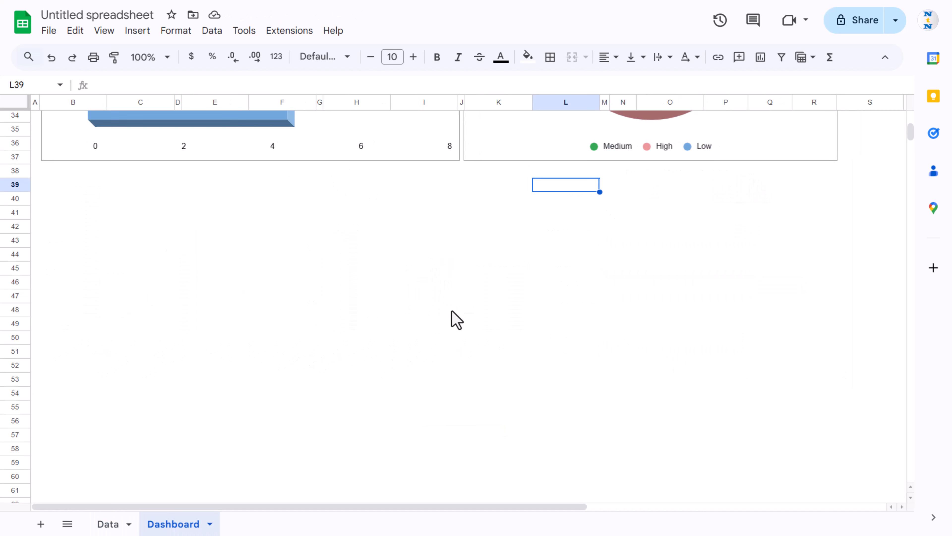
{"action": "left_click", "coordinate": [263, 199]}
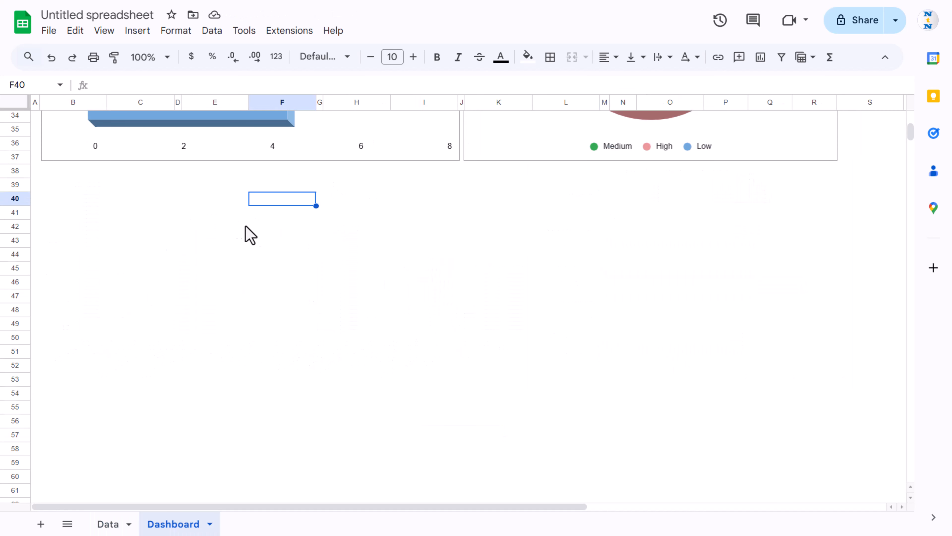
{"action": "scroll", "coordinate": [240, 260], "scroll_direction": "up", "scroll_amount": 2}
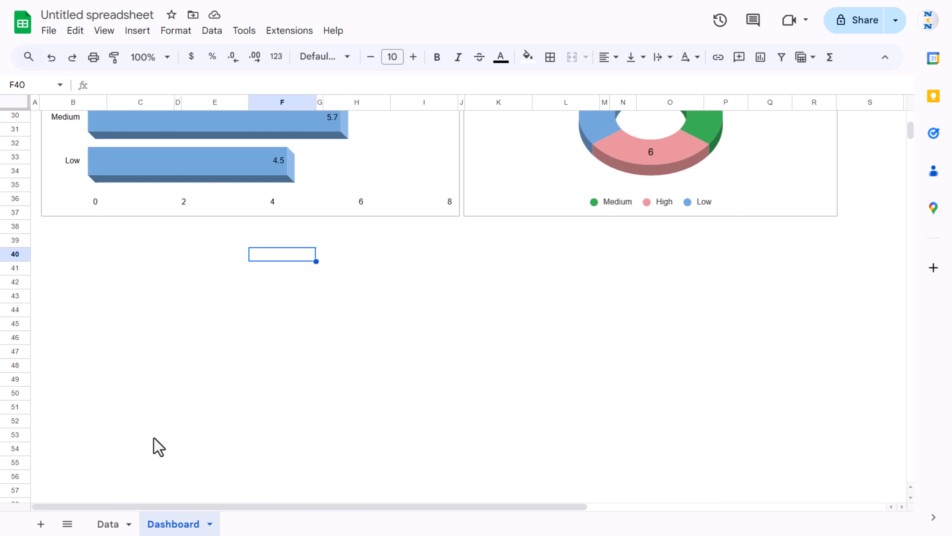
{"action": "scroll", "coordinate": [447, 262], "scroll_direction": "up", "scroll_amount": 5}
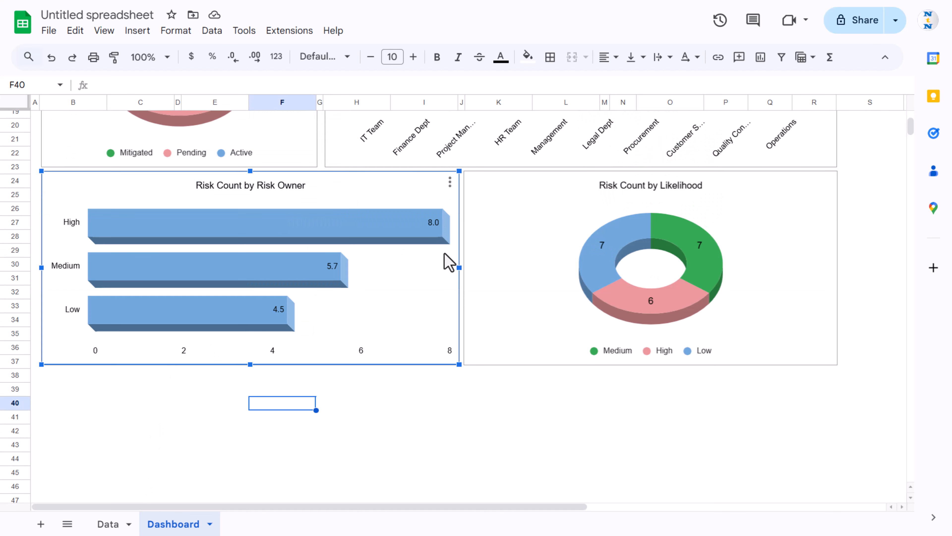
{"action": "left_click", "coordinate": [86, 403]}
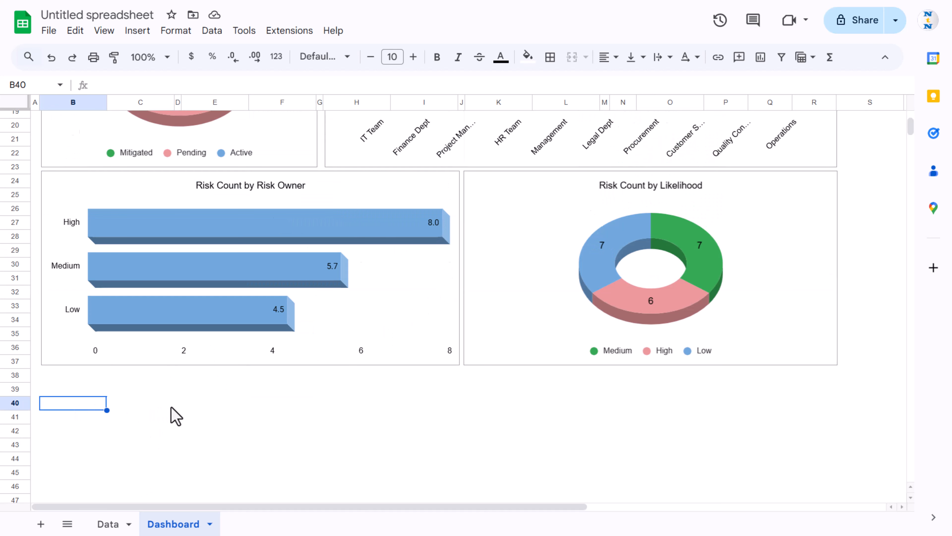
{"action": "key", "text": "ctrl+v"}
{"action": "scroll", "coordinate": [285, 386], "scroll_direction": "down", "scroll_amount": 2}
{"action": "scroll", "coordinate": [513, 330], "scroll_direction": "down", "scroll_amount": 4}
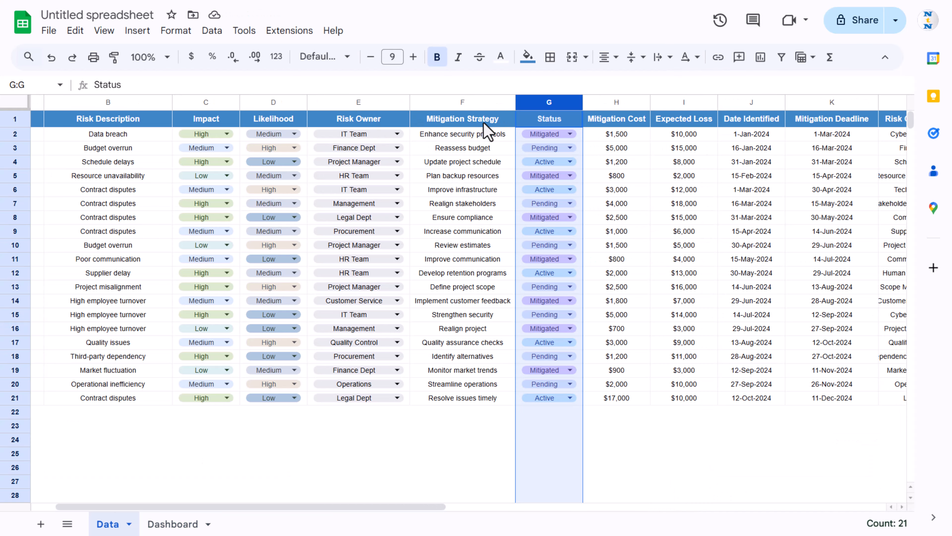
- Remove the Data!M1:M1000 range from the pasted bar chart below row 38 and clear its Data!C1:C1000 range
{"action": "scroll", "coordinate": [485, 127], "scroll_direction": "right", "scroll_amount": 3}
{"action": "left_click", "coordinate": [776, 102]}
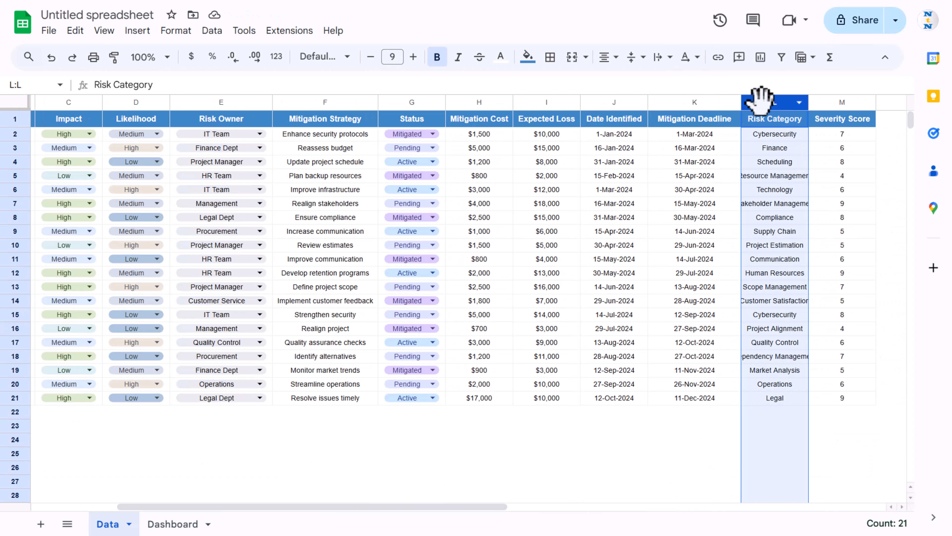
{"action": "left_click", "coordinate": [547, 102]}
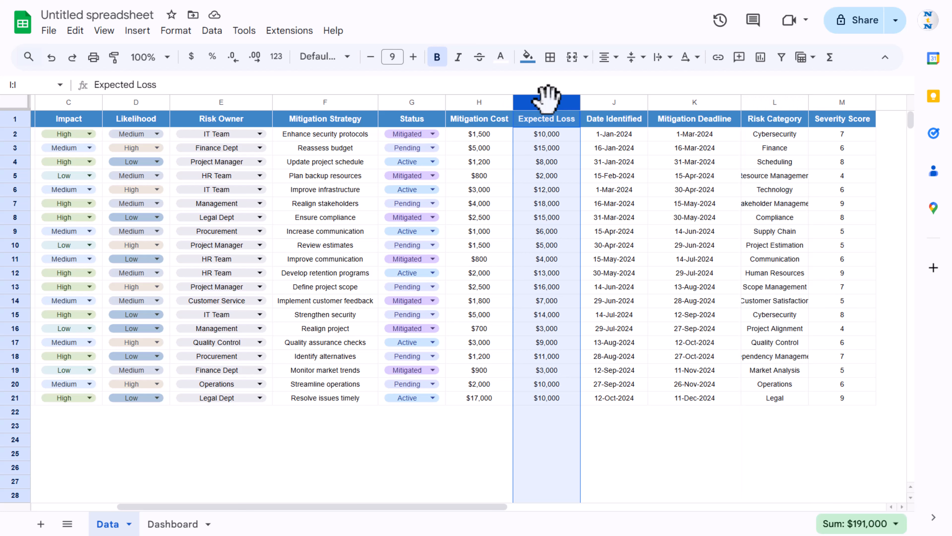
{"action": "left_click", "coordinate": [159, 526]}
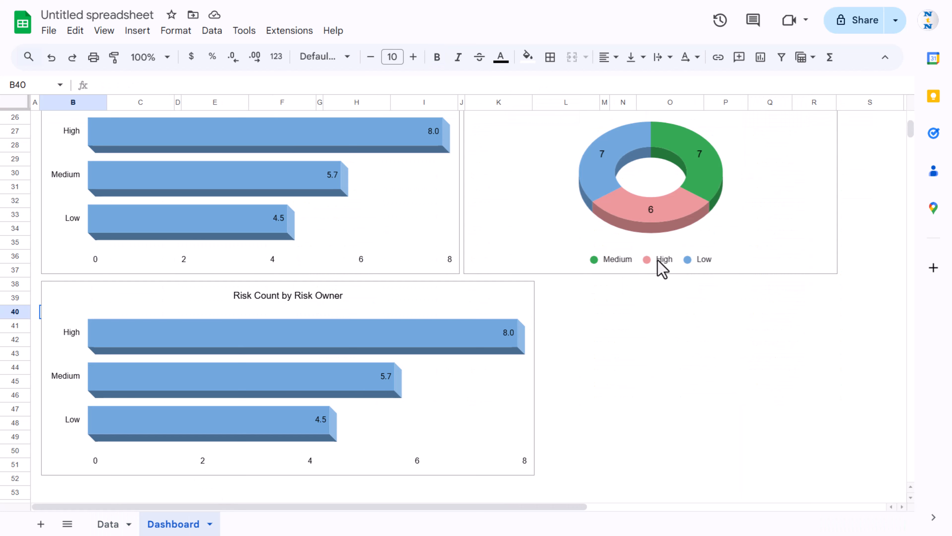
{"action": "double_click", "coordinate": [501, 313]}
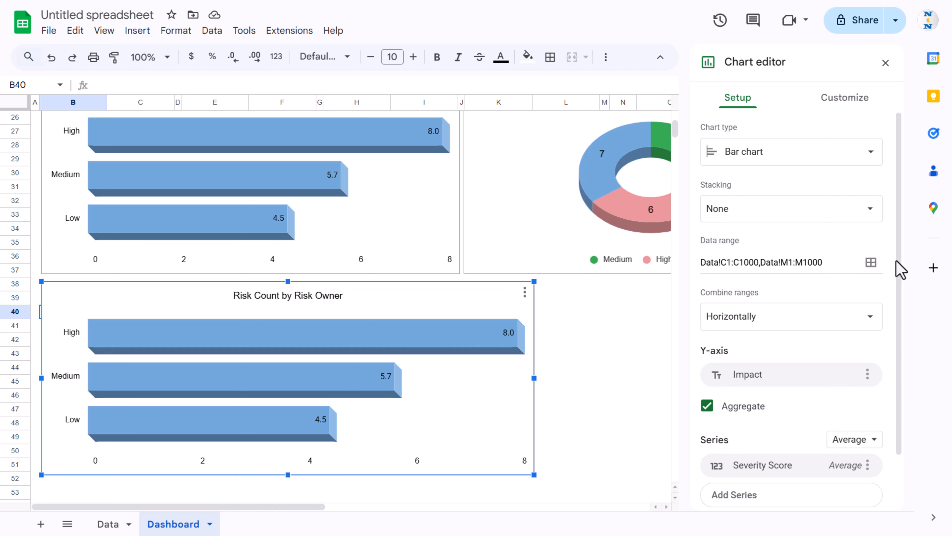
{"action": "left_click", "coordinate": [871, 262]}
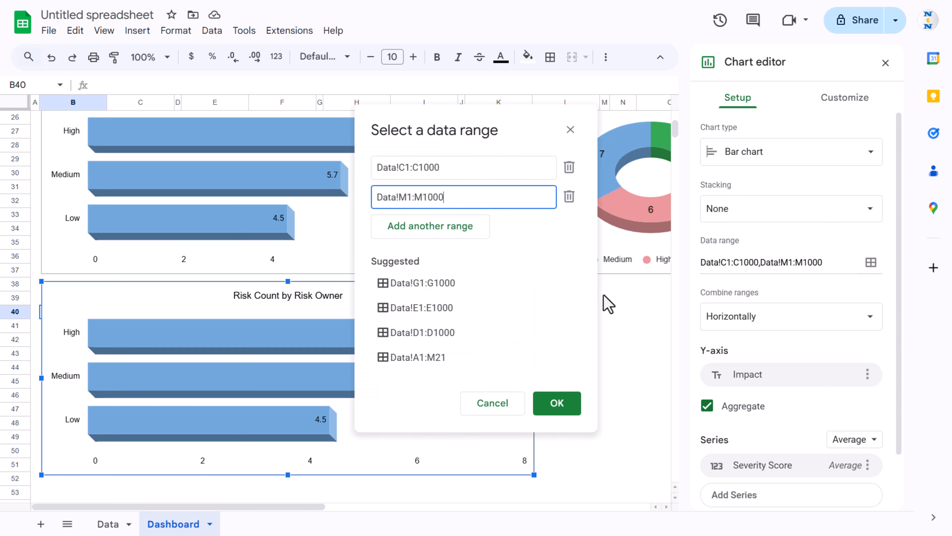
{"action": "left_click", "coordinate": [570, 196]}
{"action": "double_click", "coordinate": [449, 173]}
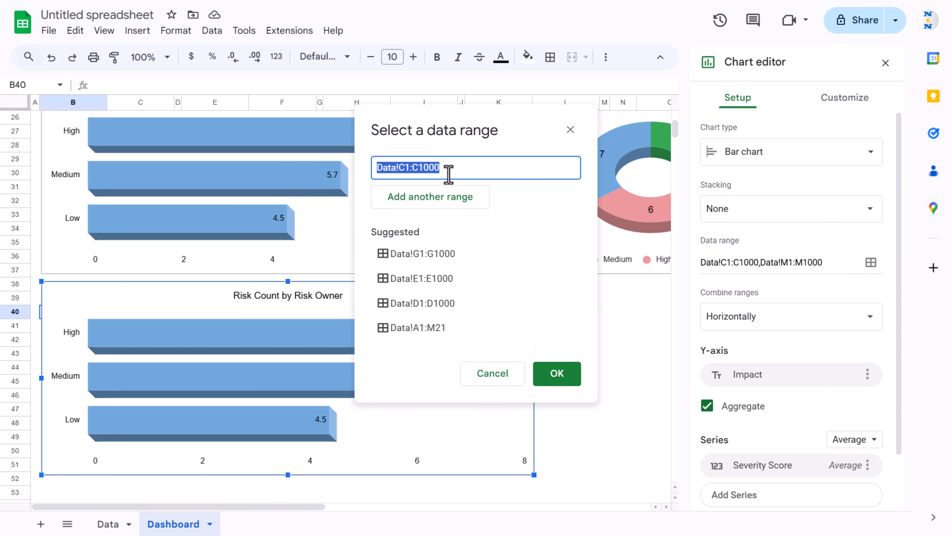
{"action": "key", "text": "BackSpace"}
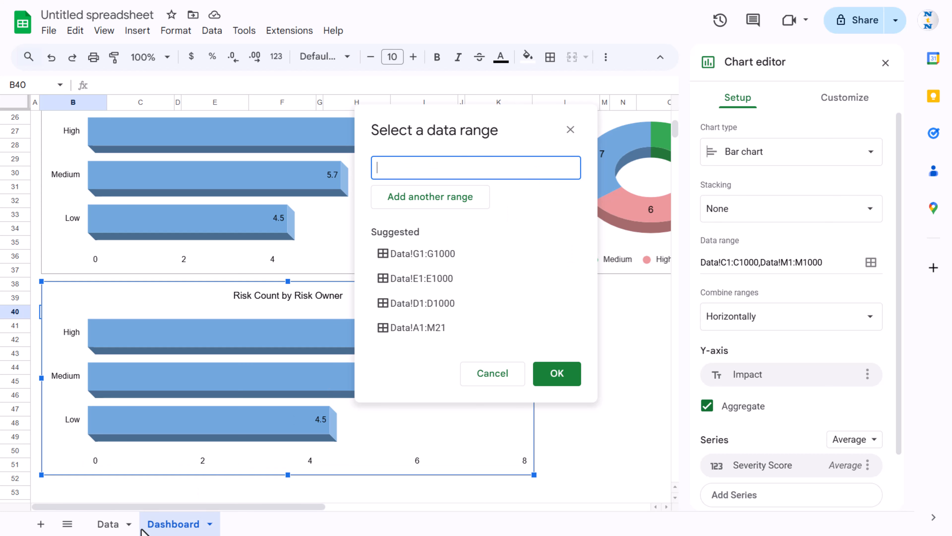
- Set the chart's data ranges to the Data sheet's Risk Category column, Data!L:L, and Expected Loss column, Data!I:I
{"action": "left_click", "coordinate": [113, 525]}
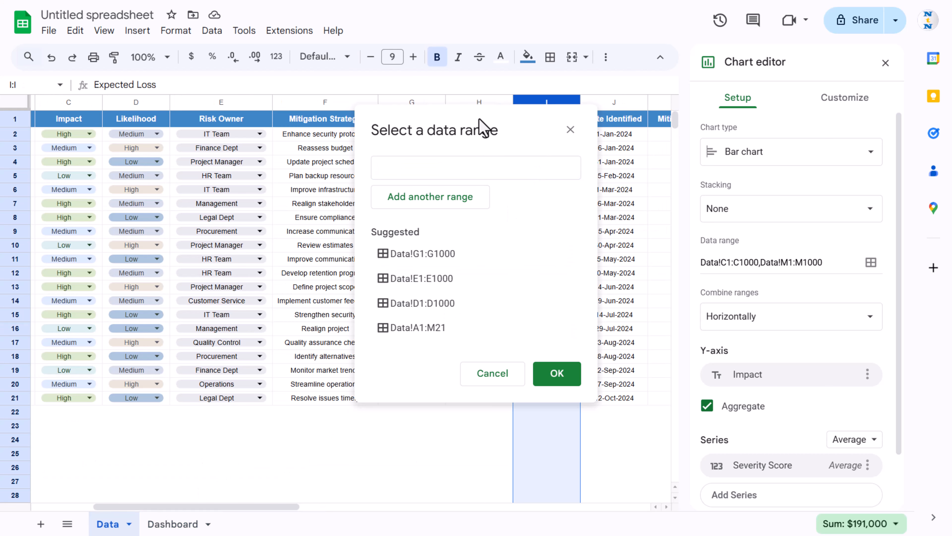
{"action": "scroll", "coordinate": [549, 181], "scroll_direction": "right", "scroll_amount": 5}
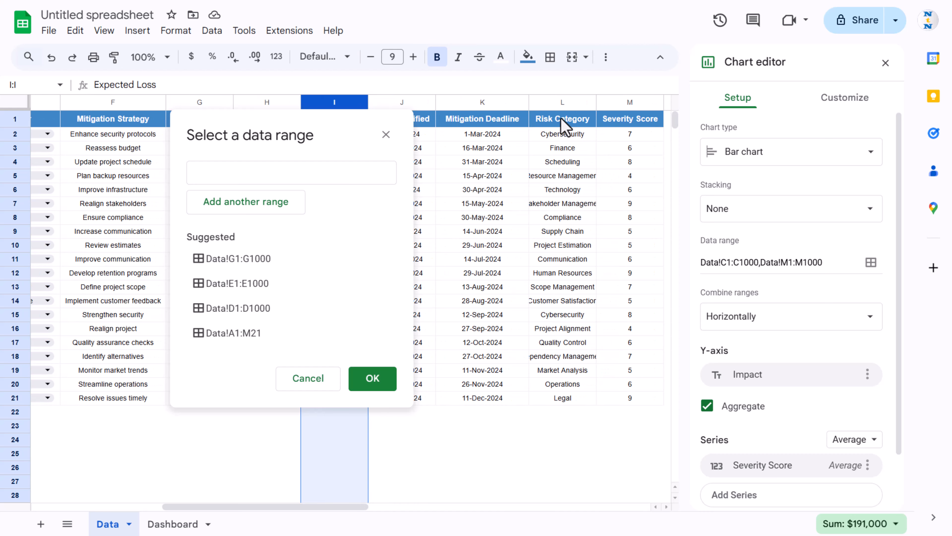
{"action": "left_click", "coordinate": [563, 102]}
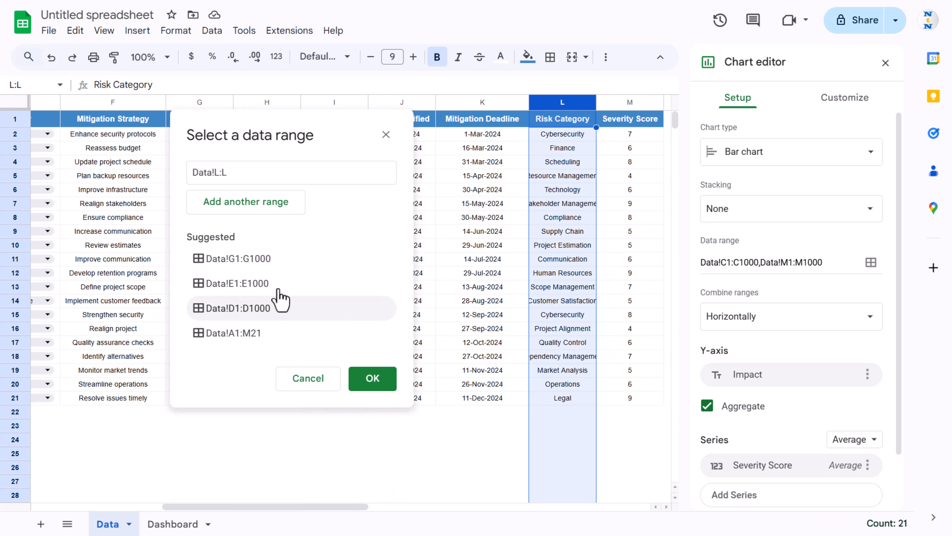
{"action": "left_click", "coordinate": [279, 210]}
{"action": "left_click_drag", "start_coordinate": [306, 139], "coordinate": [610, 188]}
{"action": "left_click", "coordinate": [345, 103]}
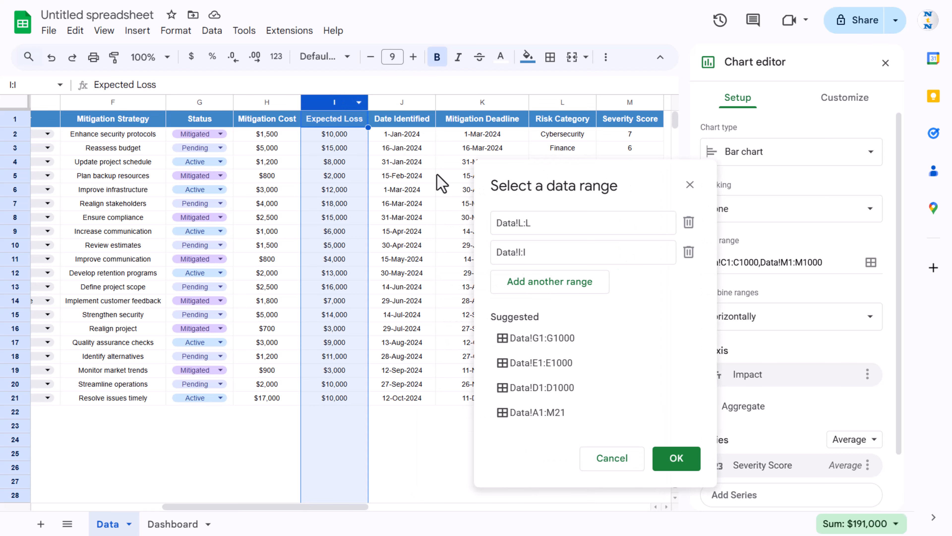
{"action": "left_click", "coordinate": [677, 457]}
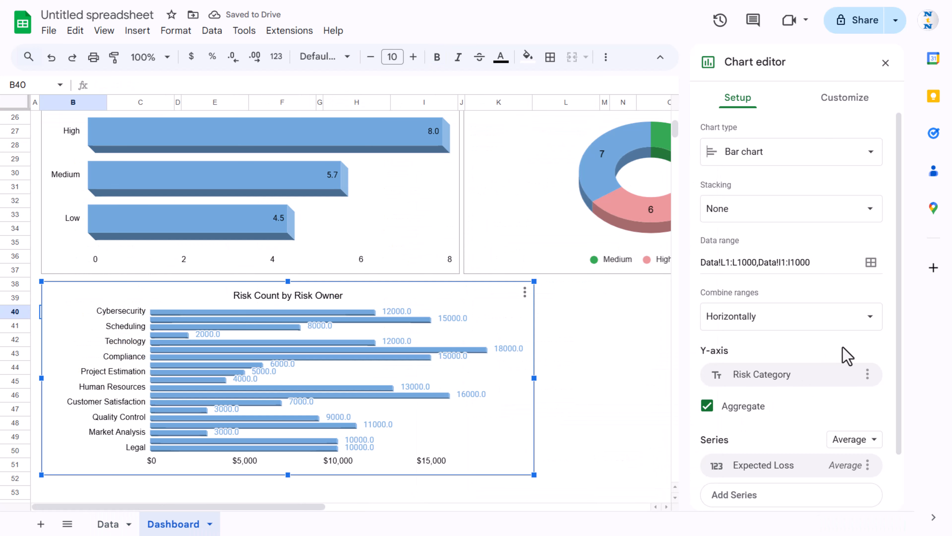
- Aggregate the chart's Expected Loss series by Sum
{"action": "scroll", "coordinate": [814, 361], "scroll_direction": "down", "scroll_amount": 2}
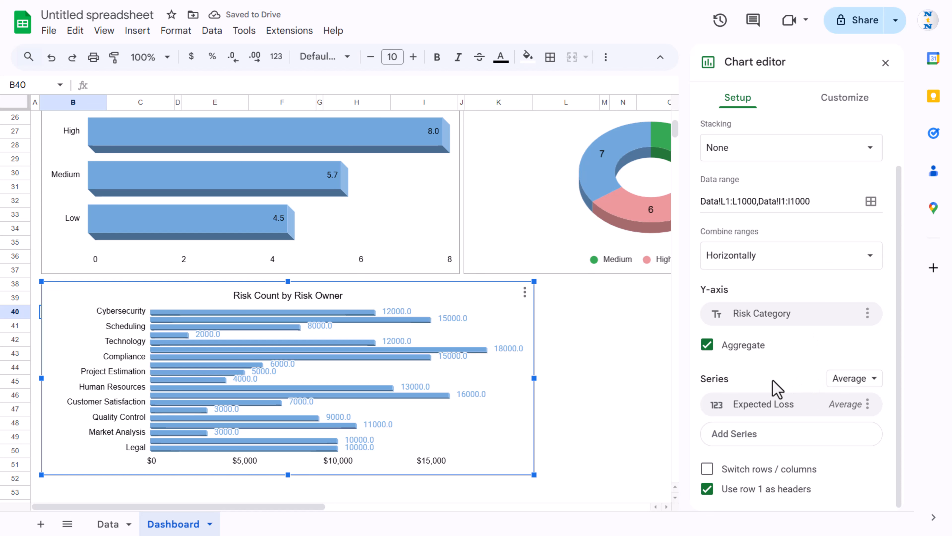
{"action": "left_click", "coordinate": [874, 380]}
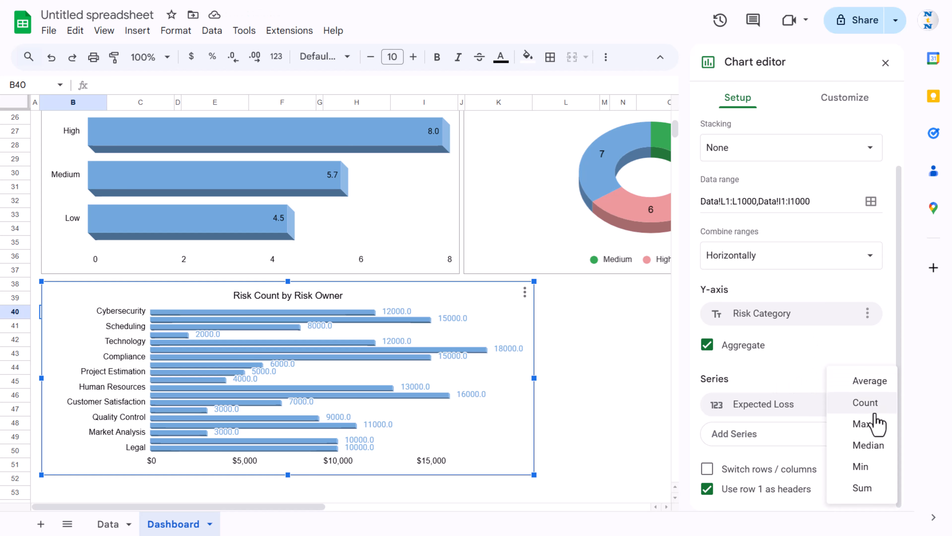
{"action": "left_click", "coordinate": [864, 488]}
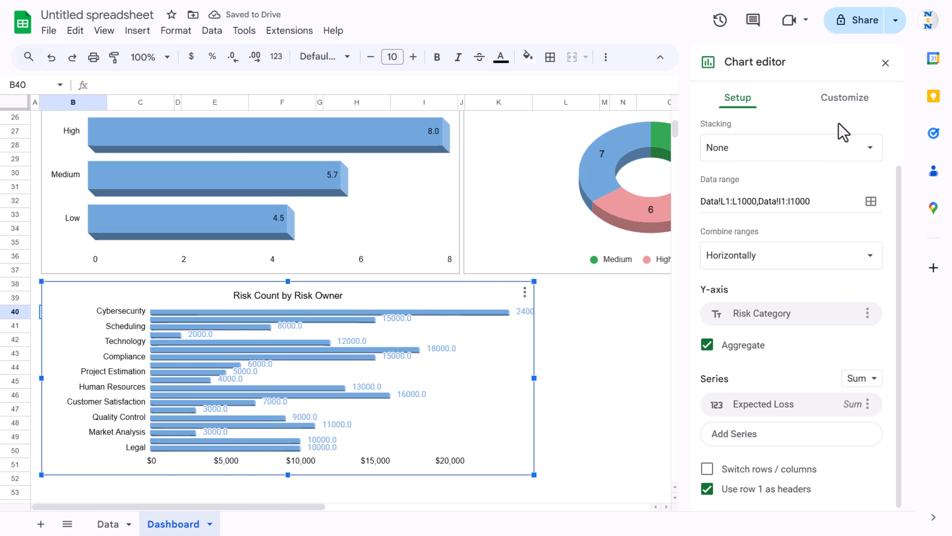
- Change the Expected Loss chart to a column chart, close its editor, and widen it to about the middle of column O
{"action": "left_click", "coordinate": [846, 102]}
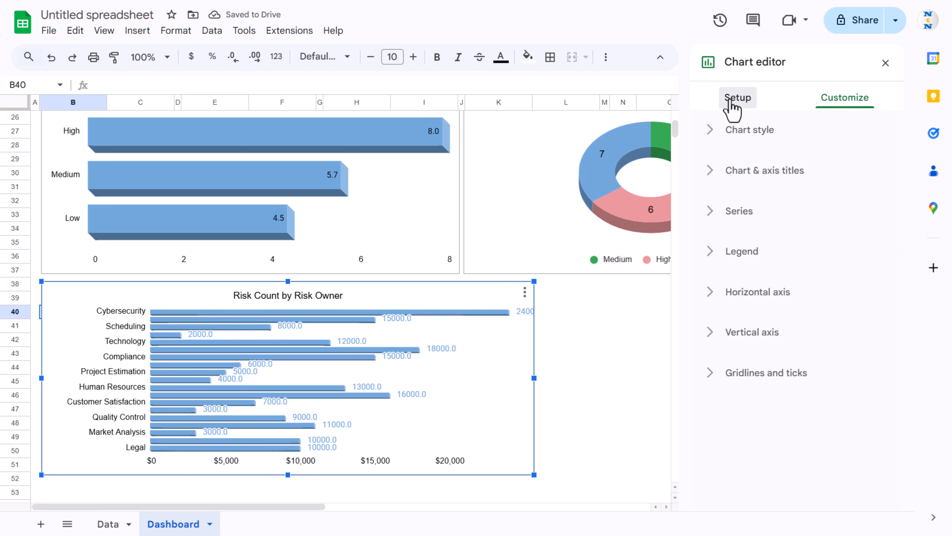
{"action": "left_click", "coordinate": [731, 107]}
{"action": "left_click", "coordinate": [809, 156]}
{"action": "scroll", "coordinate": [791, 339], "scroll_direction": "down", "scroll_amount": 3}
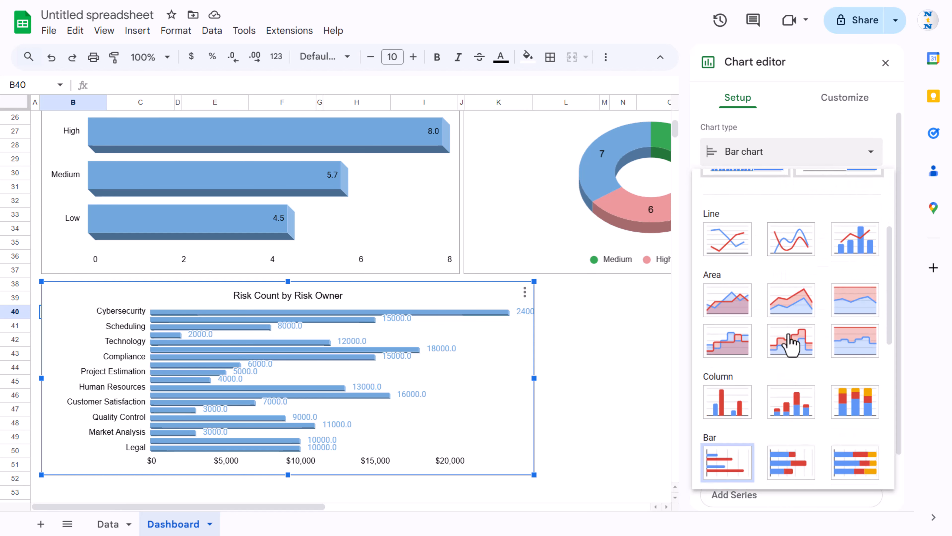
{"action": "left_click", "coordinate": [729, 403]}
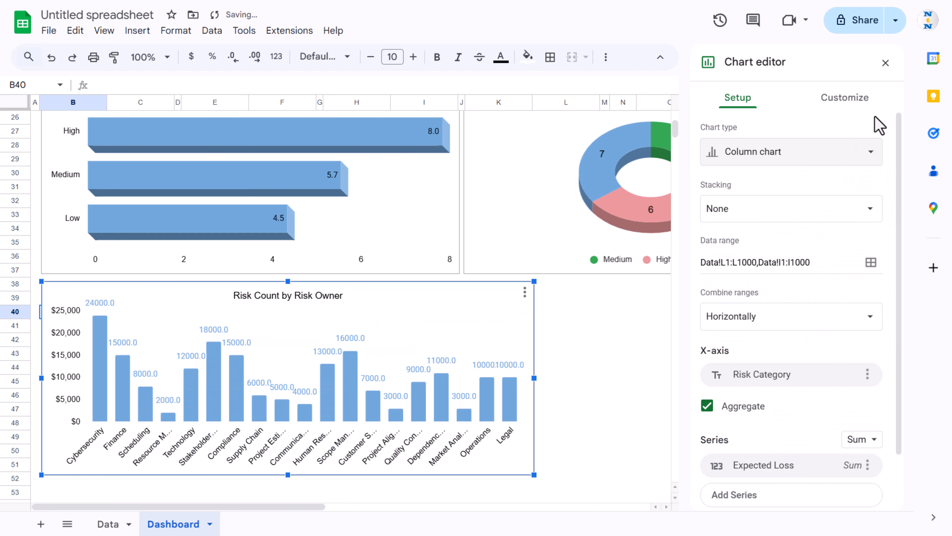
{"action": "left_click", "coordinate": [886, 63]}
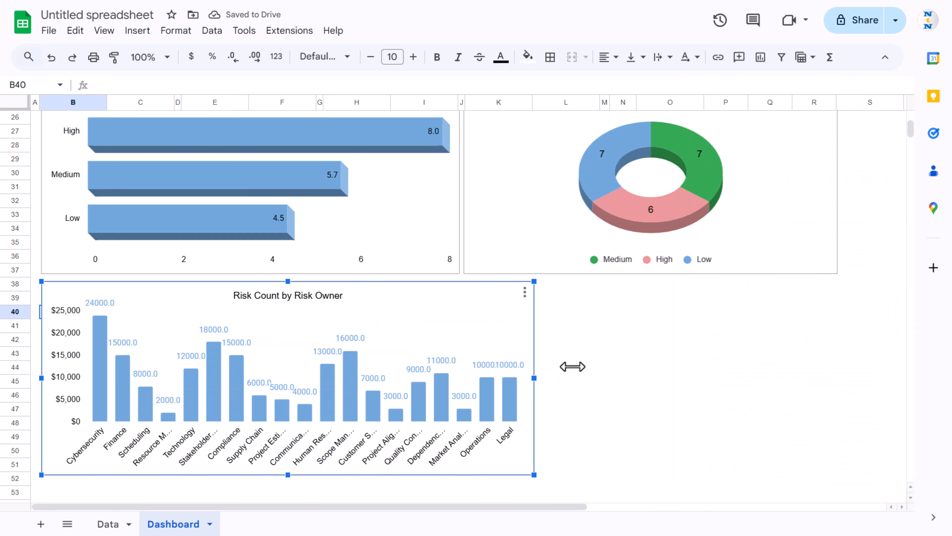
{"action": "left_click_drag", "start_coordinate": [573, 367], "coordinate": [705, 323]}
{"action": "left_click", "coordinate": [725, 317]}
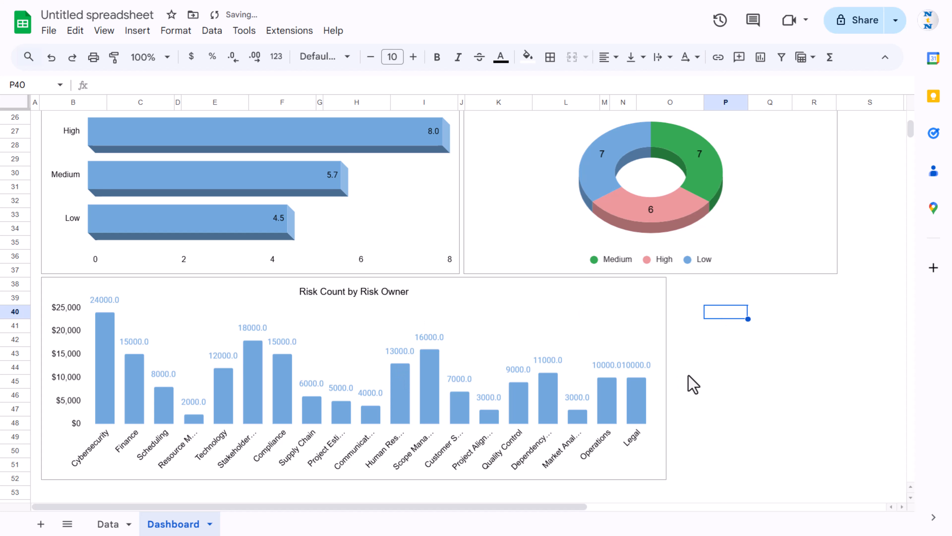
- Paste a copy of the 3D severity-by-impact bar chart at cell P40 of the Dashboard
{"action": "left_click", "coordinate": [542, 442]}
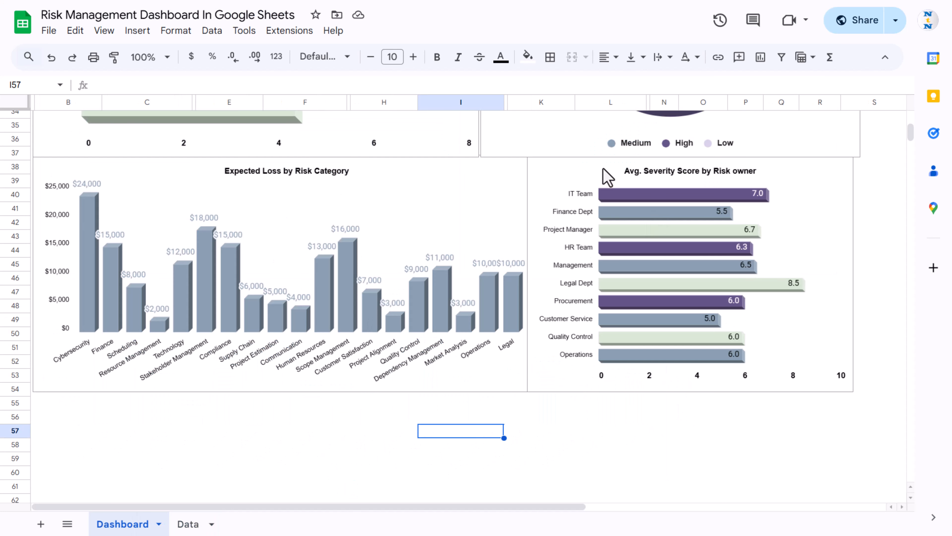
{"action": "left_click", "coordinate": [696, 178]}
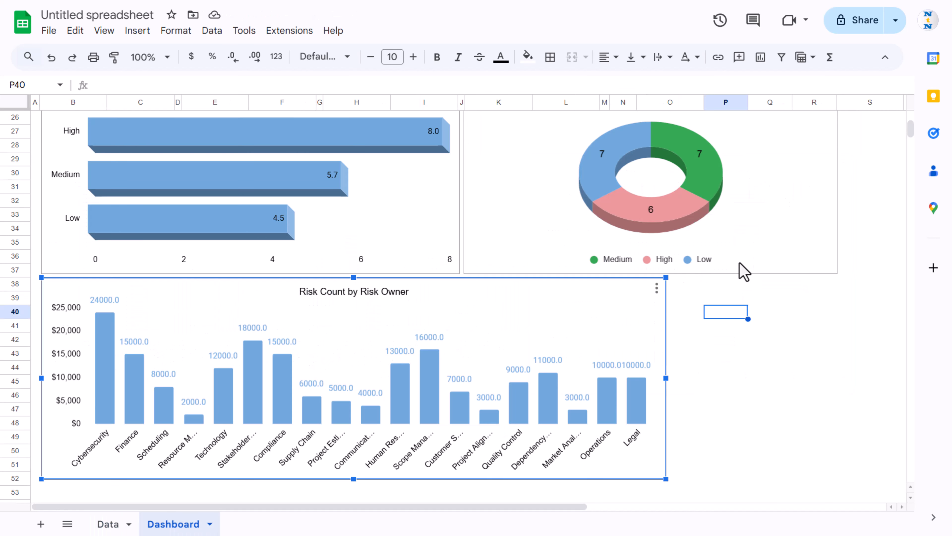
{"action": "left_click", "coordinate": [740, 264]}
{"action": "left_click", "coordinate": [440, 257]}
{"action": "left_click", "coordinate": [725, 315]}
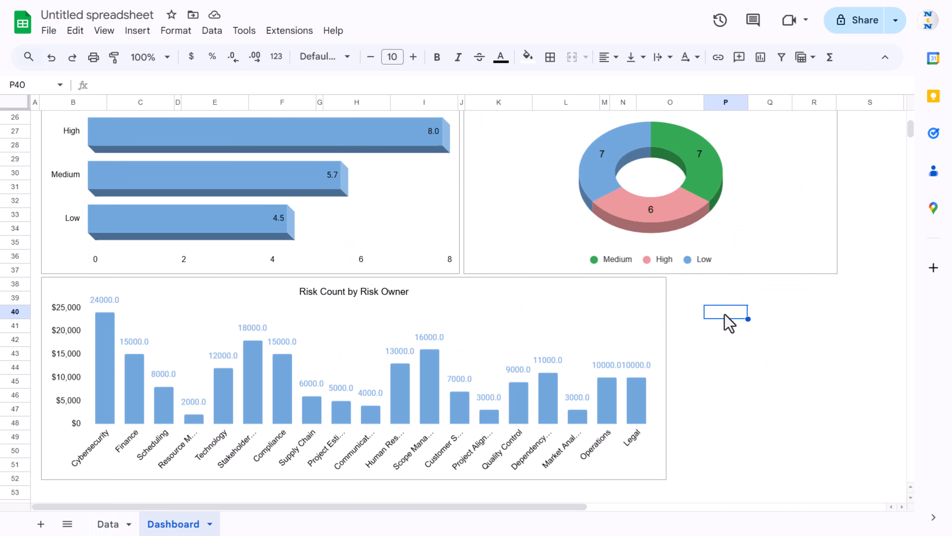
{"action": "key", "text": "ctrl+v"}
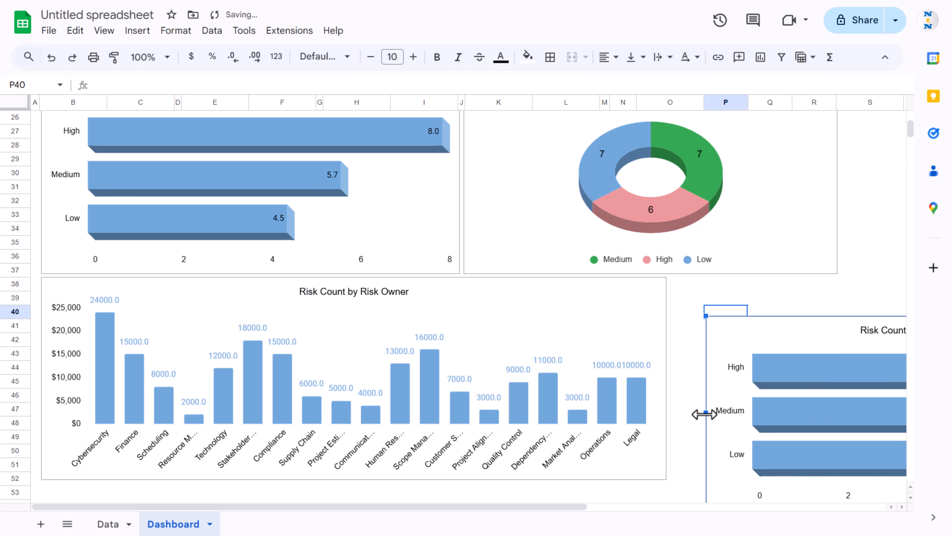
- Narrow the pasted bar chart and fit it beside the column chart from row 38, ending within column R
{"action": "left_click_drag", "start_coordinate": [704, 414], "coordinate": [863, 412]}
{"action": "left_click_drag", "start_coordinate": [888, 345], "coordinate": [725, 319]}
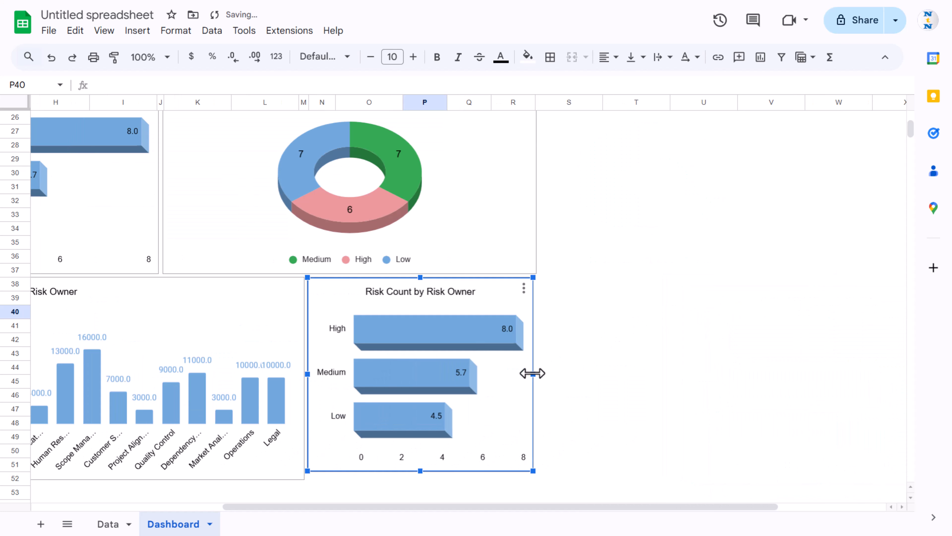
{"action": "left_click_drag", "start_coordinate": [533, 373], "coordinate": [531, 373]}
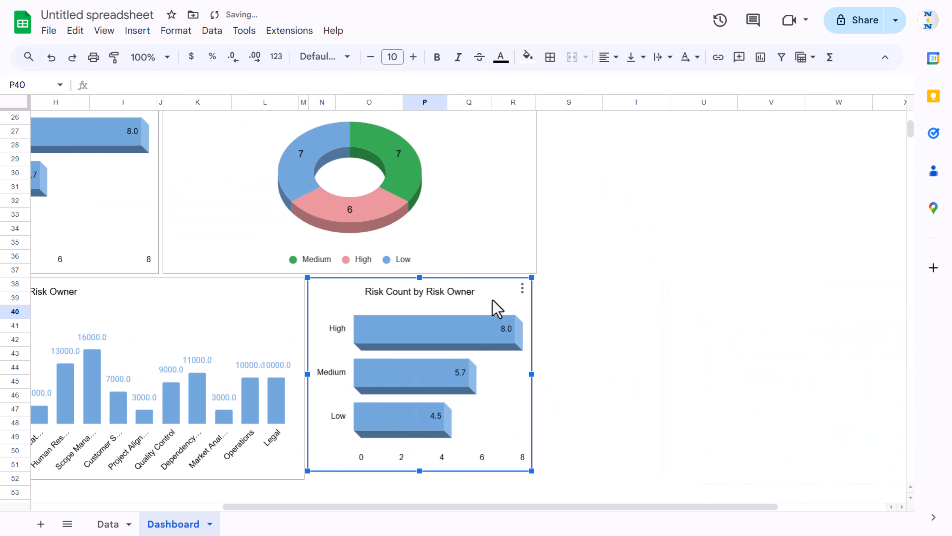
- Set the new bar chart's data ranges to Data!E1:E1000 for Risk Owner and Data!M1:M1000 for Severity Score
{"action": "double_click", "coordinate": [491, 299]}
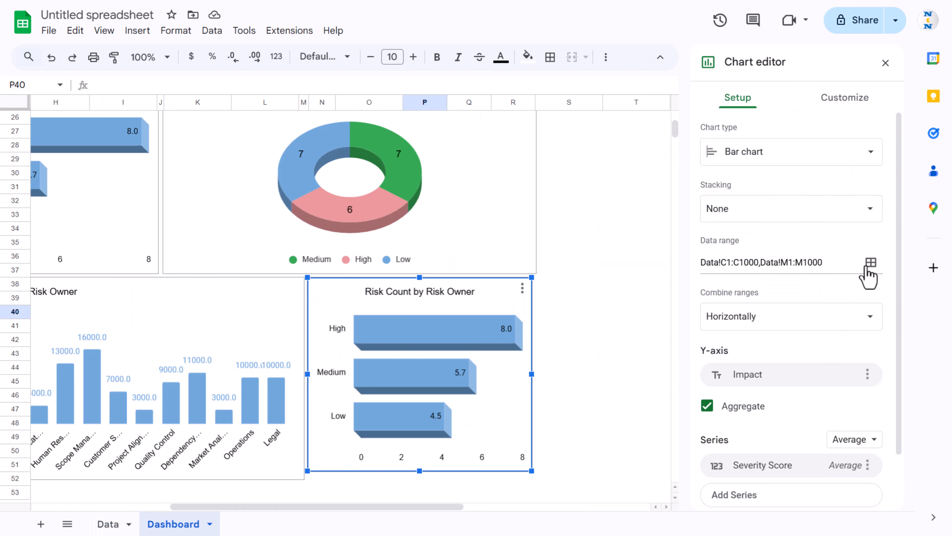
{"action": "left_click", "coordinate": [869, 266]}
{"action": "left_click_drag", "start_coordinate": [493, 185], "coordinate": [334, 185]}
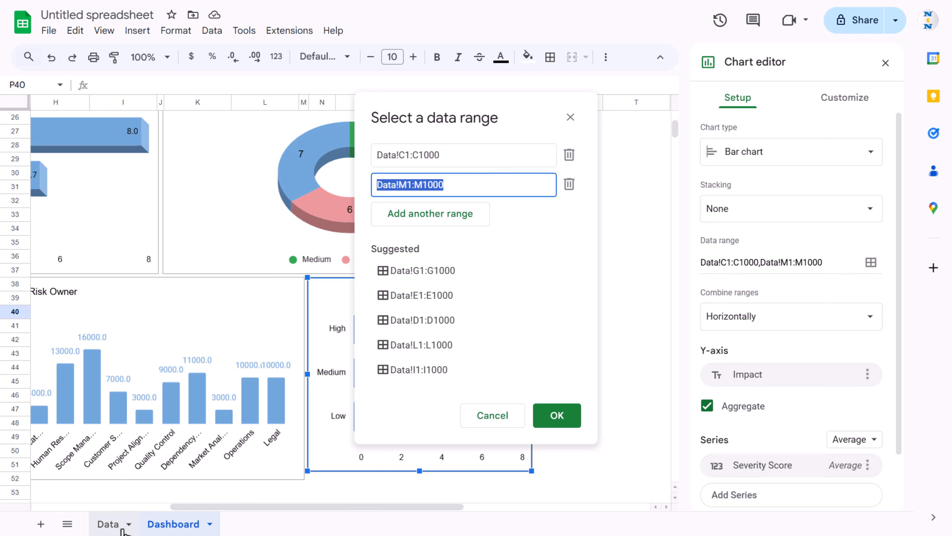
{"action": "left_click", "coordinate": [120, 523]}
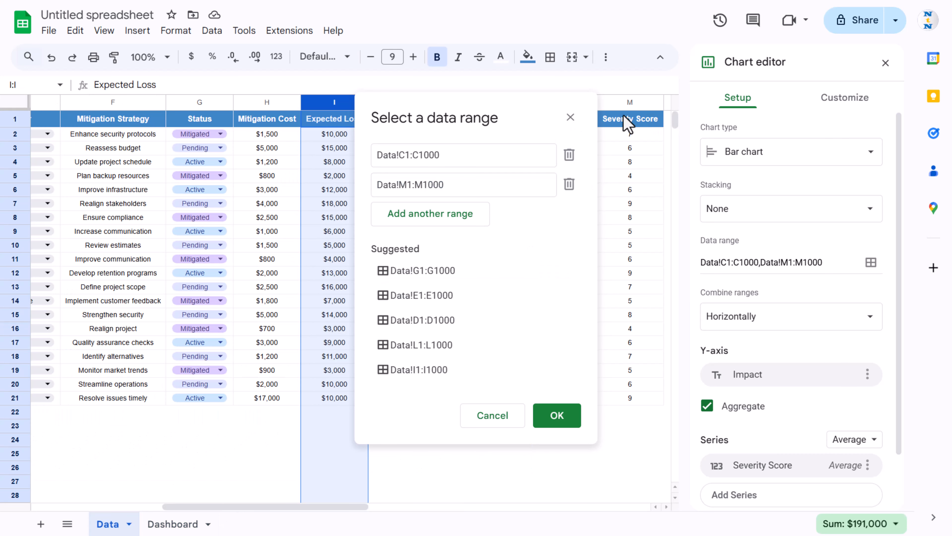
{"action": "left_click_drag", "start_coordinate": [457, 108], "coordinate": [605, 124]}
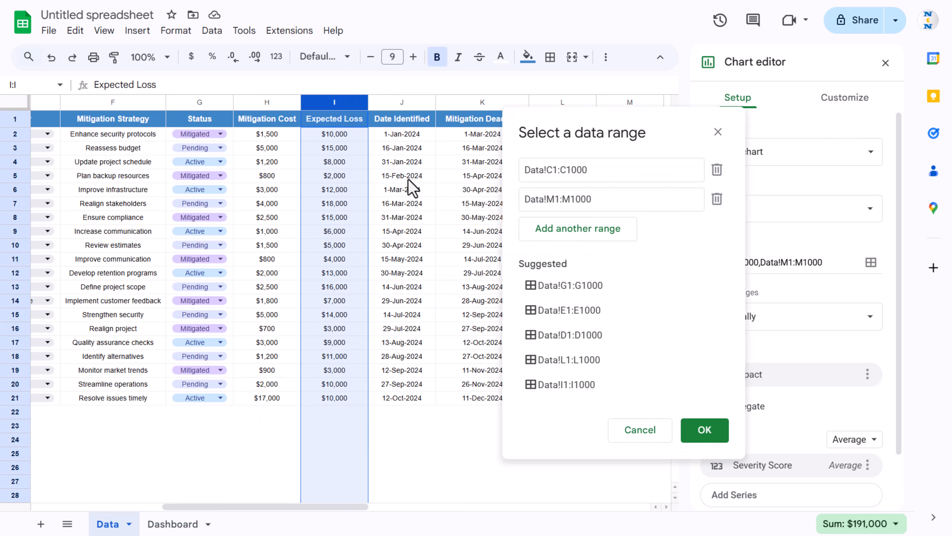
{"action": "scroll", "coordinate": [397, 184], "scroll_direction": "left", "scroll_amount": 4}
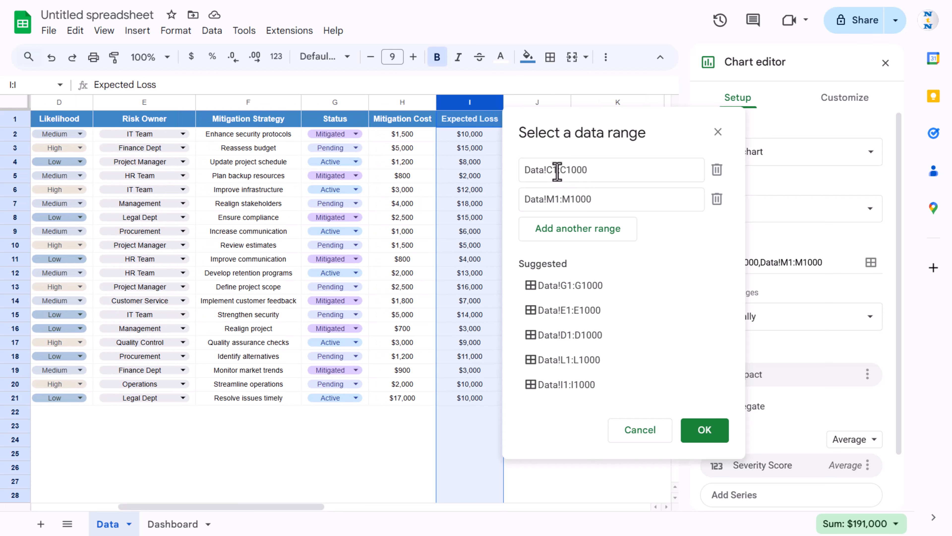
{"action": "left_click", "coordinate": [557, 172]}
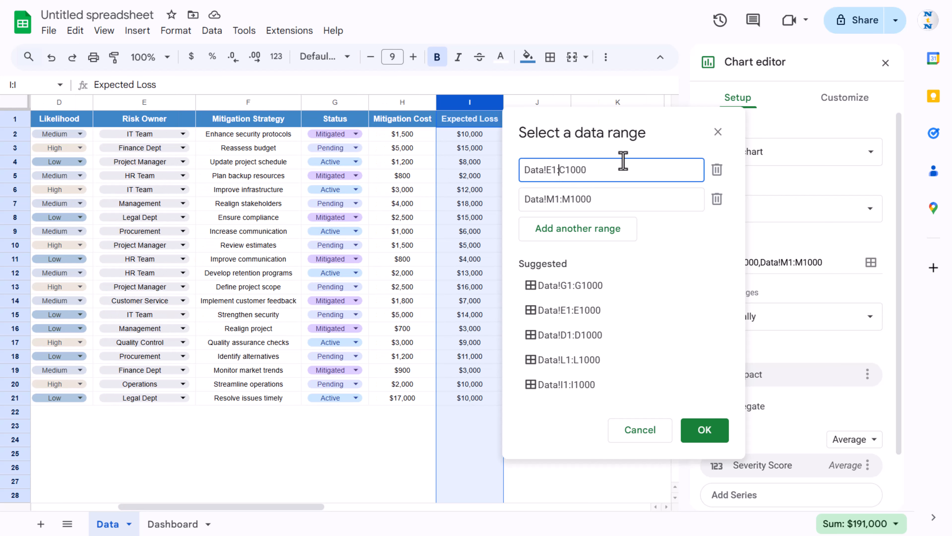
{"action": "left_click", "coordinate": [703, 429]}
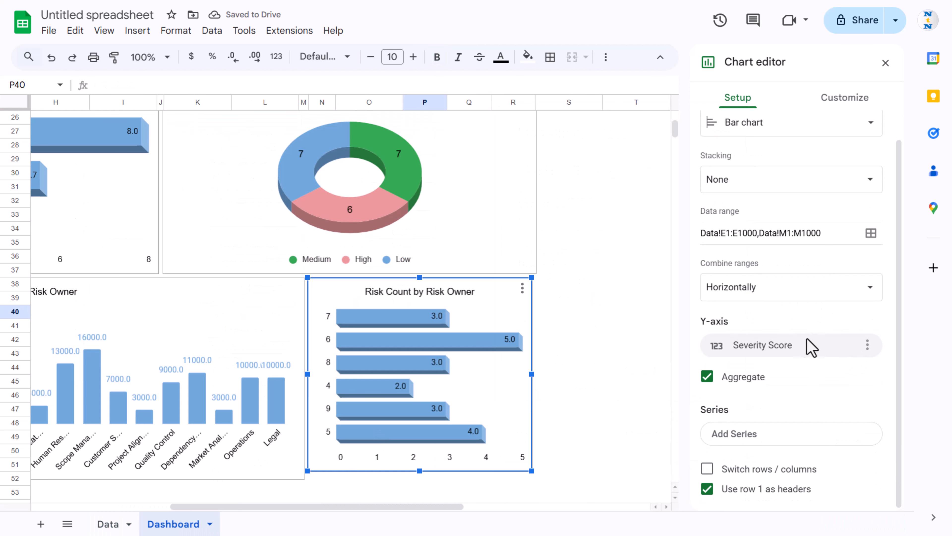
- Set the bar chart's Y-axis to Risk Owner and add Severity Score as its series
{"action": "left_click", "coordinate": [802, 347]}
{"action": "left_click", "coordinate": [772, 401]}
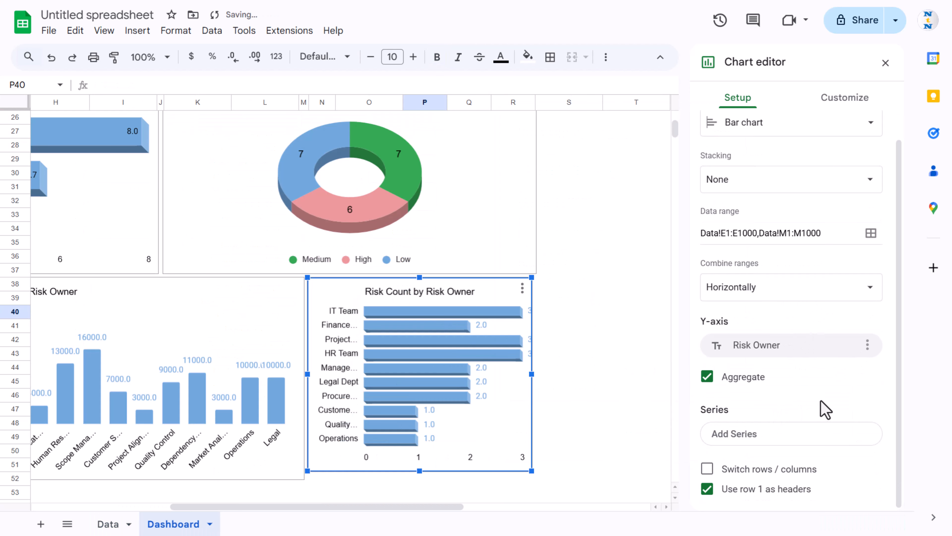
{"action": "left_click", "coordinate": [778, 435]}
{"action": "left_click", "coordinate": [784, 490]}
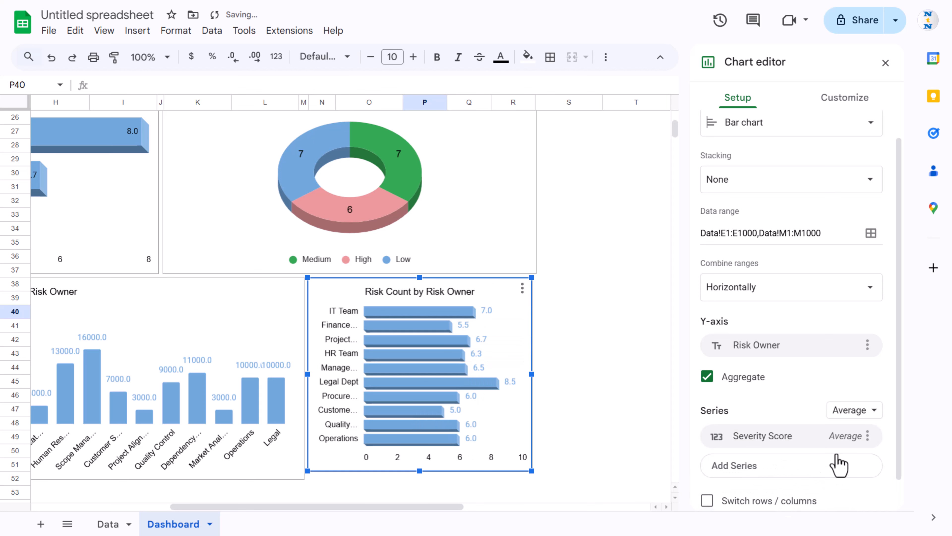
{"action": "left_click", "coordinate": [878, 416]}
{"action": "left_click", "coordinate": [792, 409]}
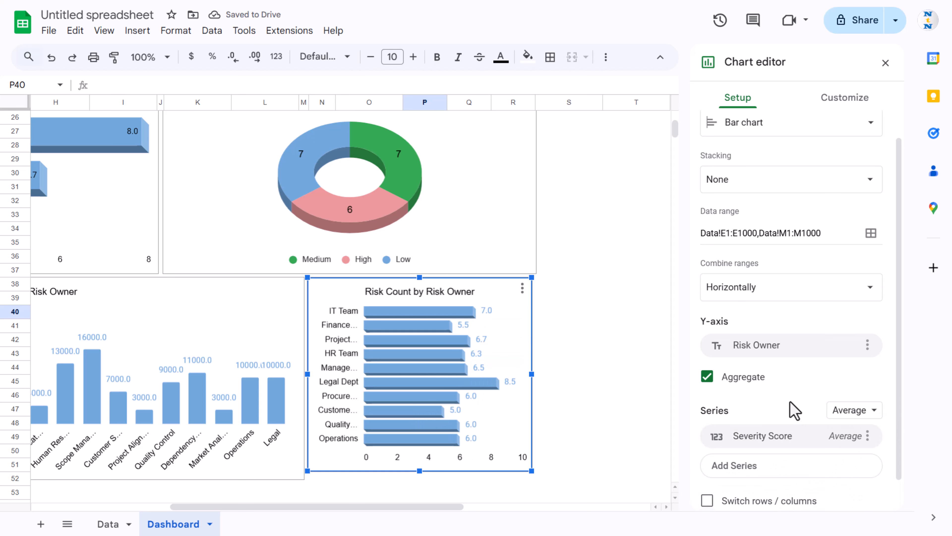
{"action": "scroll", "coordinate": [791, 390], "scroll_direction": "down", "scroll_amount": 1}
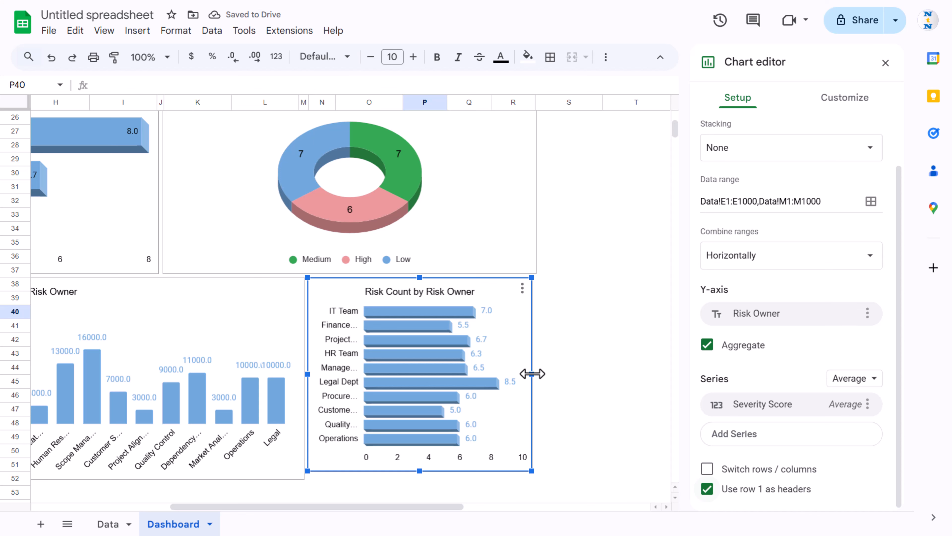
- Narrow the Expected Loss column chart to end within column L, then move and widen the Severity Score bar chart beside it, ending at column R
{"action": "left_click_drag", "start_coordinate": [533, 373], "coordinate": [544, 372]}
{"action": "left_click", "coordinate": [273, 319]}
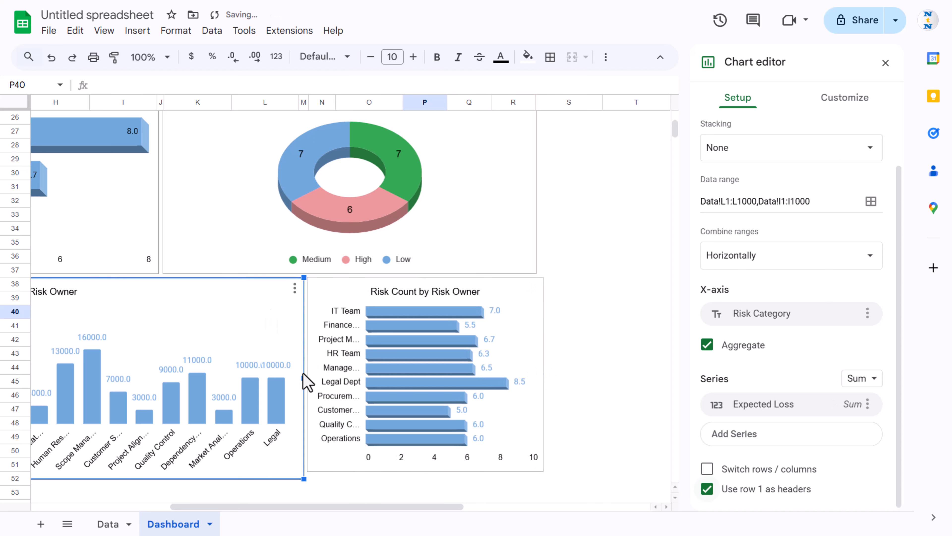
{"action": "left_click_drag", "start_coordinate": [303, 375], "coordinate": [272, 383]}
{"action": "left_click_drag", "start_coordinate": [318, 315], "coordinate": [267, 304]}
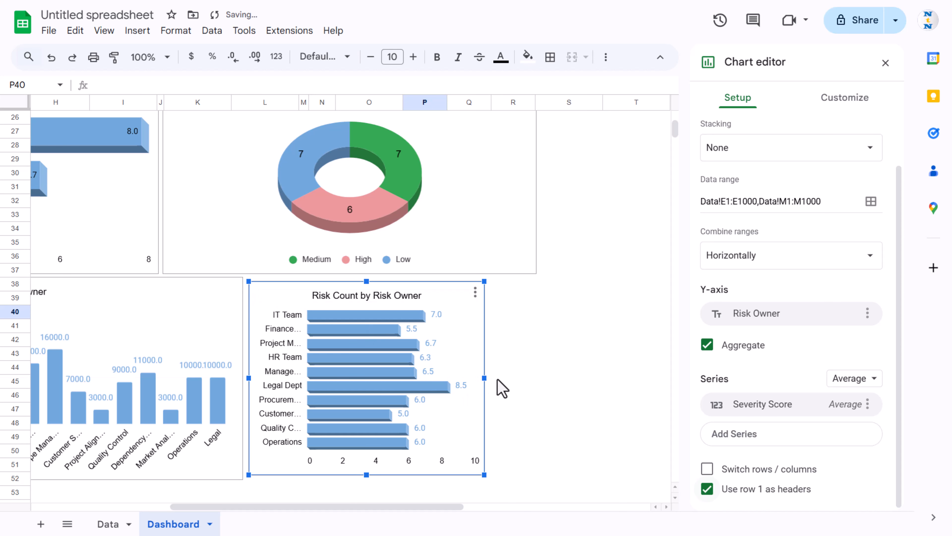
{"action": "left_click_drag", "start_coordinate": [484, 379], "coordinate": [536, 379]}
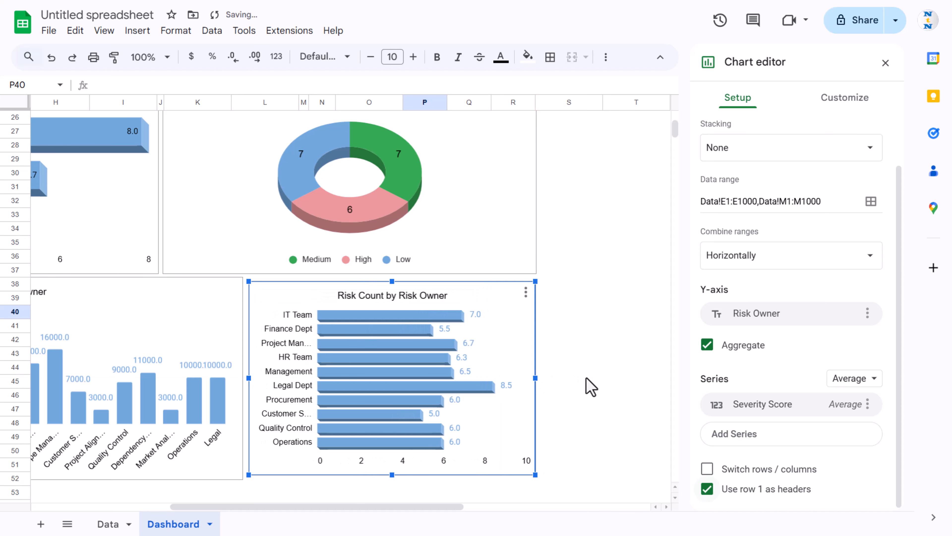
{"action": "left_click", "coordinate": [587, 379]}
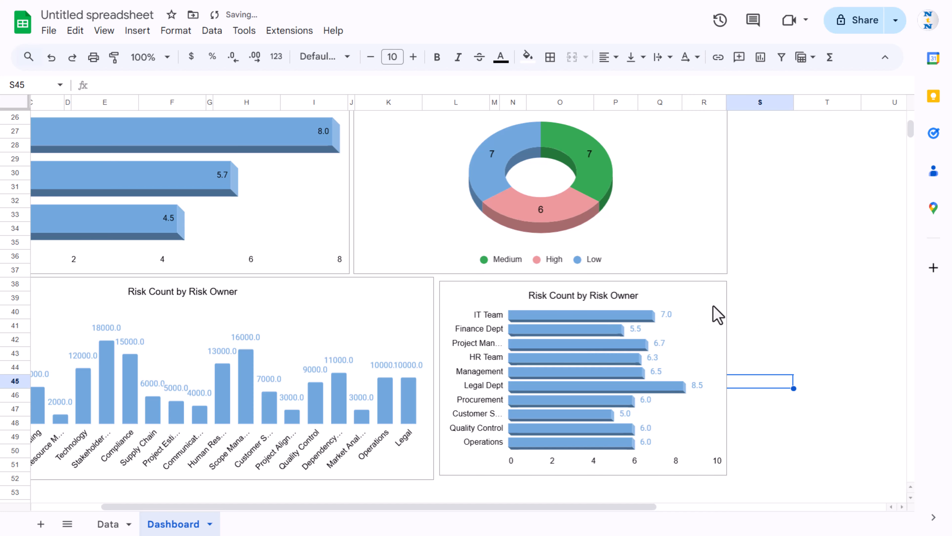
- Change the title of the expected loss column chart to "Expected Loss by Risk Category"
{"action": "scroll", "coordinate": [714, 306], "scroll_direction": "left", "scroll_amount": 1}
{"action": "scroll", "coordinate": [232, 296], "scroll_direction": "left", "scroll_amount": 1}
{"action": "scroll", "coordinate": [232, 296], "scroll_direction": "up", "scroll_amount": 1}
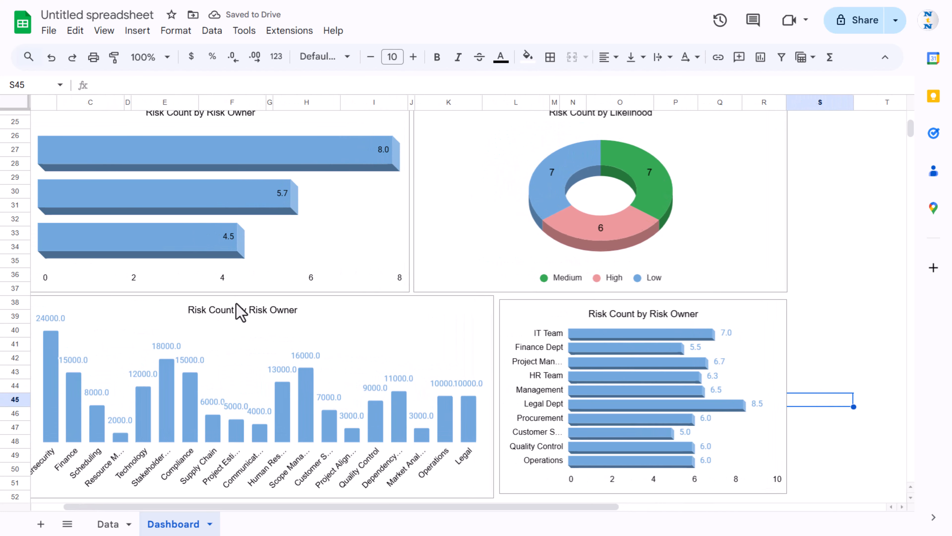
{"action": "scroll", "coordinate": [267, 319], "scroll_direction": "down", "scroll_amount": 1}
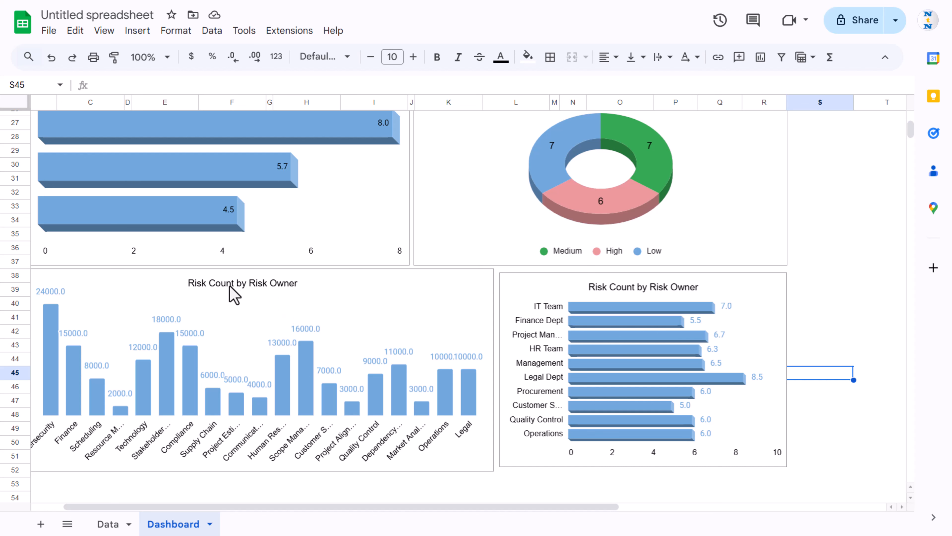
{"action": "double_click", "coordinate": [258, 284]}
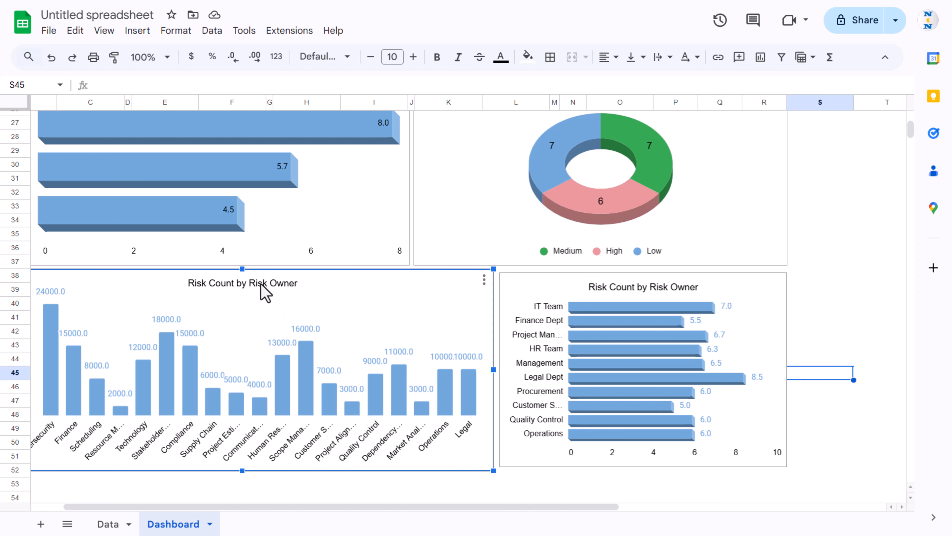
{"action": "left_click", "coordinate": [262, 283]}
{"action": "type", "text": "Expect"}
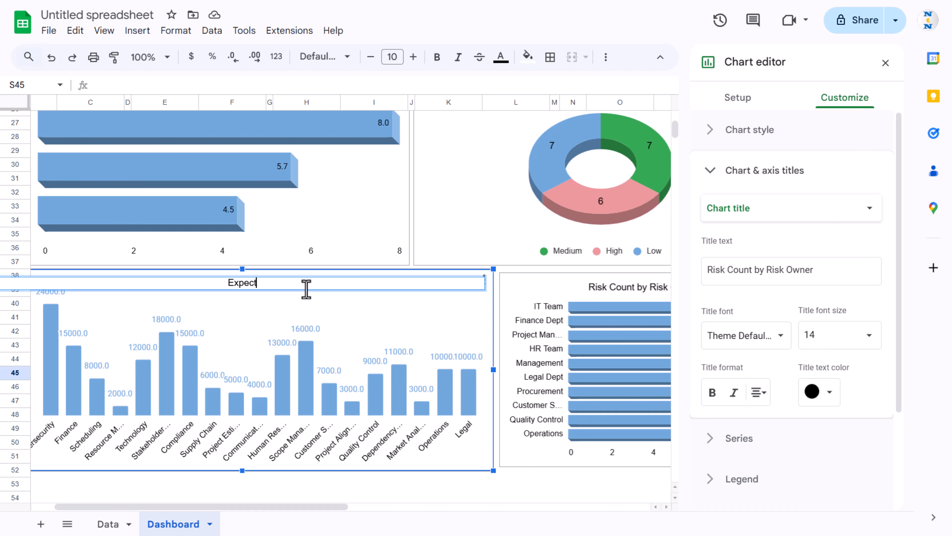
{"action": "type", "text": "ed Loss by Risk Category"}
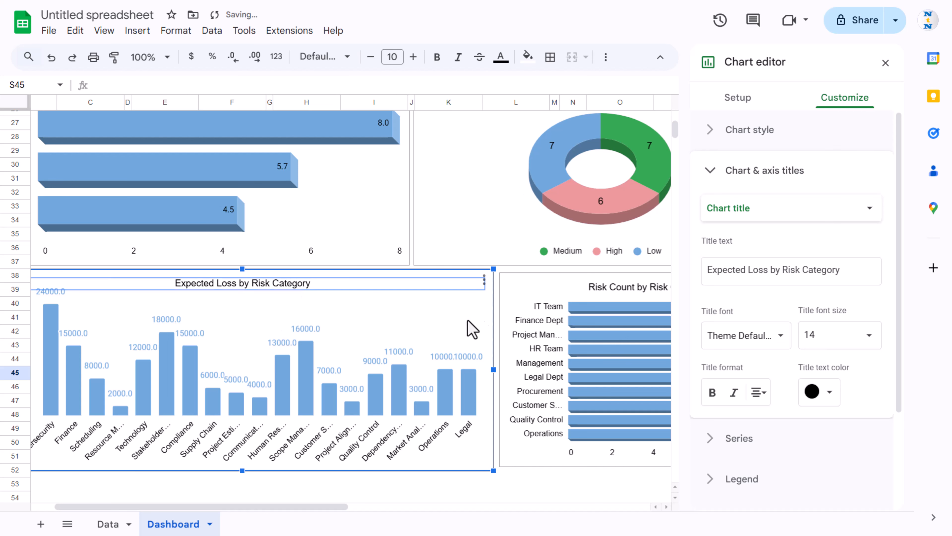
- Change the title of the severity score bar chart beside it to "Avg Severity Score by Risk Owner"
{"action": "scroll", "coordinate": [478, 329], "scroll_direction": "right", "scroll_amount": 5}
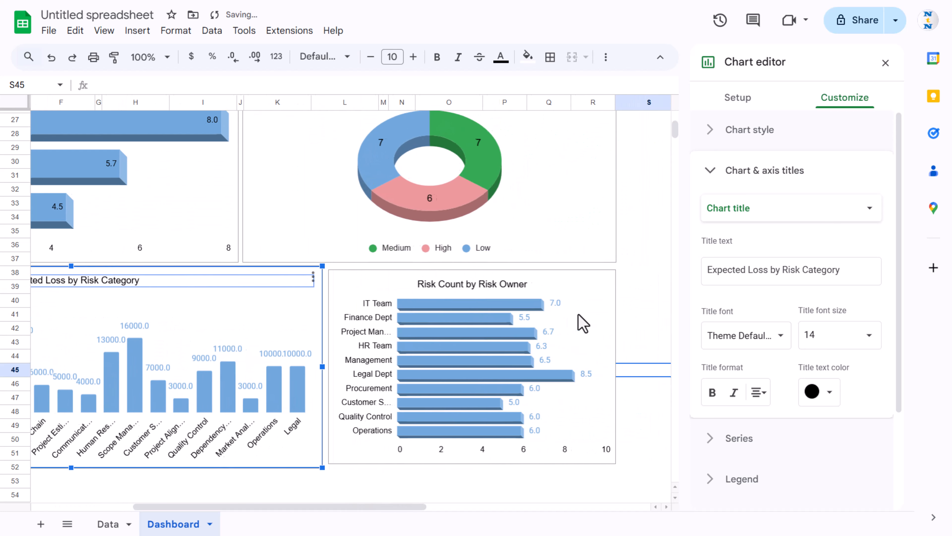
{"action": "left_click", "coordinate": [469, 286]}
{"action": "double_click", "coordinate": [472, 285]}
{"action": "left_click", "coordinate": [458, 284]}
{"action": "left_click_drag", "start_coordinate": [458, 285], "coordinate": [379, 284]}
{"action": "type", "text": "A"}
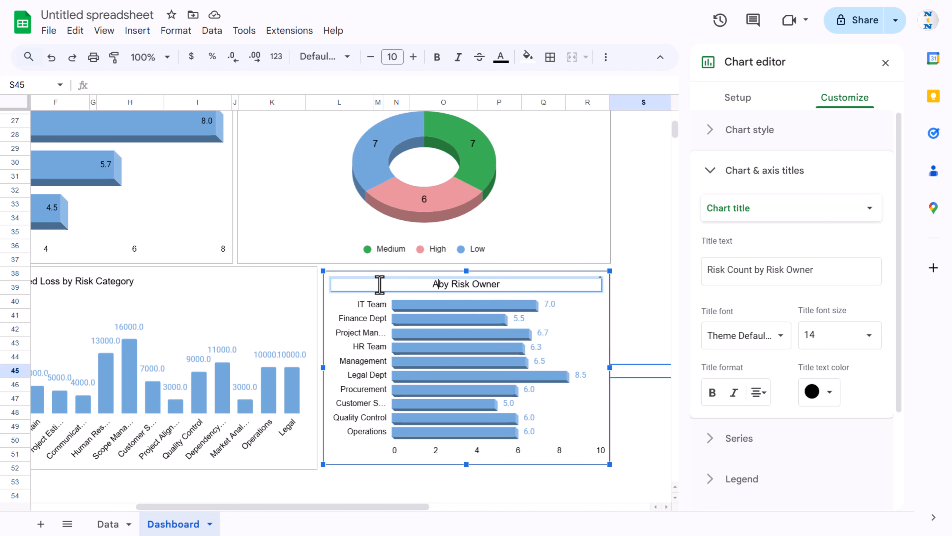
{"action": "type", "text": "vg Severi"}
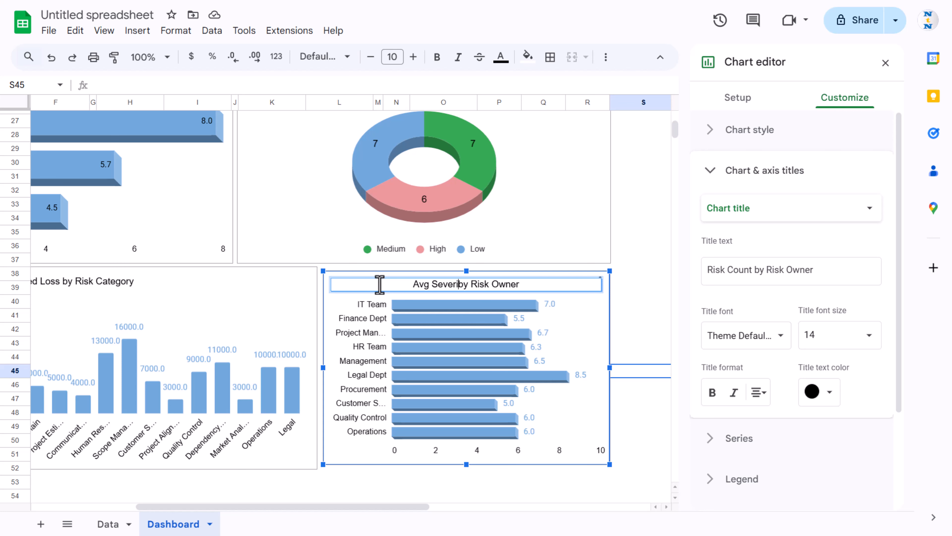
{"action": "type", "text": "ty Score"}
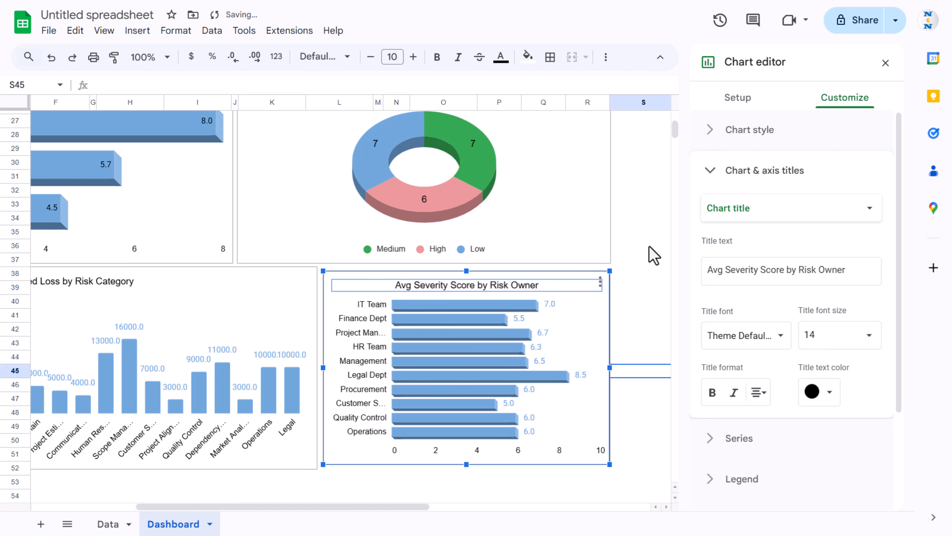
{"action": "left_click", "coordinate": [650, 247]}
{"action": "scroll", "coordinate": [691, 223], "scroll_direction": "up", "scroll_amount": 10}
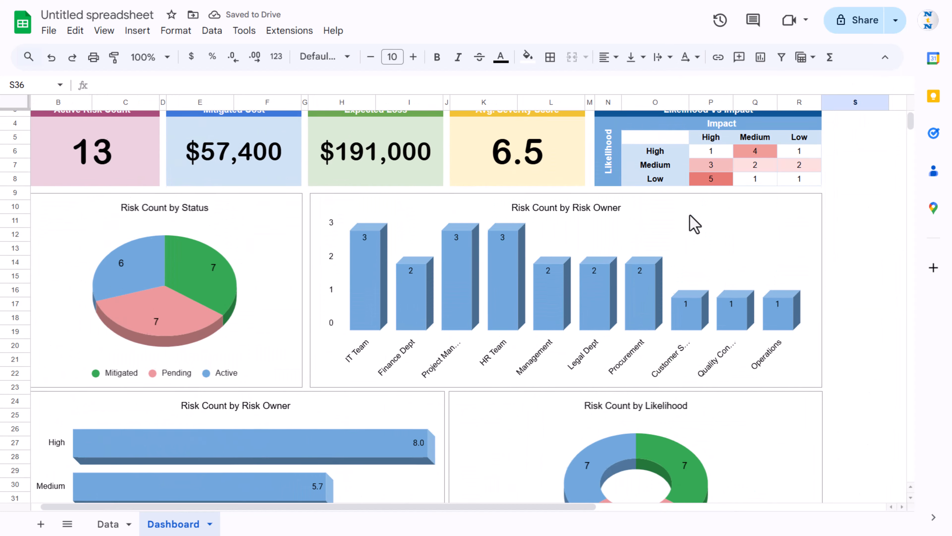
{"action": "scroll", "coordinate": [694, 224], "scroll_direction": "up", "scroll_amount": 2}
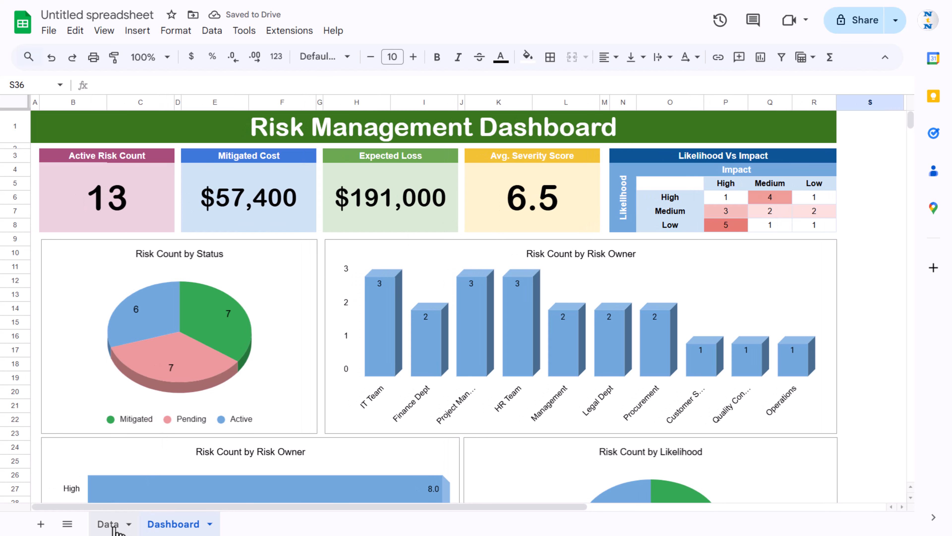